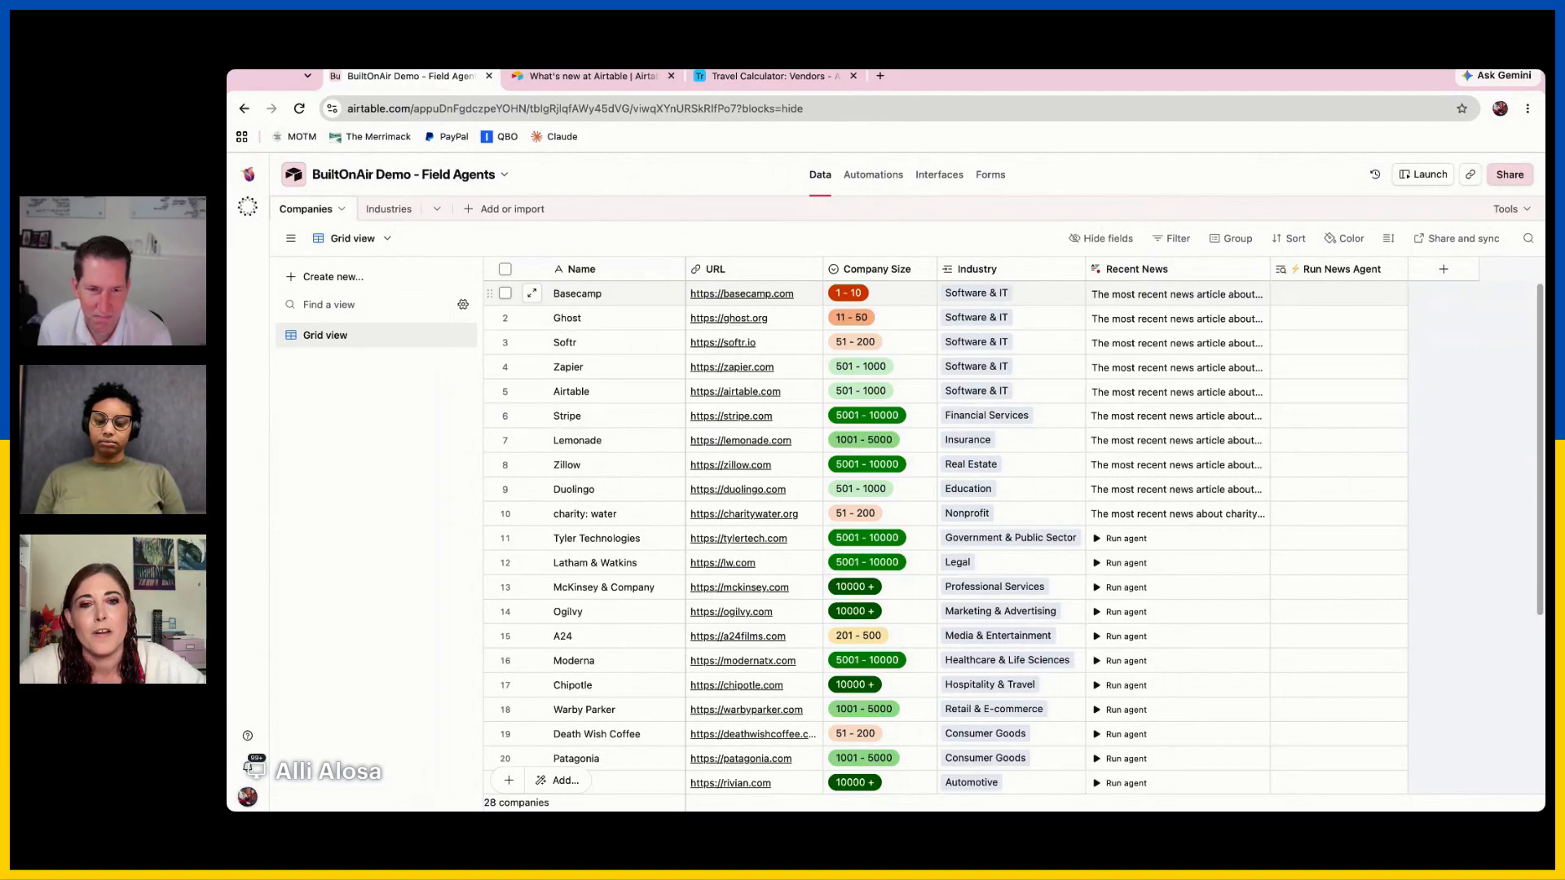
Review the Industry field's settings and close them without changes
left_click(1027, 271)
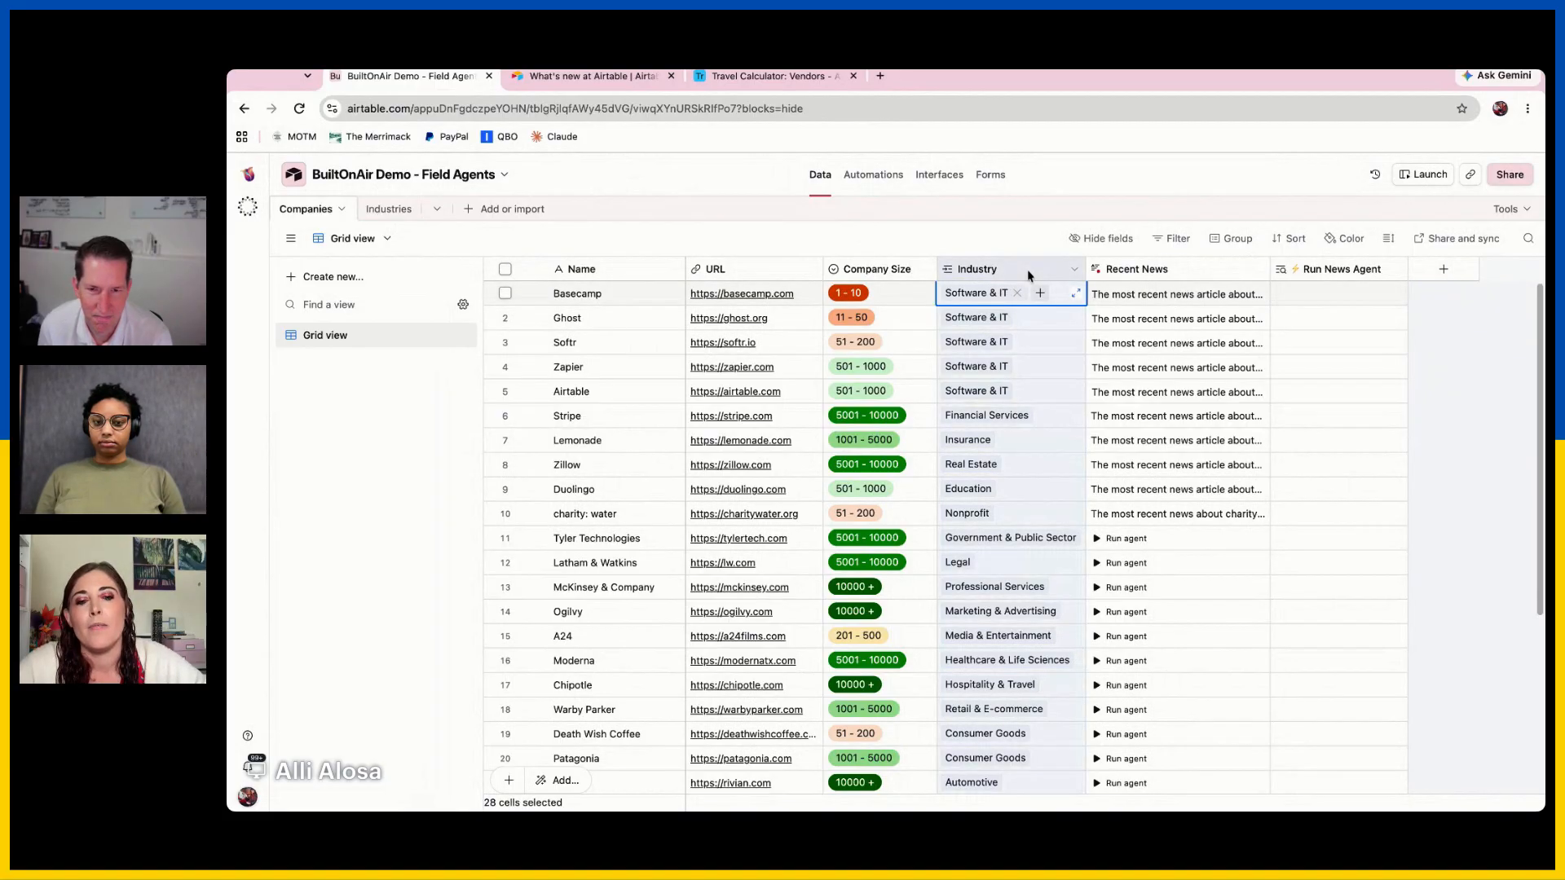
double_click(1035, 274)
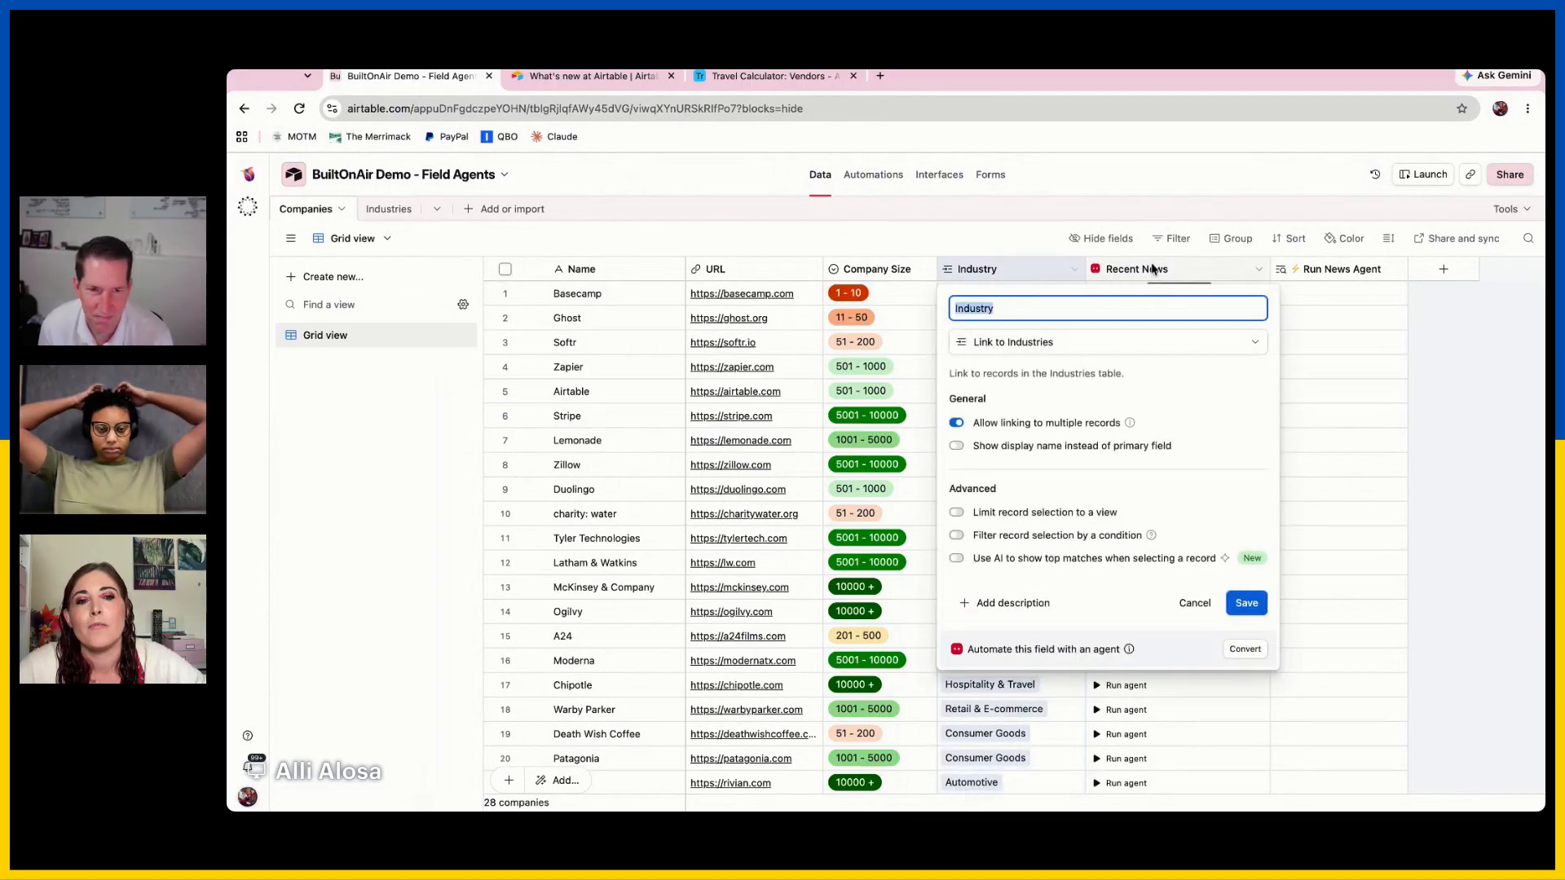
key("Escape")
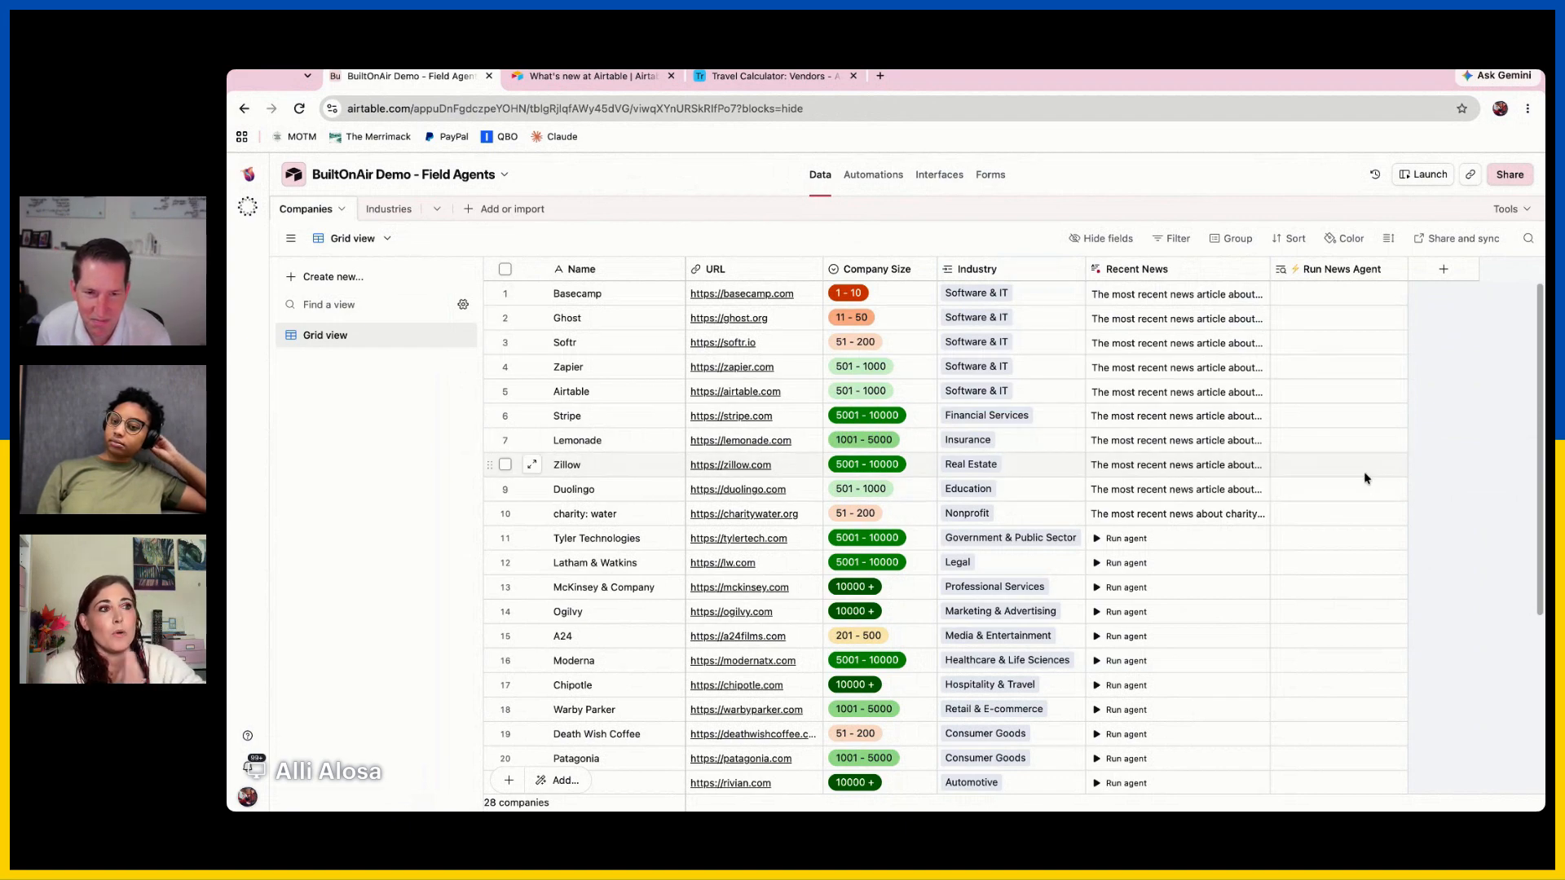
left_click(1349, 440)
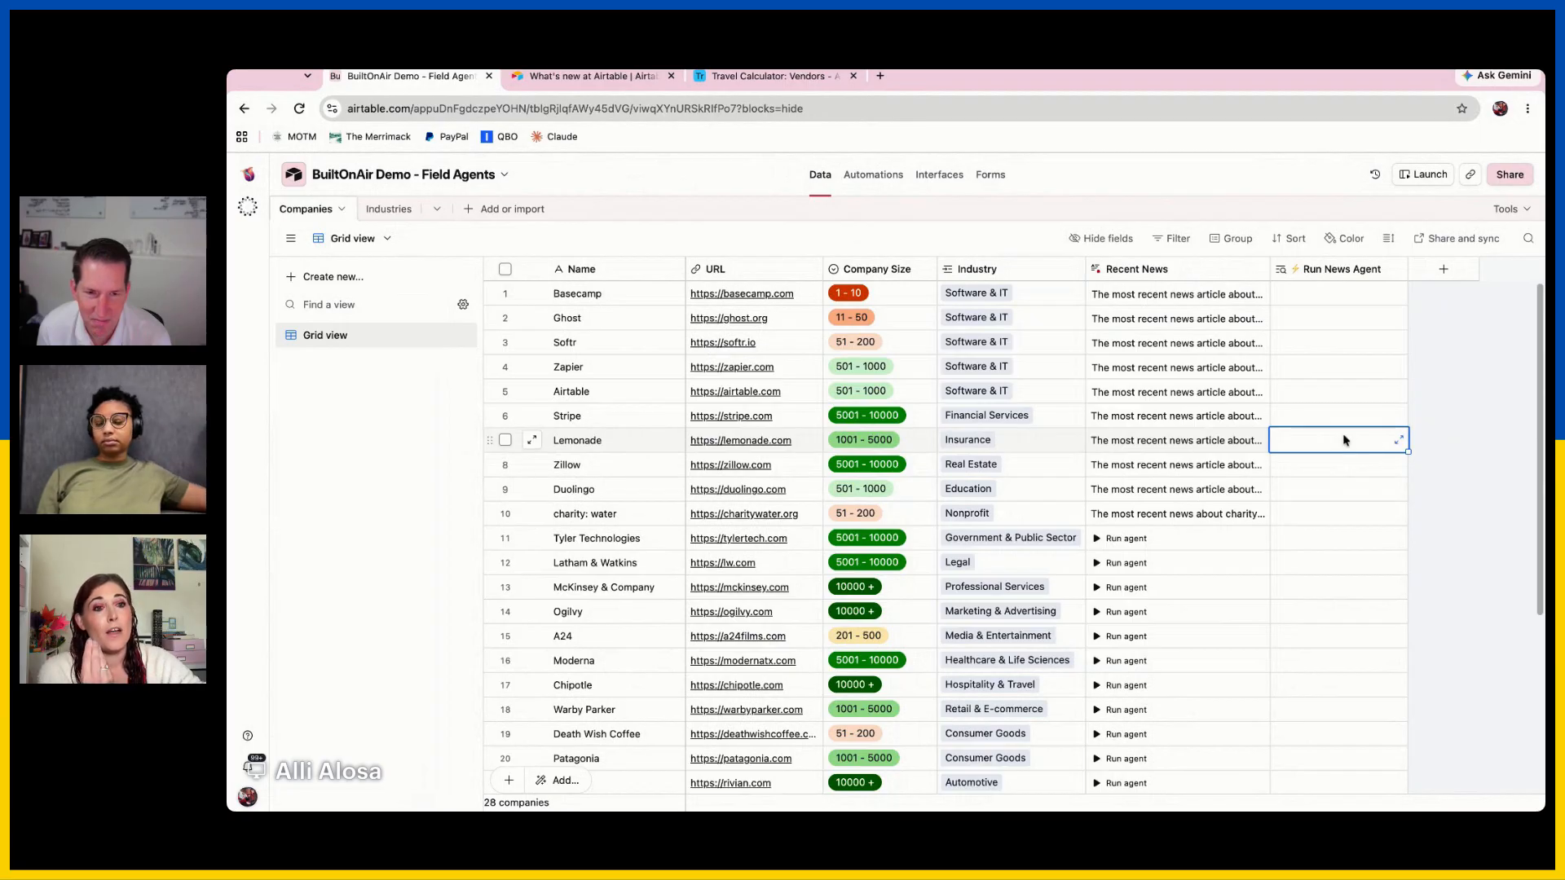
left_click(1351, 271)
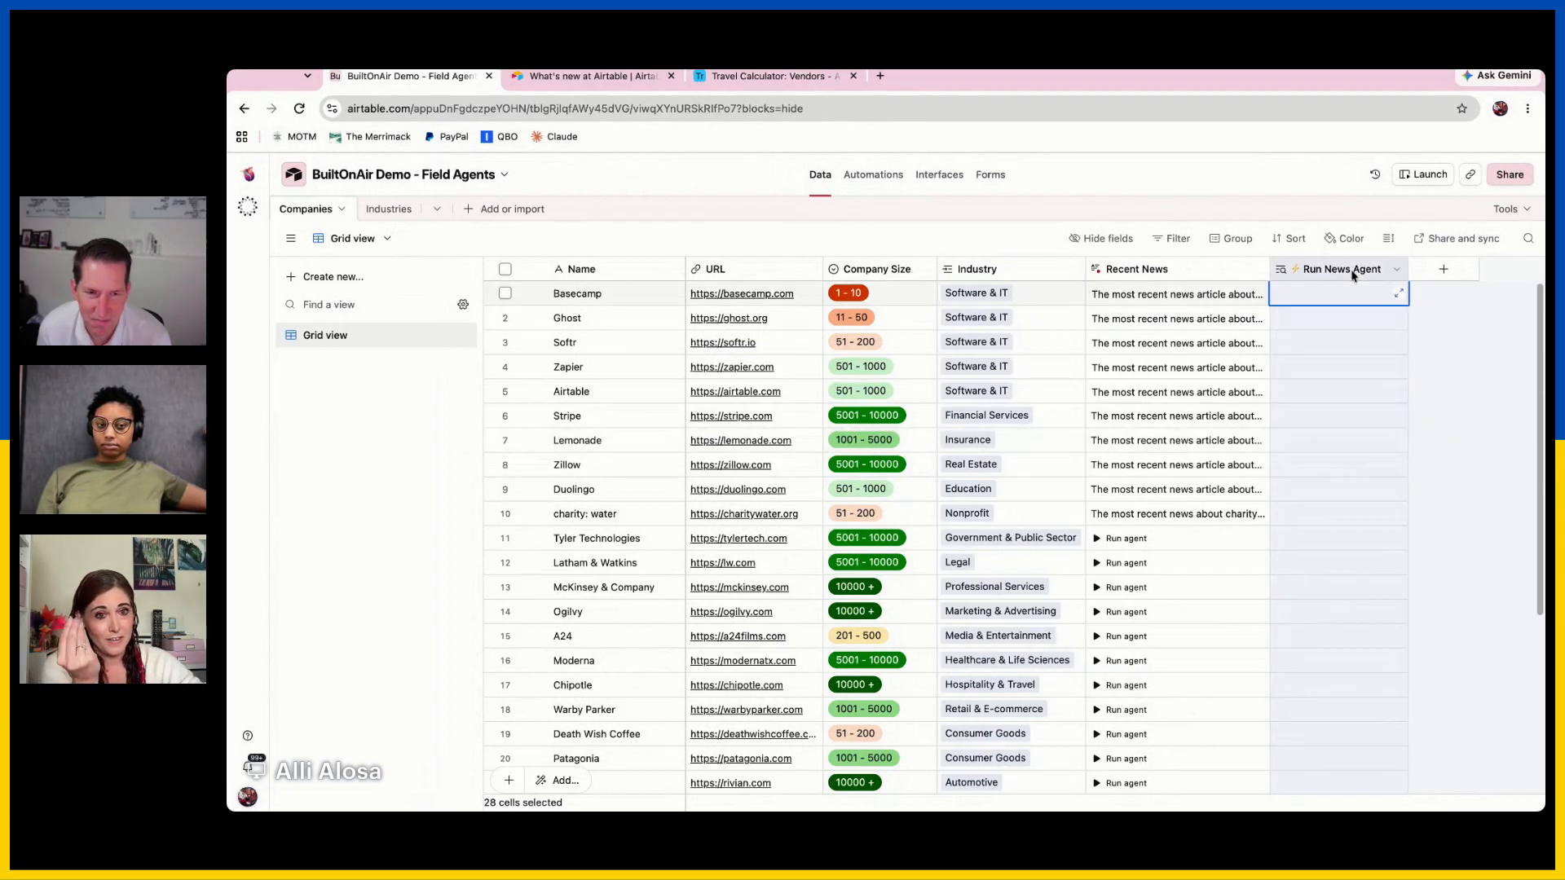
left_click(1130, 318)
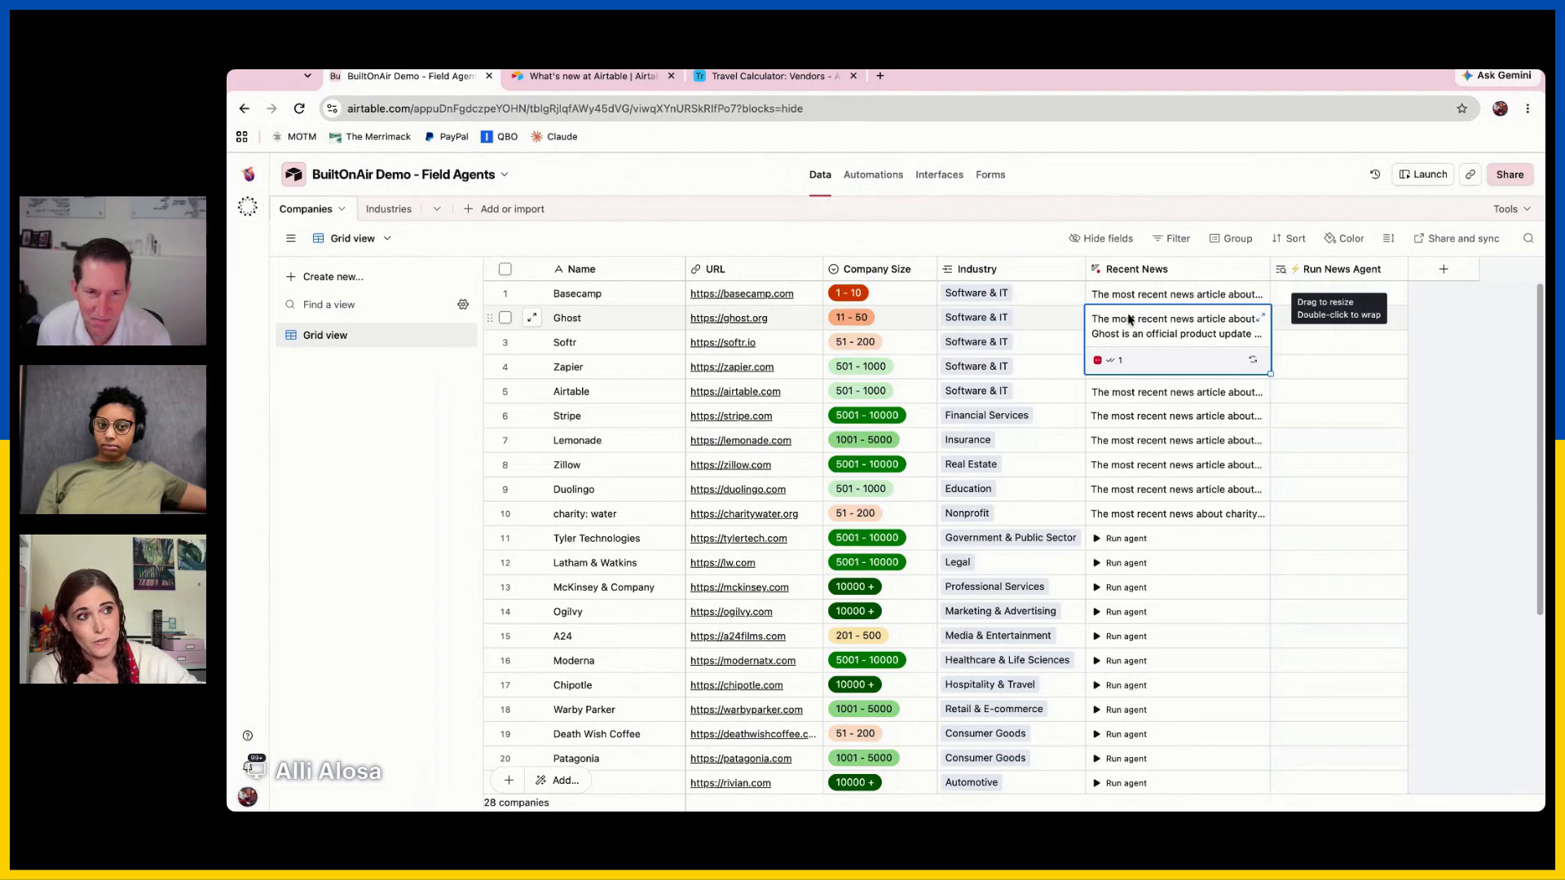
left_click(1367, 393)
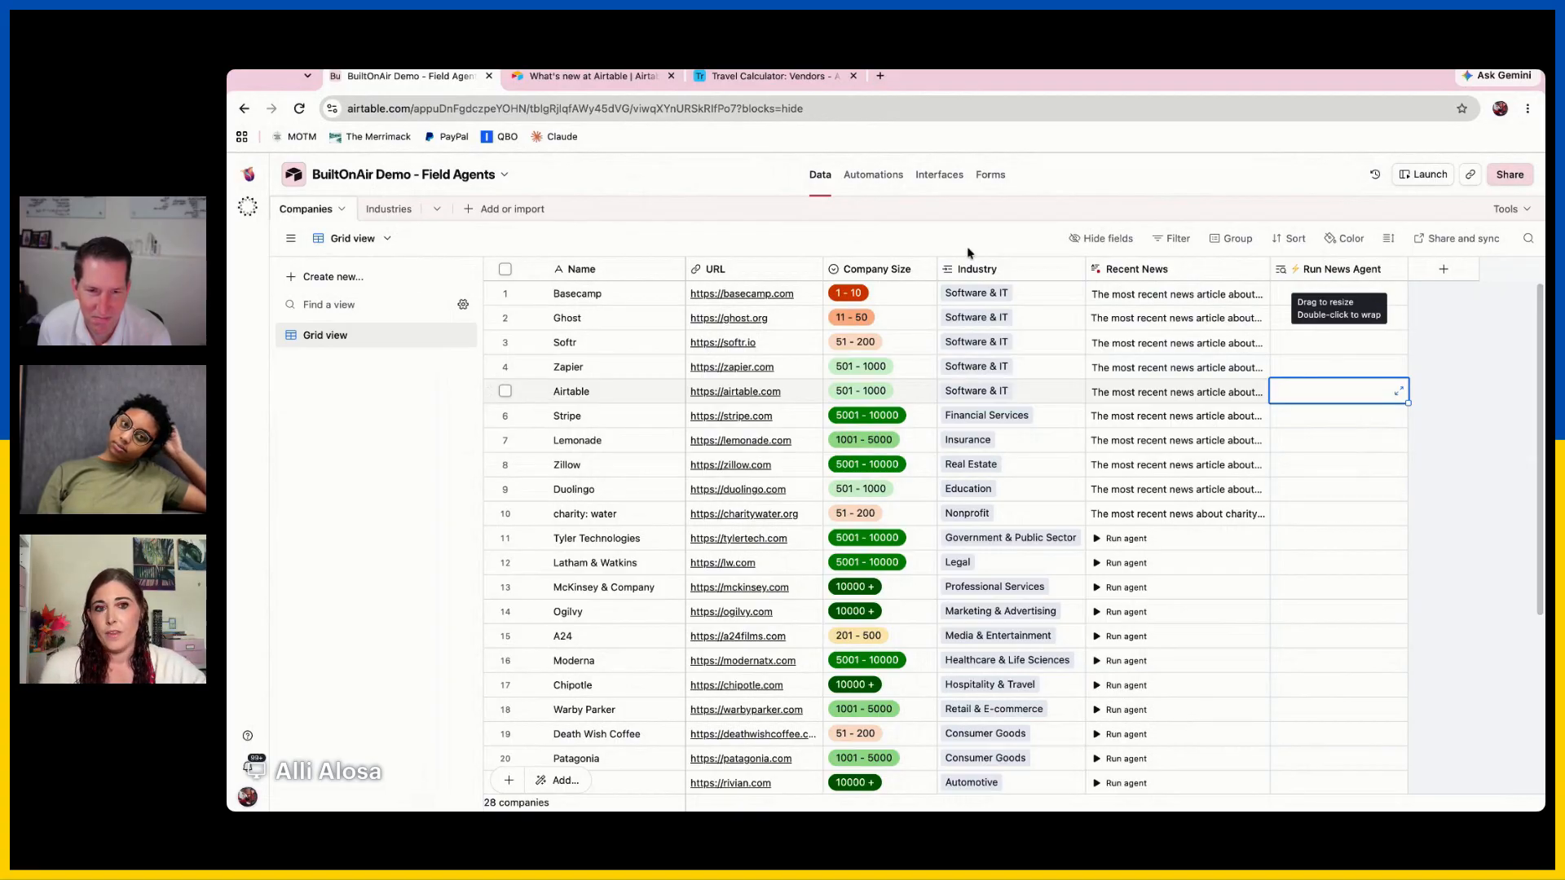
Open the base's interfaces in a separate browser tab
double_click(940, 176)
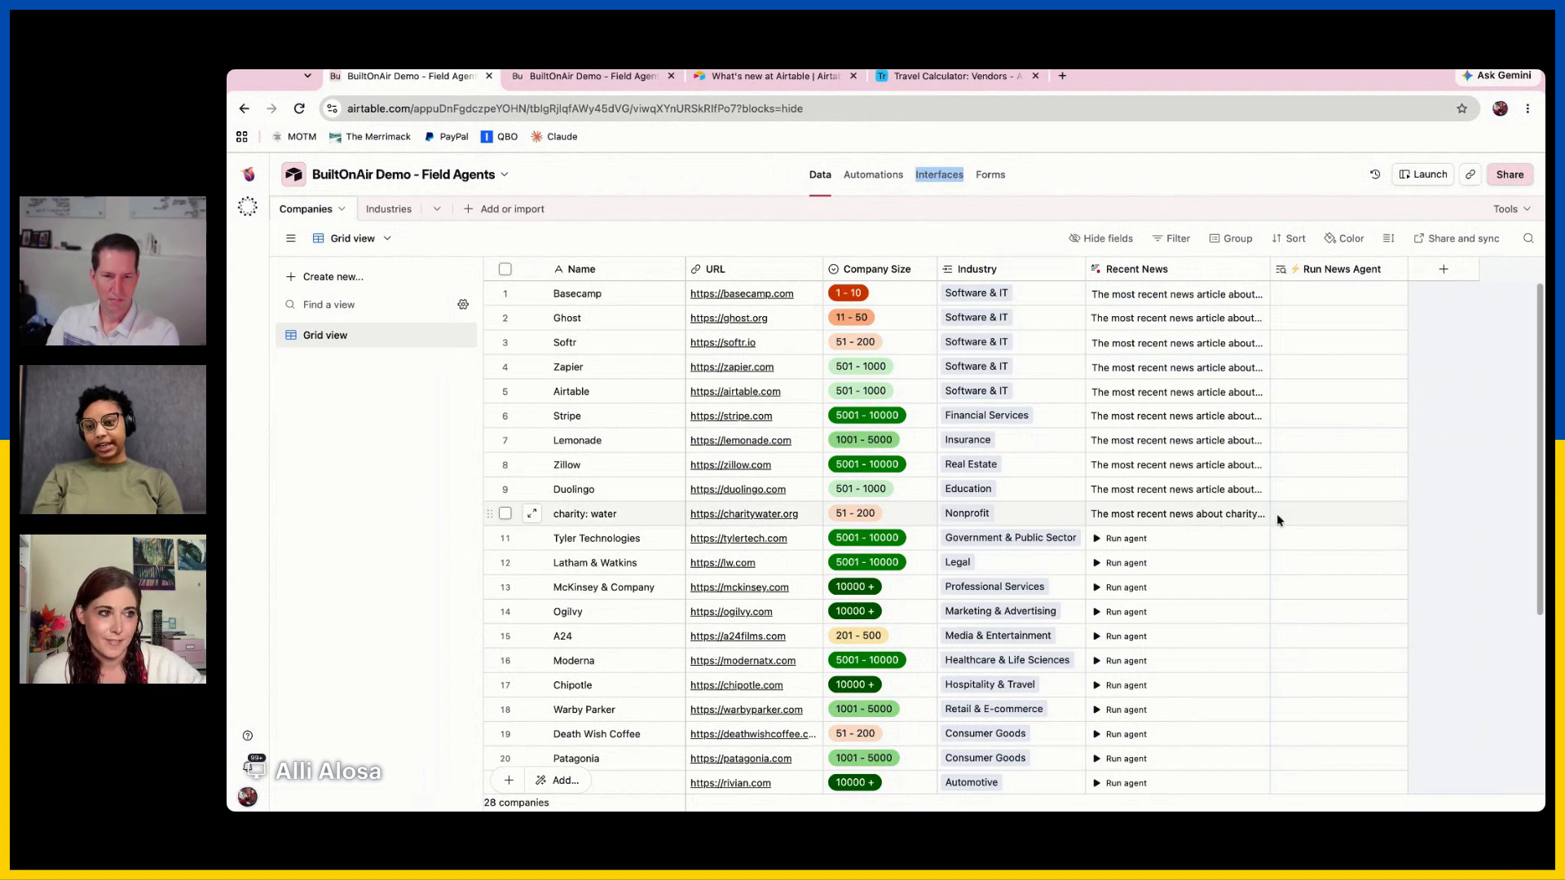
Append the text "sdfsdfsdf" to the end of Lemonade's Recent News entry
left_click(1258, 442)
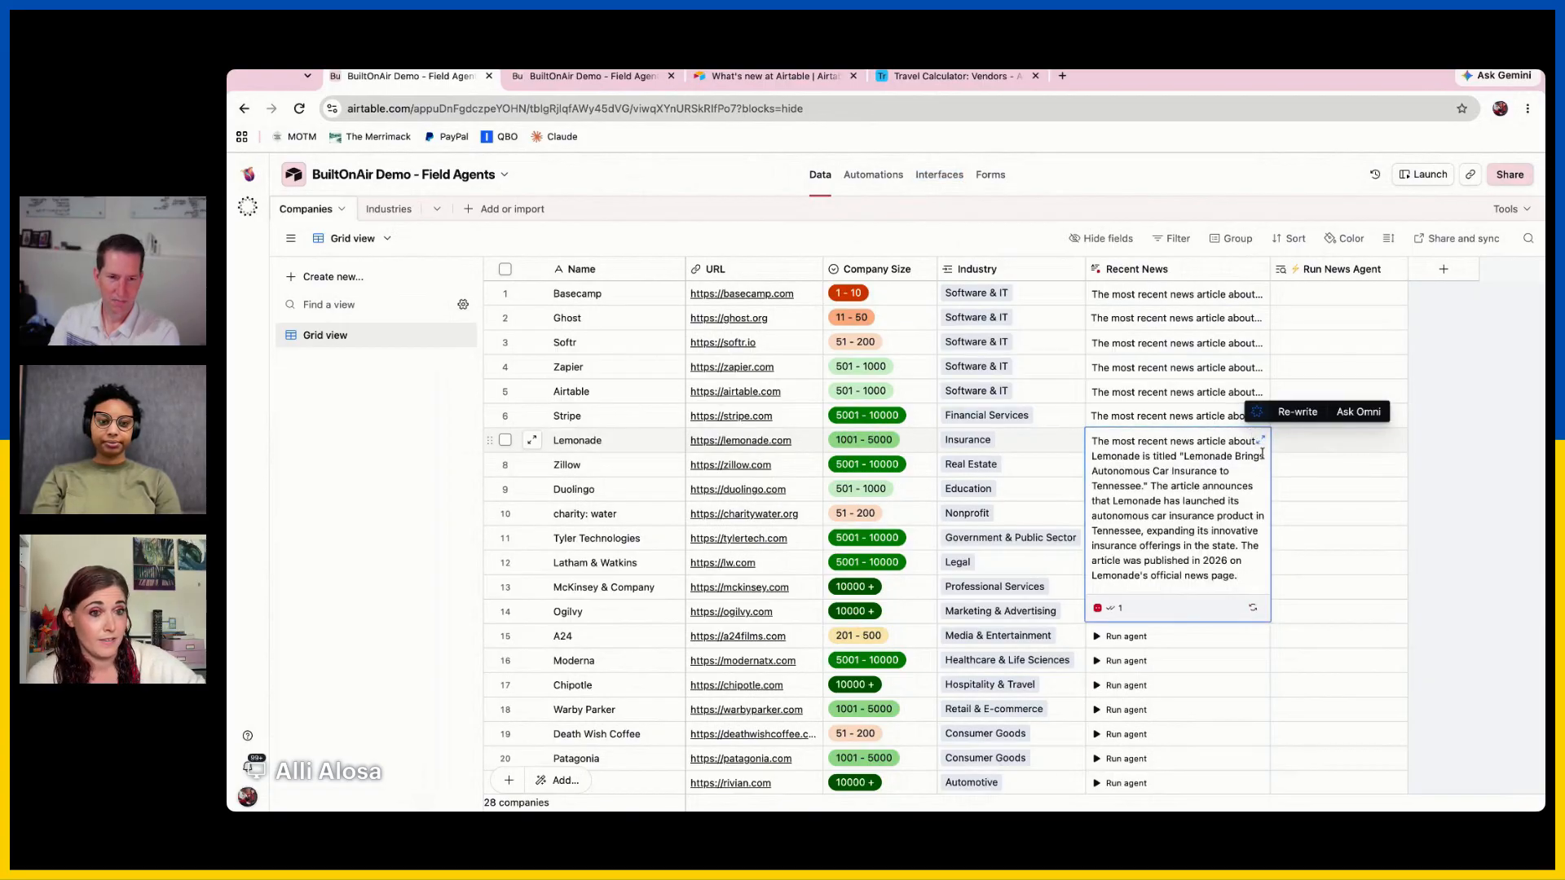
left_click(1260, 440)
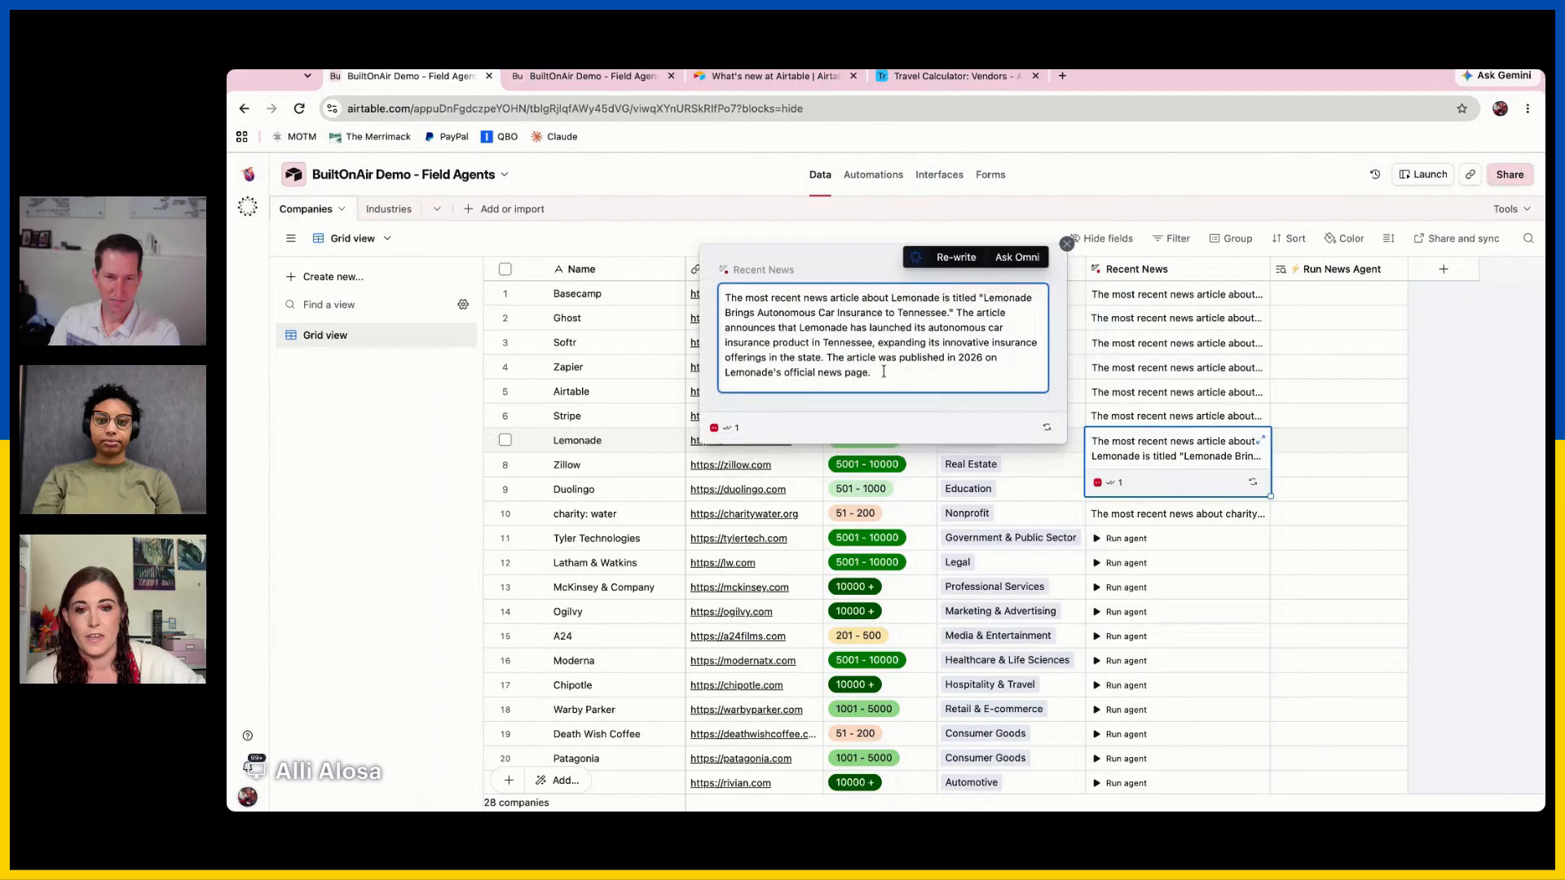
type("sdfsdfsdf")
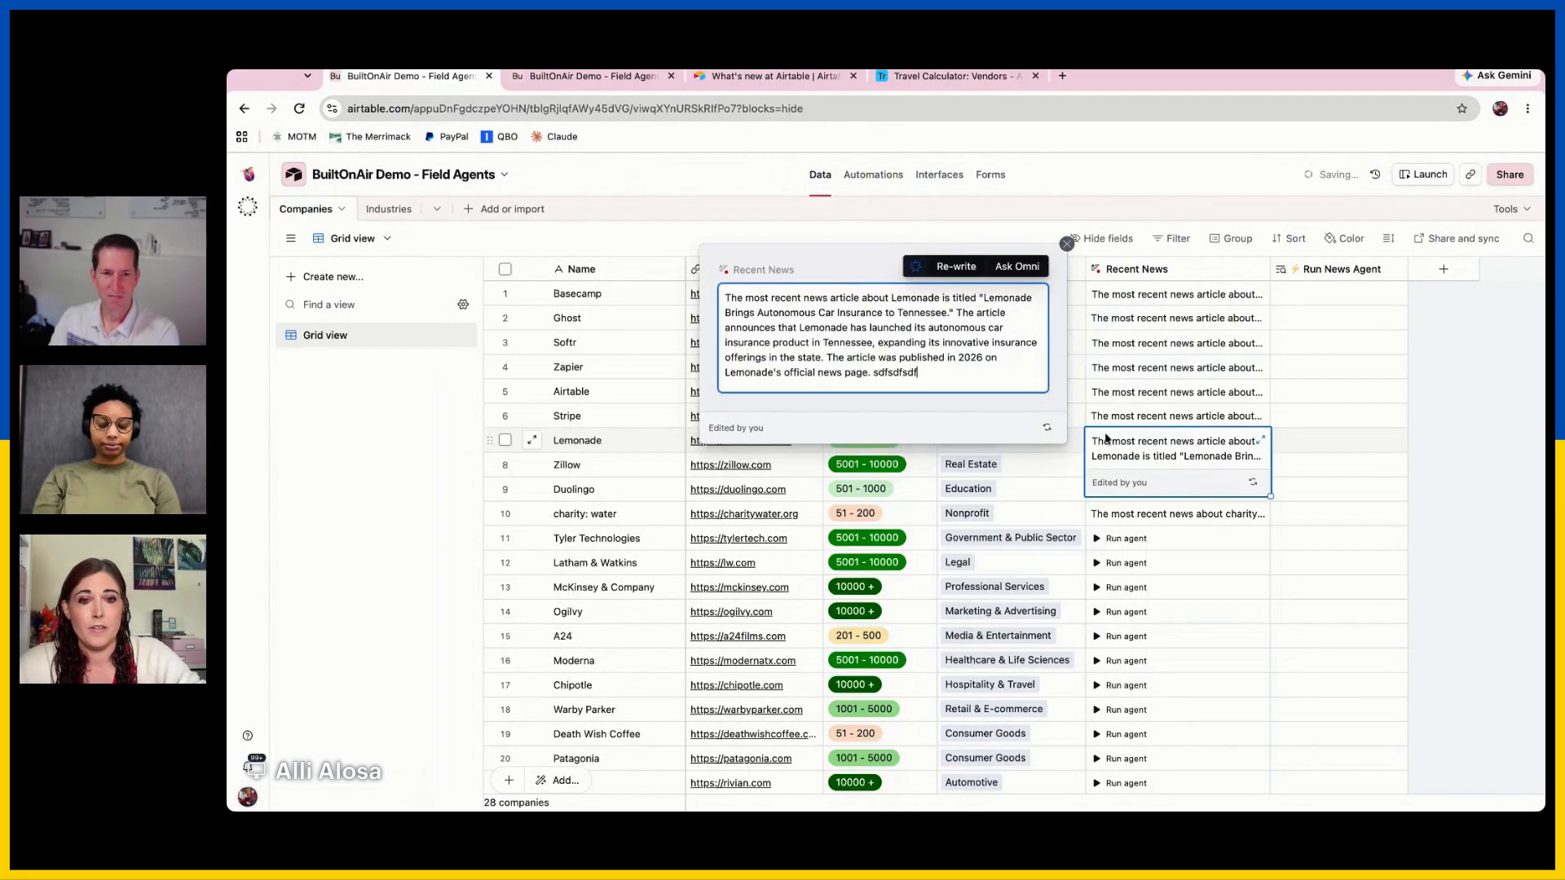
Look through the options for running the Recent News field agent on groups of cells
left_click(1259, 268)
mouse_move(1270, 331)
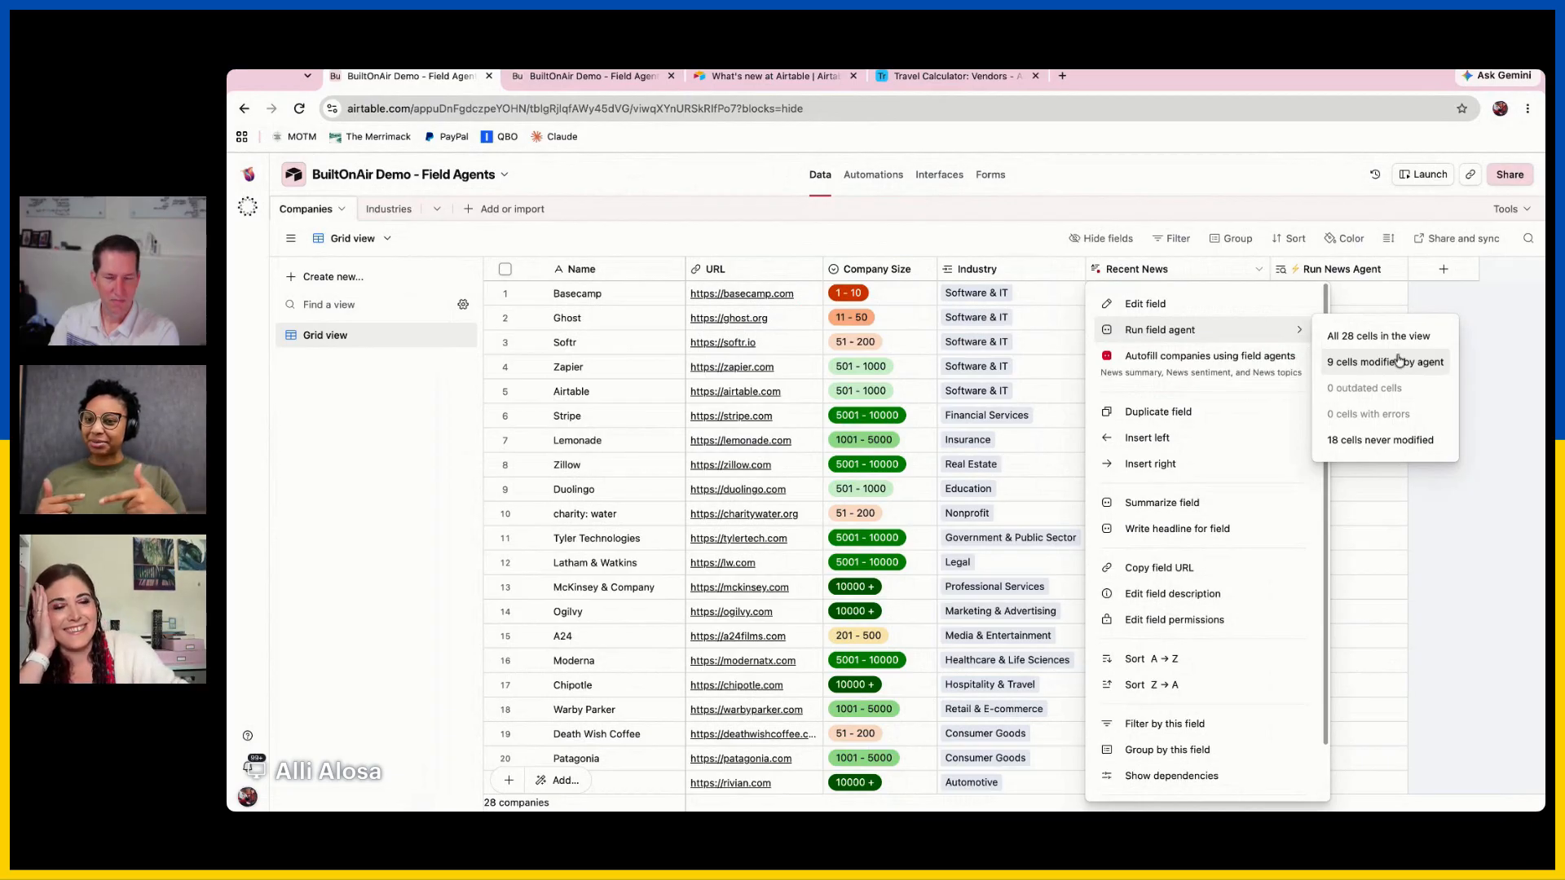
Add a Last modified by field named "News Last Modified By" that tracks only the Recent News field
left_click(1443, 269)
scroll(1297, 706, "down", 5)
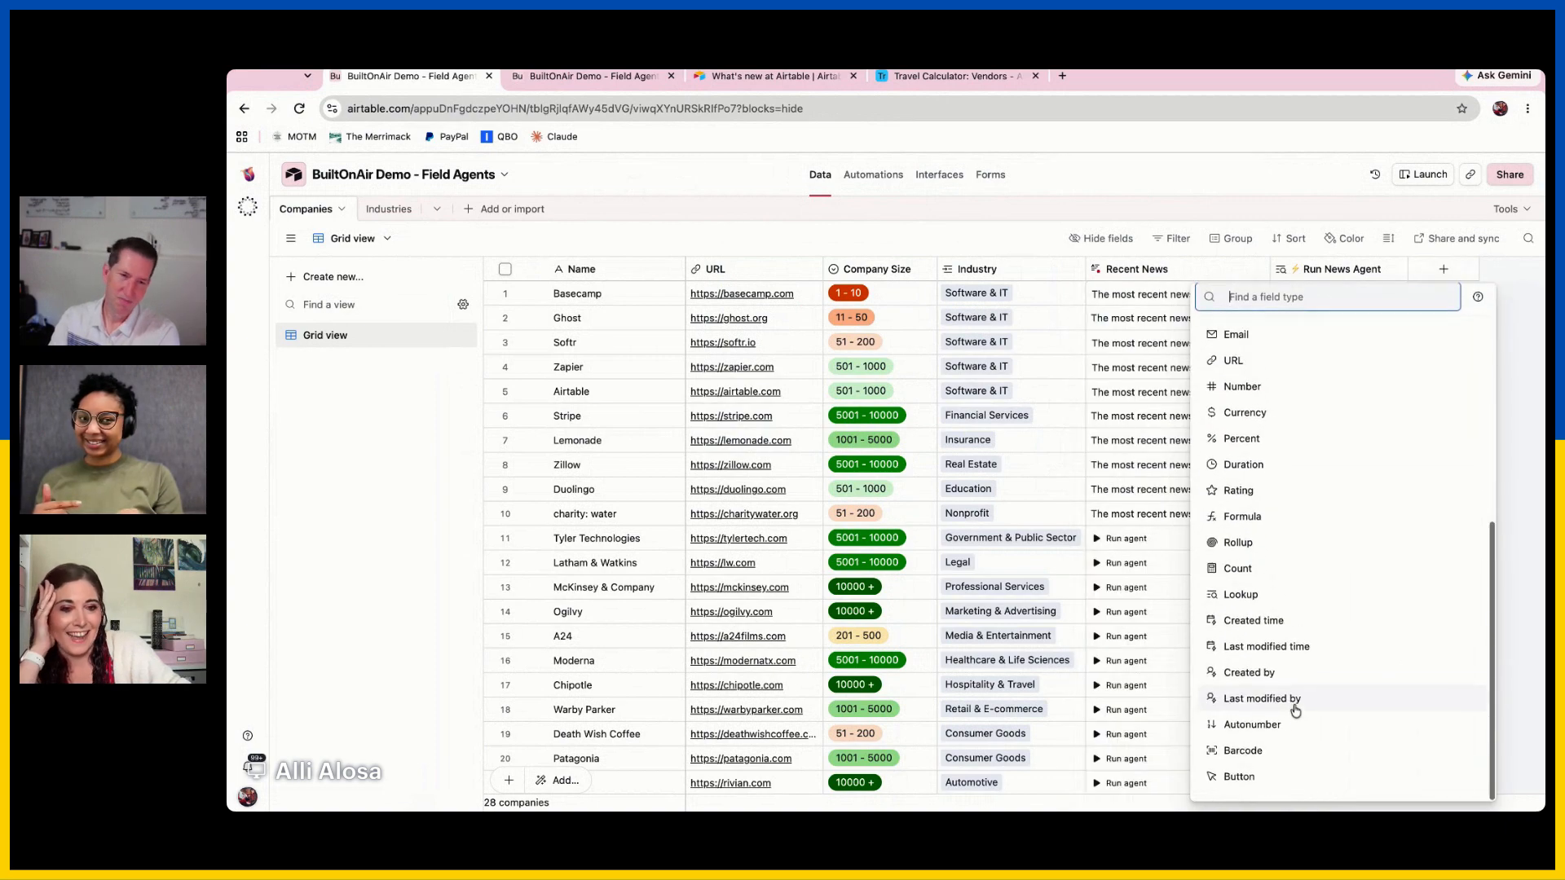
left_click(1272, 703)
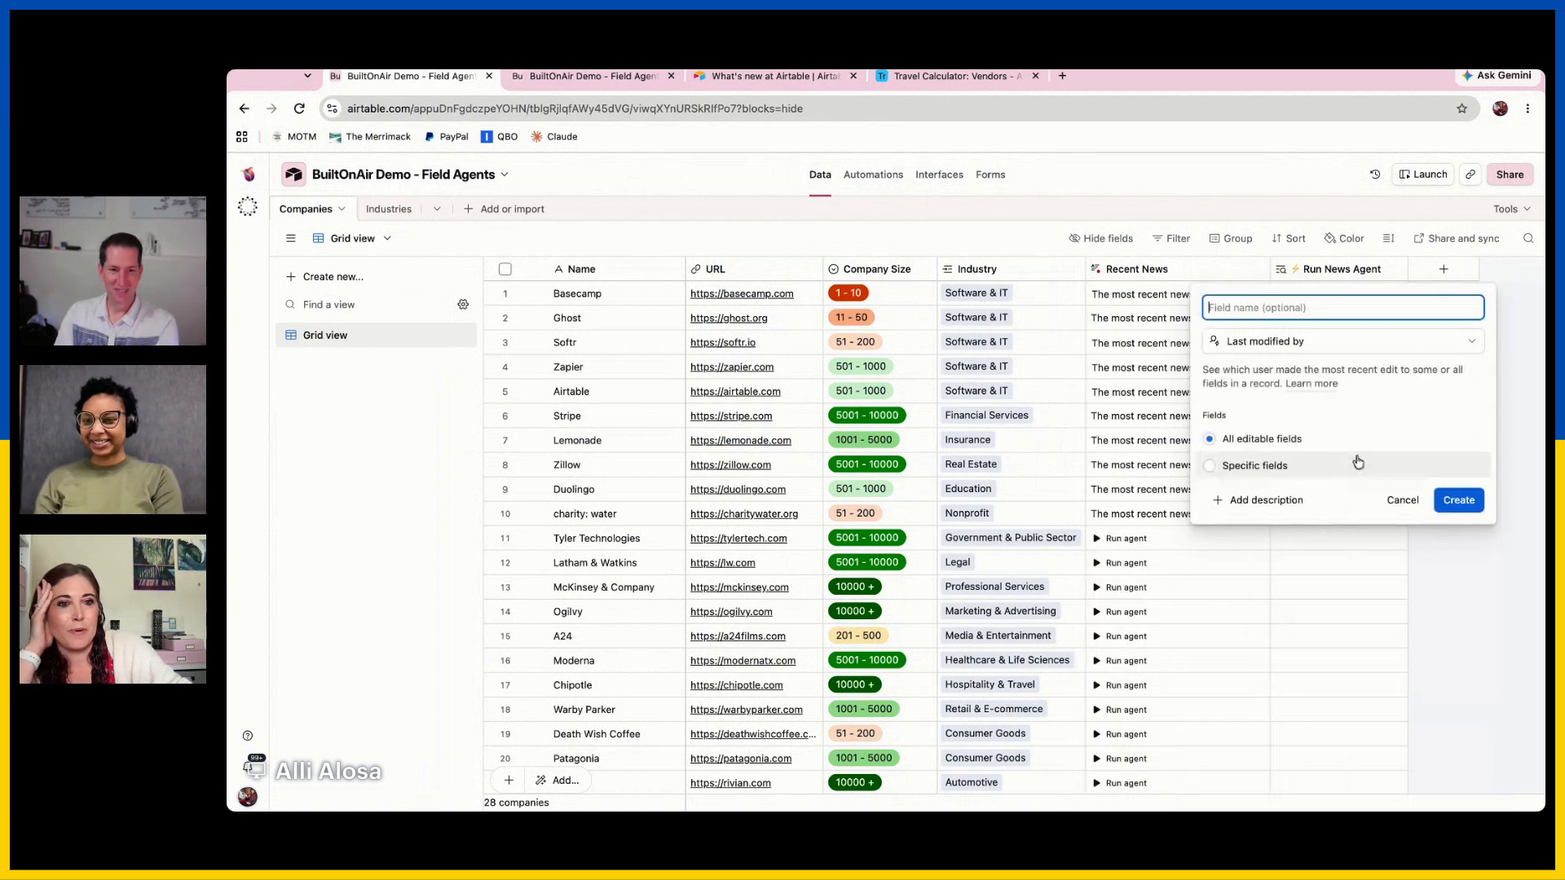
left_click(1254, 466)
scroll(846, 514, "down", 2)
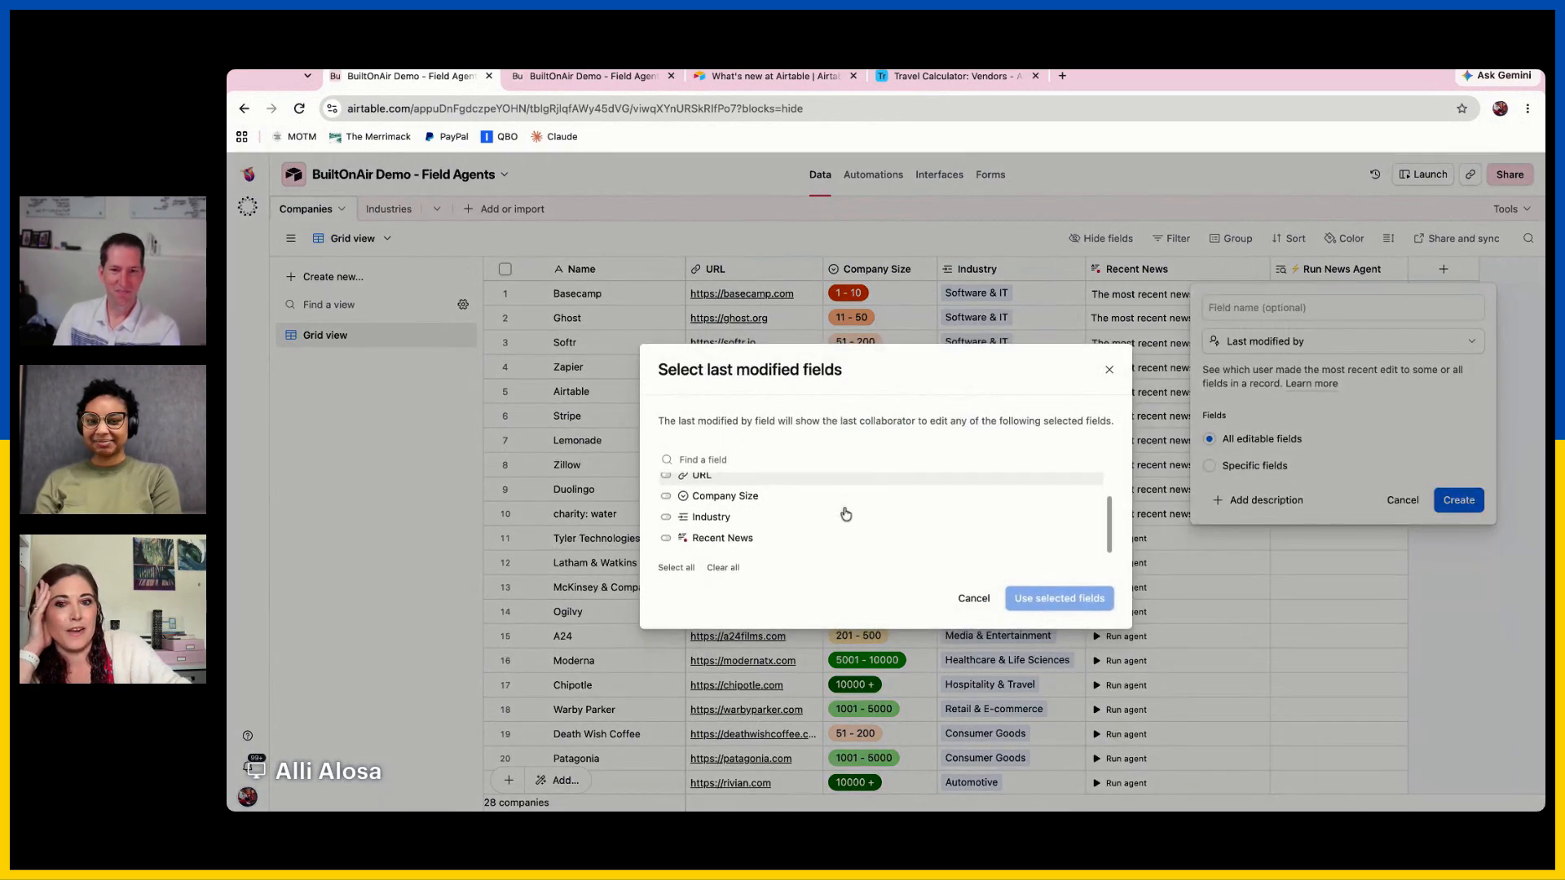
left_click(746, 542)
left_click(1060, 600)
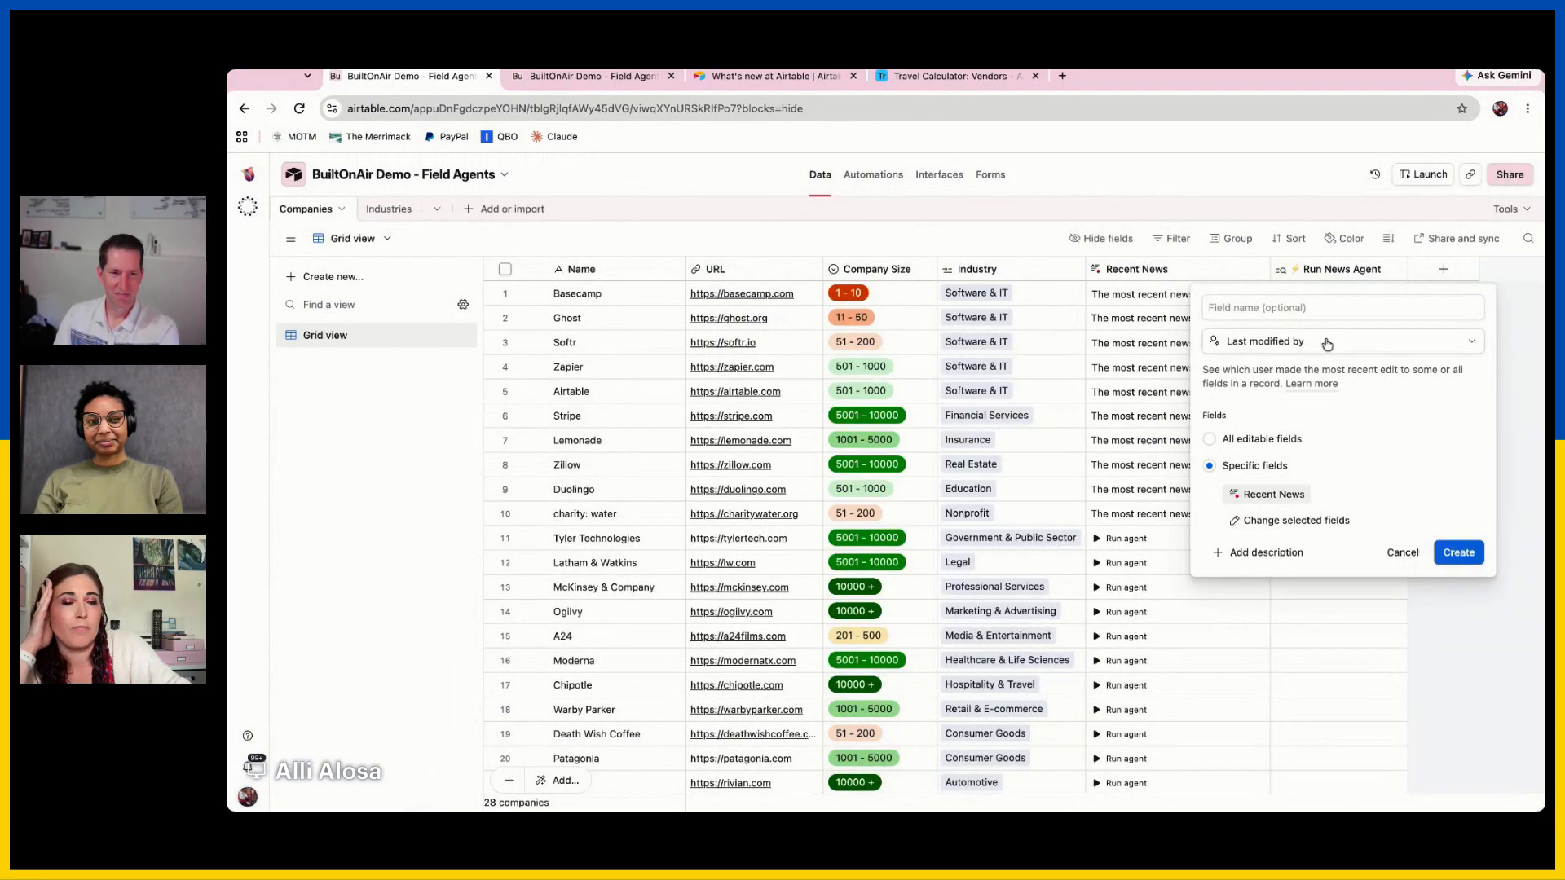
left_click(1318, 306)
type("News Last Modified")
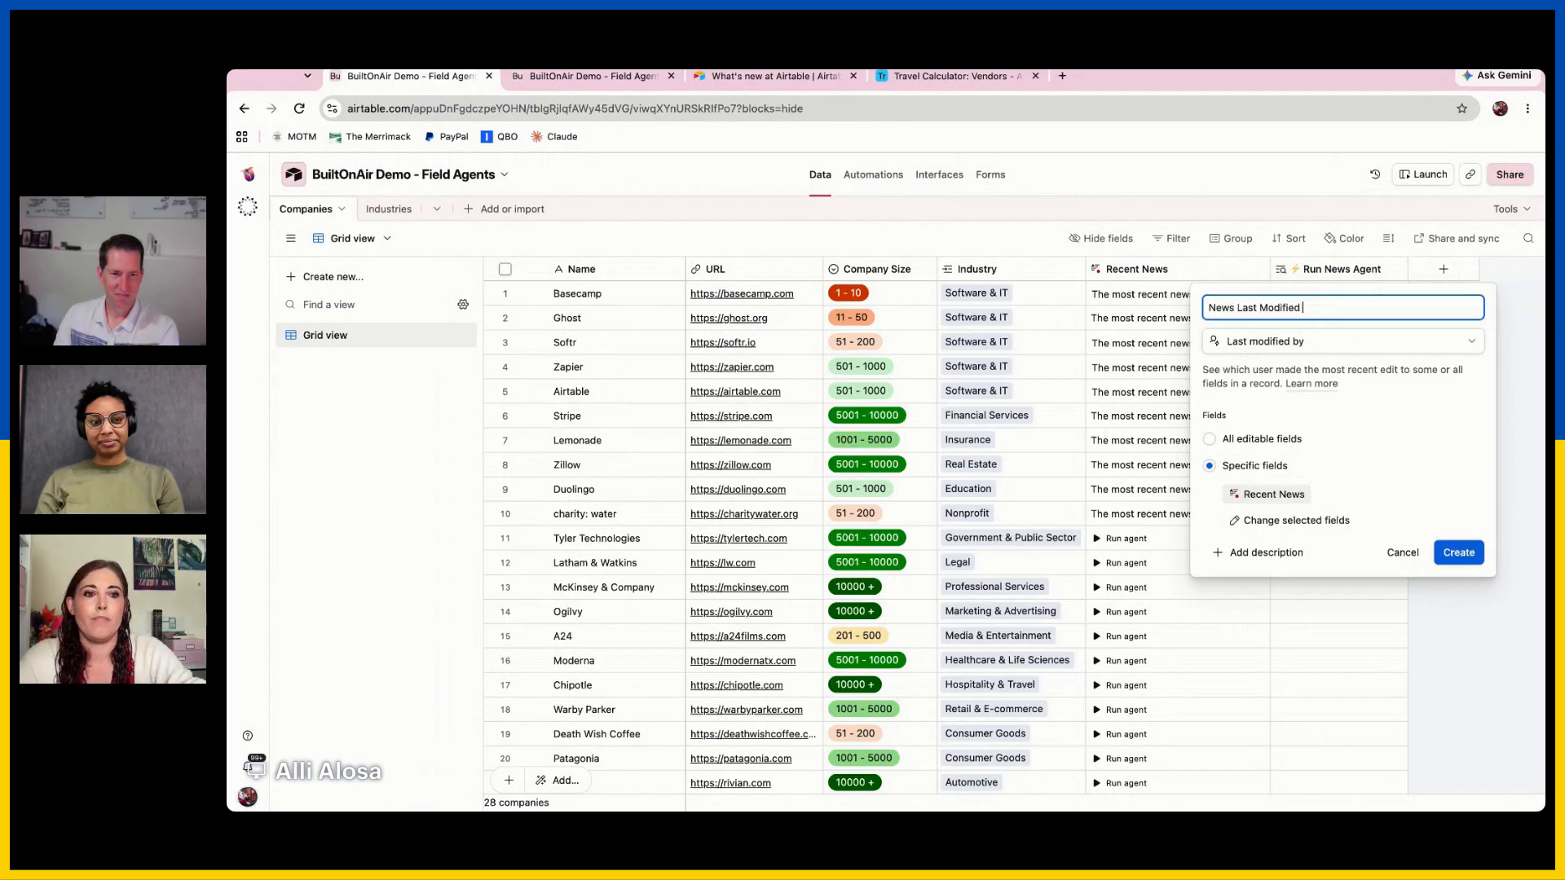
key("Return")
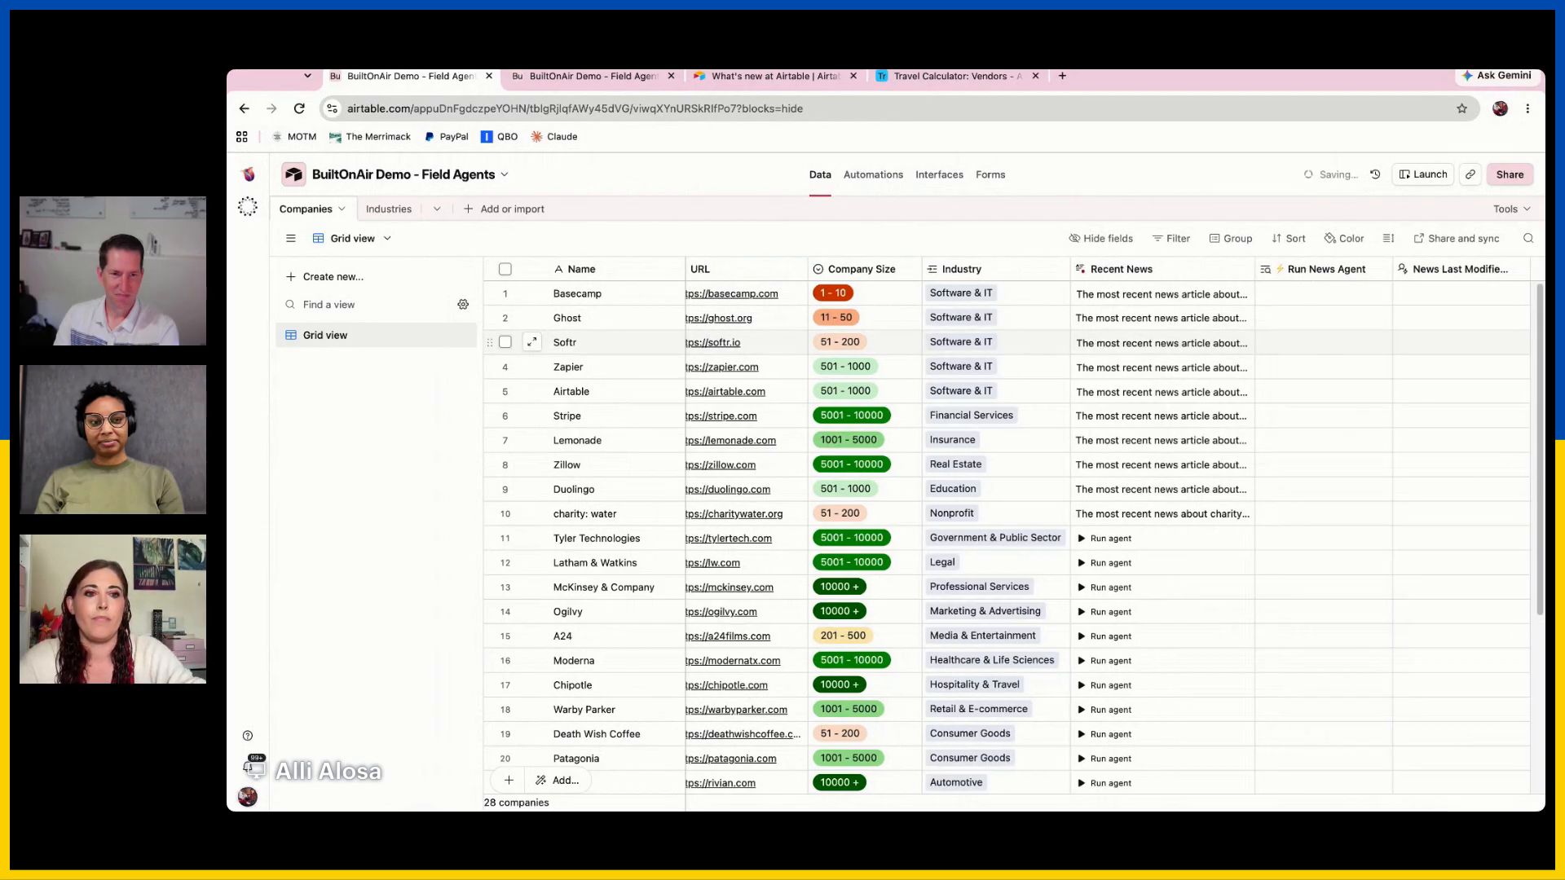
Check who last modified the Recent News entries, comparing Stripe's with the manually edited Lemonade record
left_click(1495, 425)
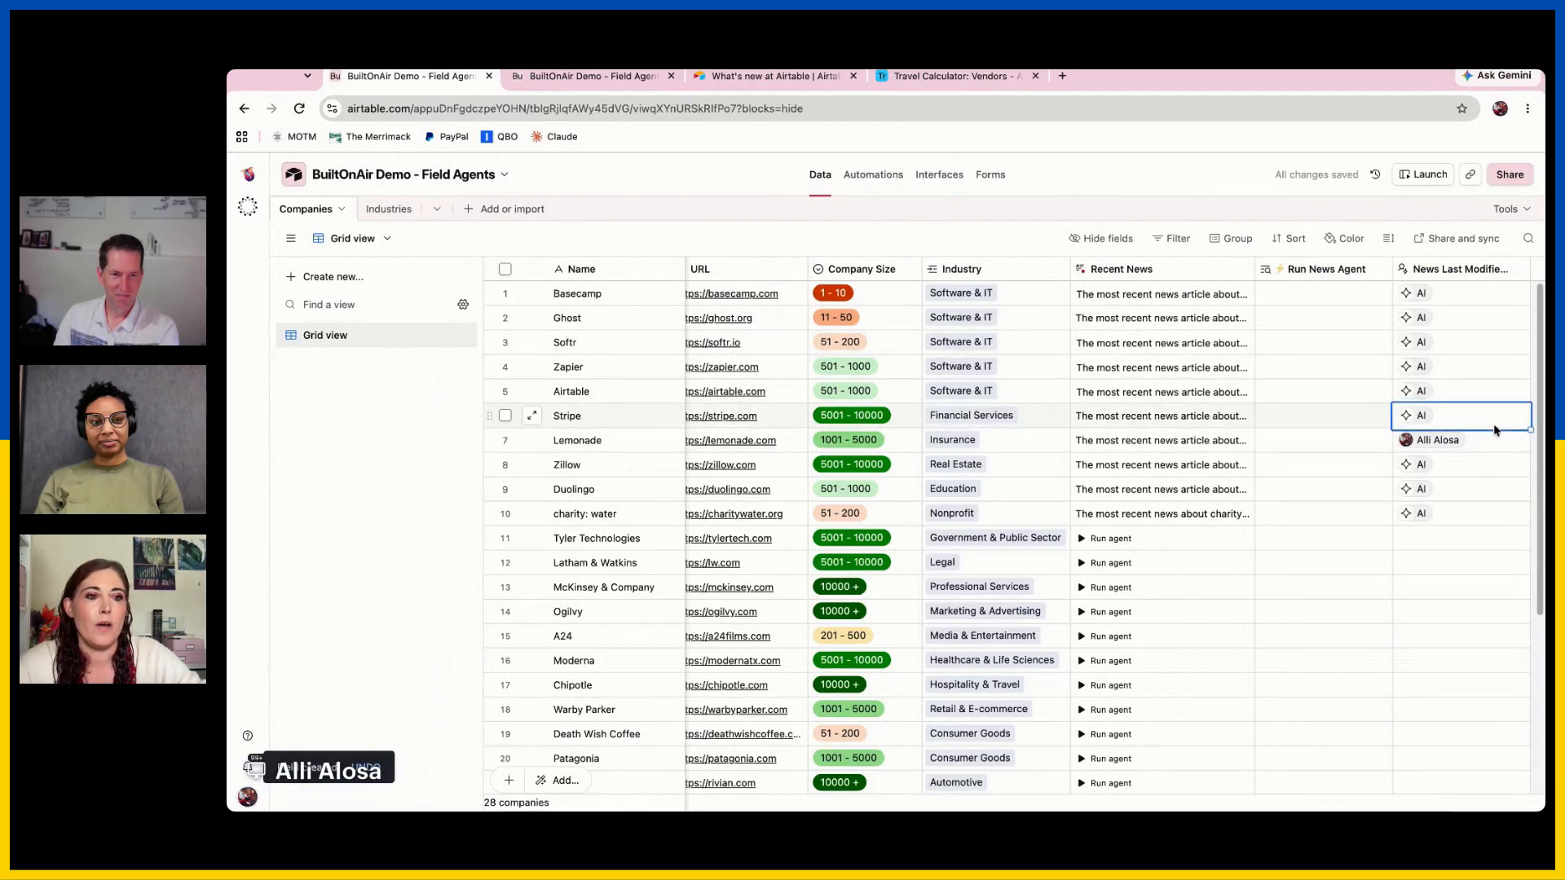
left_click(1435, 444)
scroll(1386, 444, "right", 3)
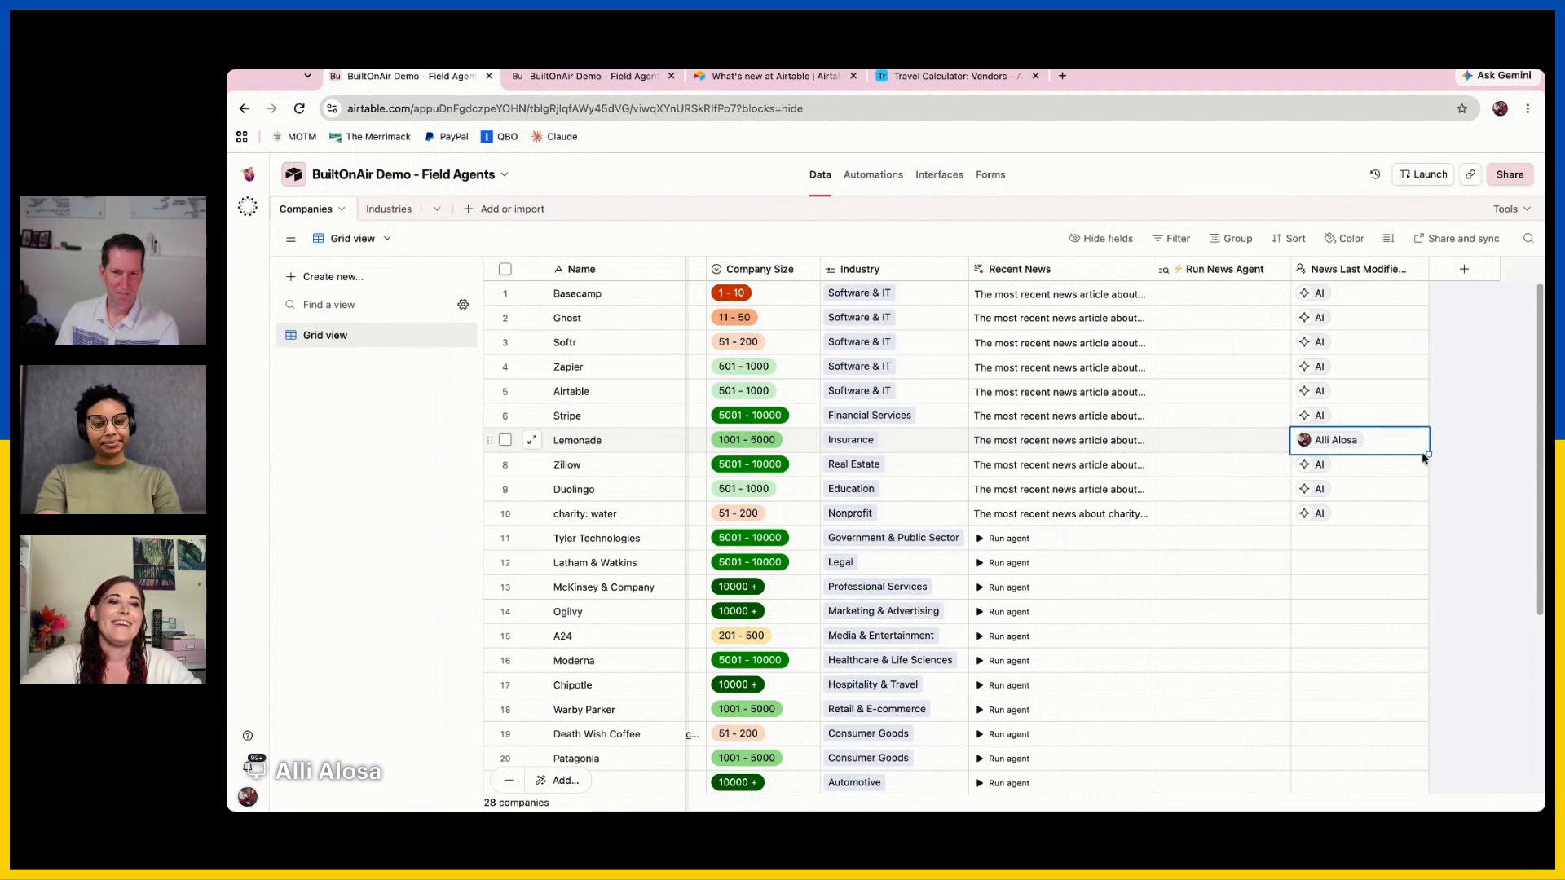
left_click(1446, 450)
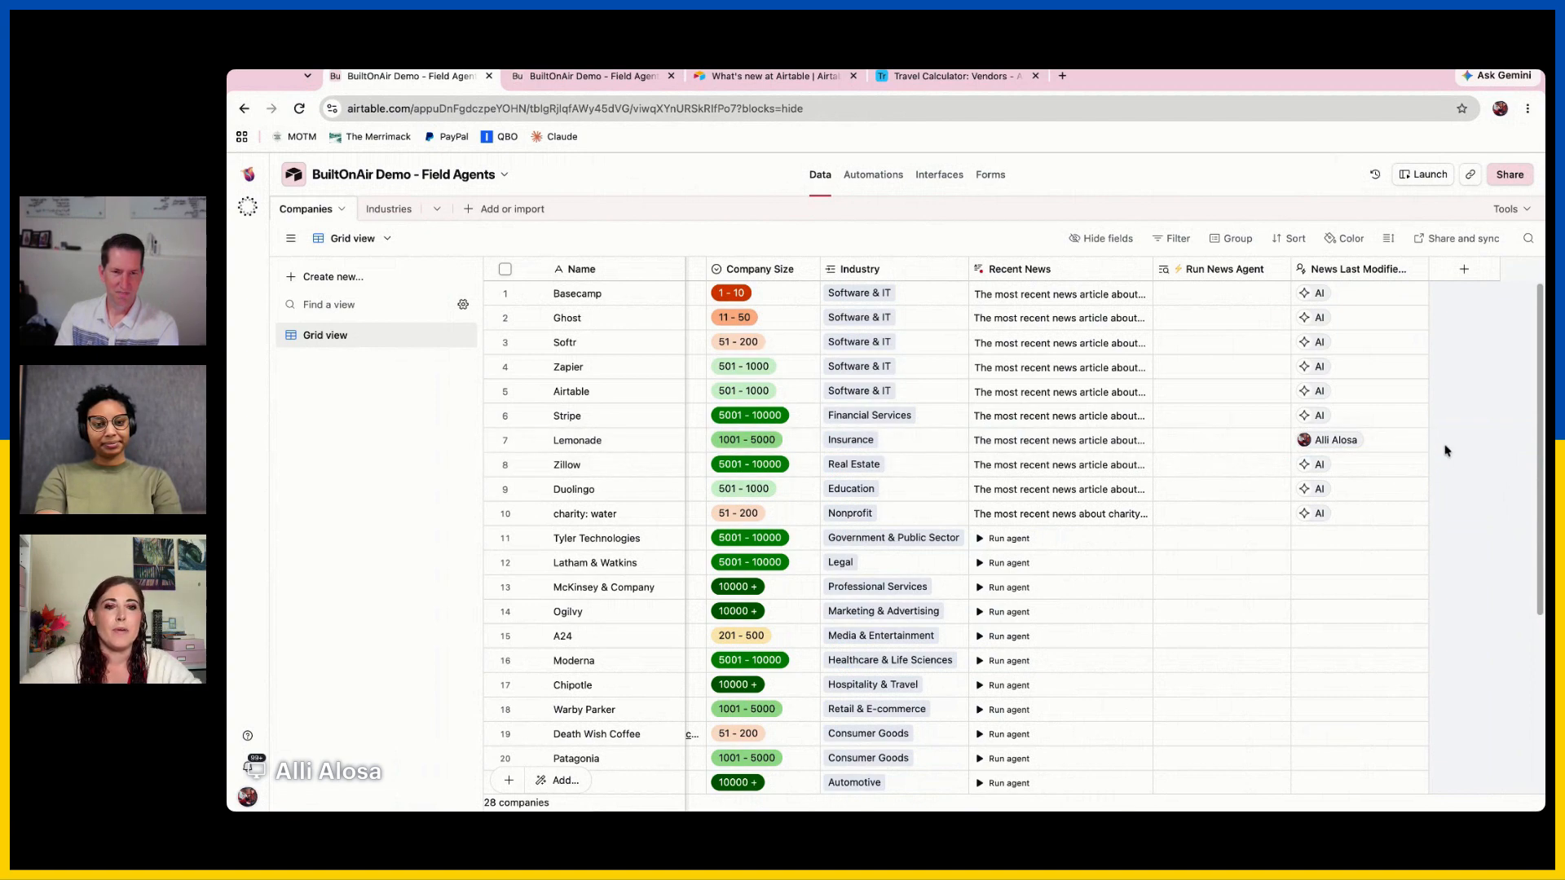
left_click(1132, 443)
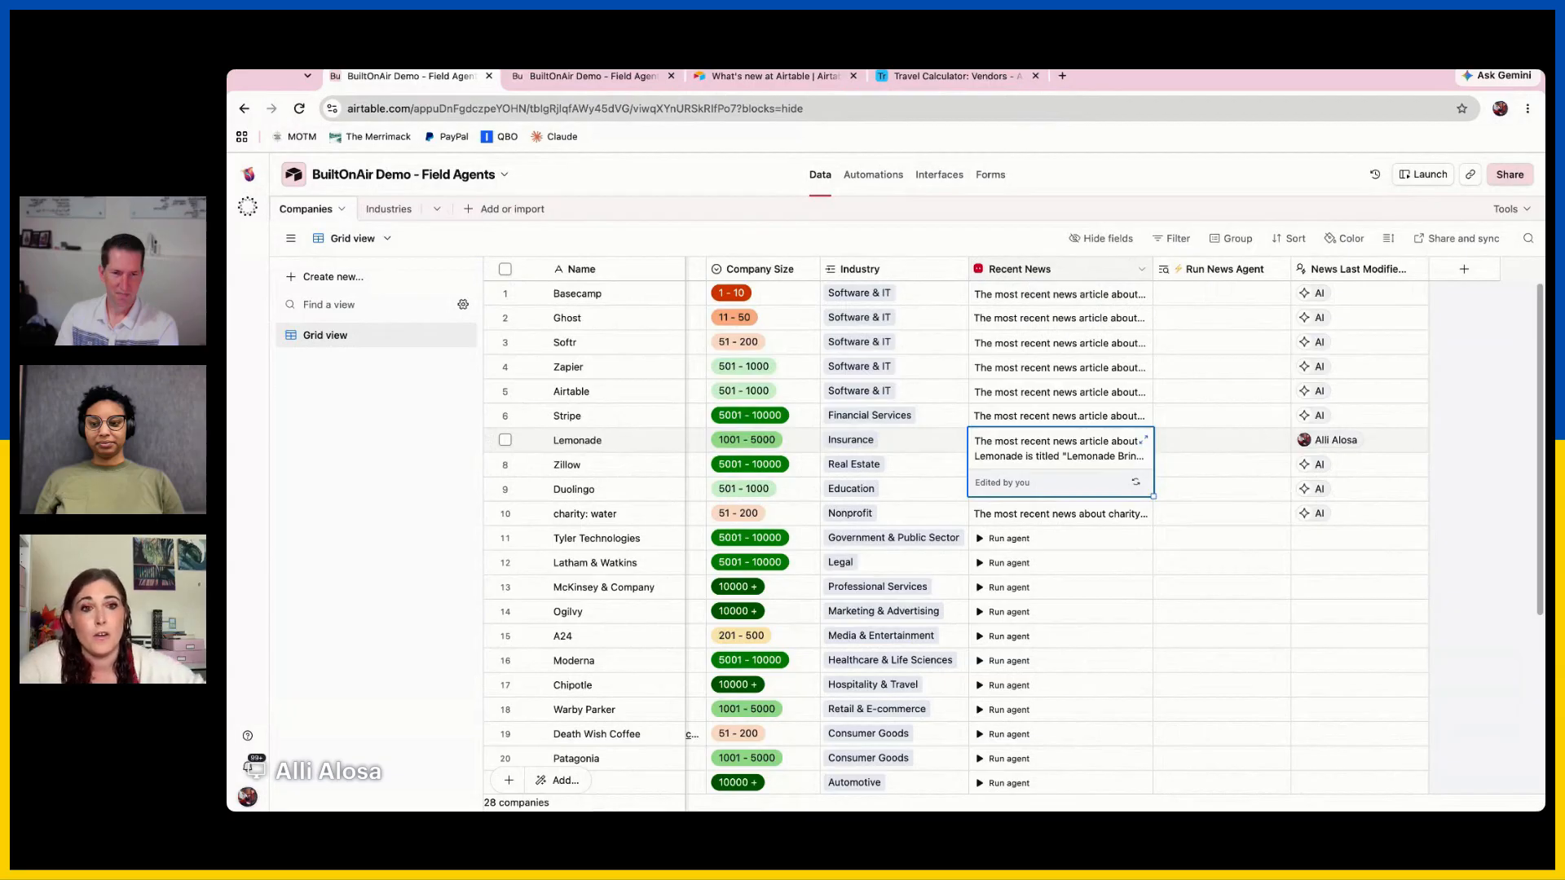
Review the Recent News field agent's configuration and instructions, and close it without changes
double_click(1020, 269)
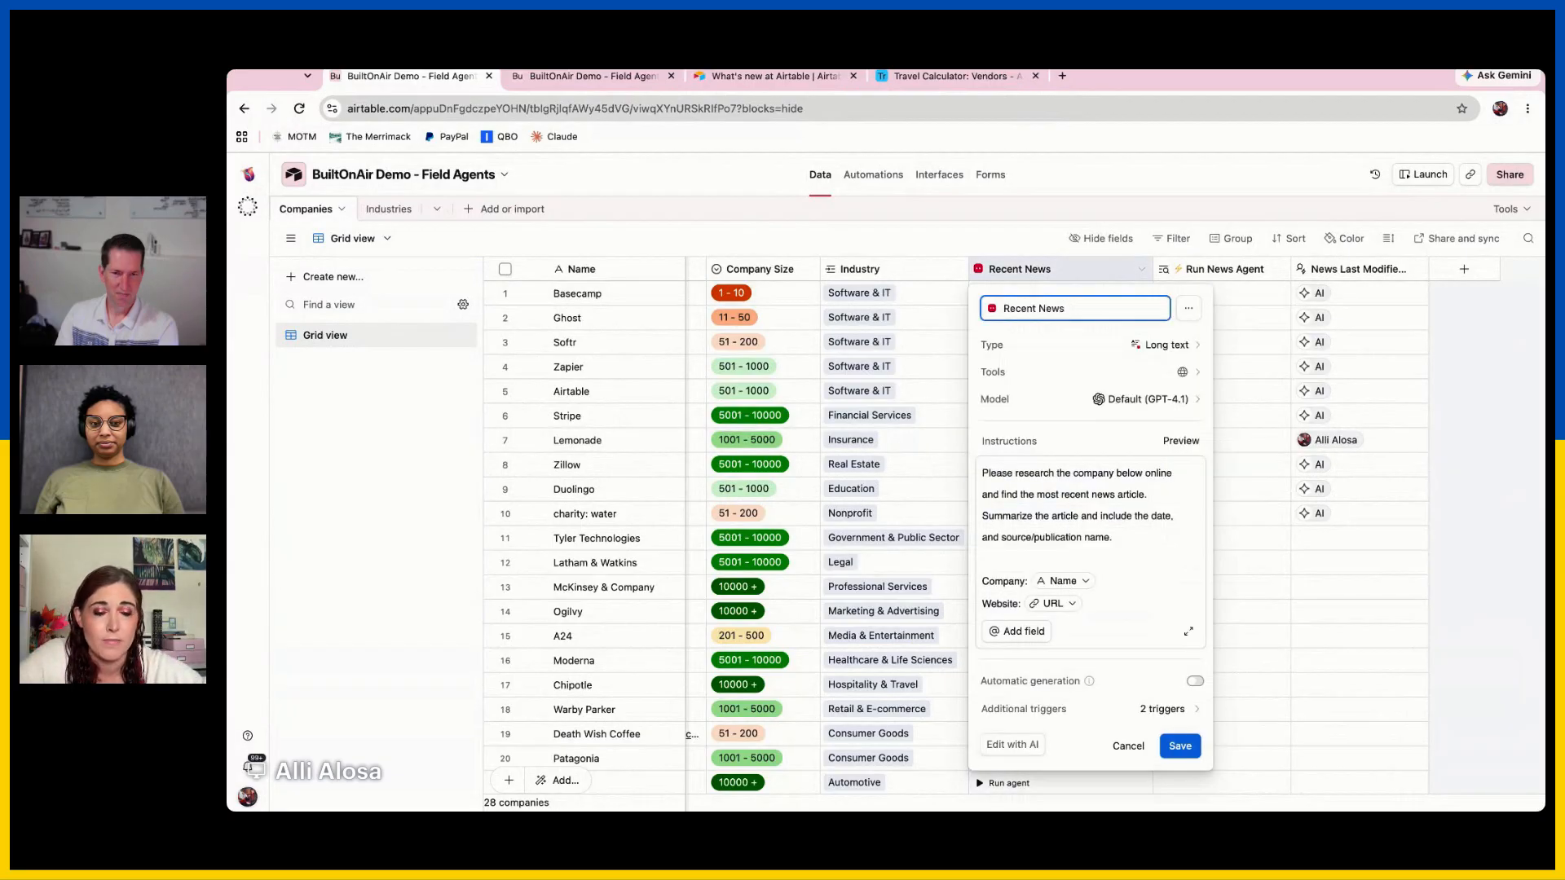
left_click(1137, 477)
left_click(1141, 747)
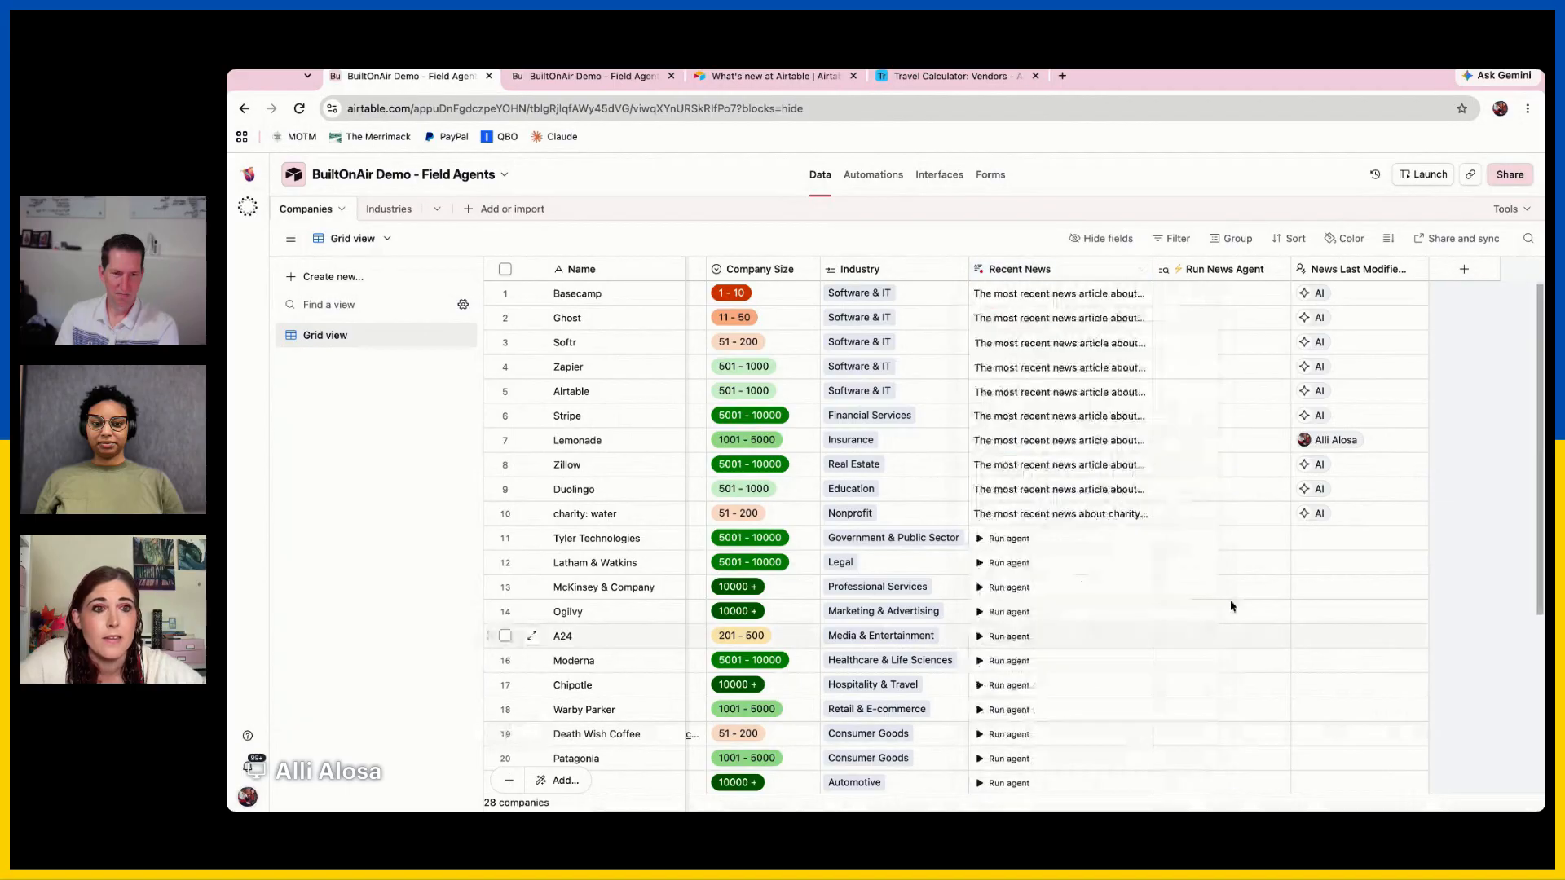
Start a new Formula field in the Companies table and name it "Allow AI Editing?"
left_click(1464, 269)
scroll(1271, 615, "down", 3)
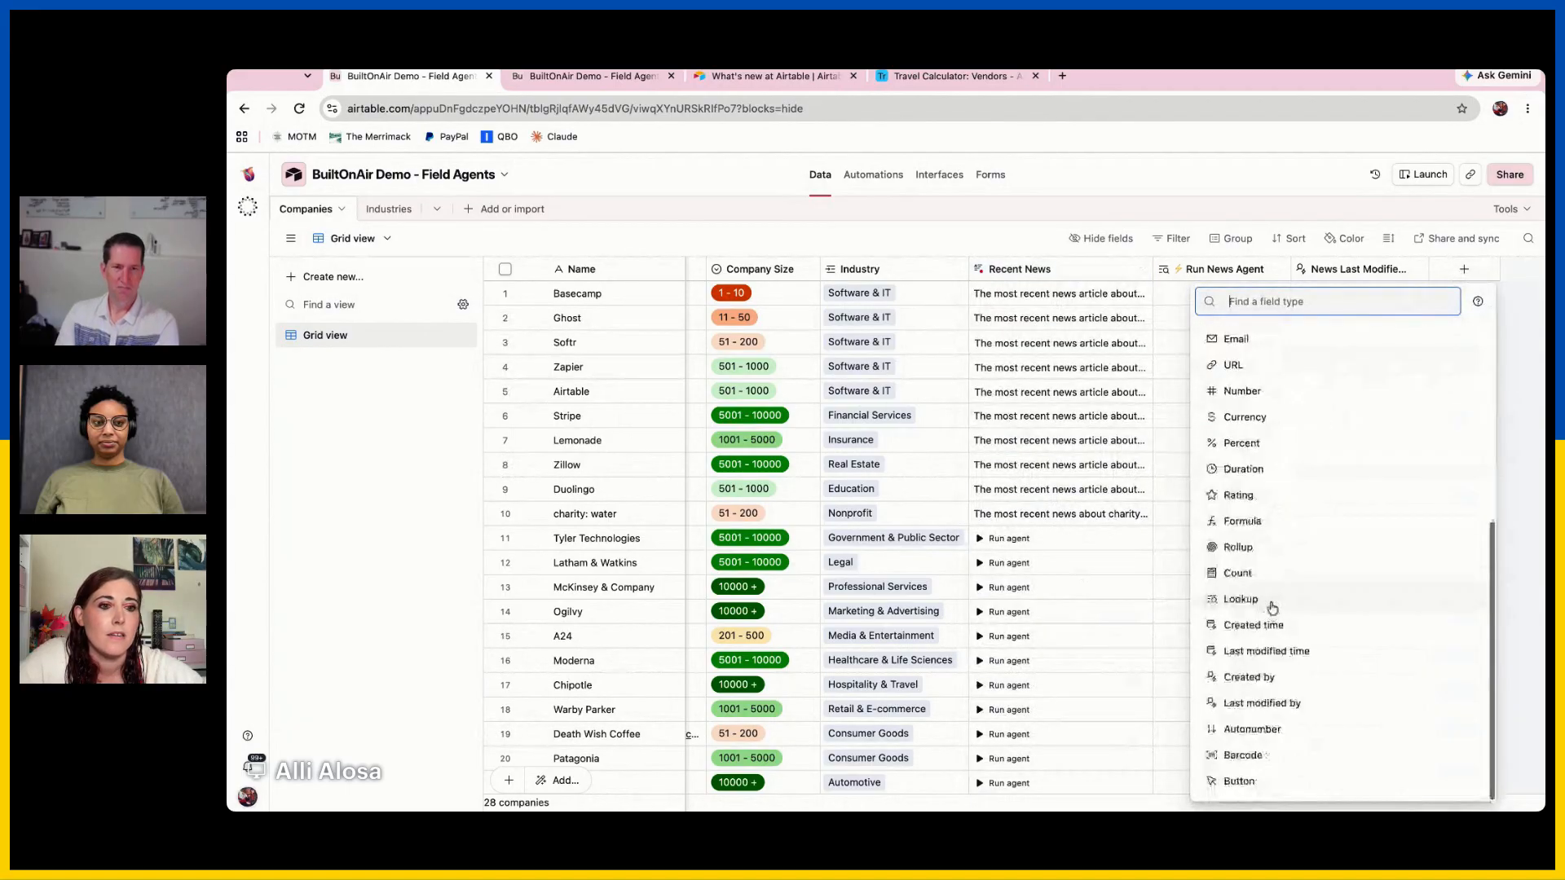
left_click(1285, 516)
type("AI")
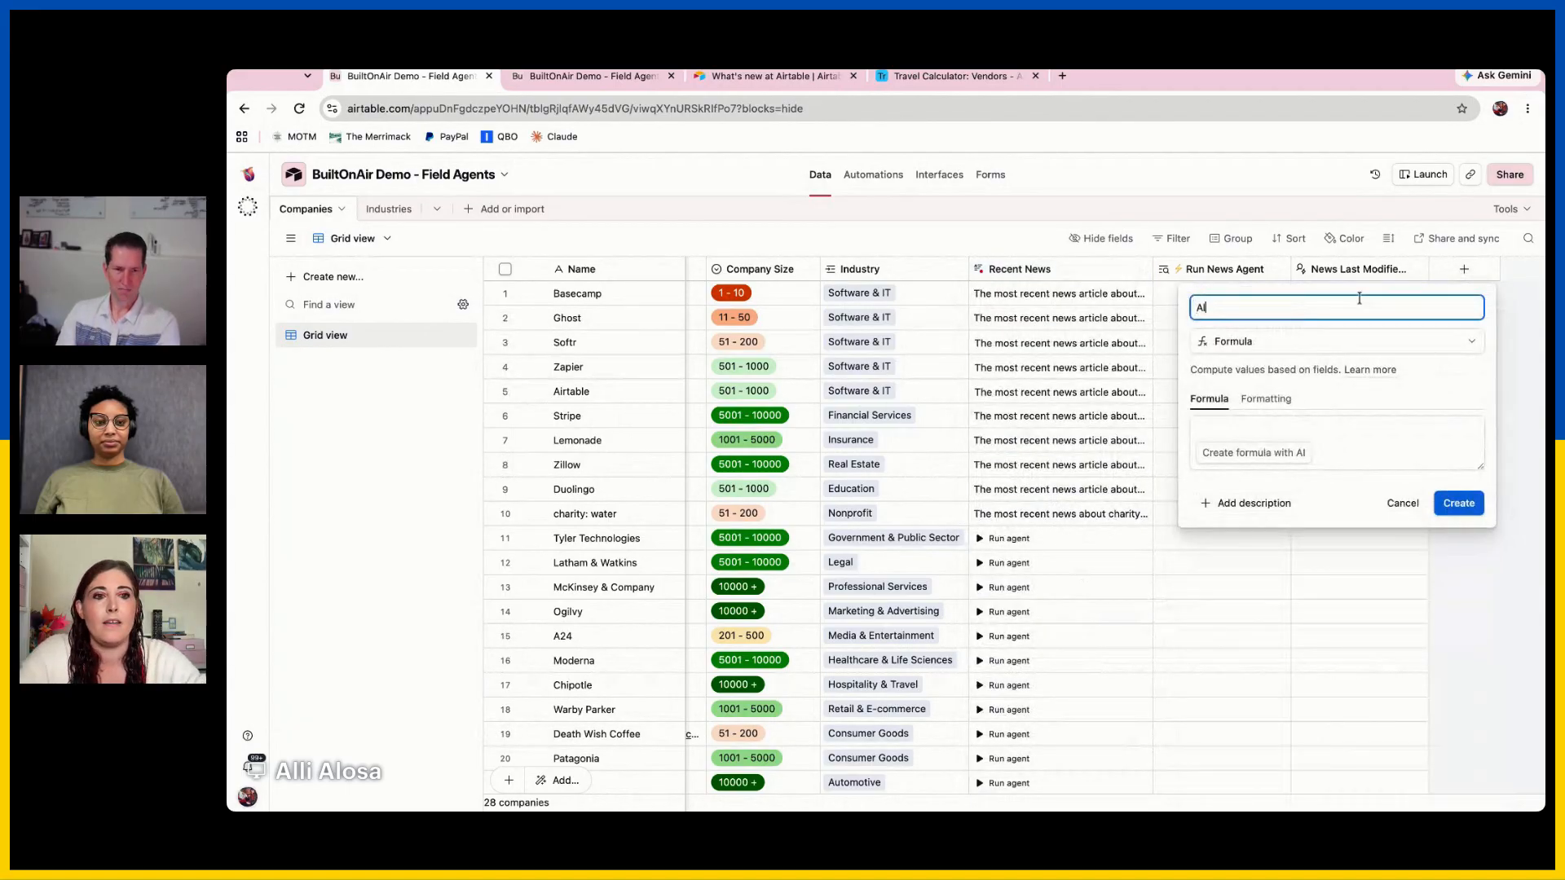
type("low Editing?")
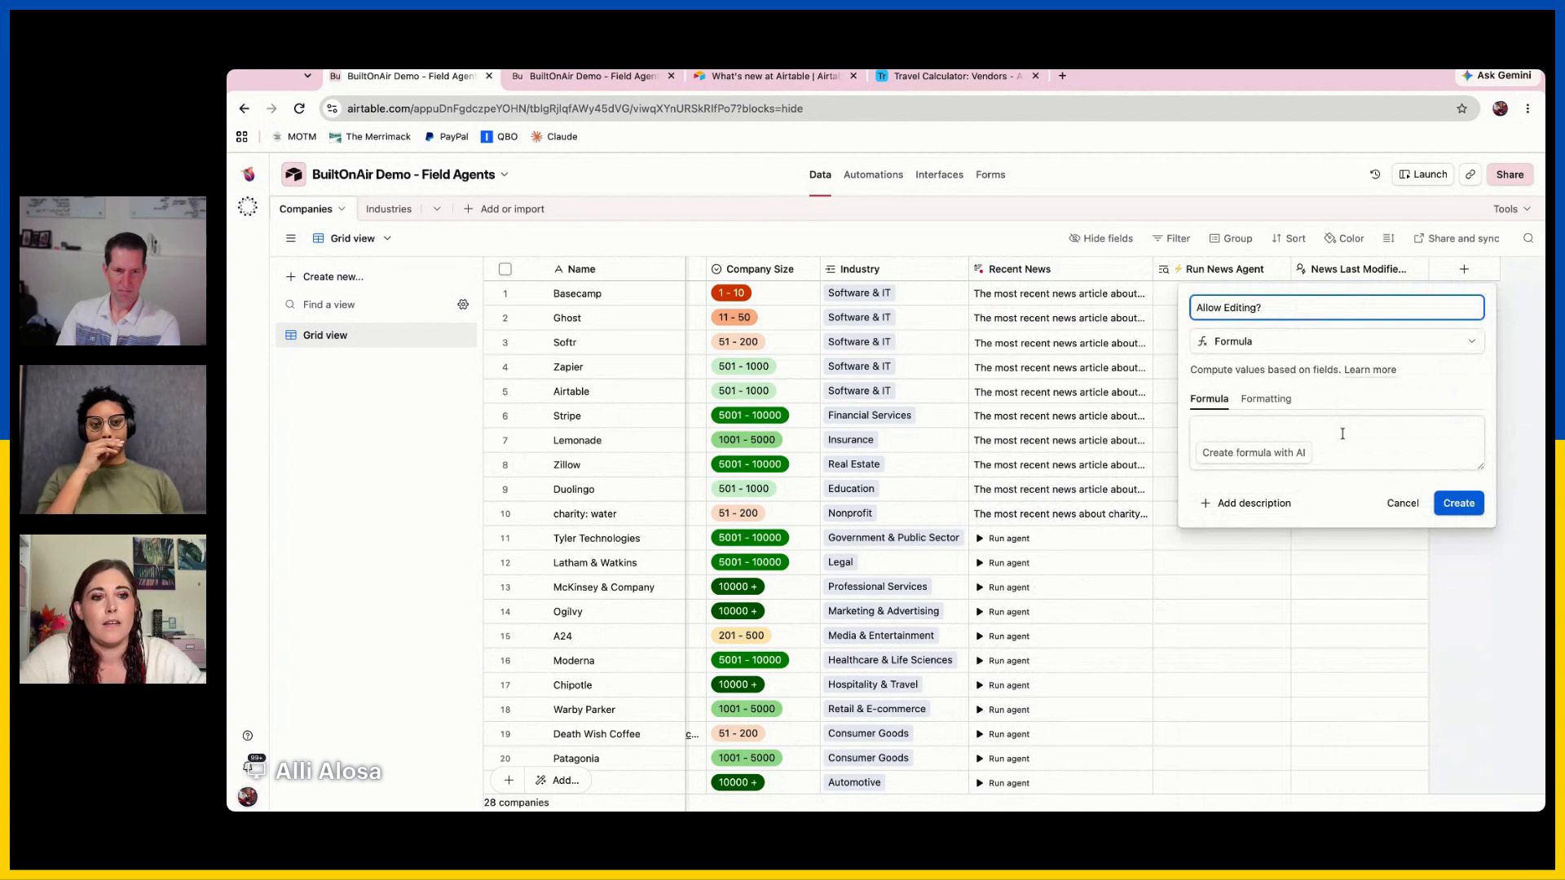
left_click(1343, 434)
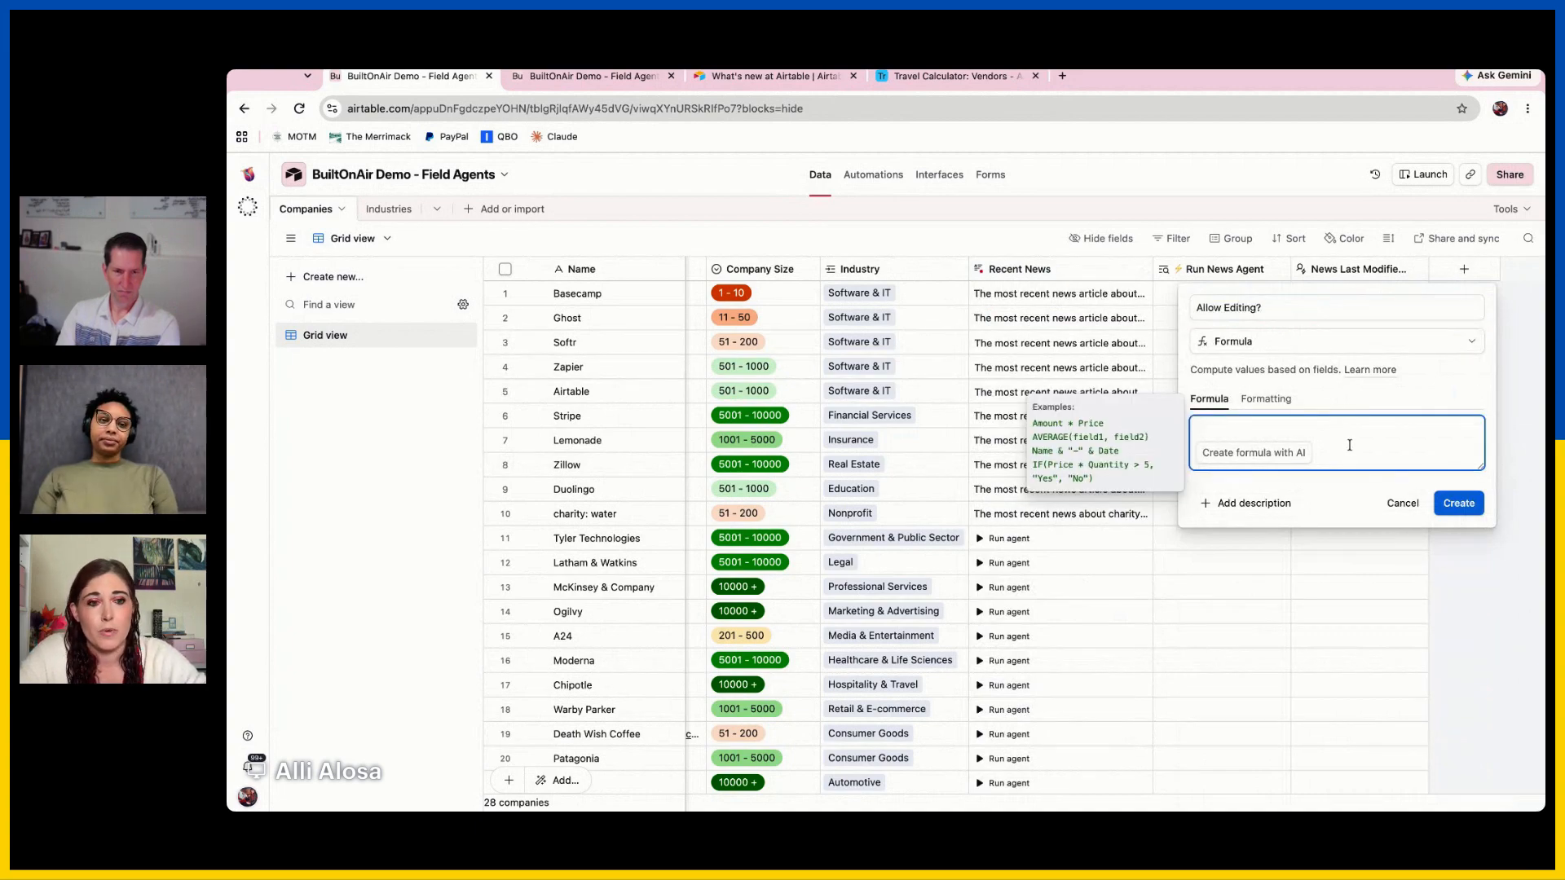
left_click(1223, 308)
type("AI")
Set the formula to AND({News Last Modified By} = "AI") and create the field
left_click(1308, 417)
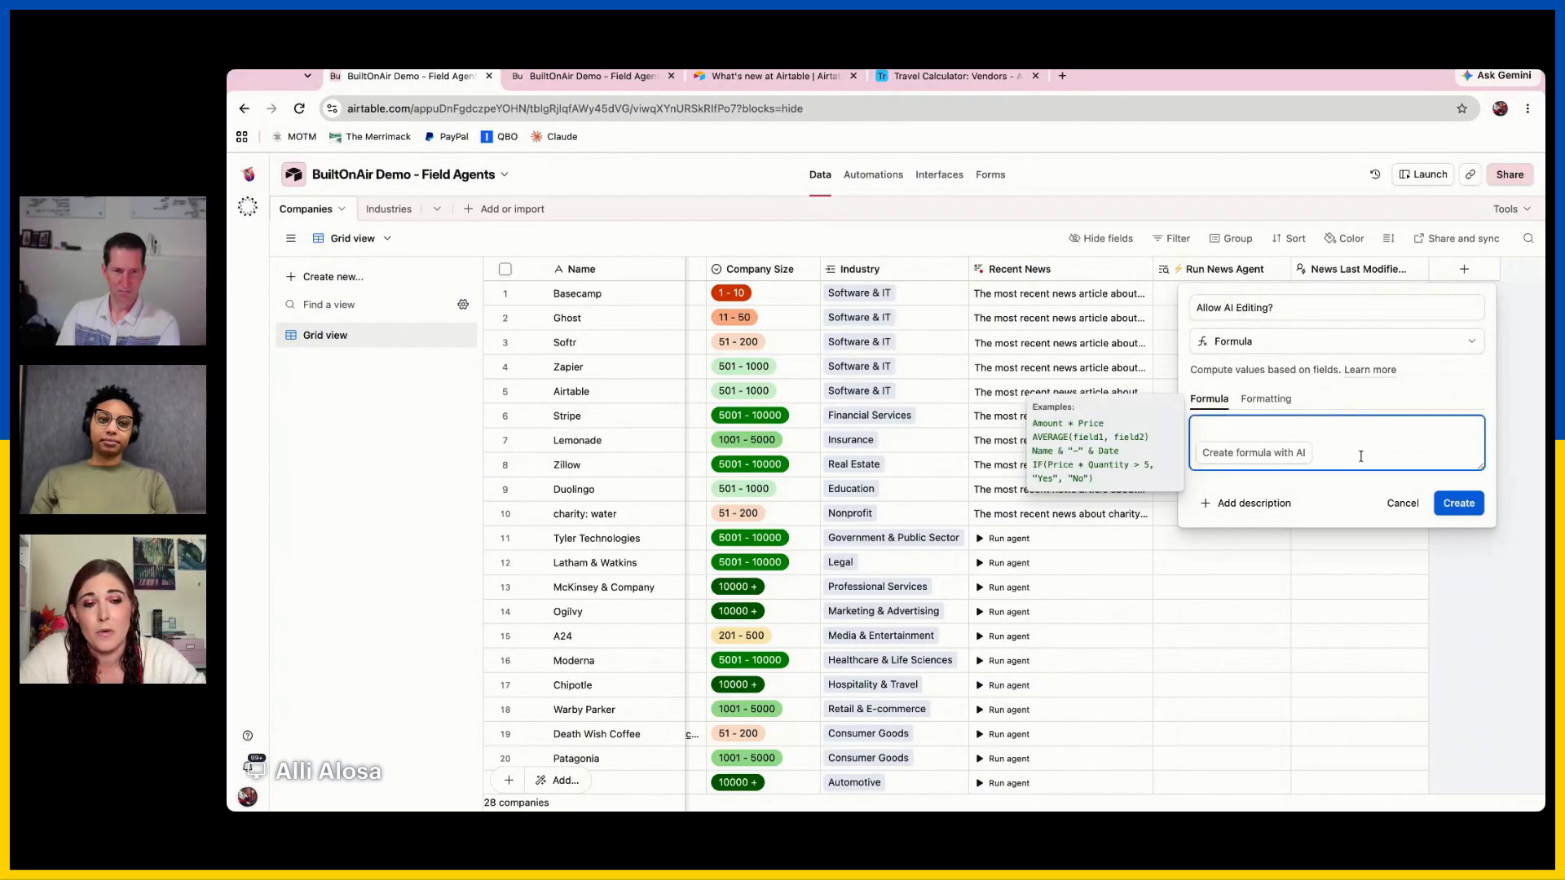
type("OR(")
key("Return")
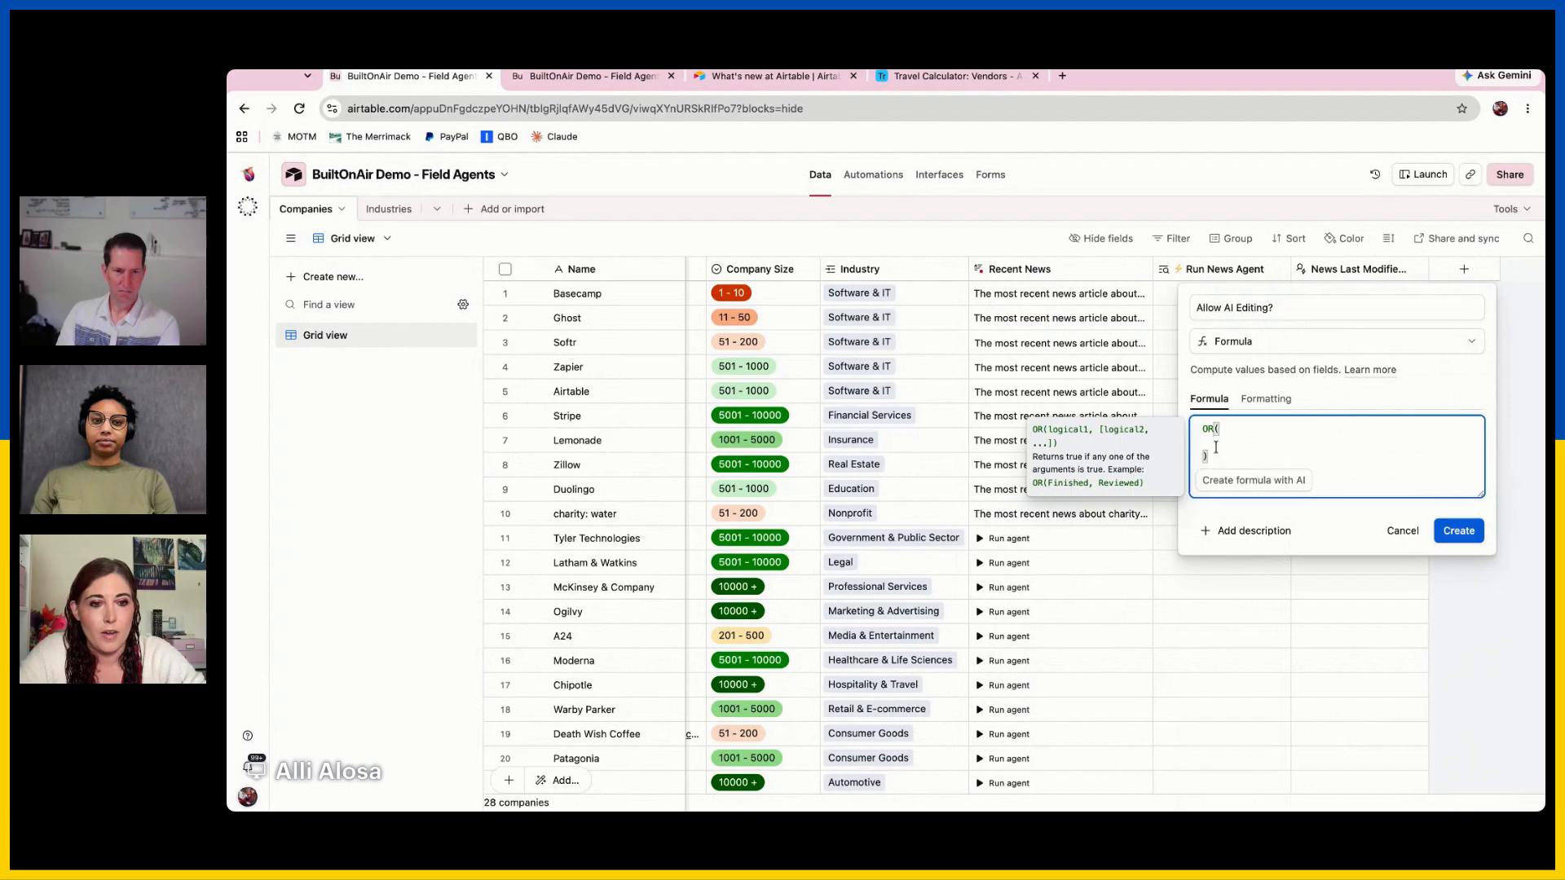
type("AND(")
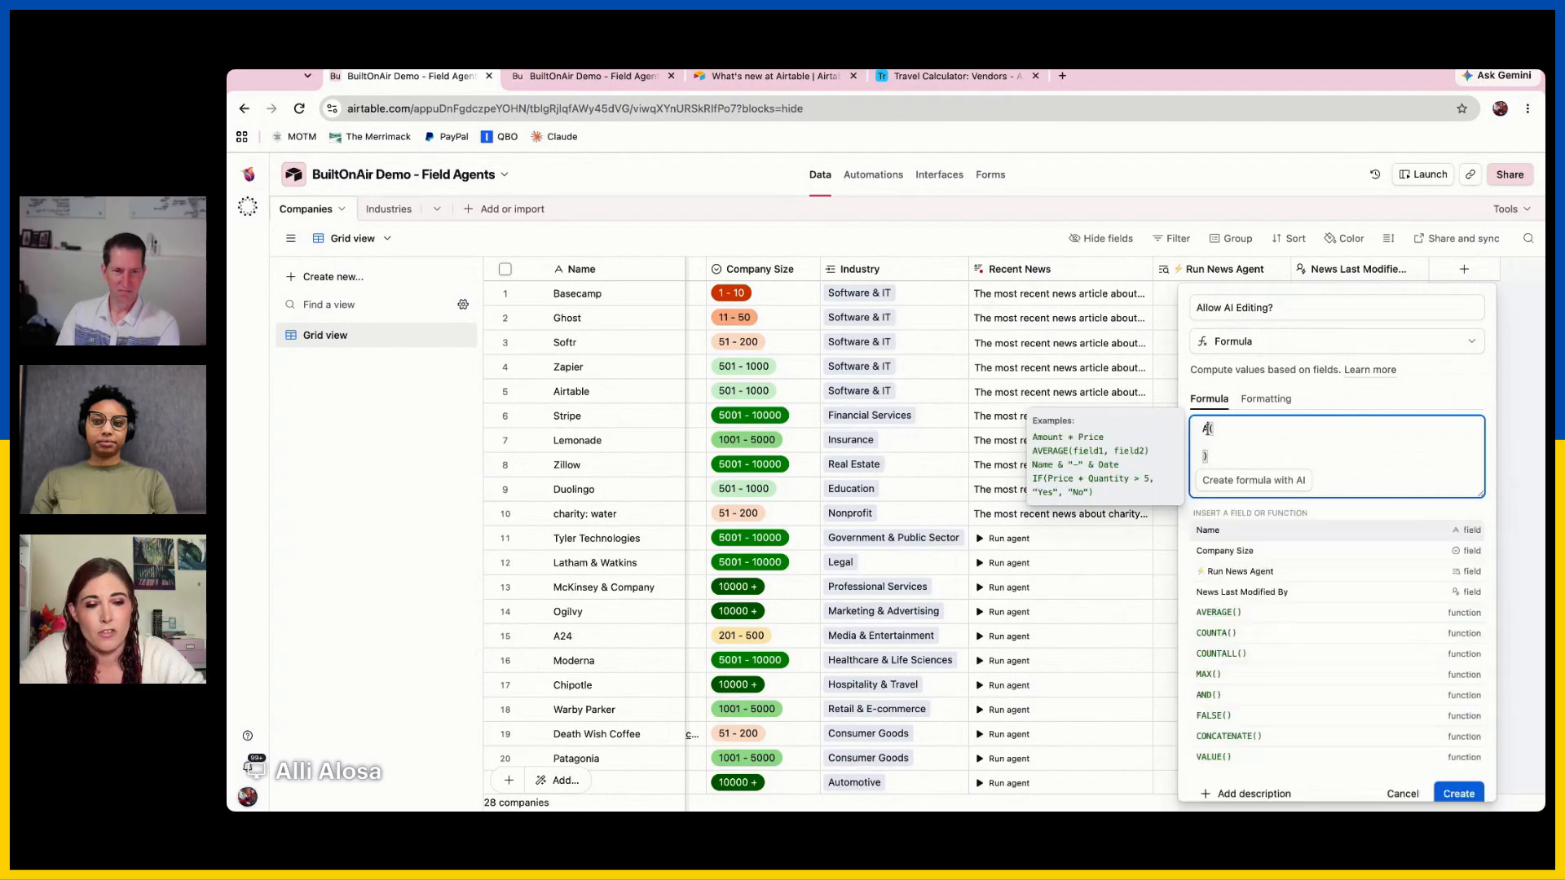
key("BackSpace")
key("BackSpace")
key("BackSpace")
key("BackSpace")
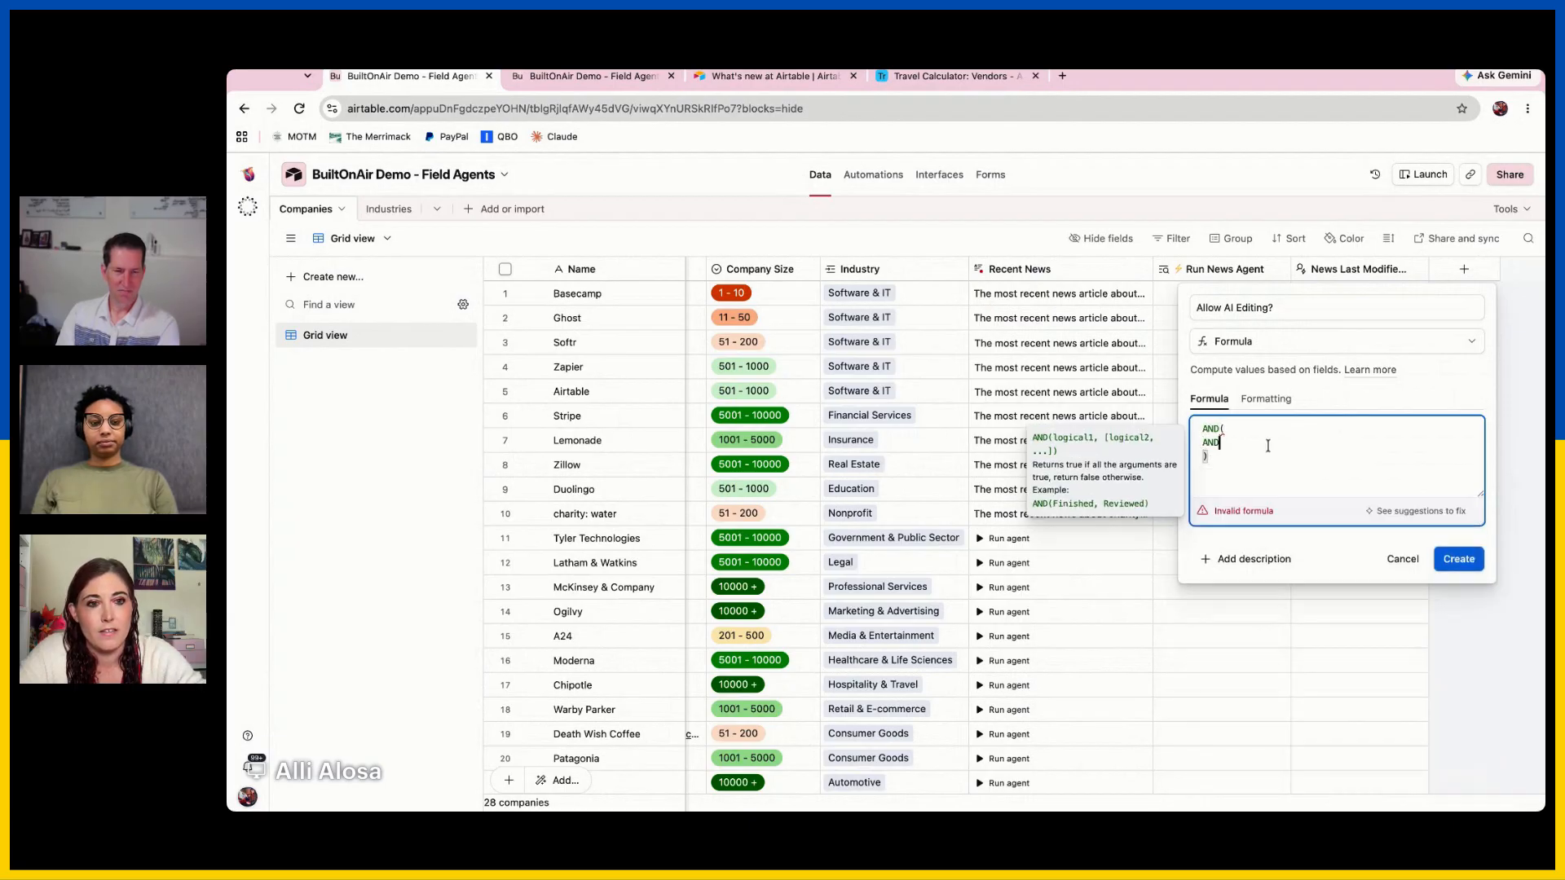
type("{")
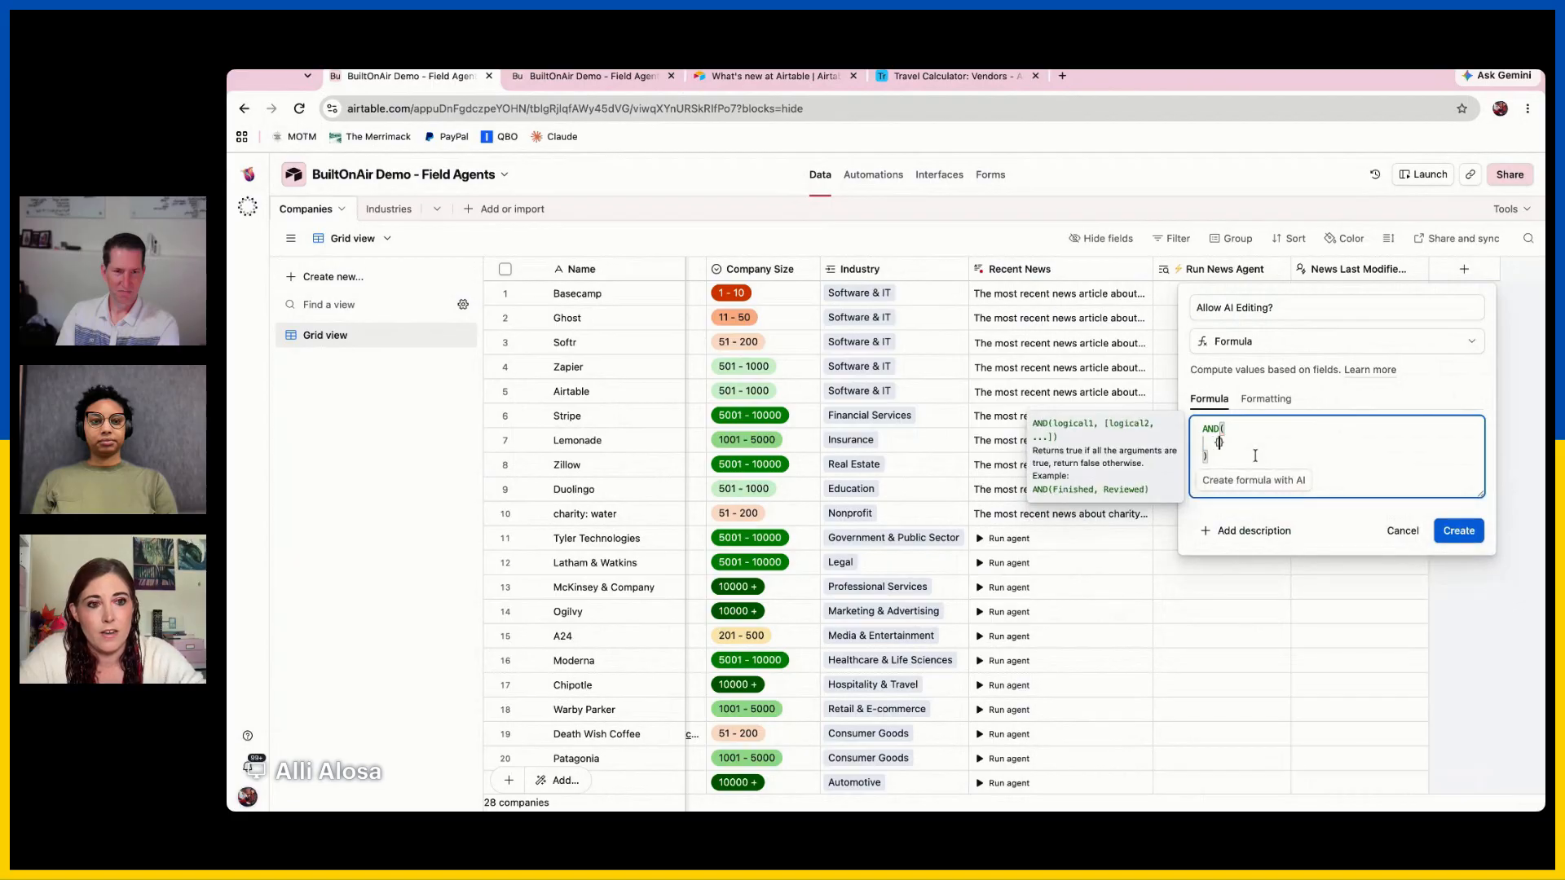
type("News")
left_click(1277, 564)
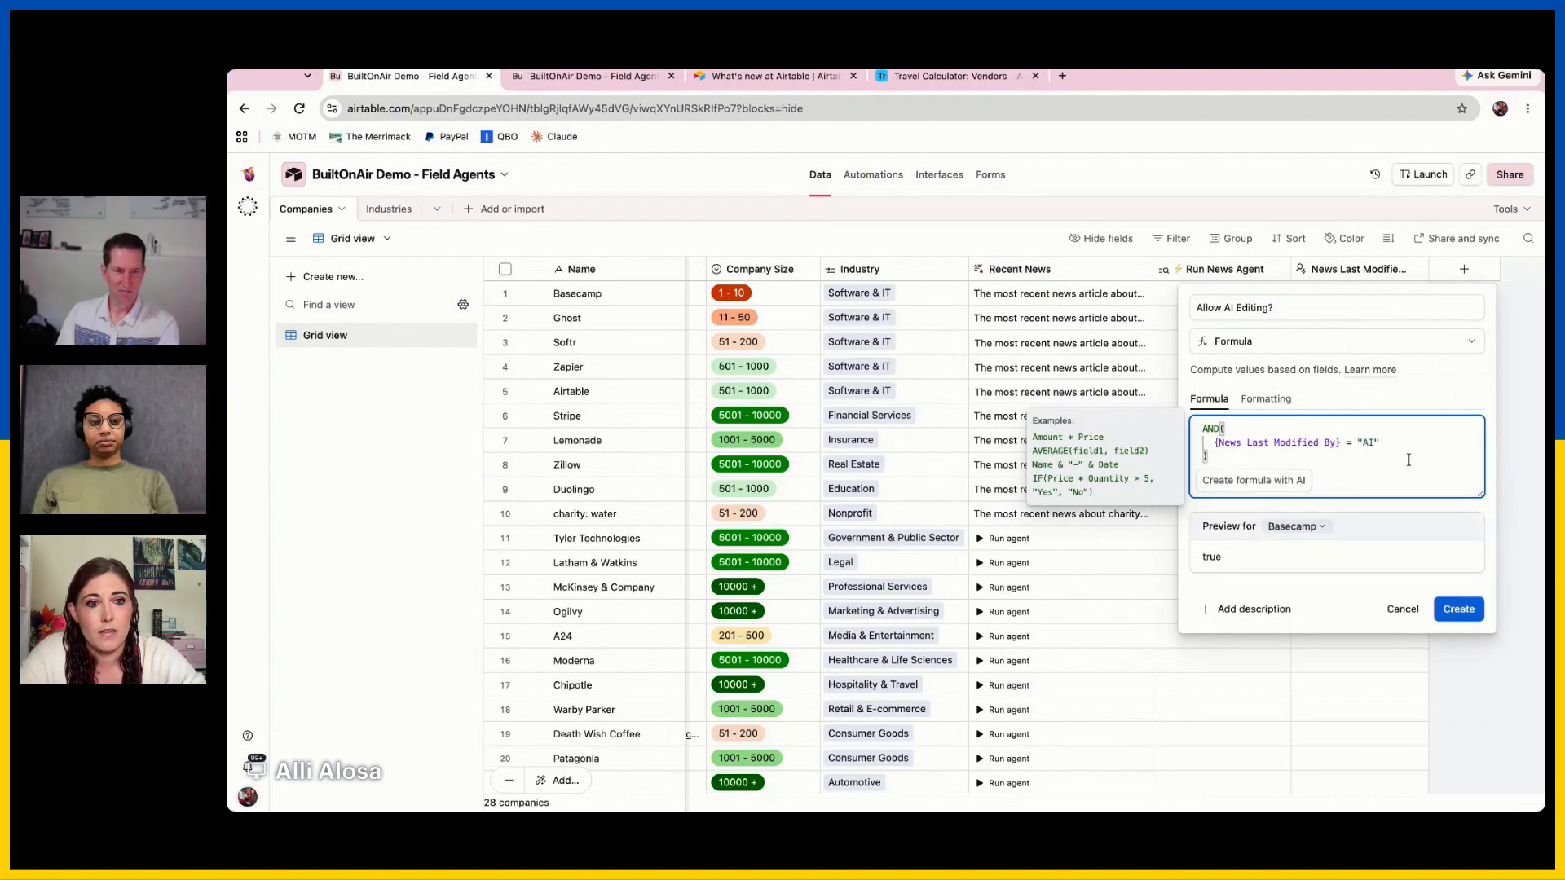
left_click(1467, 611)
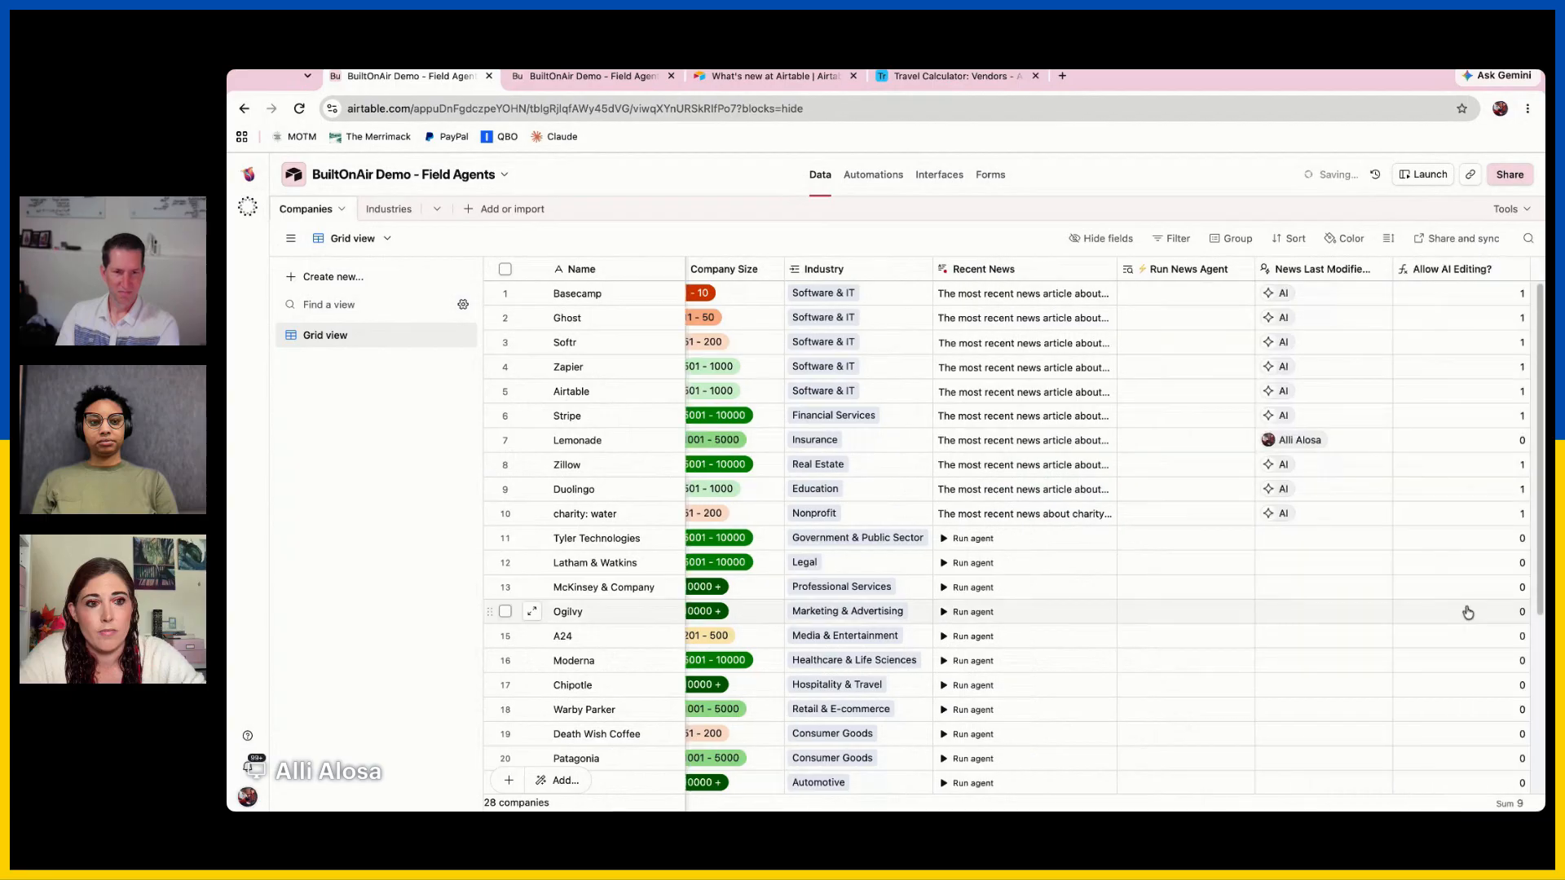
Set the output type of the "Allow AI Editing?" formula field to Checkbox and save the field
double_click(1384, 269)
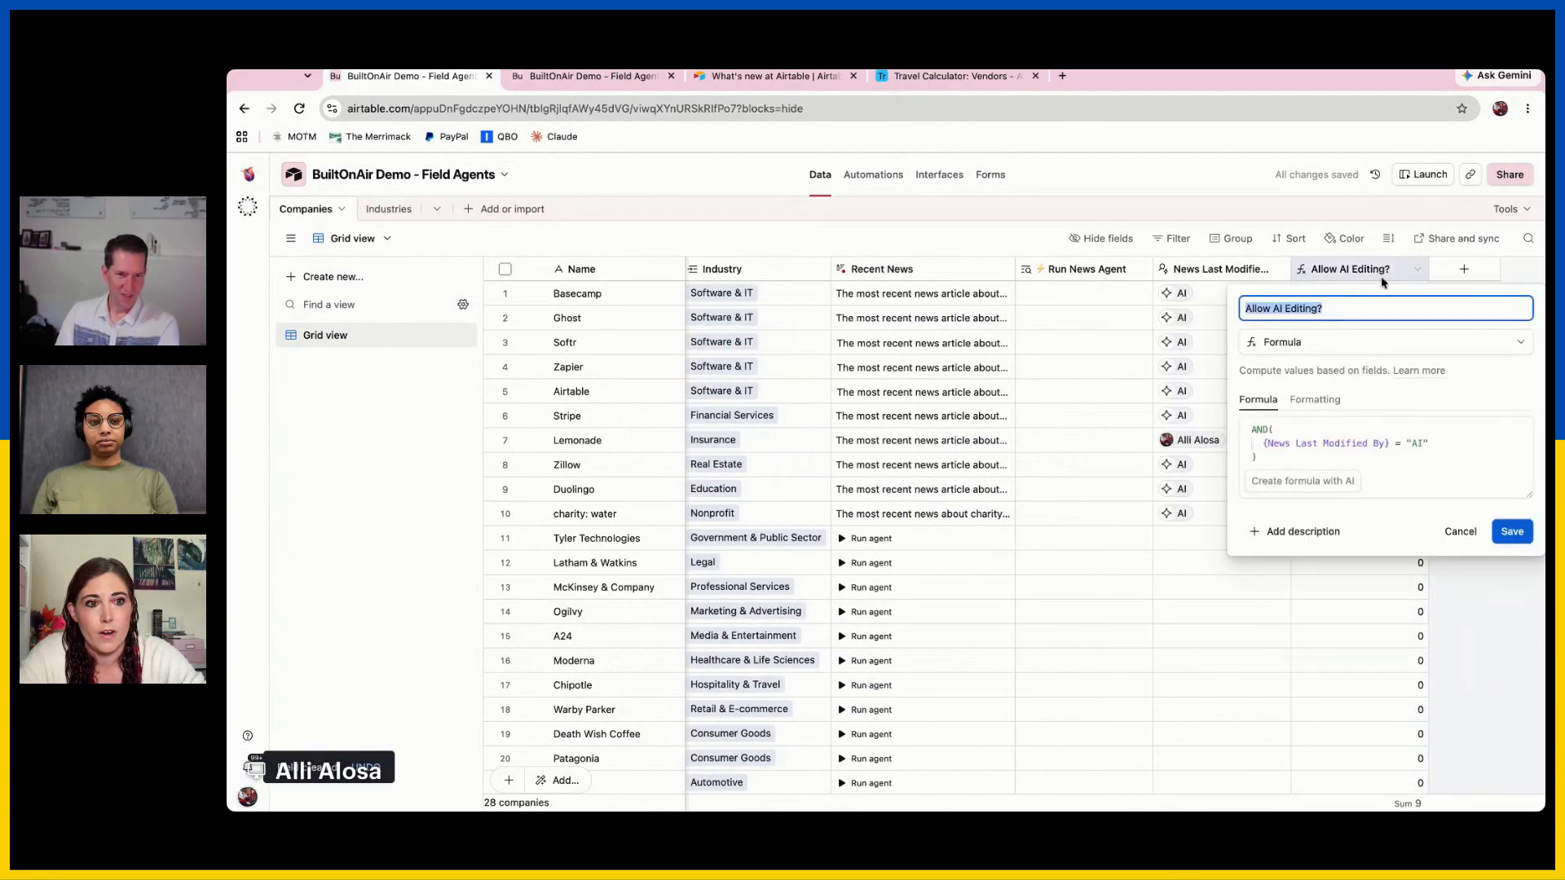
left_click(1326, 400)
left_click(1302, 459)
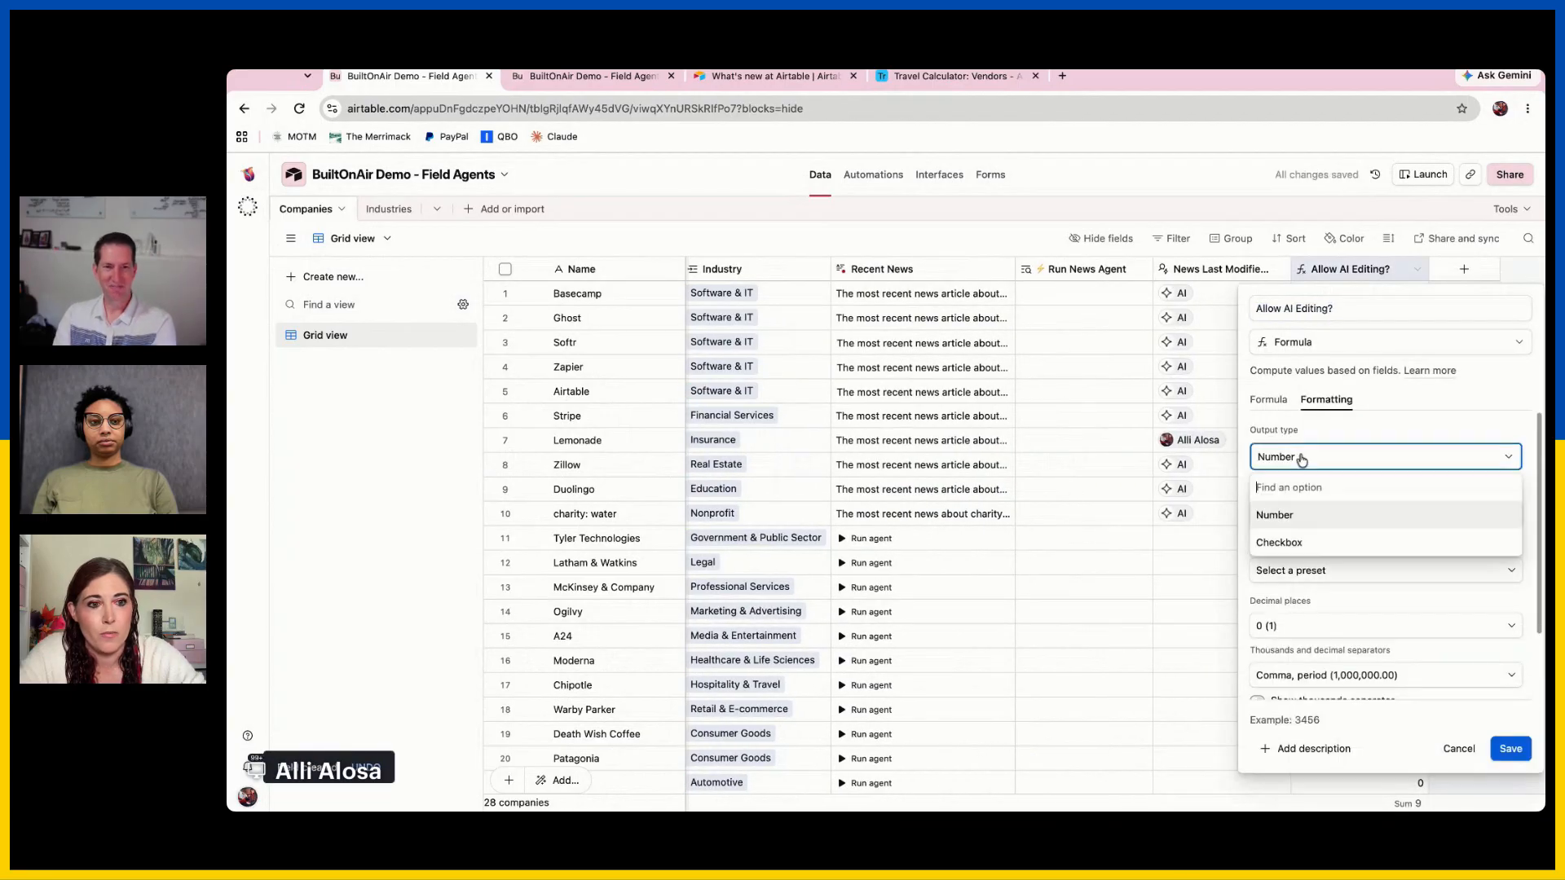
left_click(1279, 542)
left_click(1523, 561)
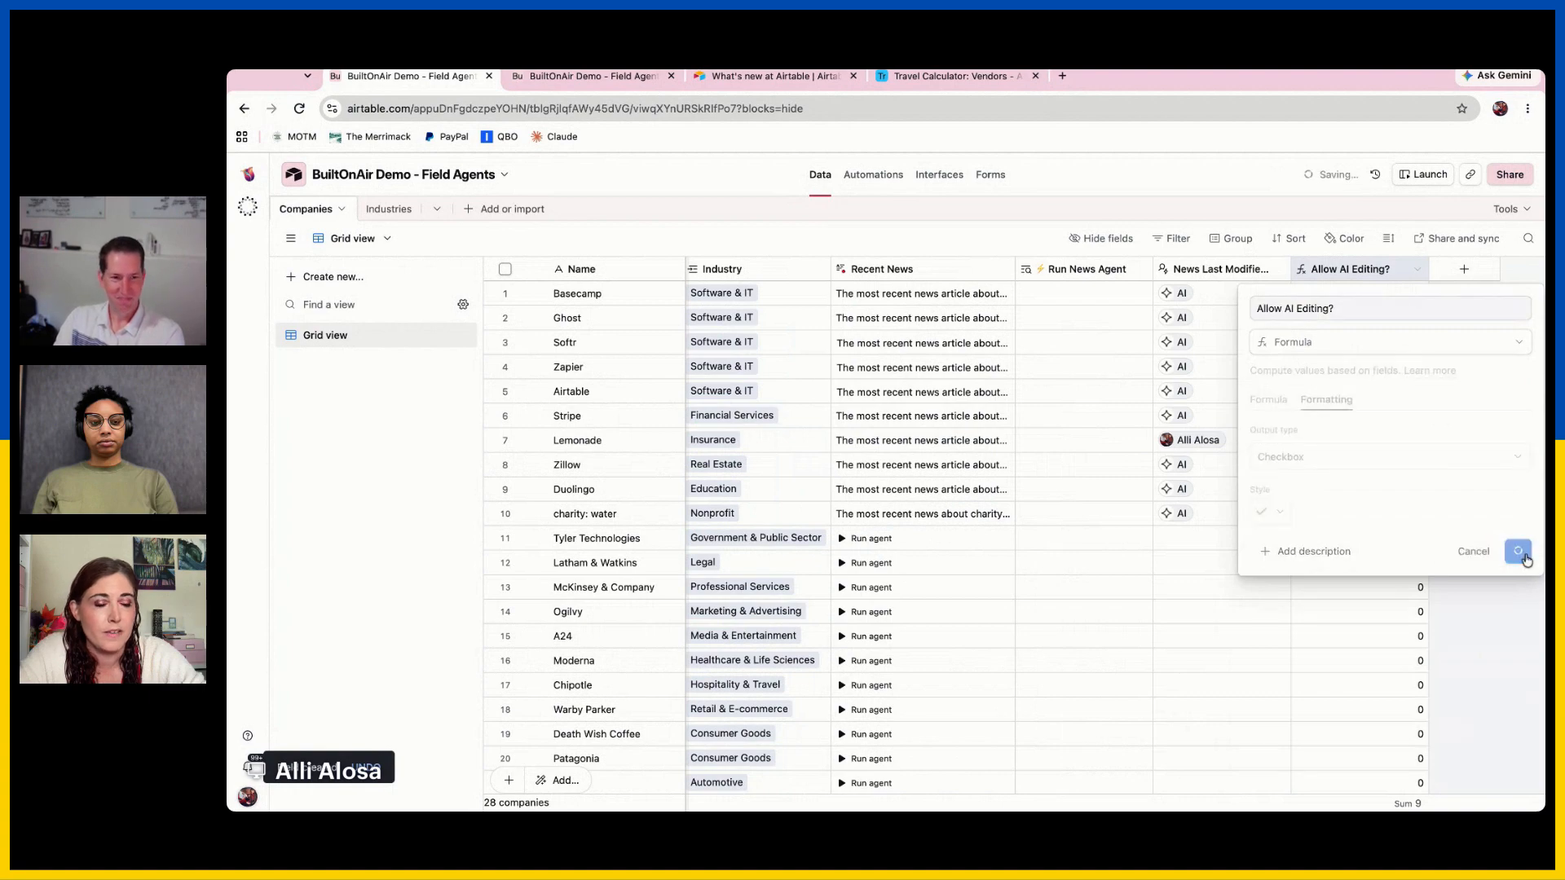
left_click(1414, 525)
left_click(1416, 342)
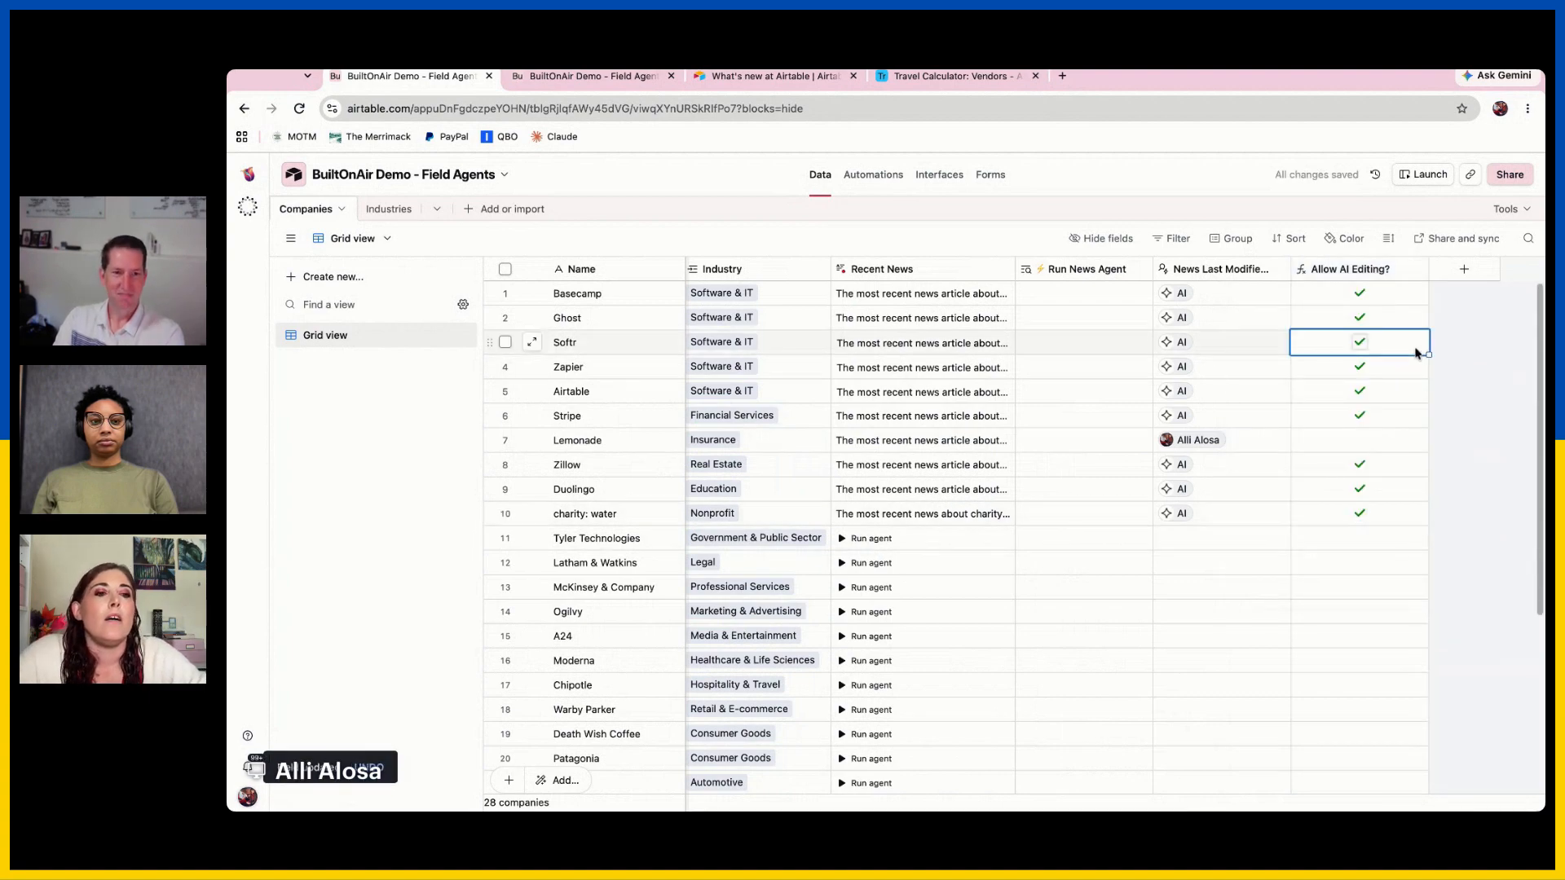
Change the "Allow AI Editing?" formula to OR({News Last Modified By} = "AI", NOT({News Last Modified By})) and save it
double_click(1330, 274)
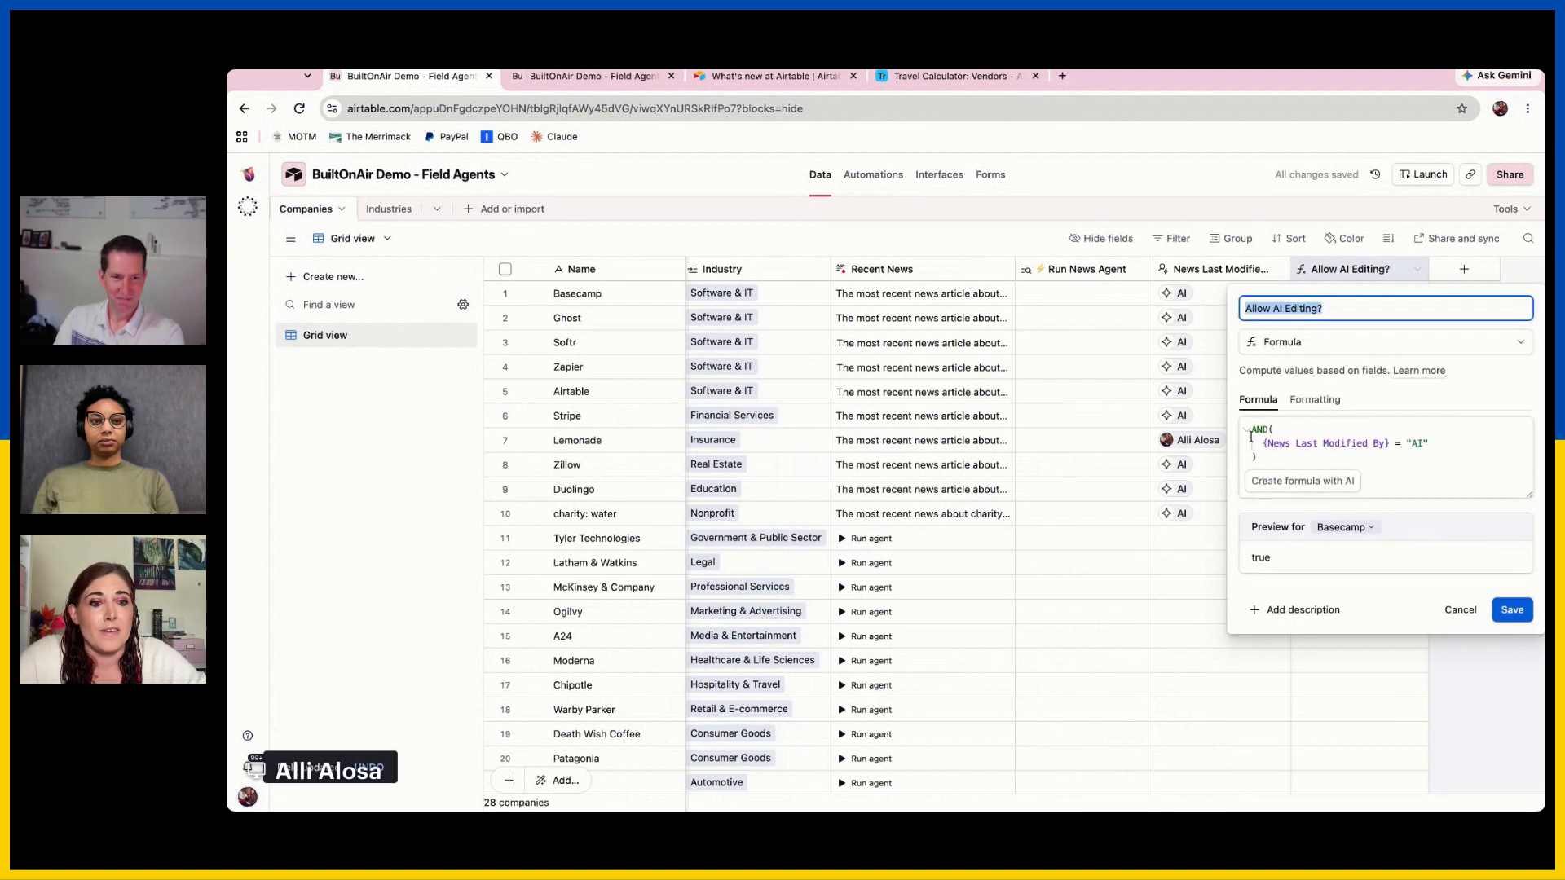
double_click(1251, 434)
type("OR(")
key("Return")
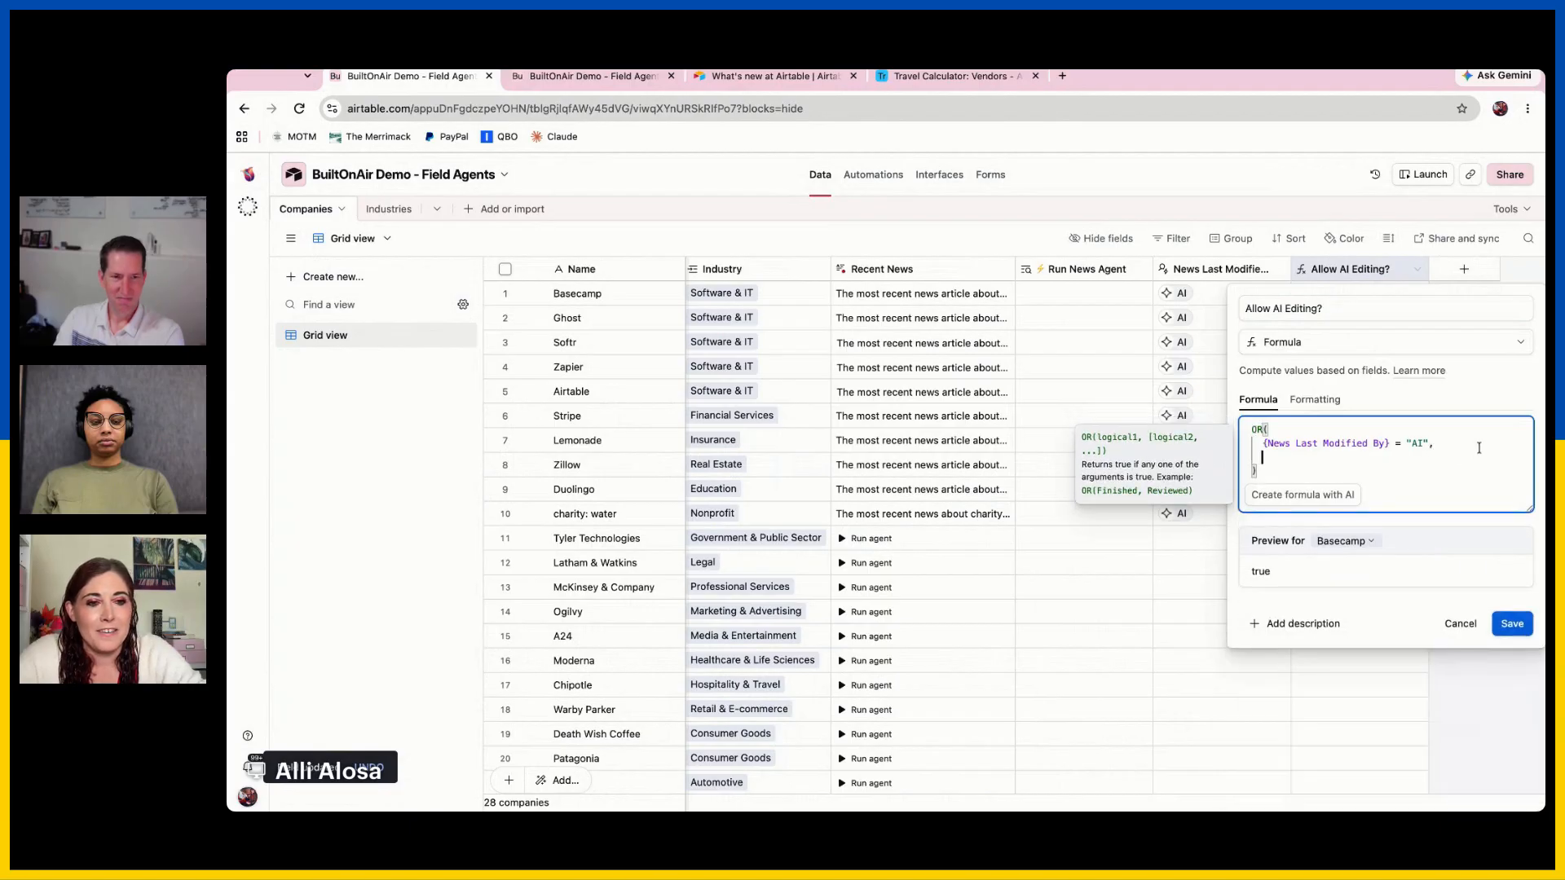
type("NOT({Ne")
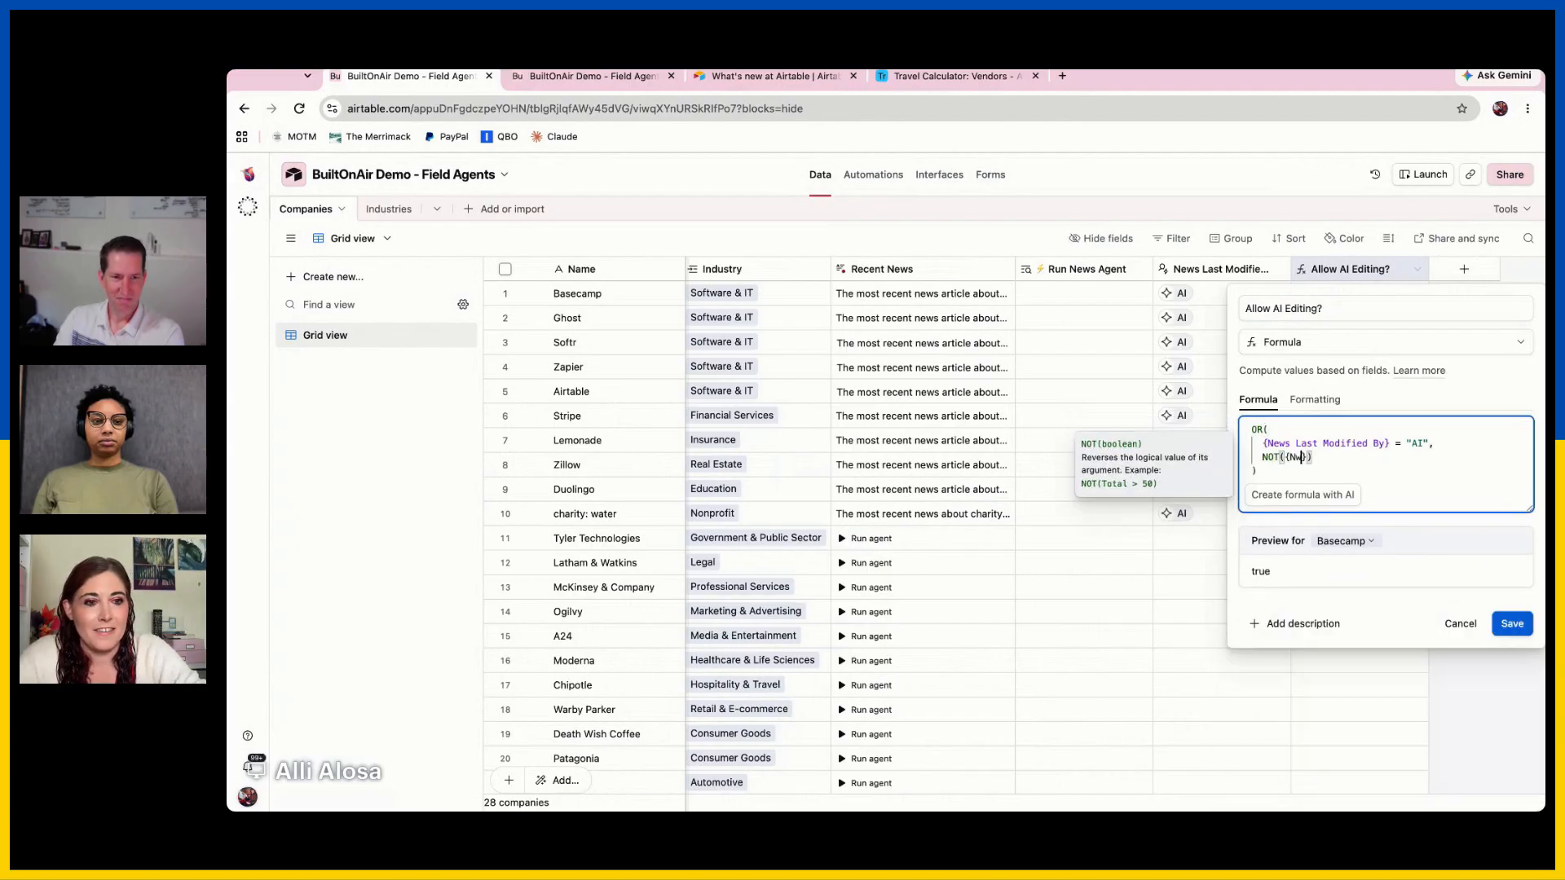
type("ws")
left_click(1386, 665)
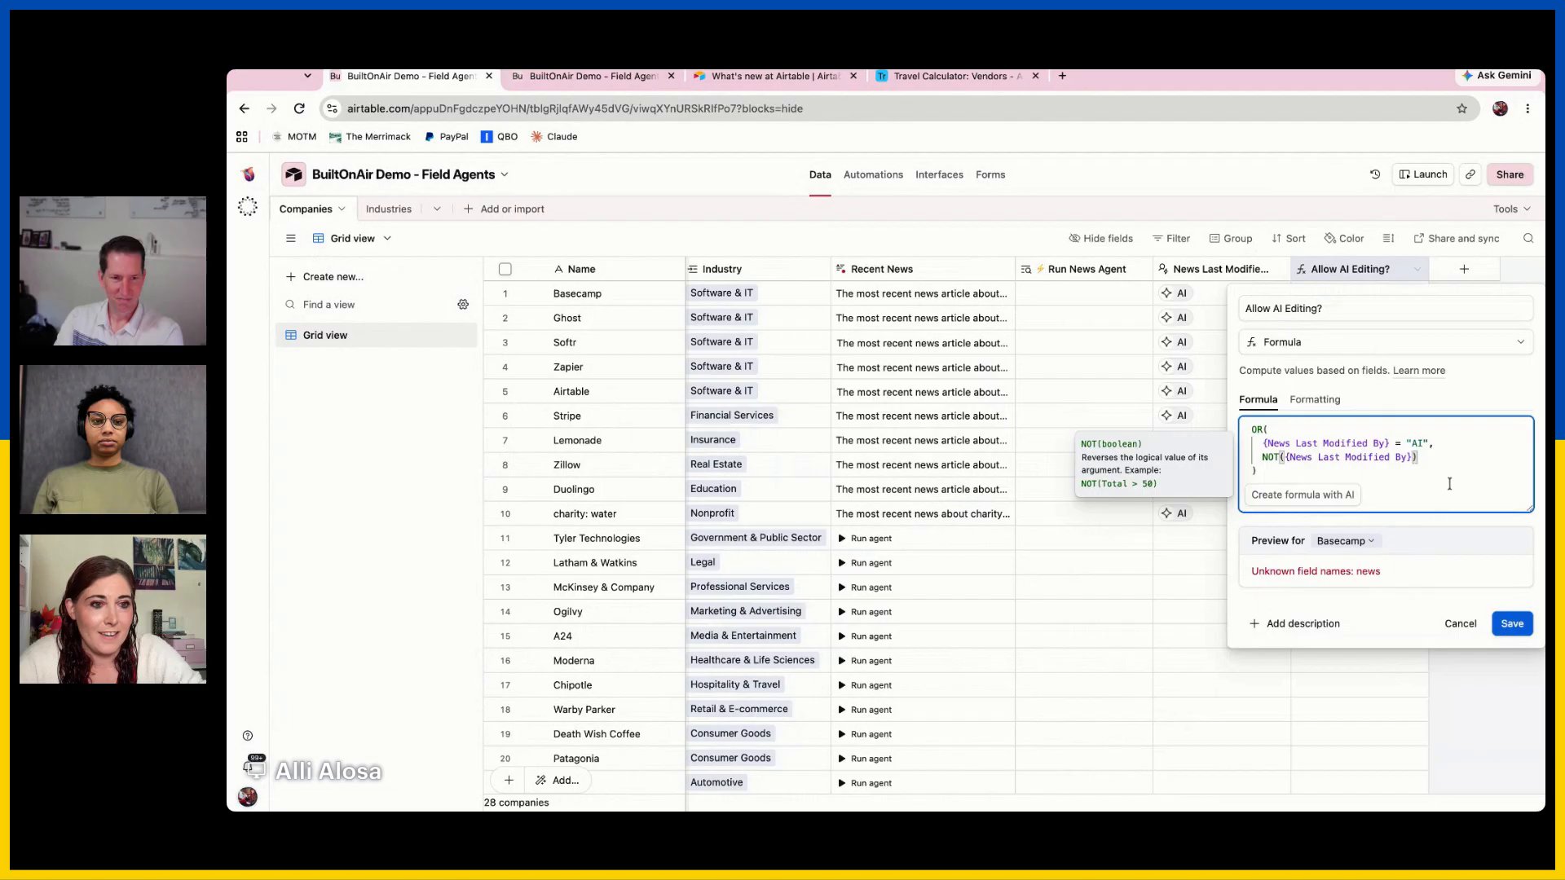
left_click(1462, 460)
left_click(1262, 459, "shift")
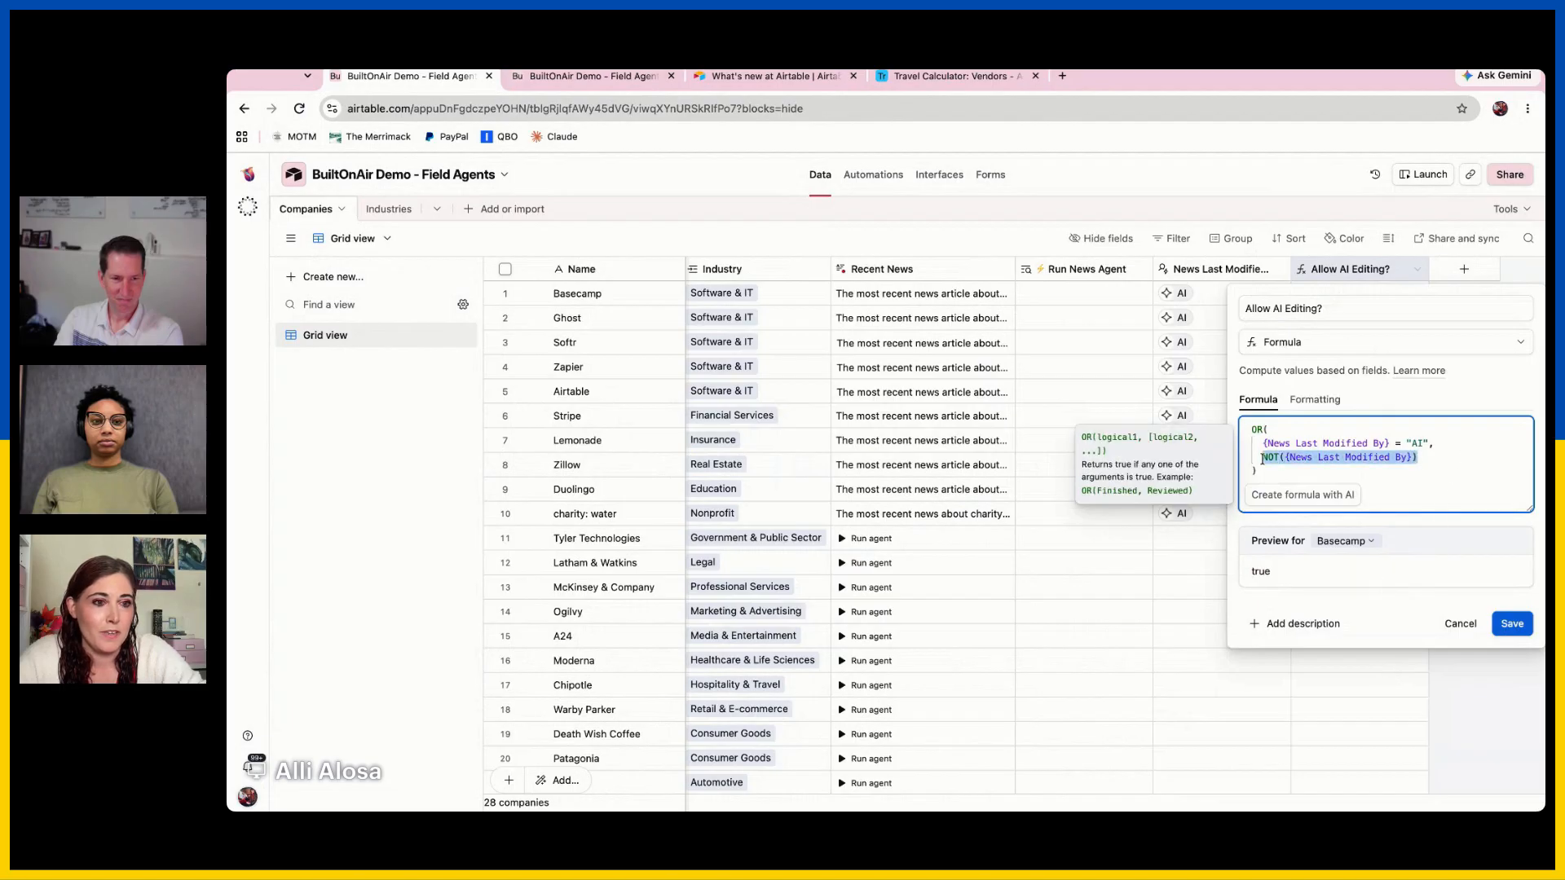
left_click(1512, 623)
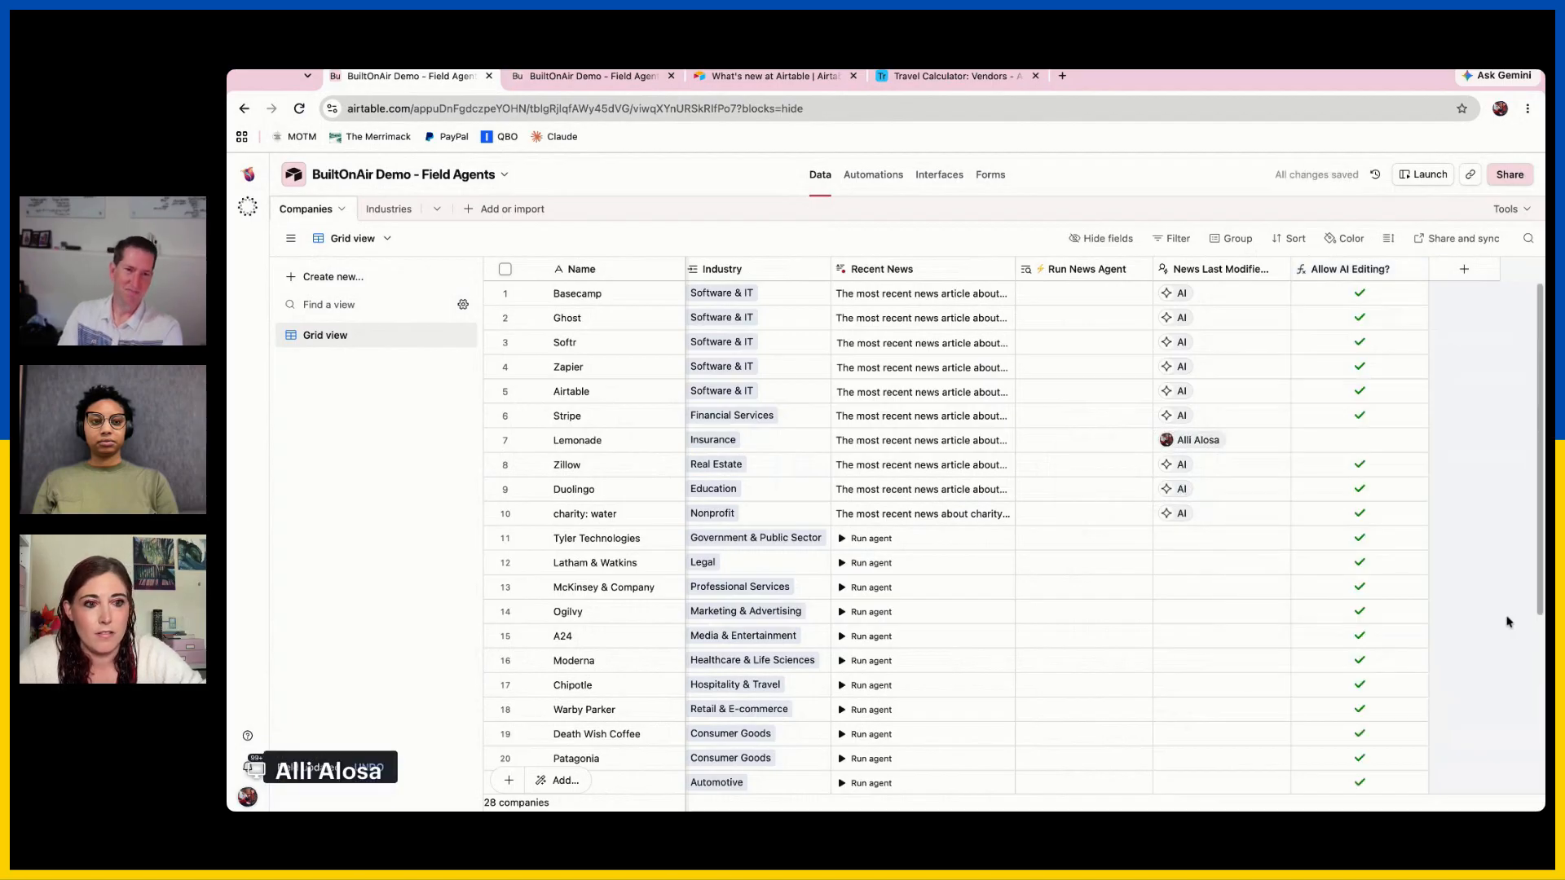
Review the "Allow AI Editing?" values across the records and compare them with Lemonade's last modifier
left_click(1400, 476)
scroll(1397, 619, "down", 5)
scroll(1397, 619, "up", 5)
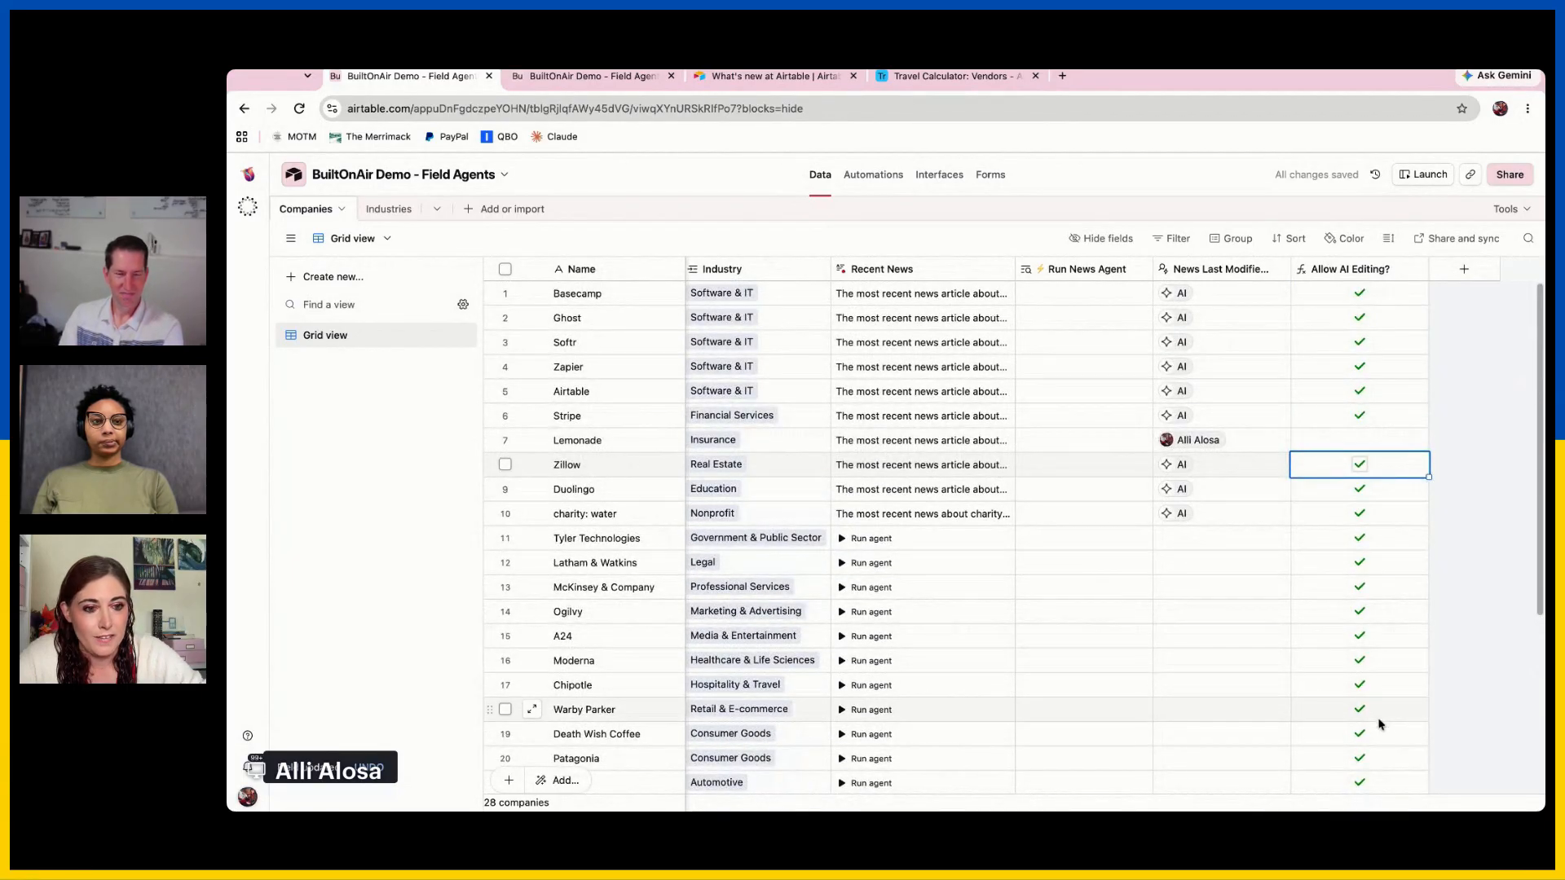
left_click(1253, 443)
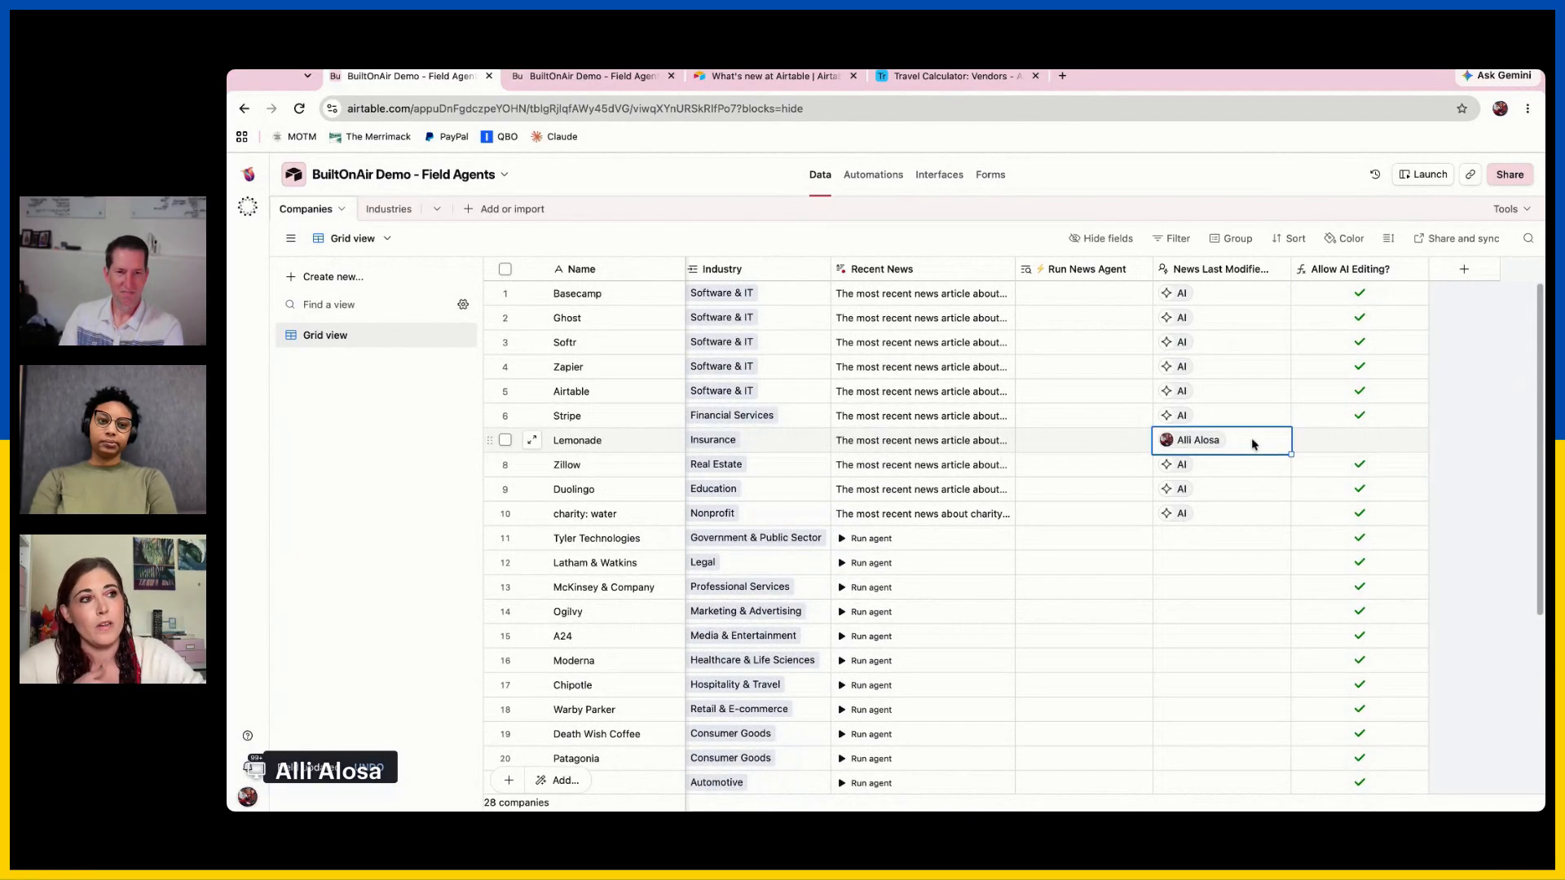
mouse_move(1222, 441)
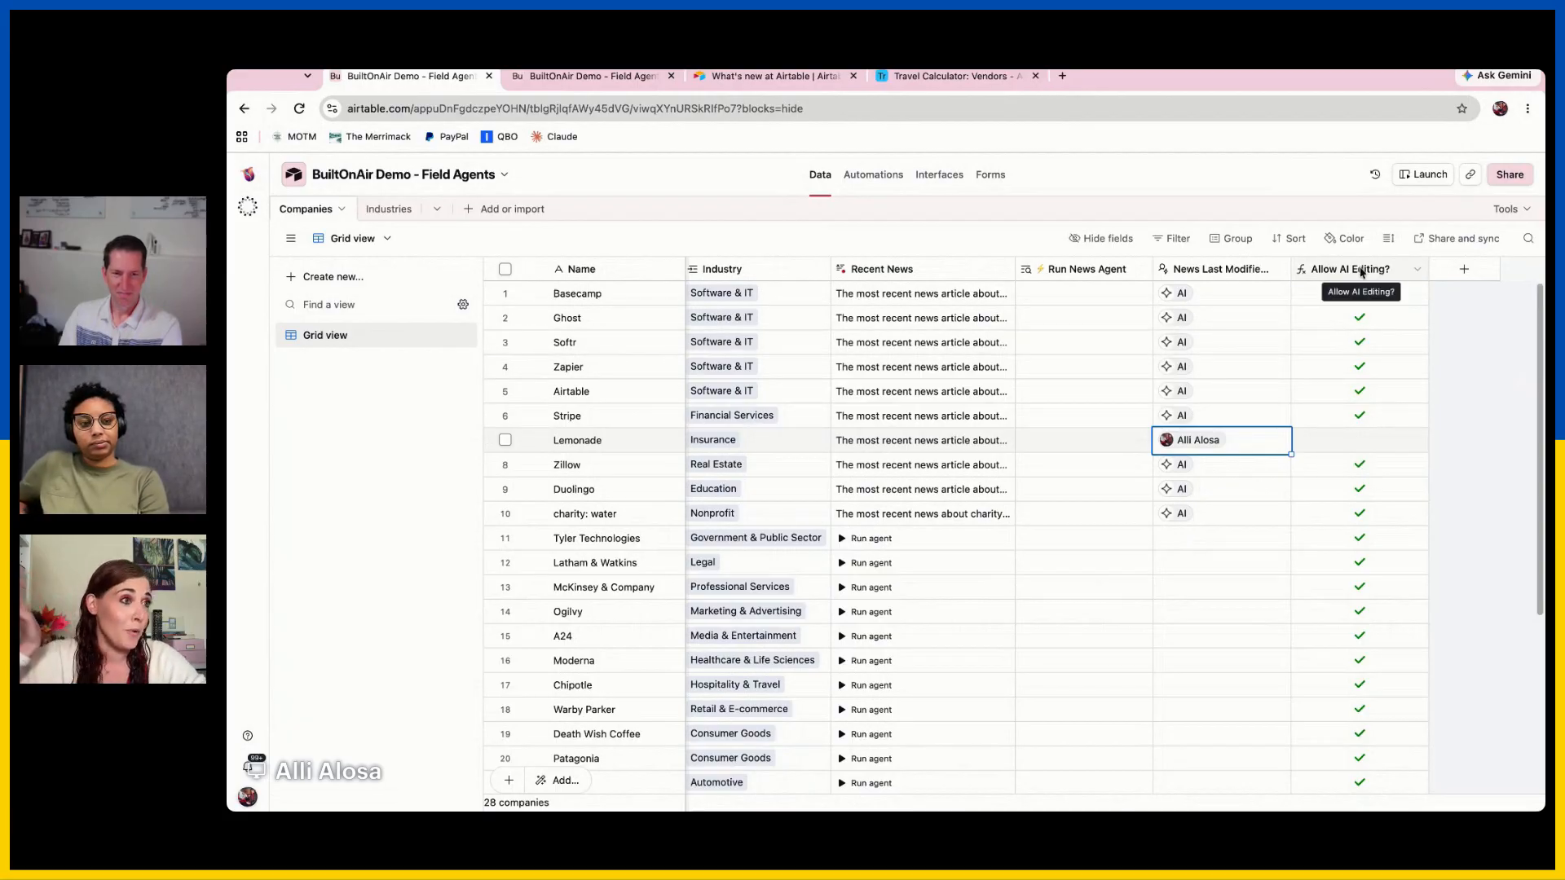
Try to save the Recent News agent with "If" and a reference to Allow AI Editing? above its existing instructions
double_click(1096, 268)
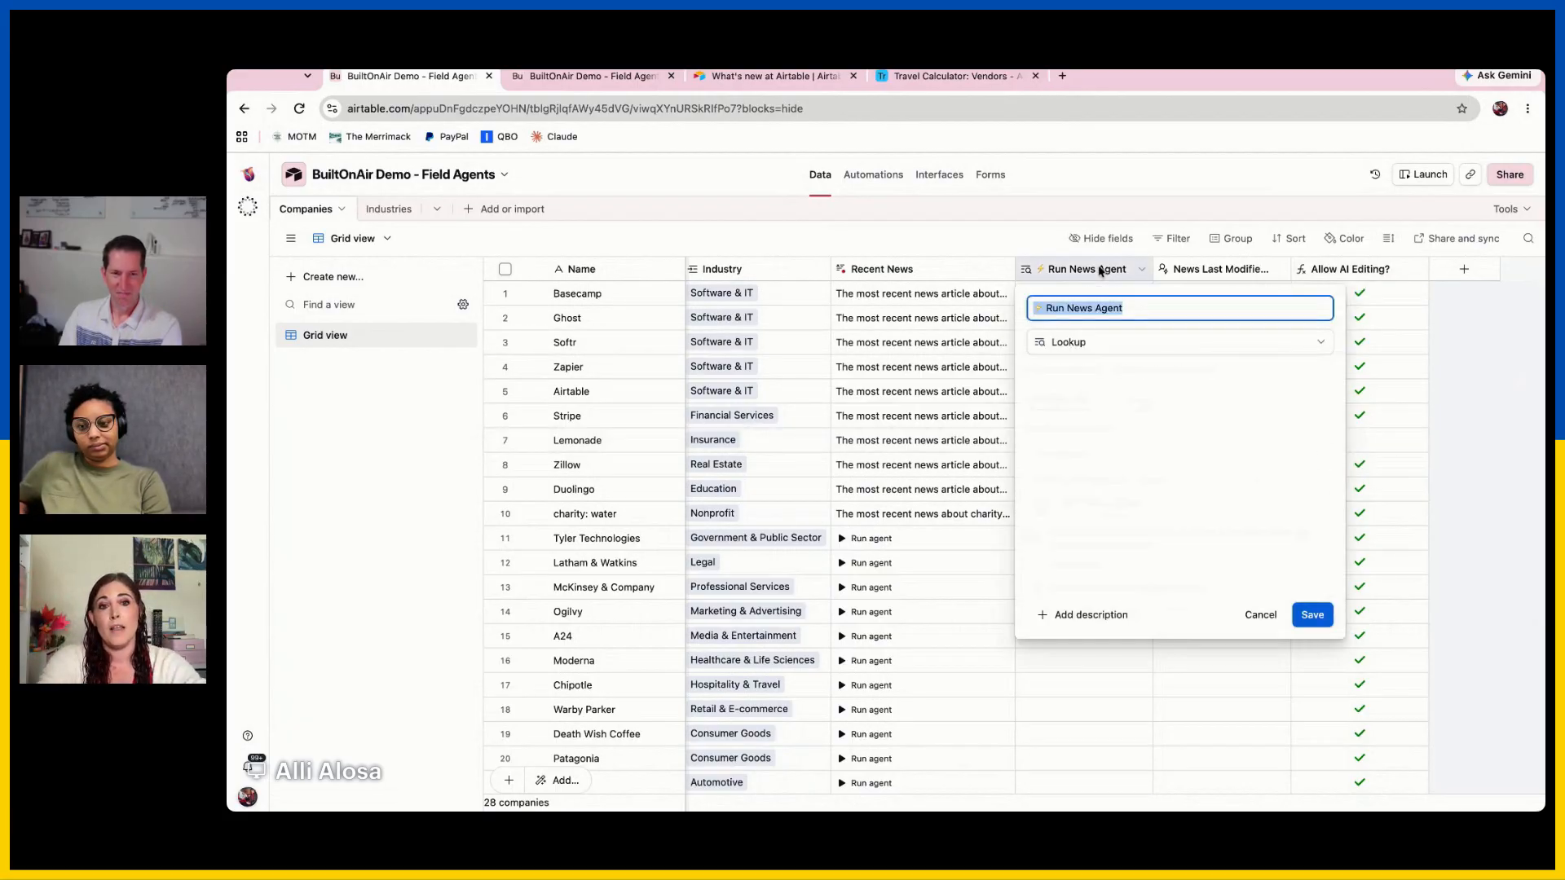
double_click(925, 272)
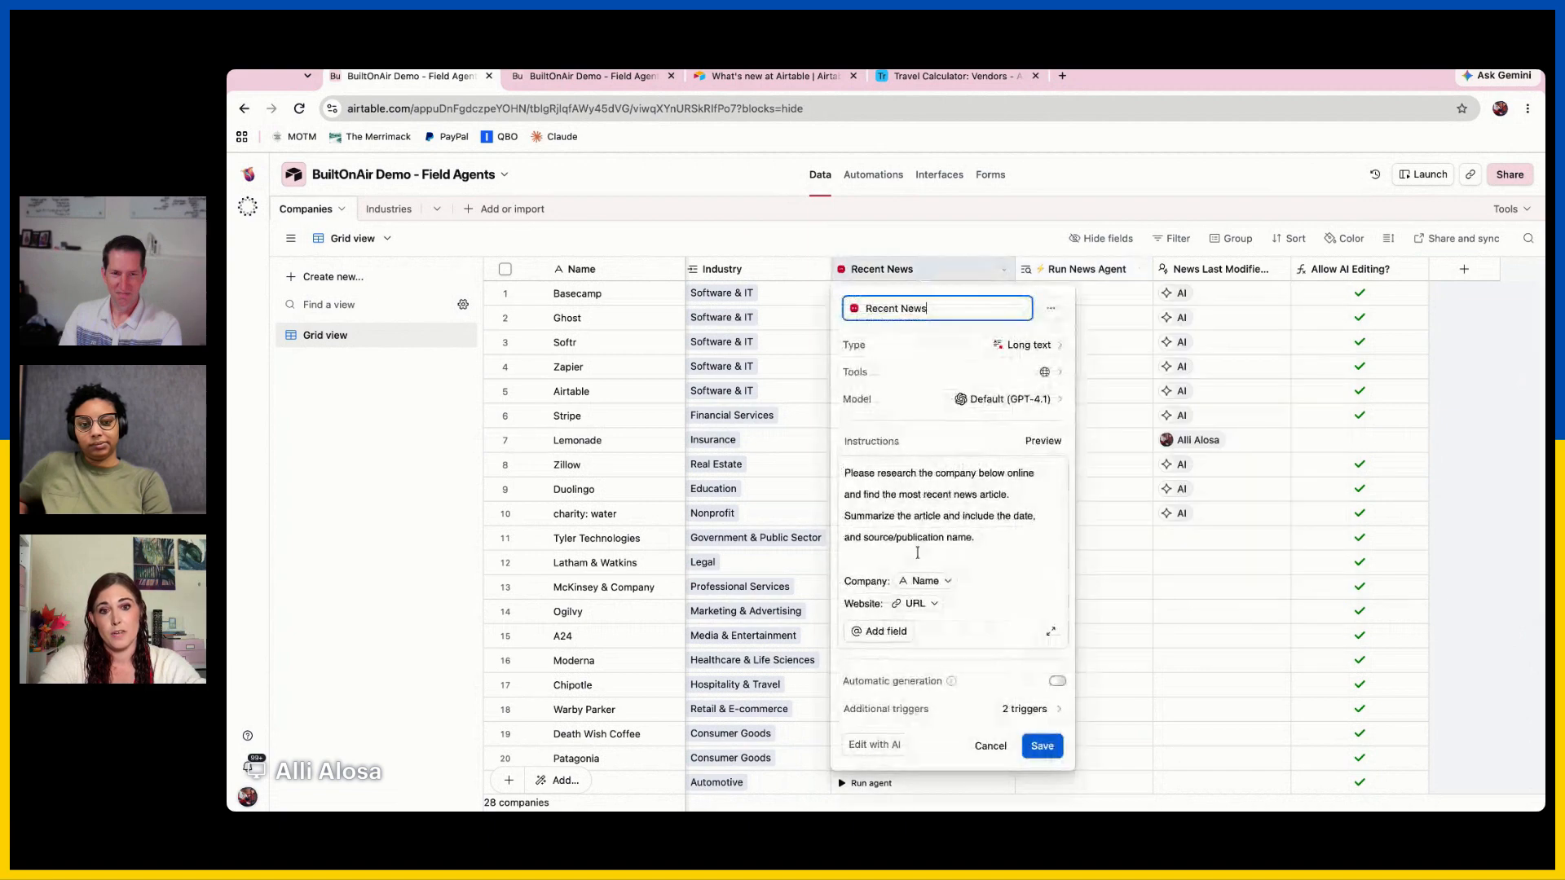
left_click(839, 472)
type("I")
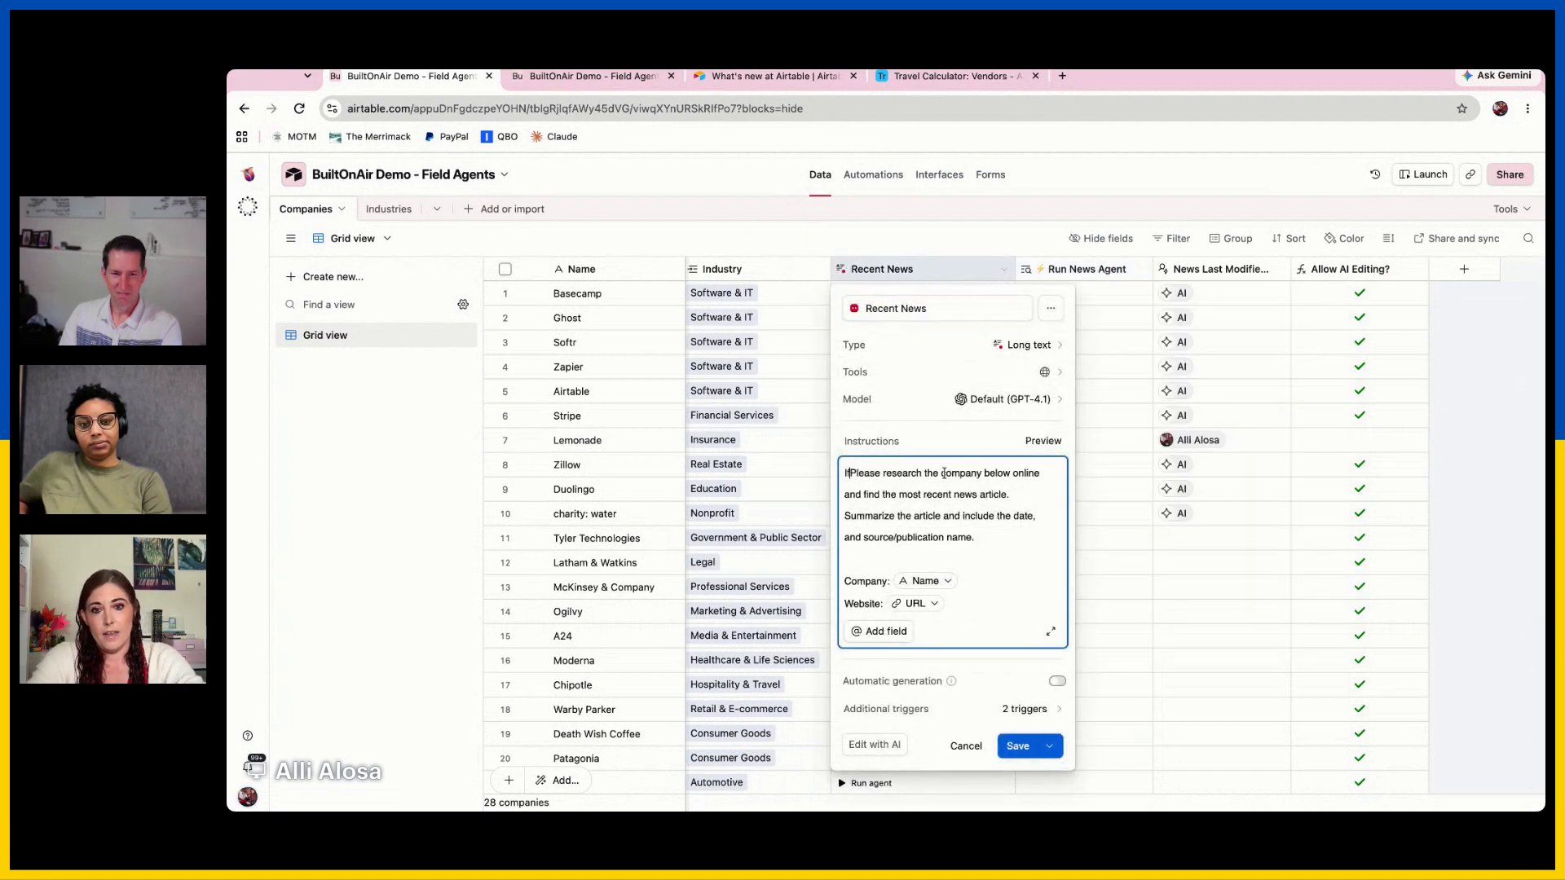
key("BackSpace")
key("BackSpace")
key("Return")
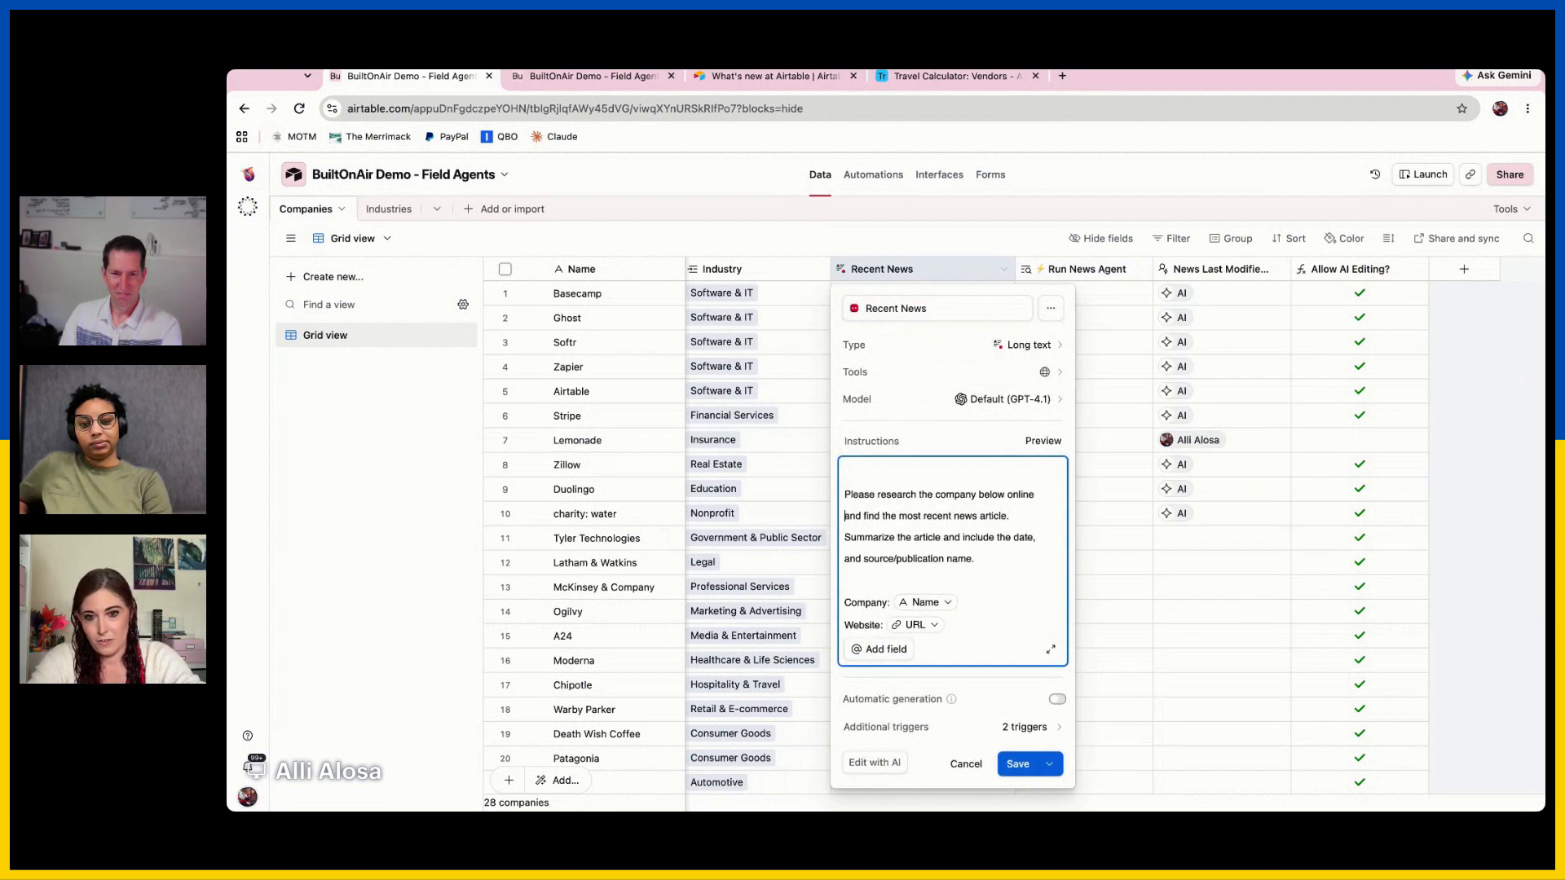
type("If")
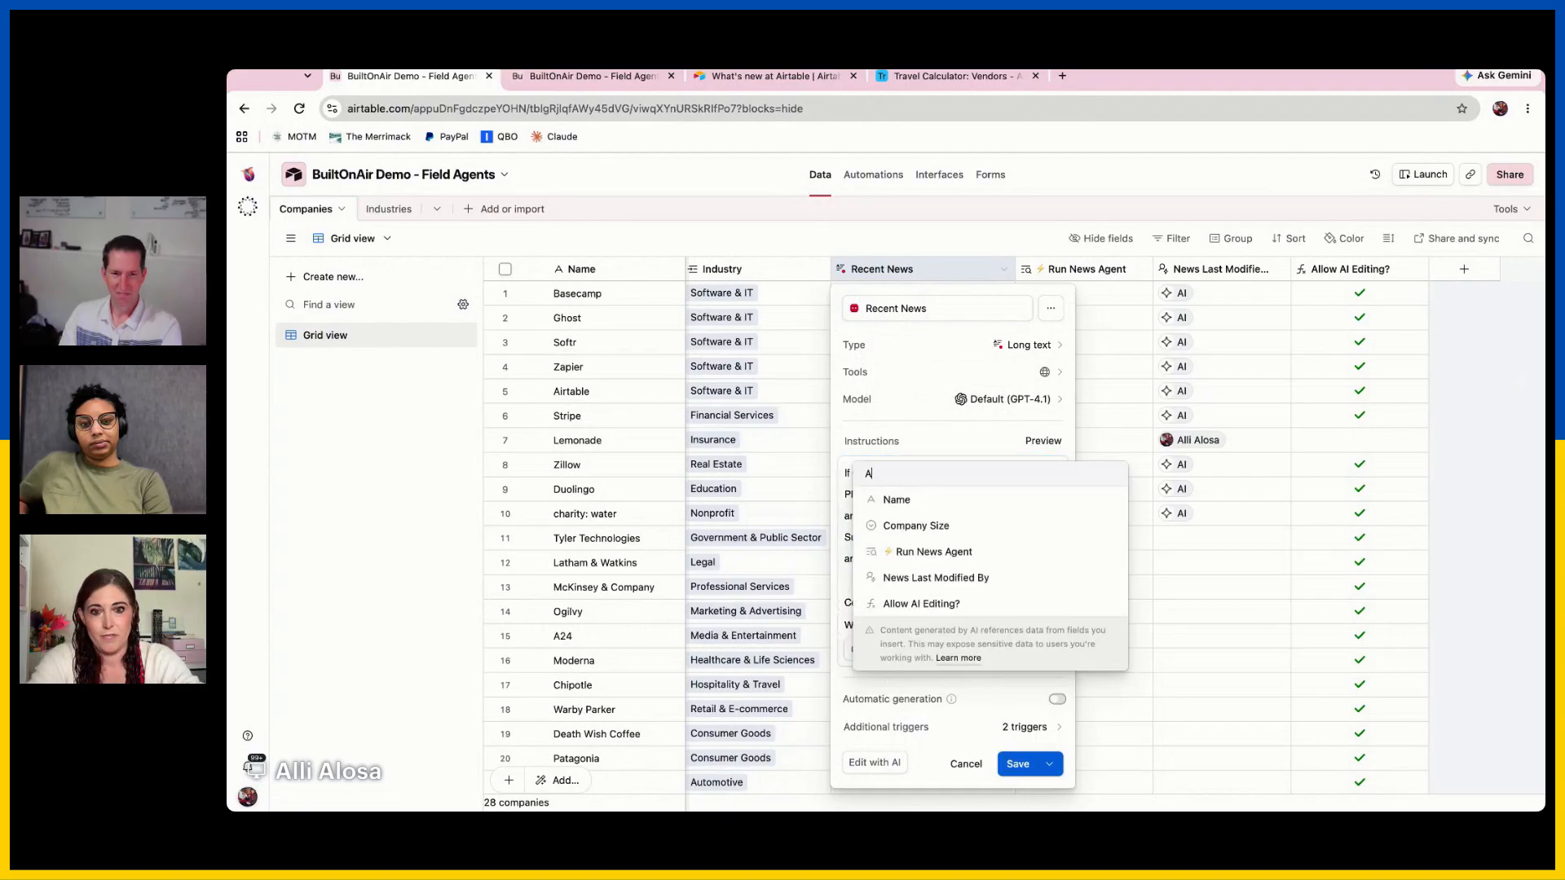
type("@allow")
left_click(1008, 505)
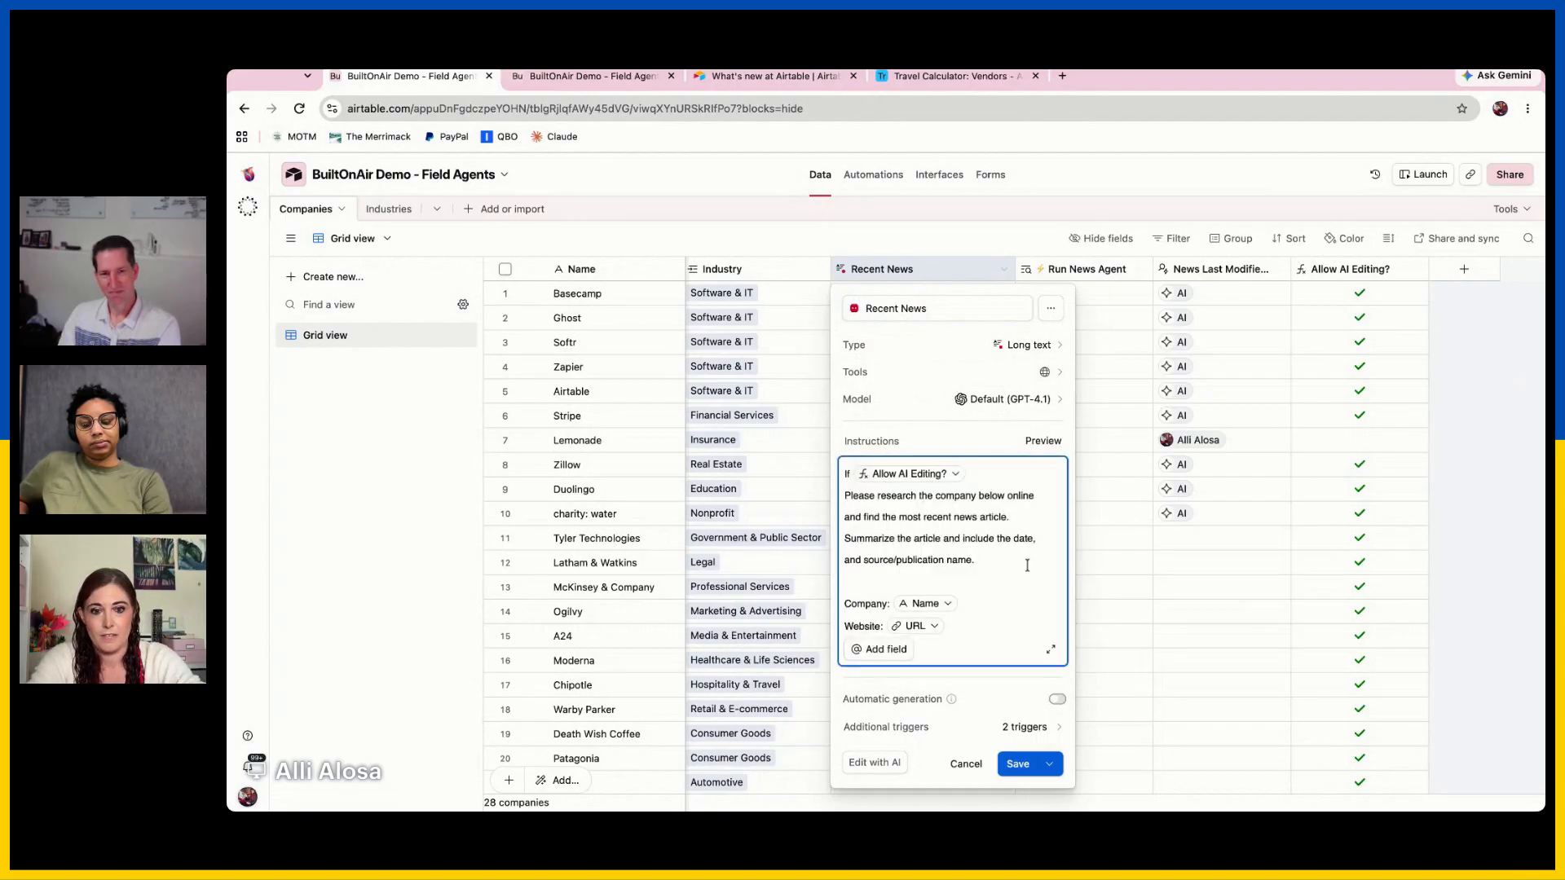
left_click(1017, 763)
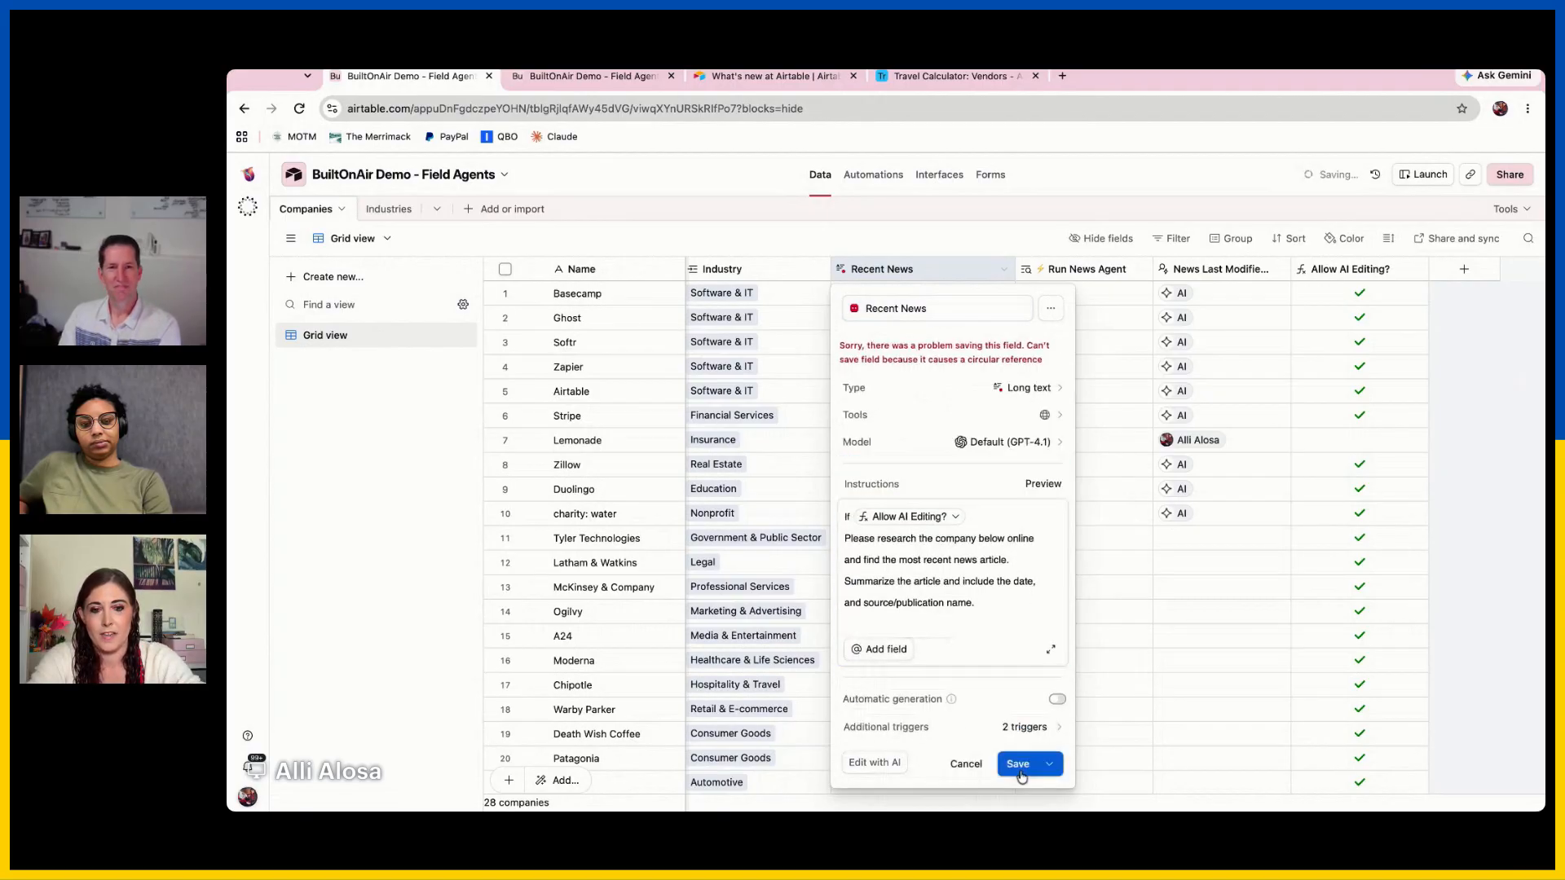
Remove the "If Allow AI Editing?" line from the start of the Recent News instructions
left_click(998, 519)
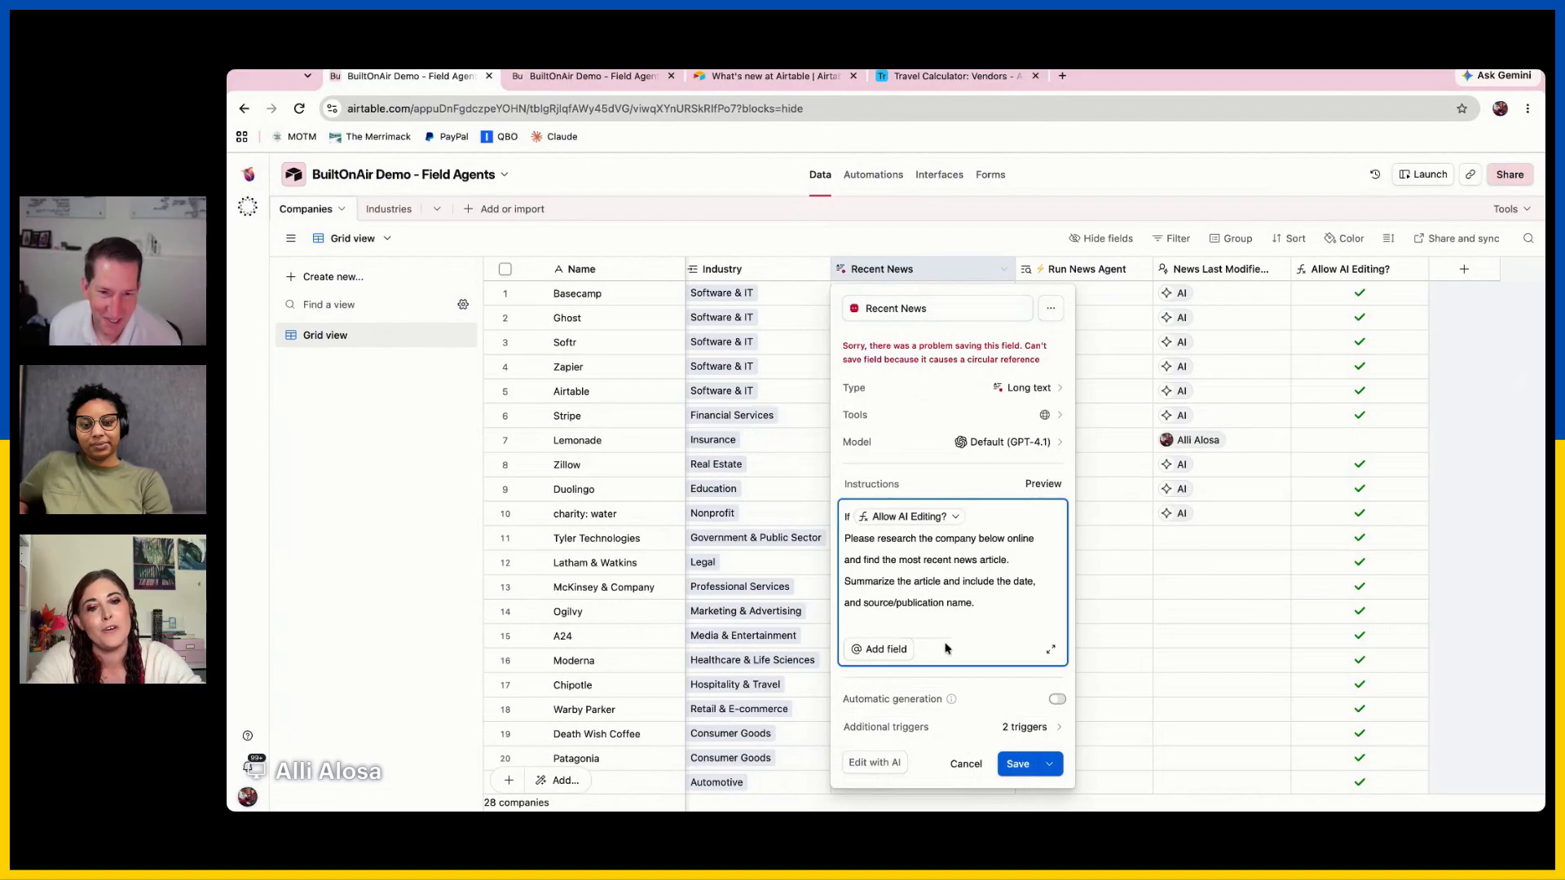
left_click(981, 520)
key("BackSpace")
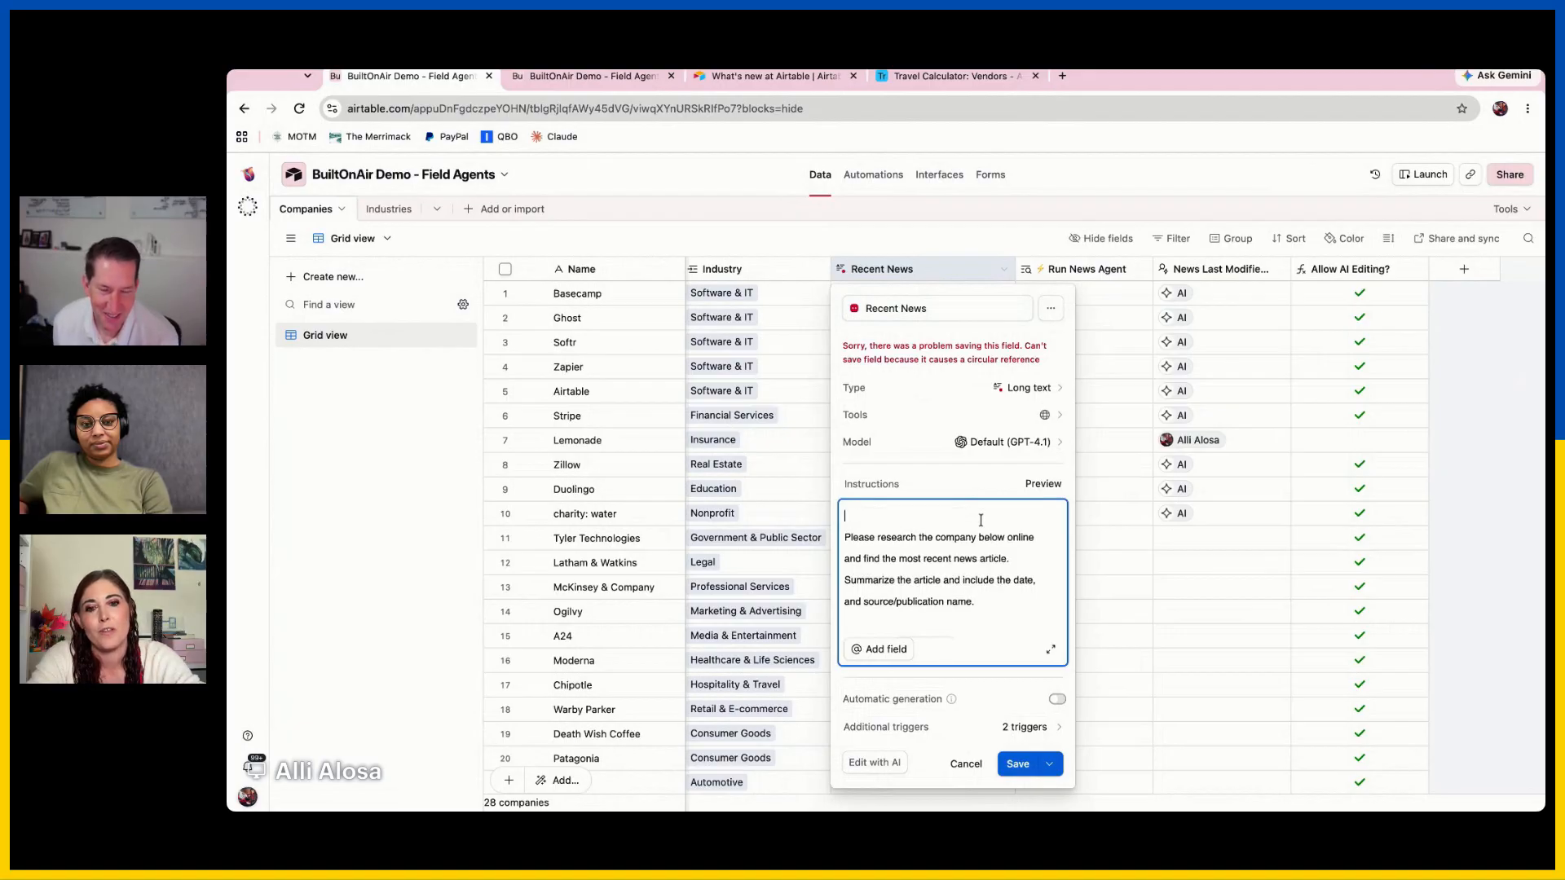
key("Delete")
Add the condition News Last Modified By is AI to the Recent News agent's conditions-met trigger
left_click(976, 727)
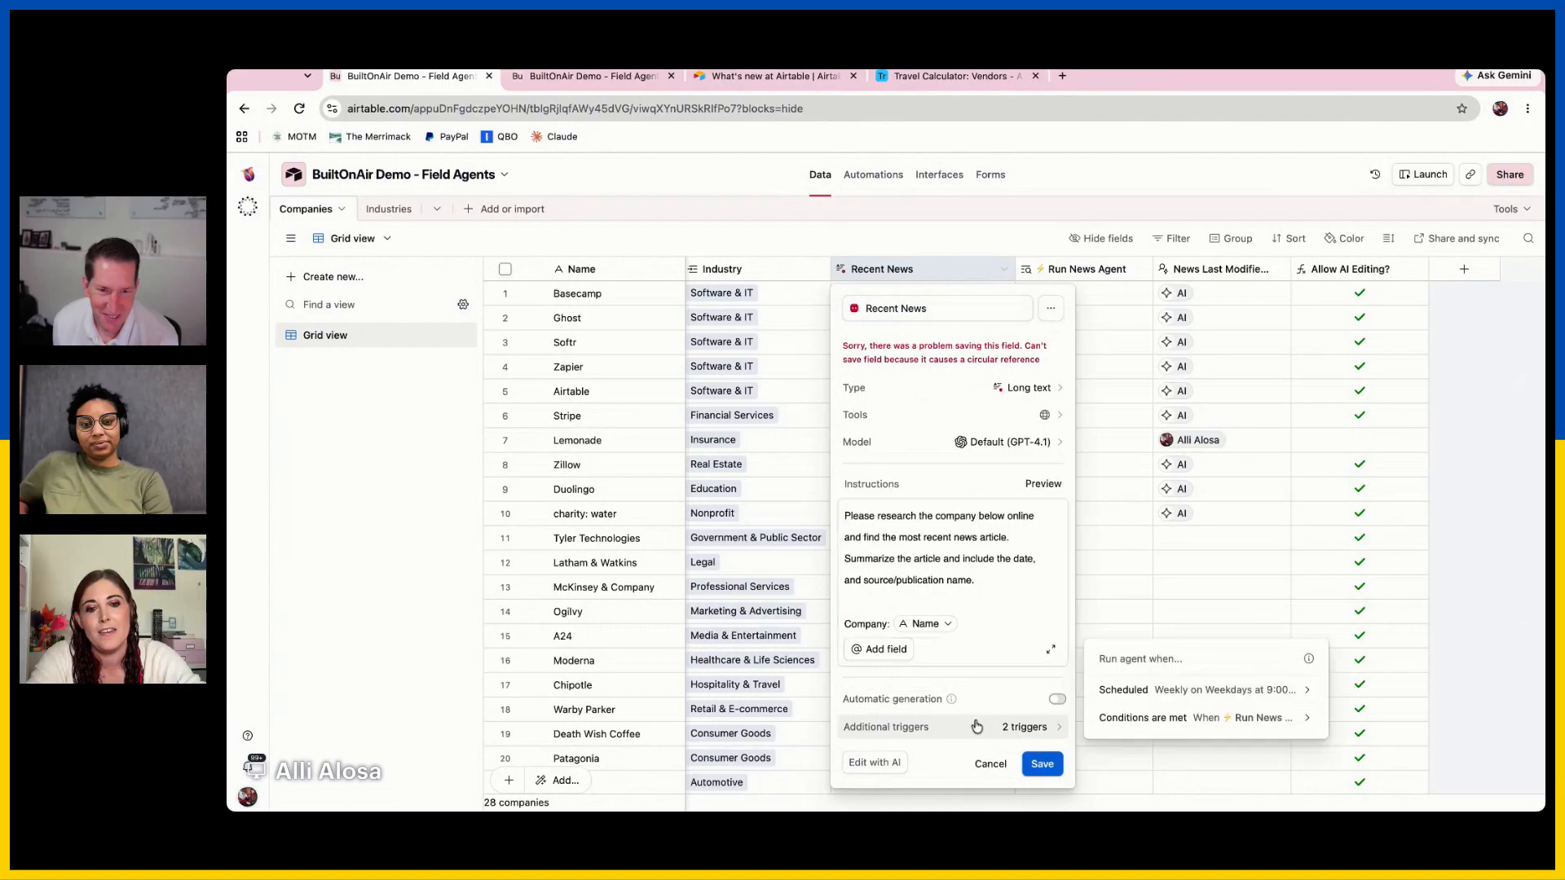
left_click(1145, 713)
left_click(1190, 716)
left_click(1190, 715)
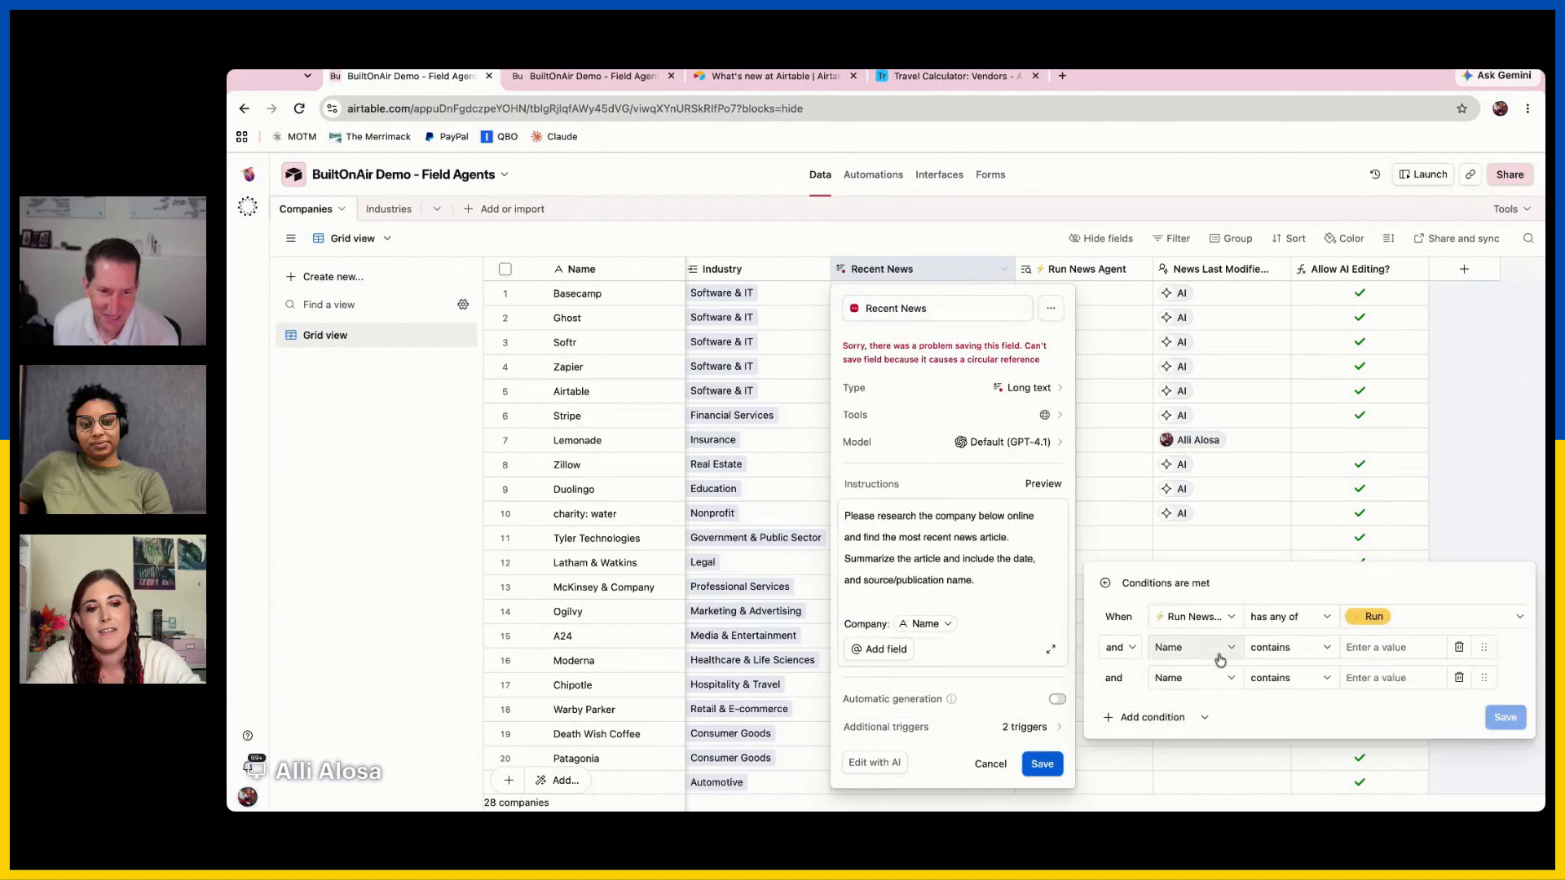
left_click(1197, 617)
type("las")
left_click(1254, 626)
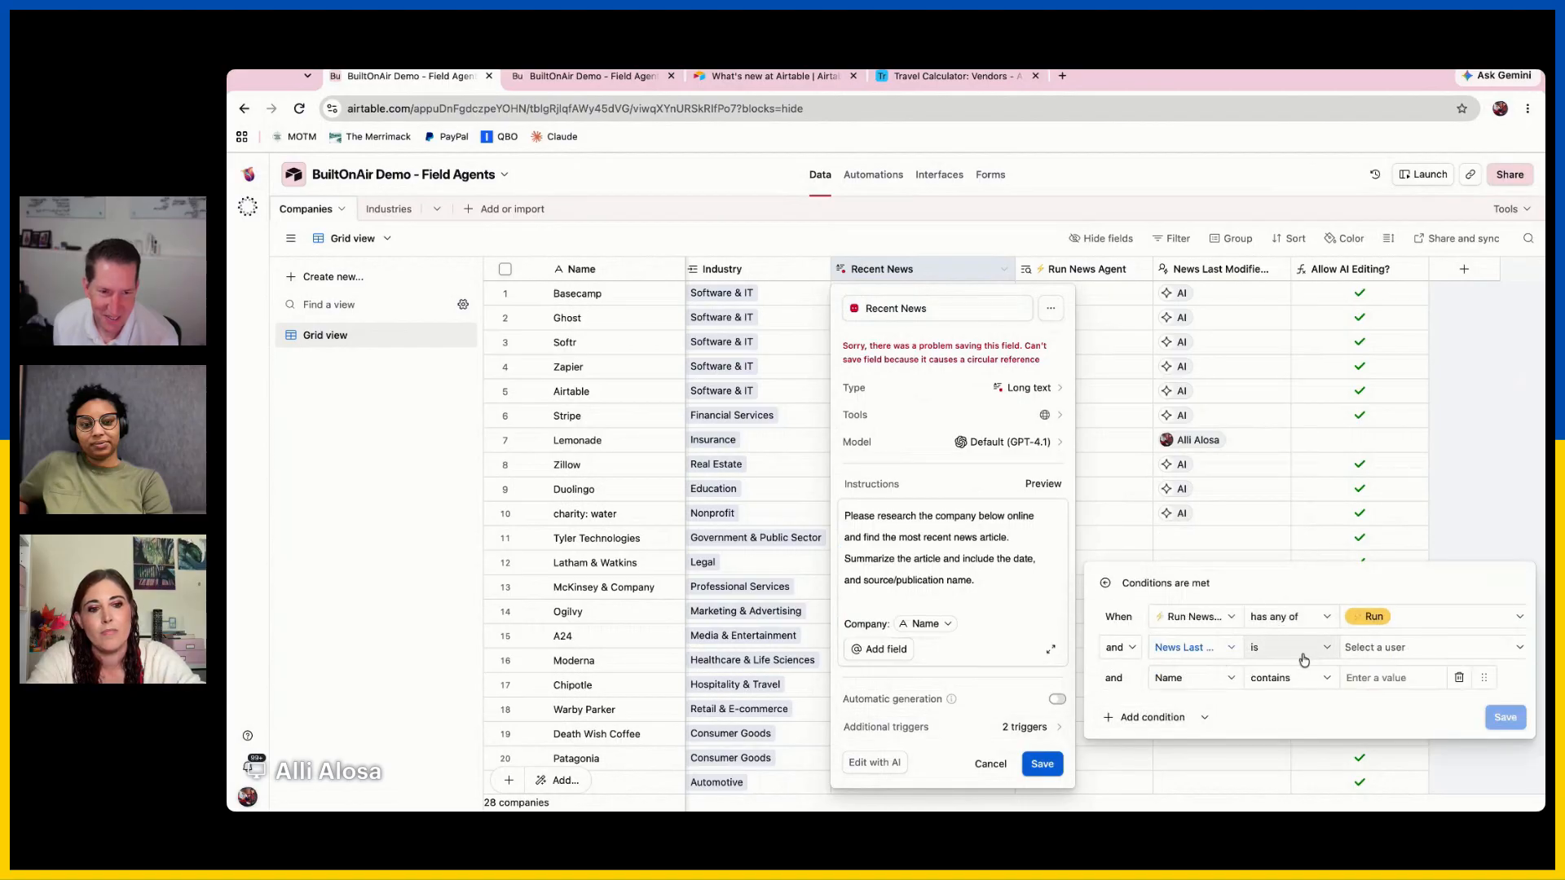
left_click(1353, 647)
left_click(1379, 740)
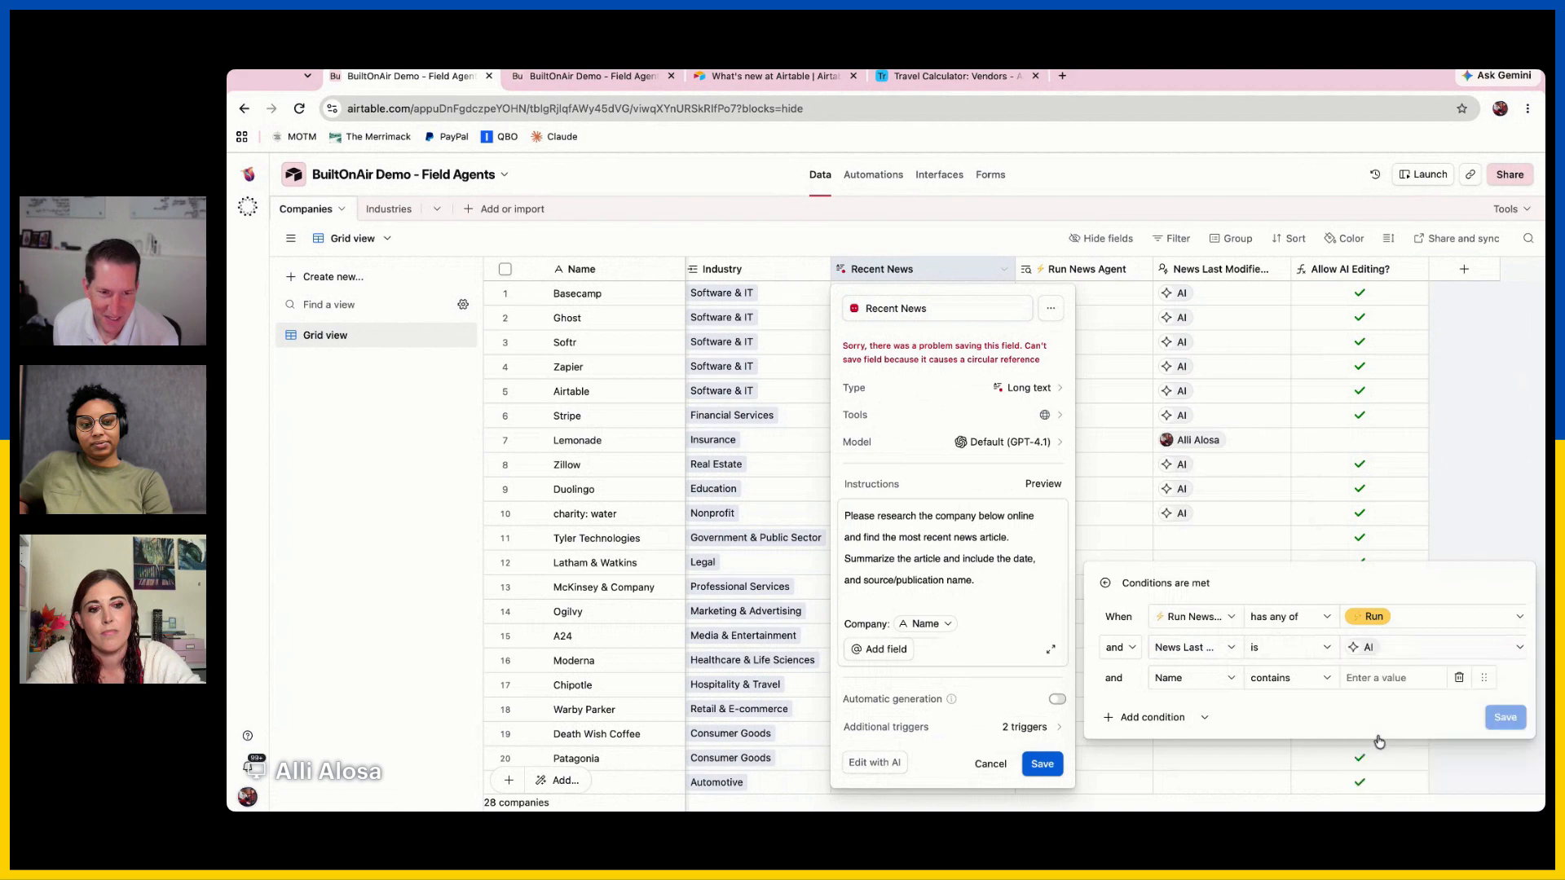
Delete the surplus blank Name condition, and save the trigger and the Recent News field, accepting the impact on its dependencies
left_click(1459, 677)
left_click(1505, 717)
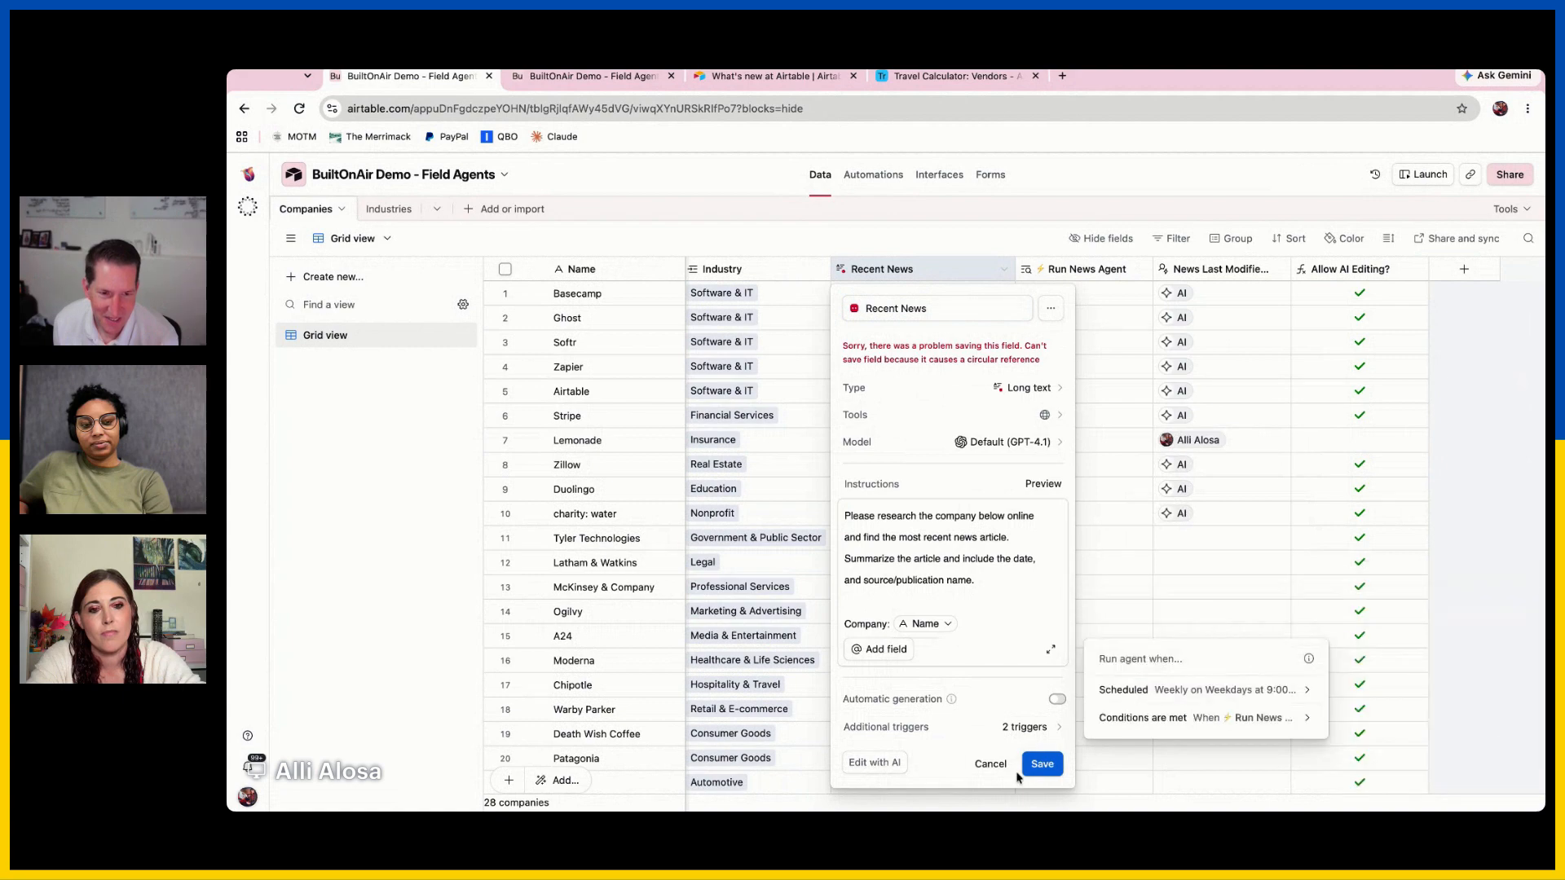
left_click(1036, 764)
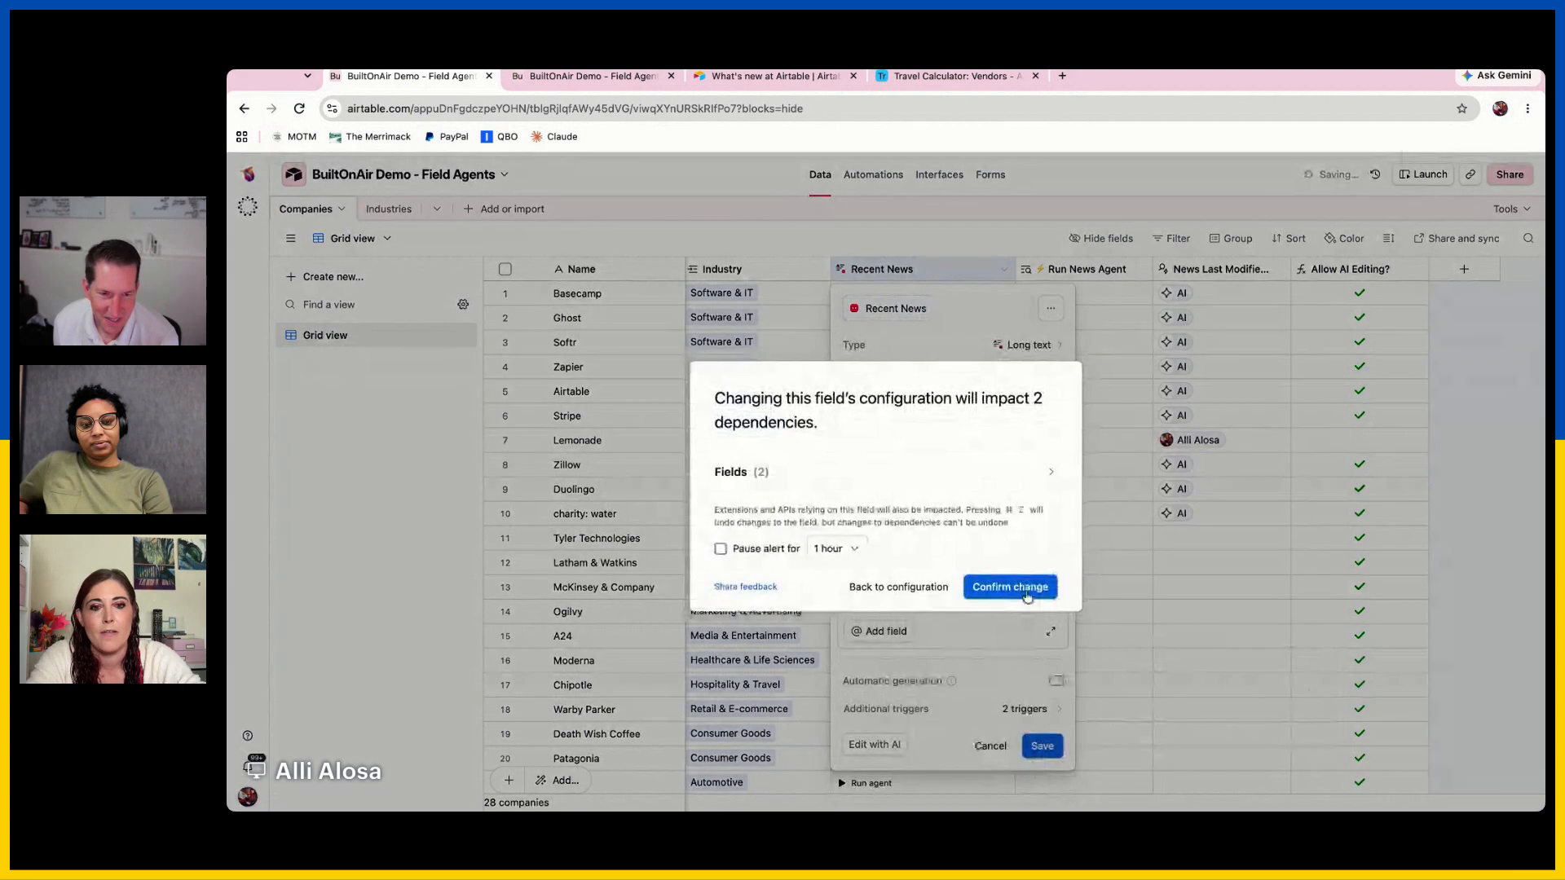
left_click(1027, 593)
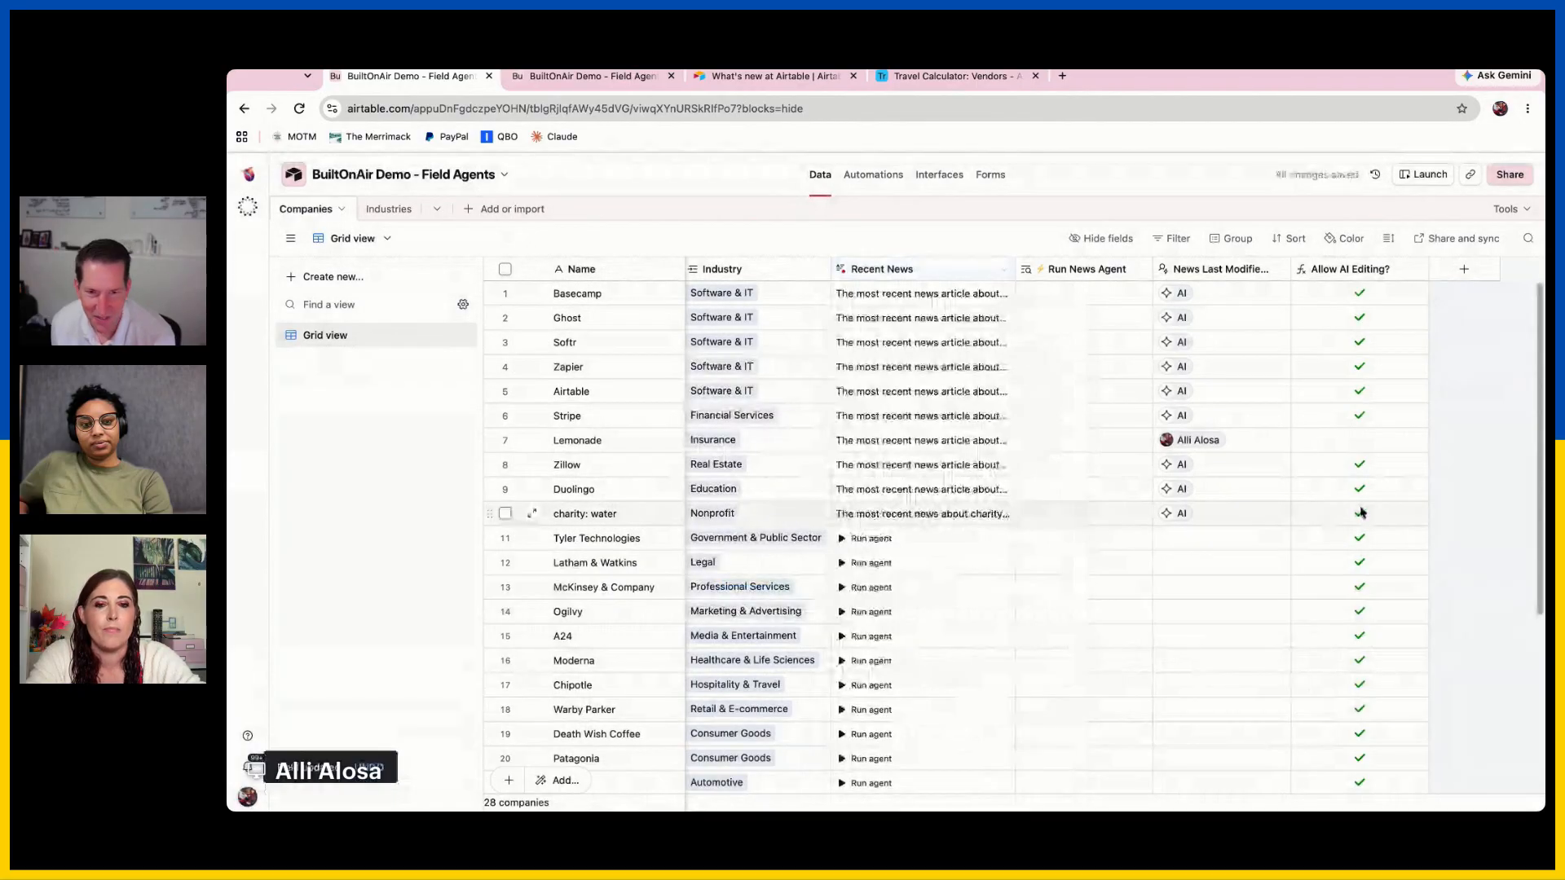
left_click(1002, 515)
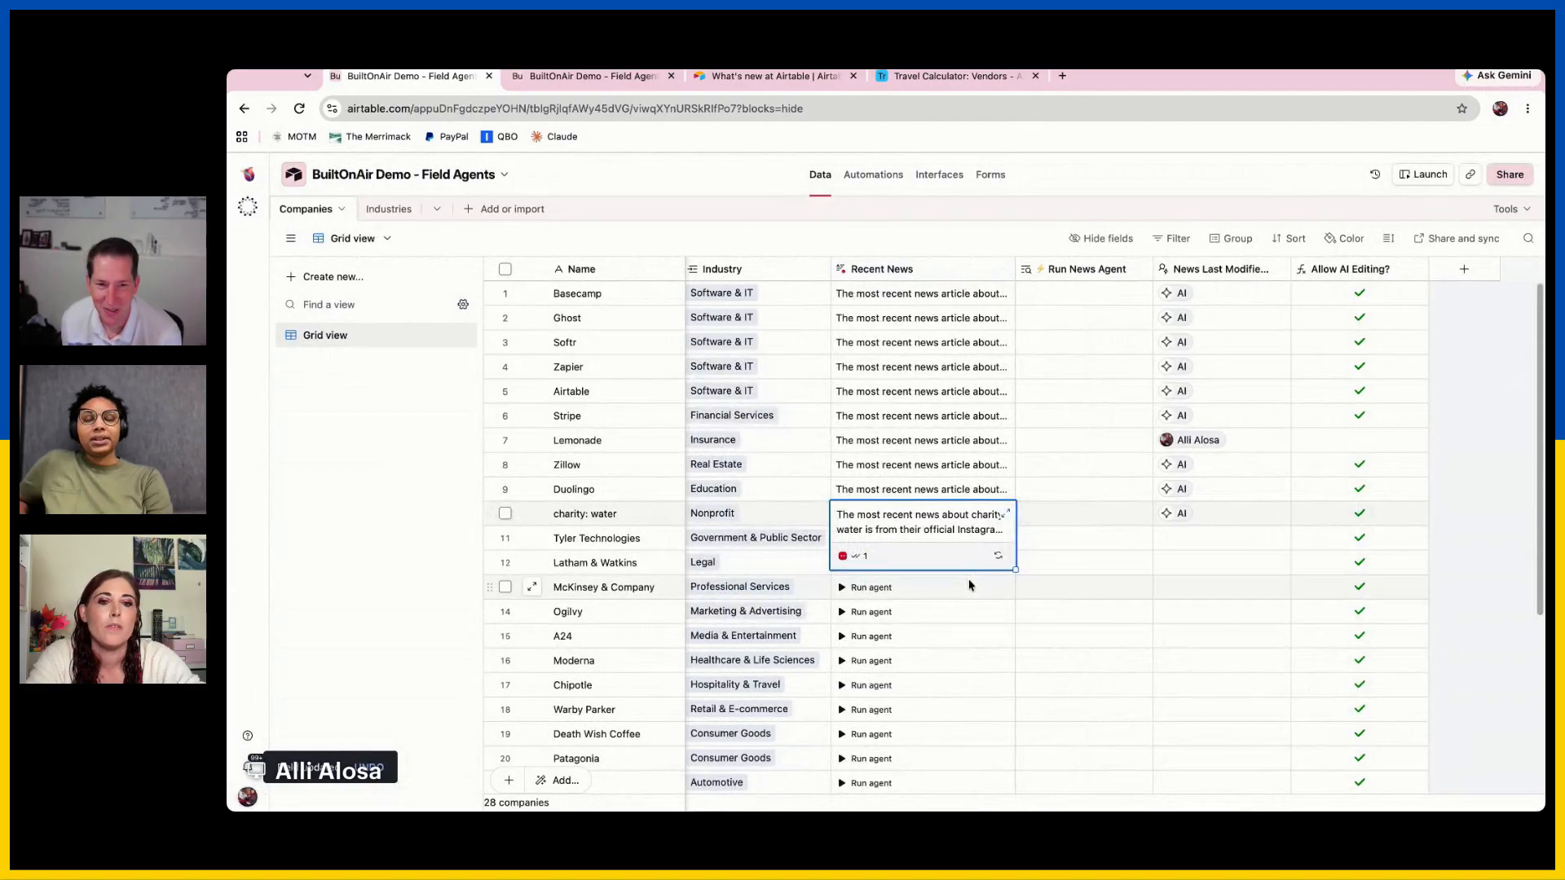
scroll(971, 603, "down", 3)
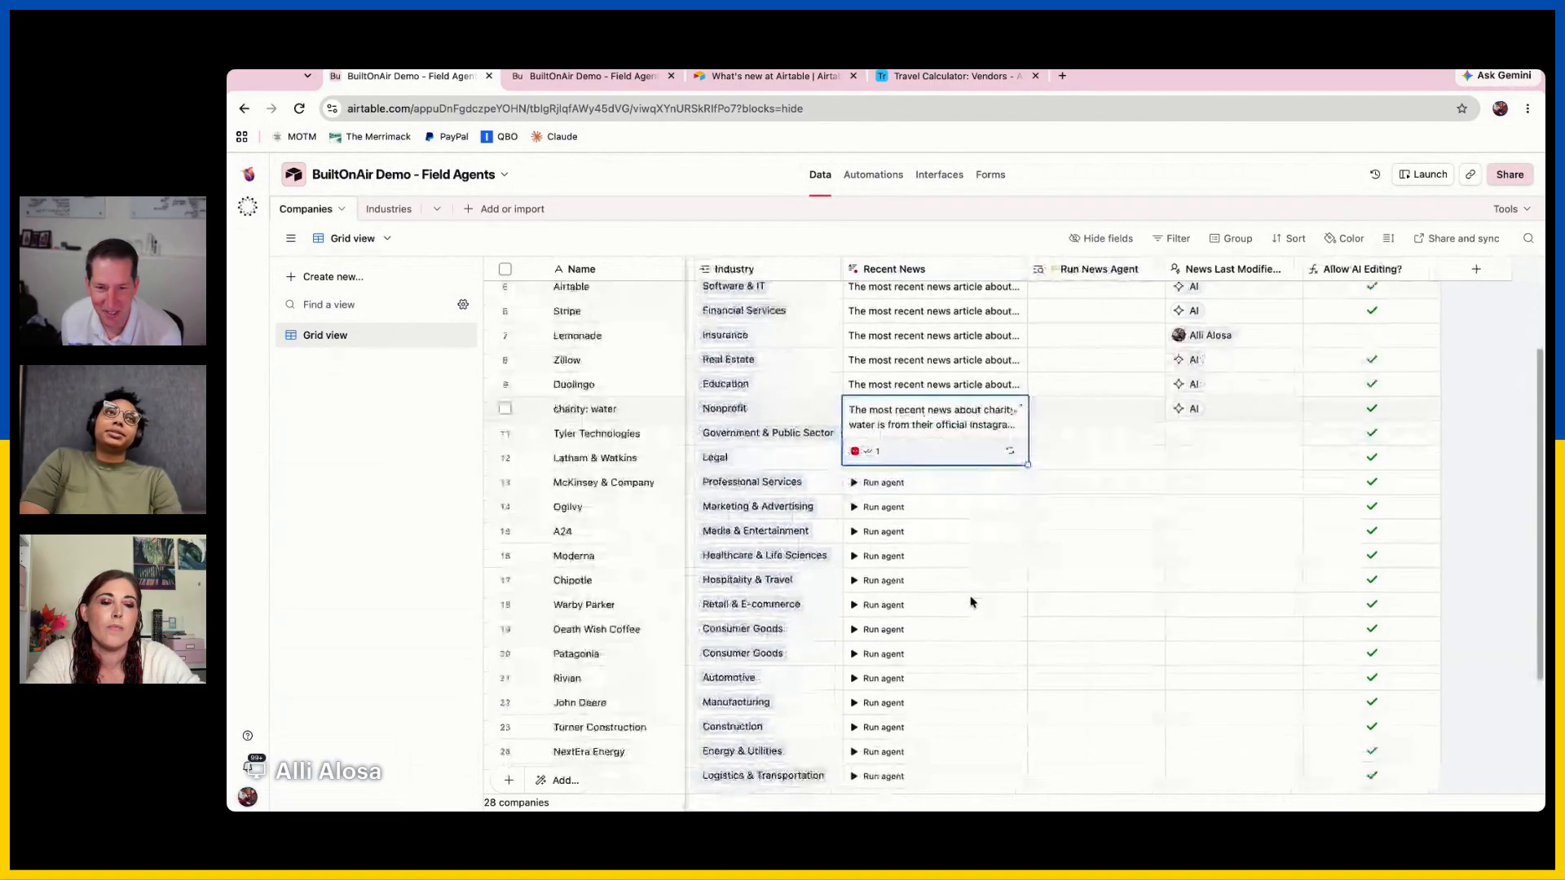
scroll(970, 603, "up", 3)
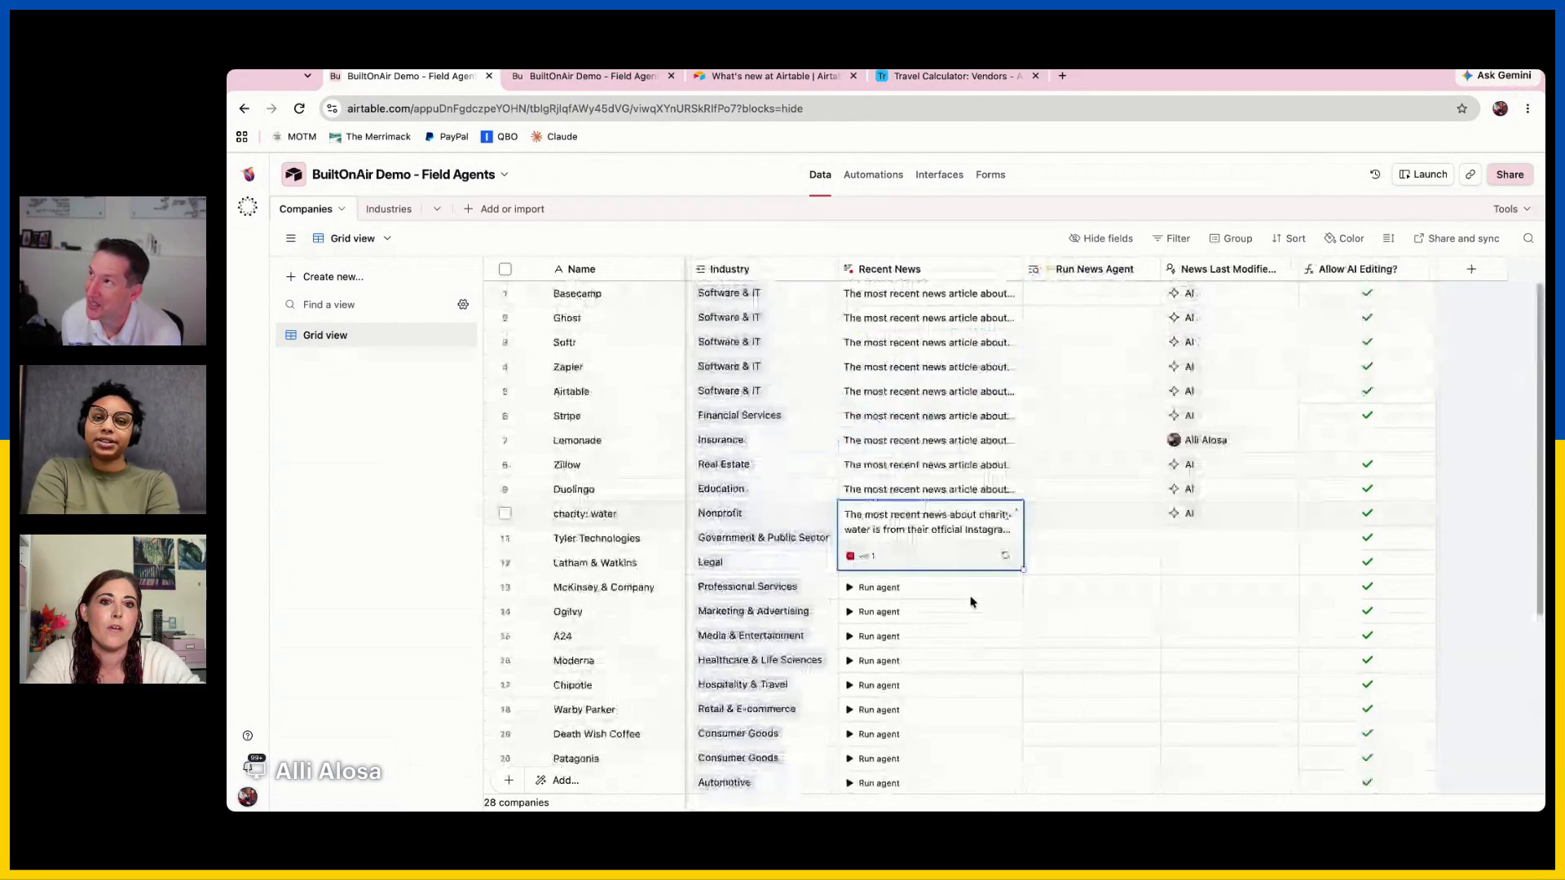
In the Recent News agent's conditions-met trigger, add a condition group holding the News Last Modified By is AI condition and a blank one
double_click(966, 269)
left_click(1032, 708)
left_click(1188, 785)
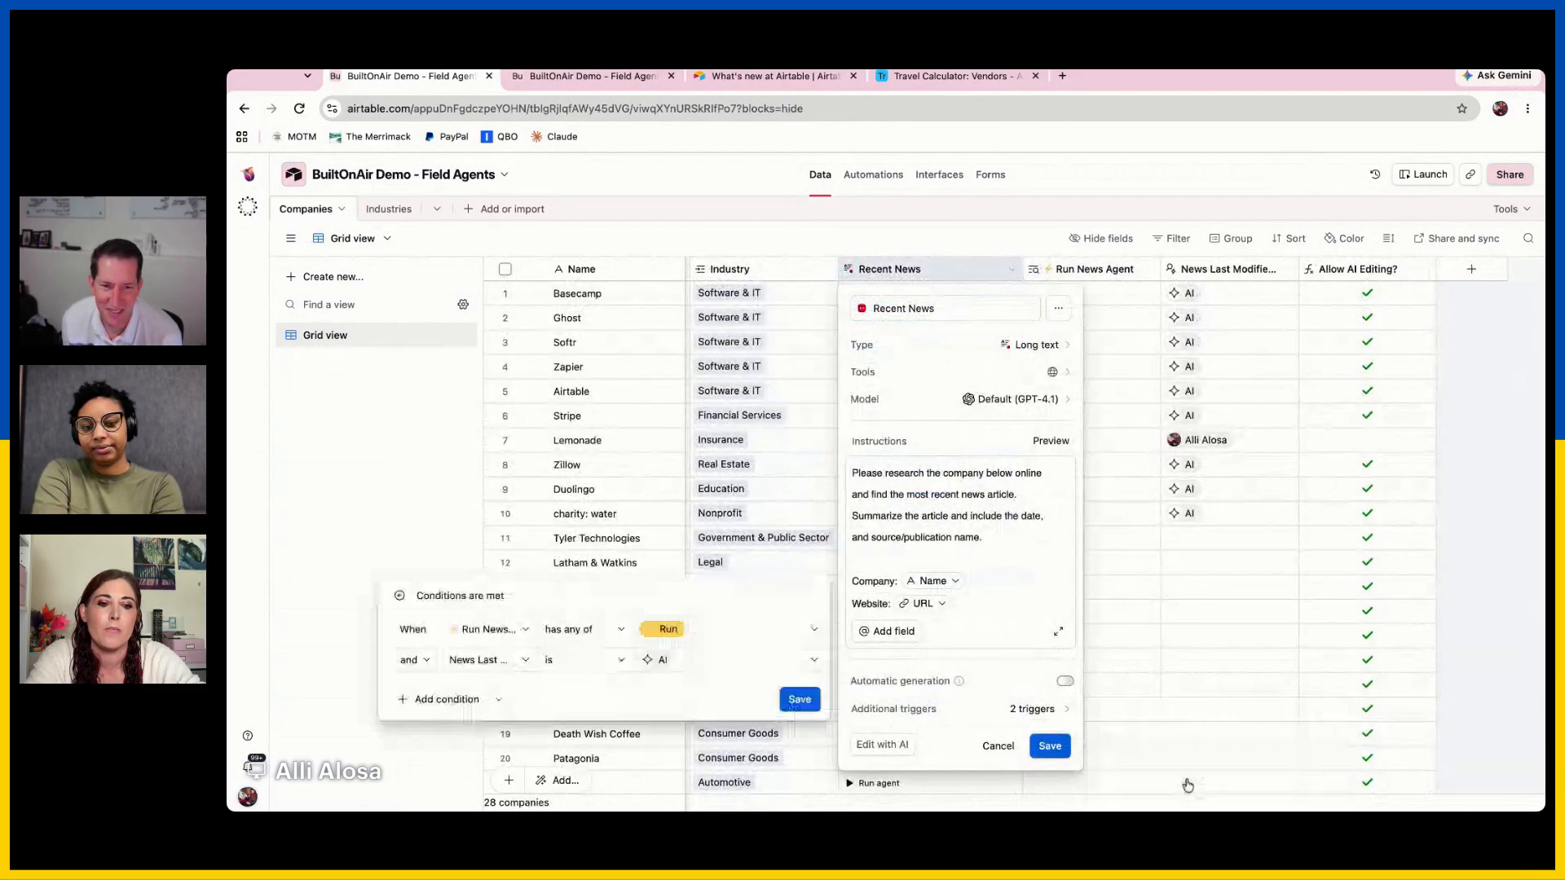
left_click(444, 699)
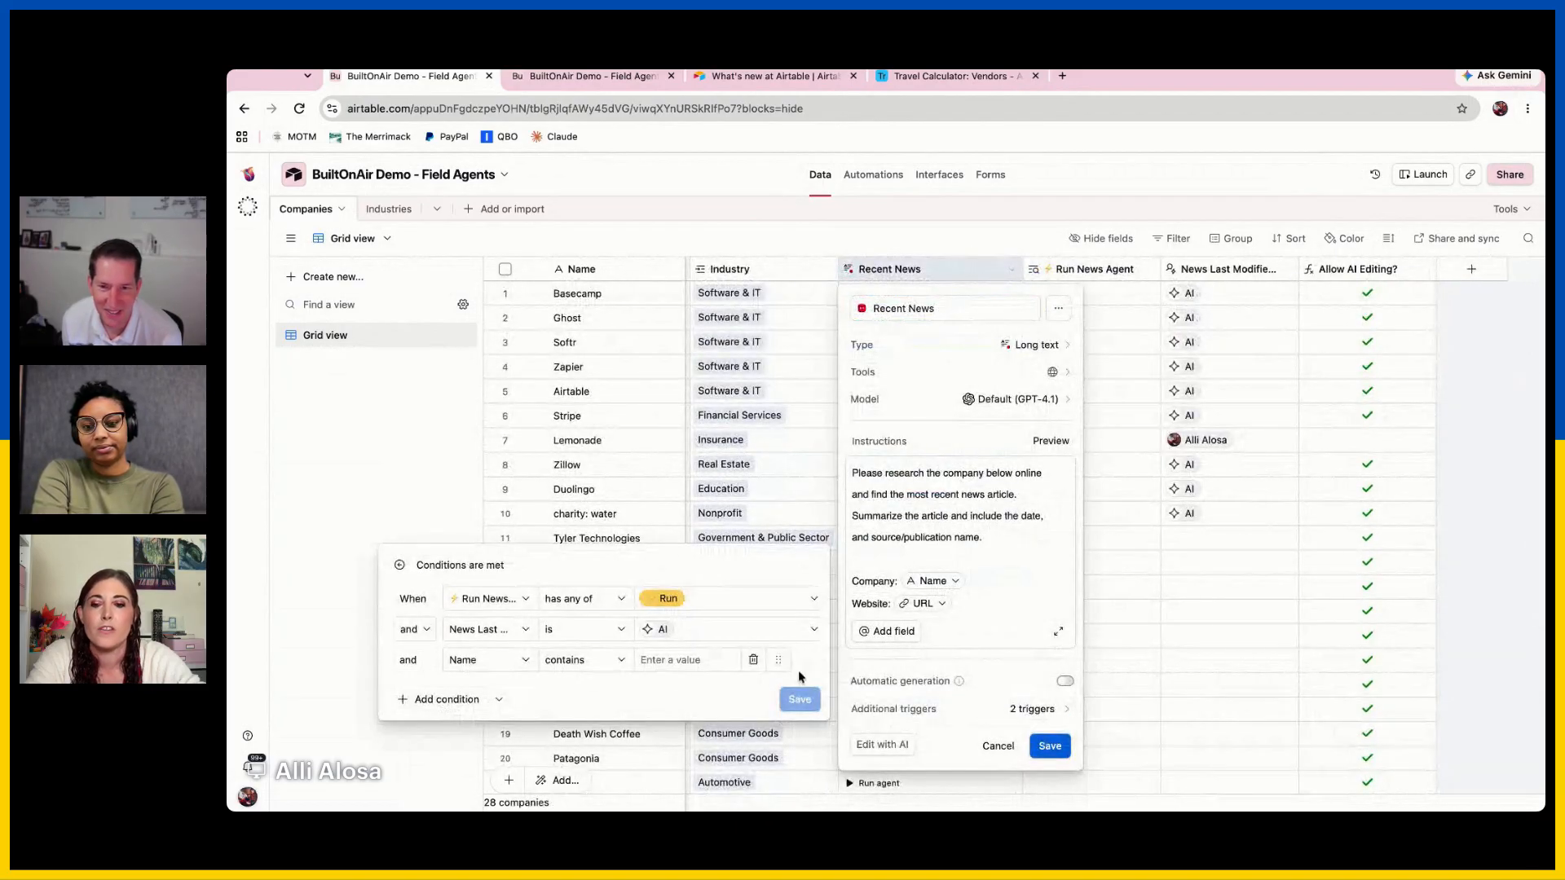
left_click(497, 701)
left_click(477, 664)
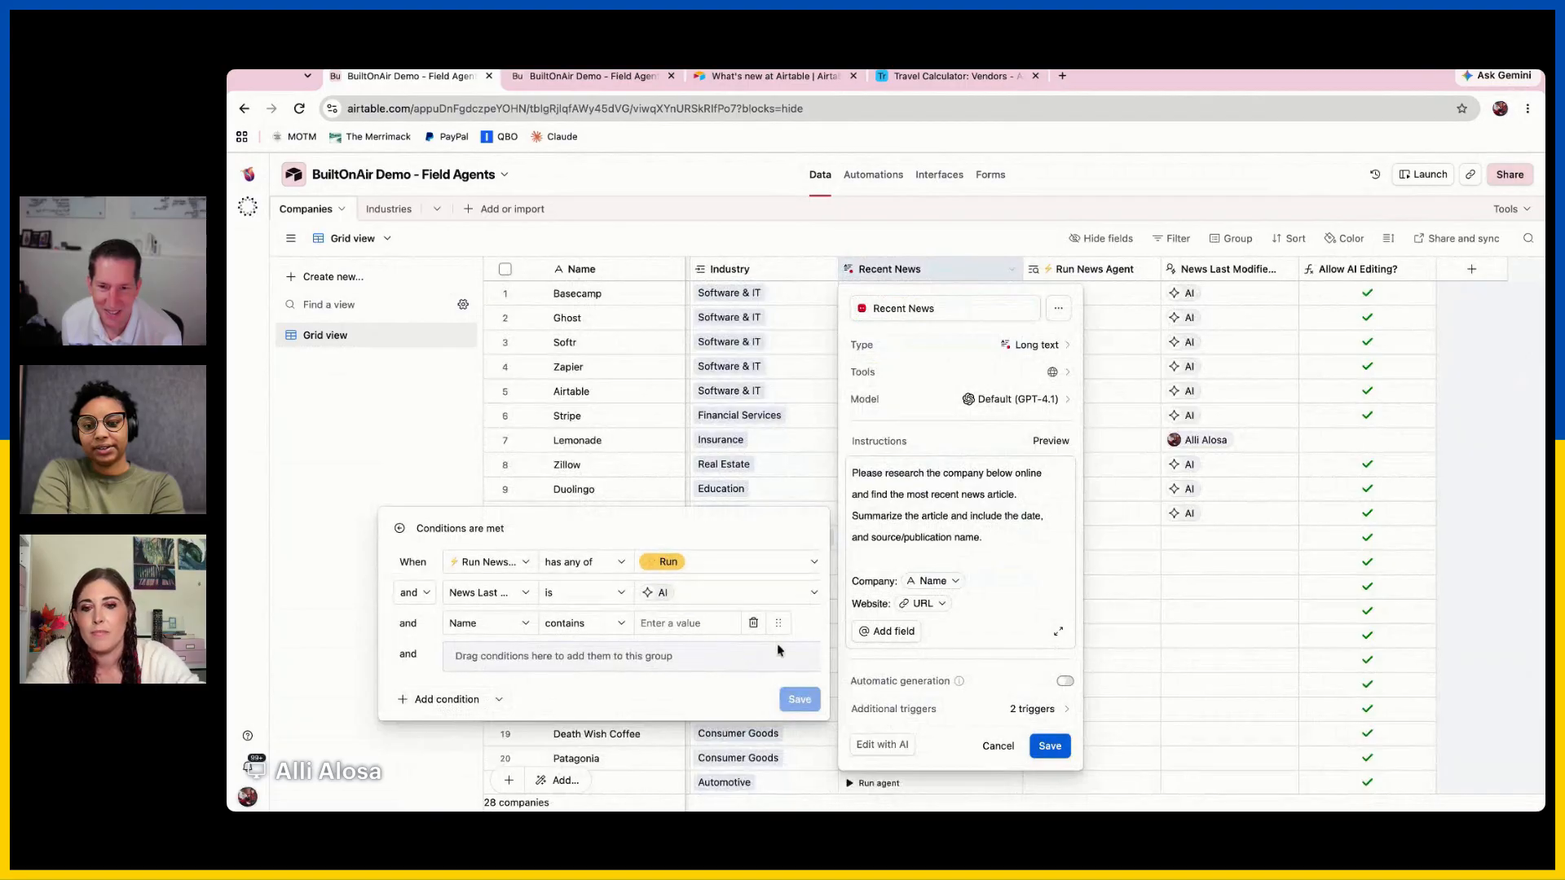
left_click_drag(778, 623, 610, 629)
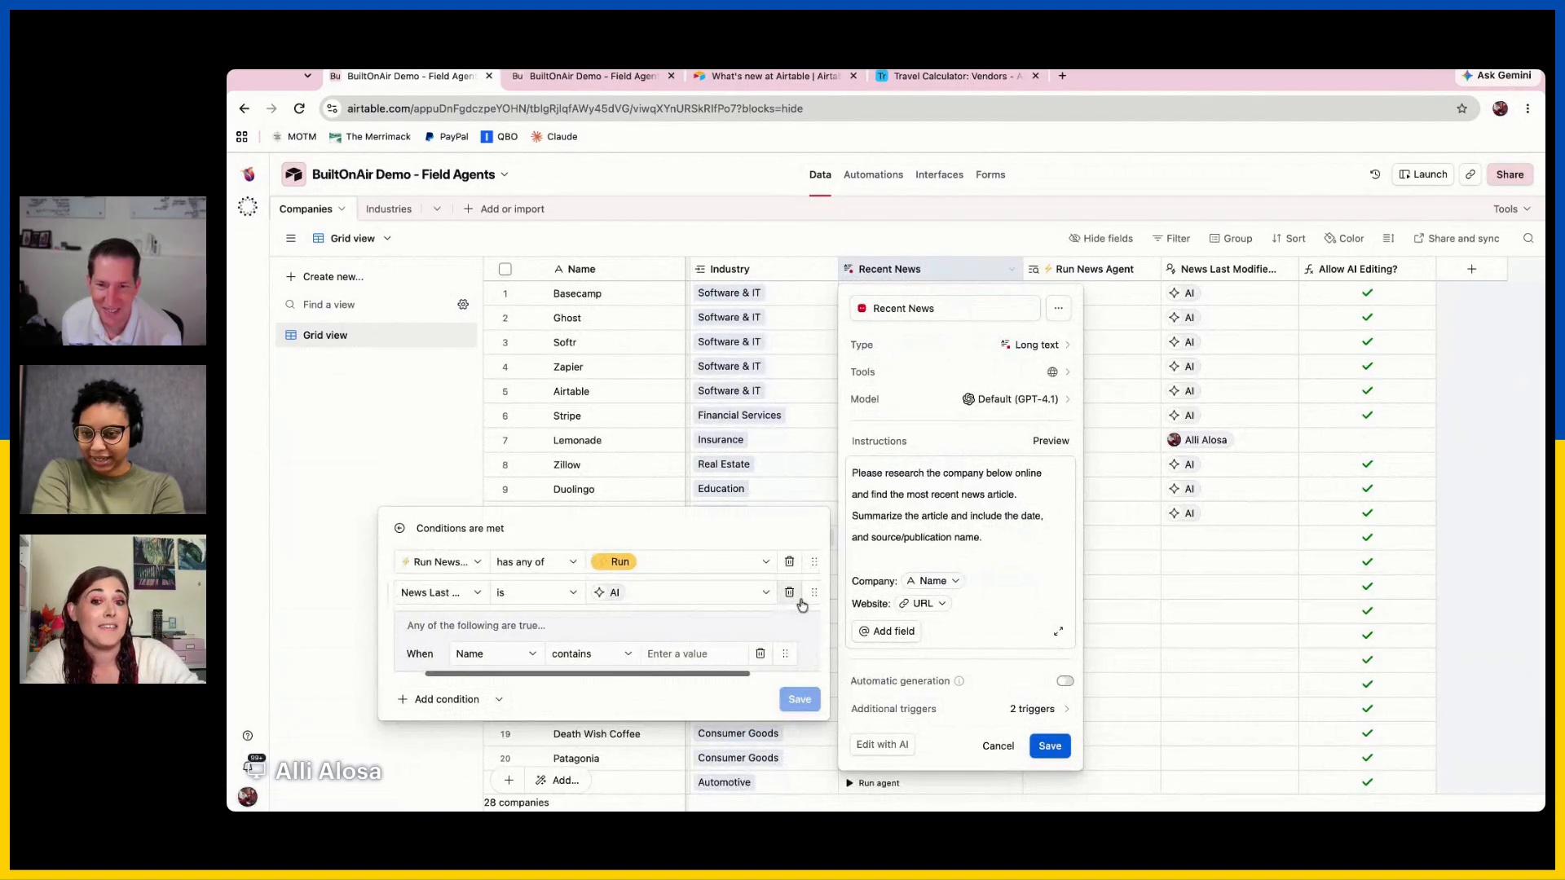
left_click_drag(813, 594, 795, 626)
Set the group's blank condition to News Last Modified By is empty, and save the trigger and field, accepting the impact on its dependencies
left_click(462, 658)
type("new")
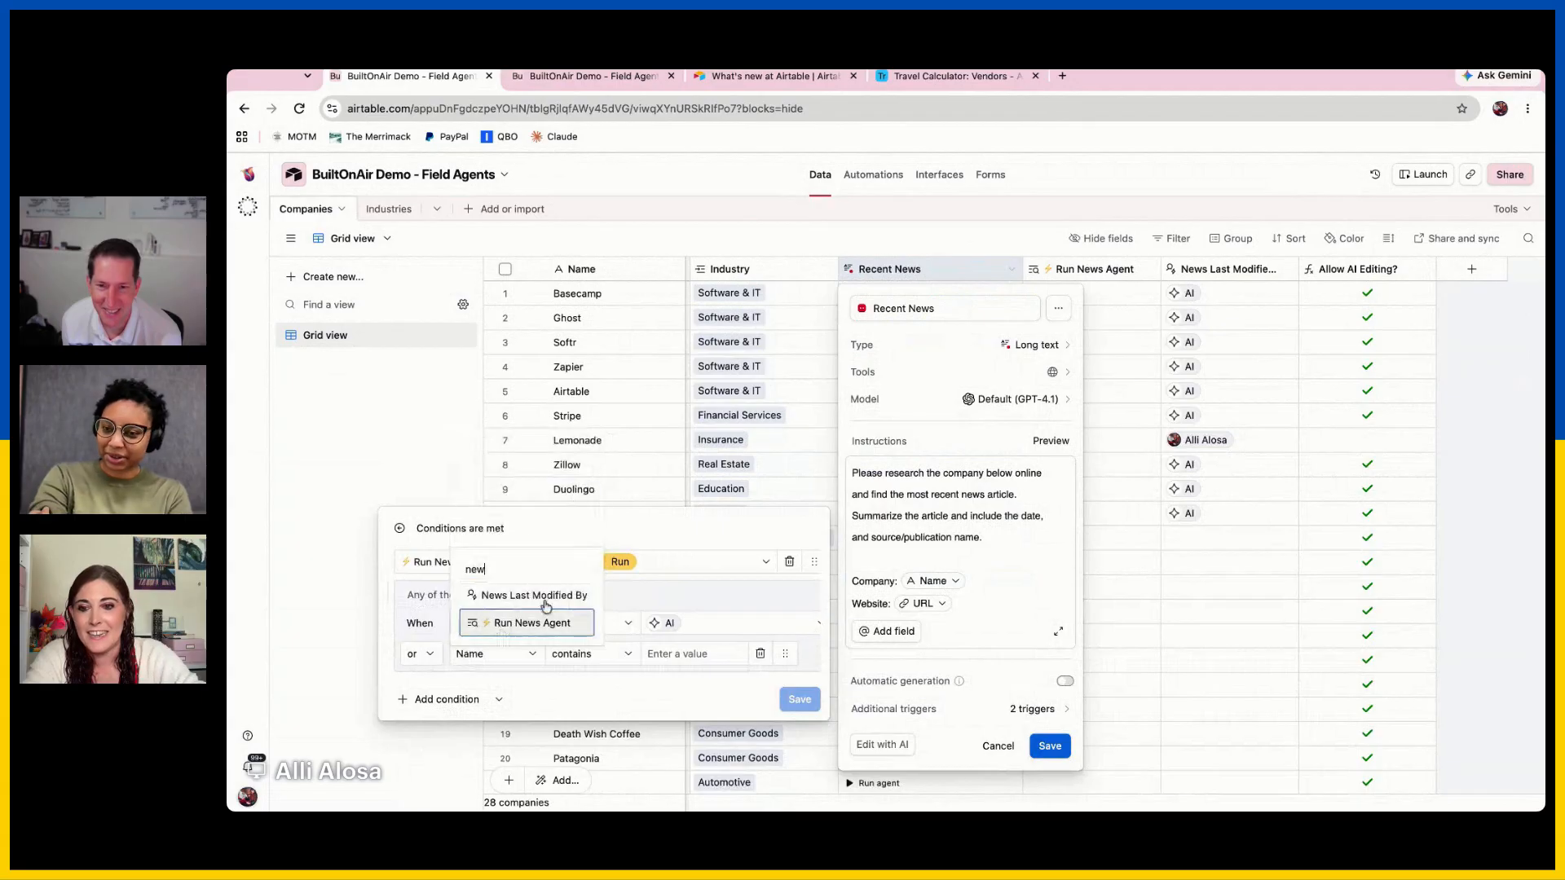
left_click(545, 595)
left_click(591, 654)
left_click(603, 583)
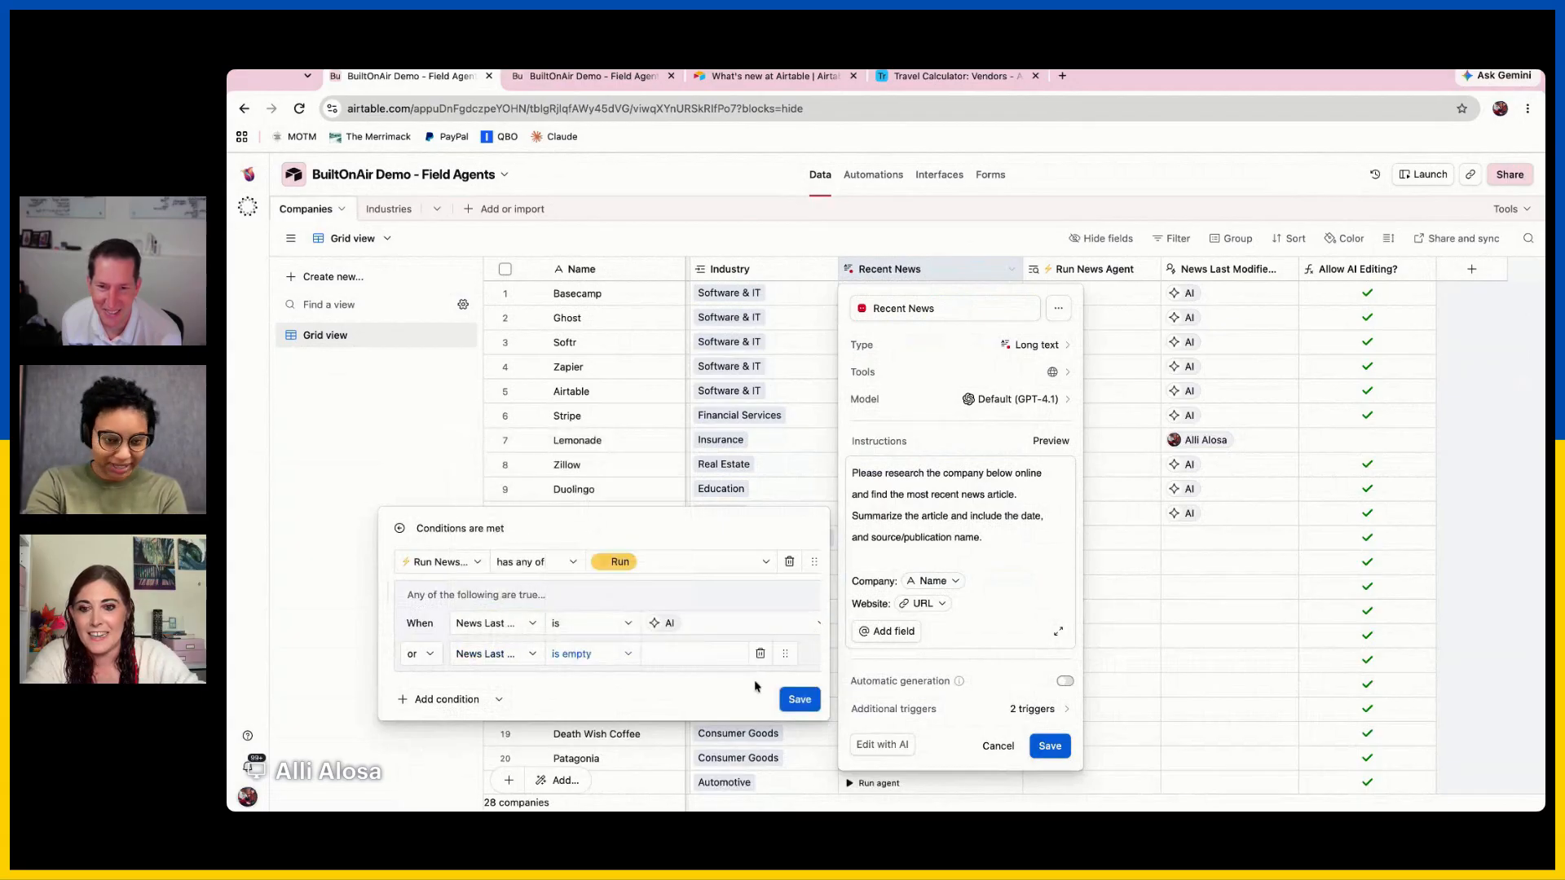
left_click(799, 701)
left_click(1049, 748)
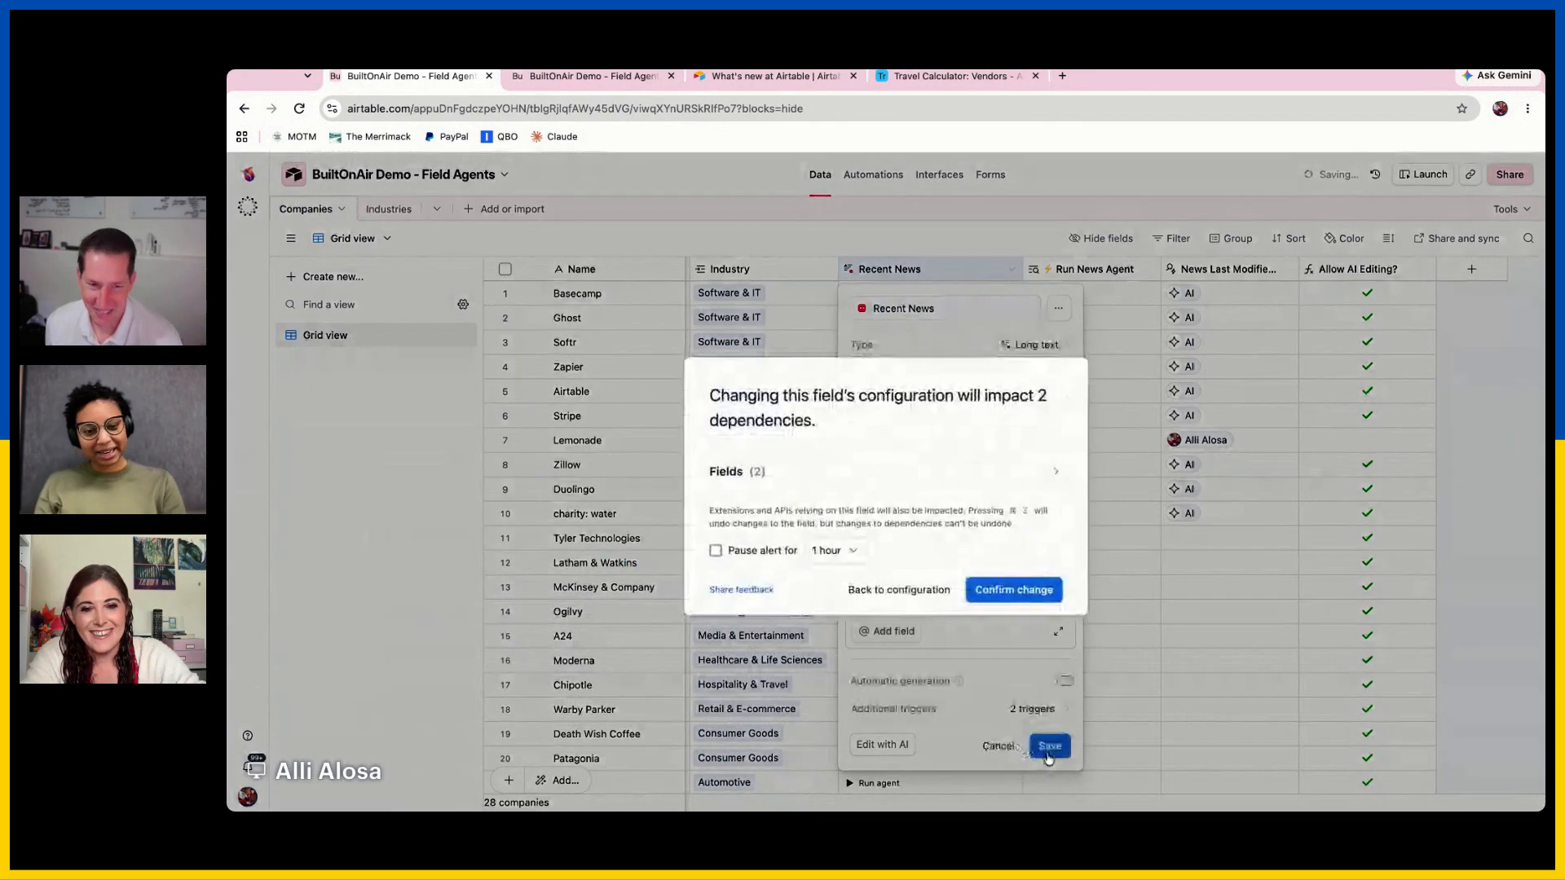
left_click(1013, 589)
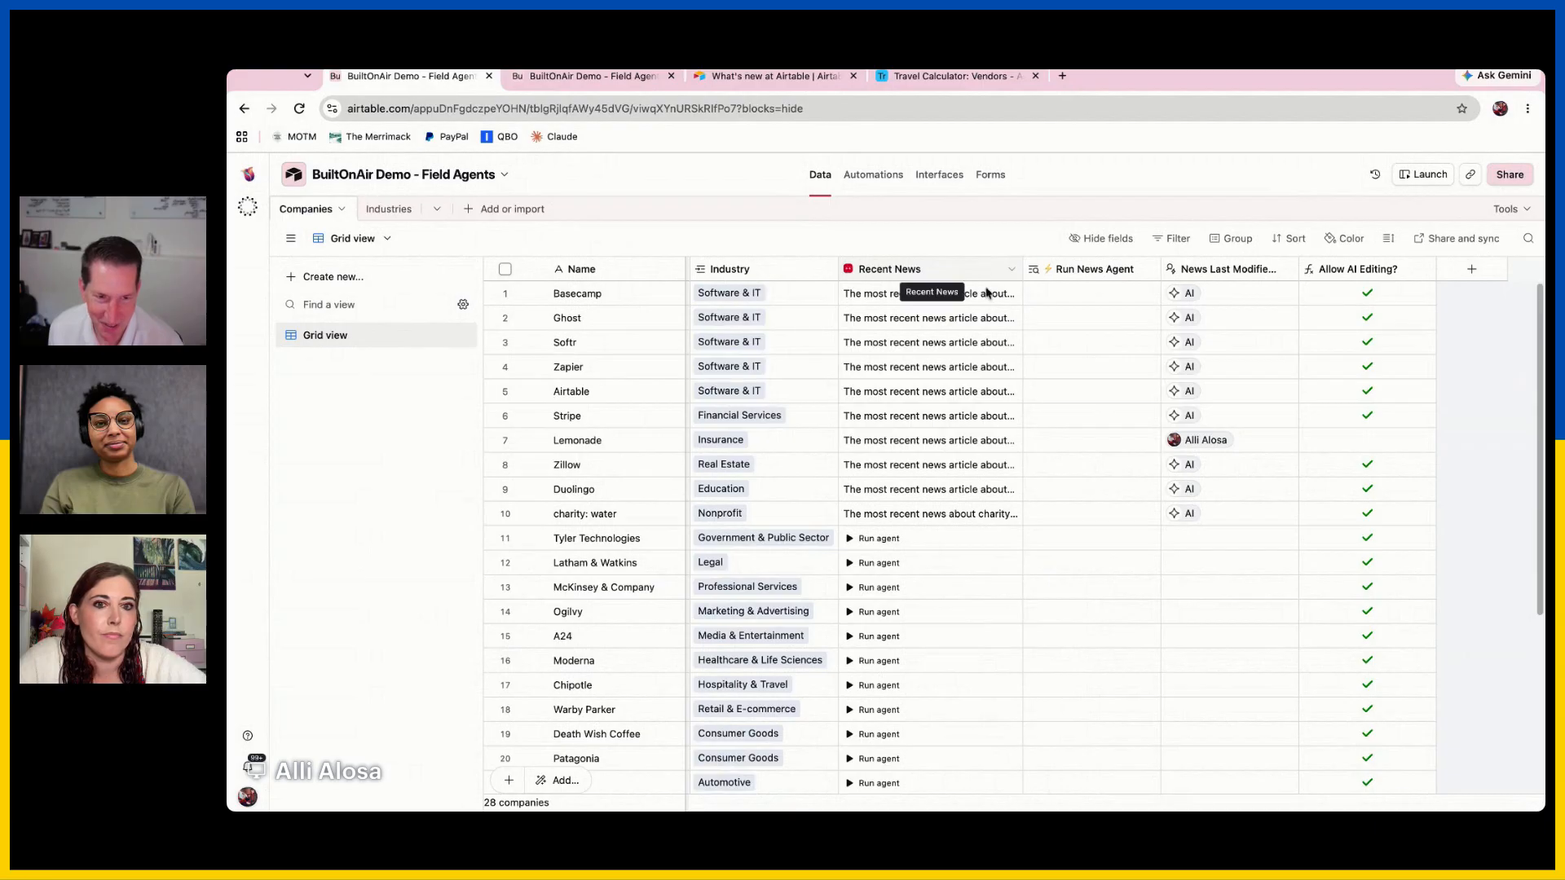
Run the Recent News agent for the McKinsey & Company record
left_click(993, 585)
left_click(873, 612)
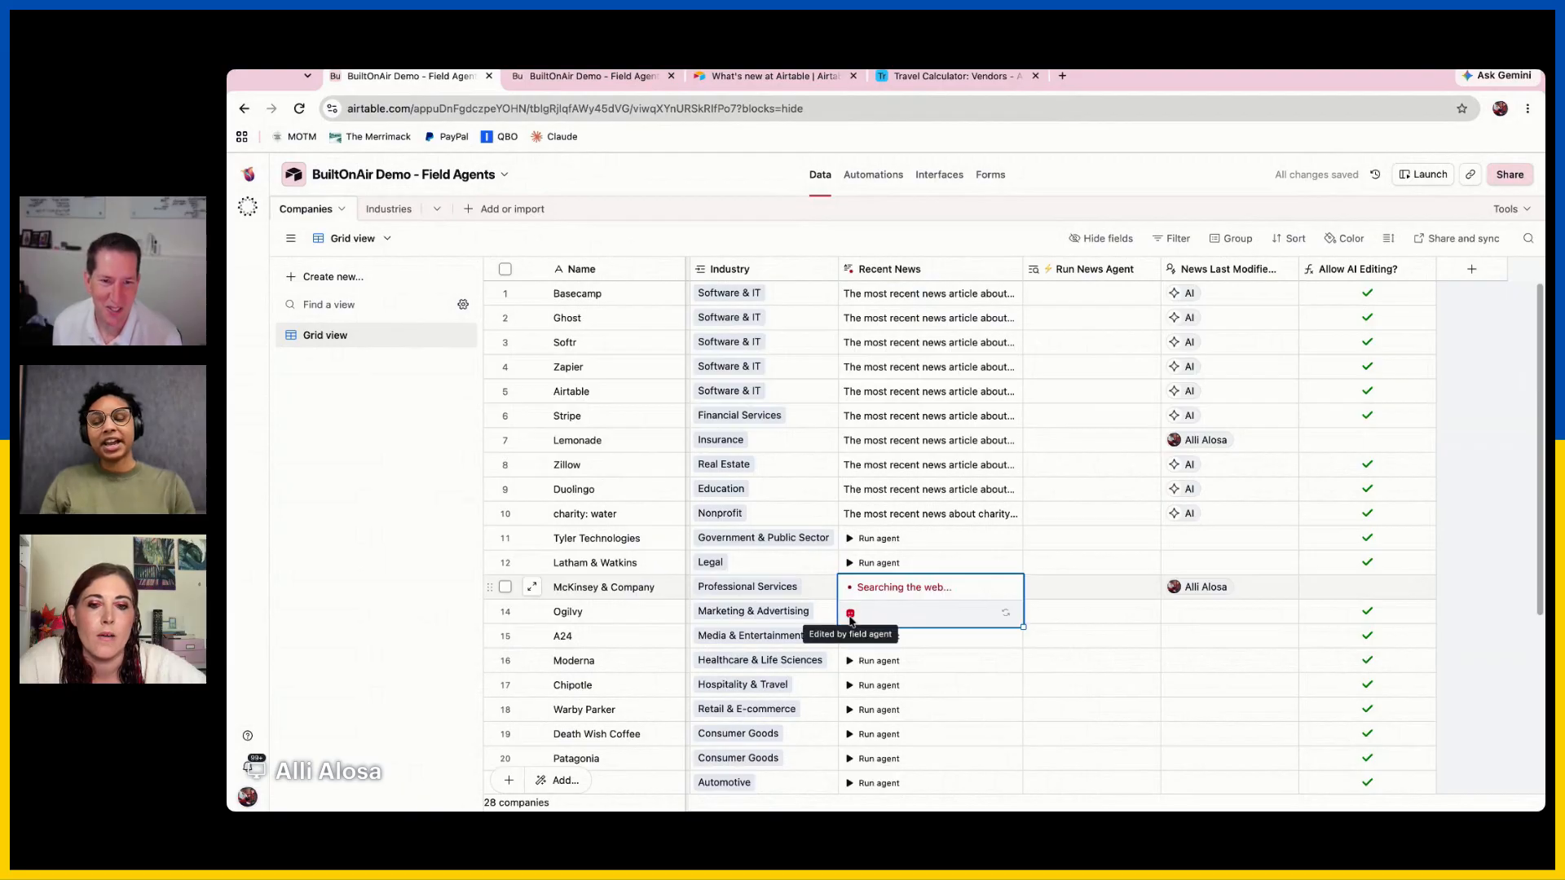
scroll(1038, 619, "left", 1)
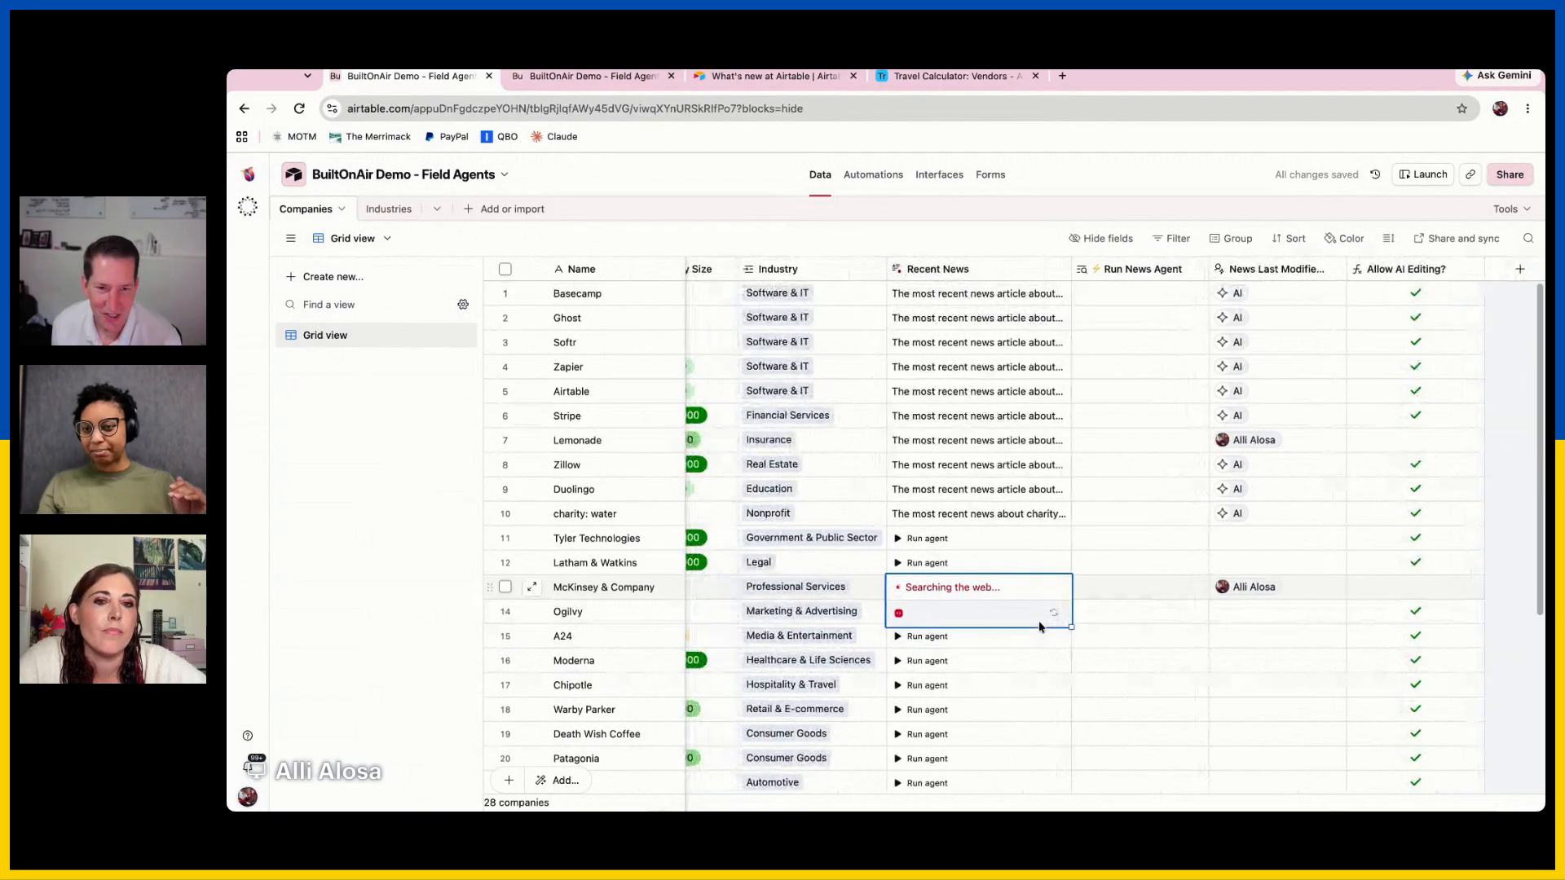
scroll(1038, 620, "left", 4)
scroll(1039, 620, "right", 1)
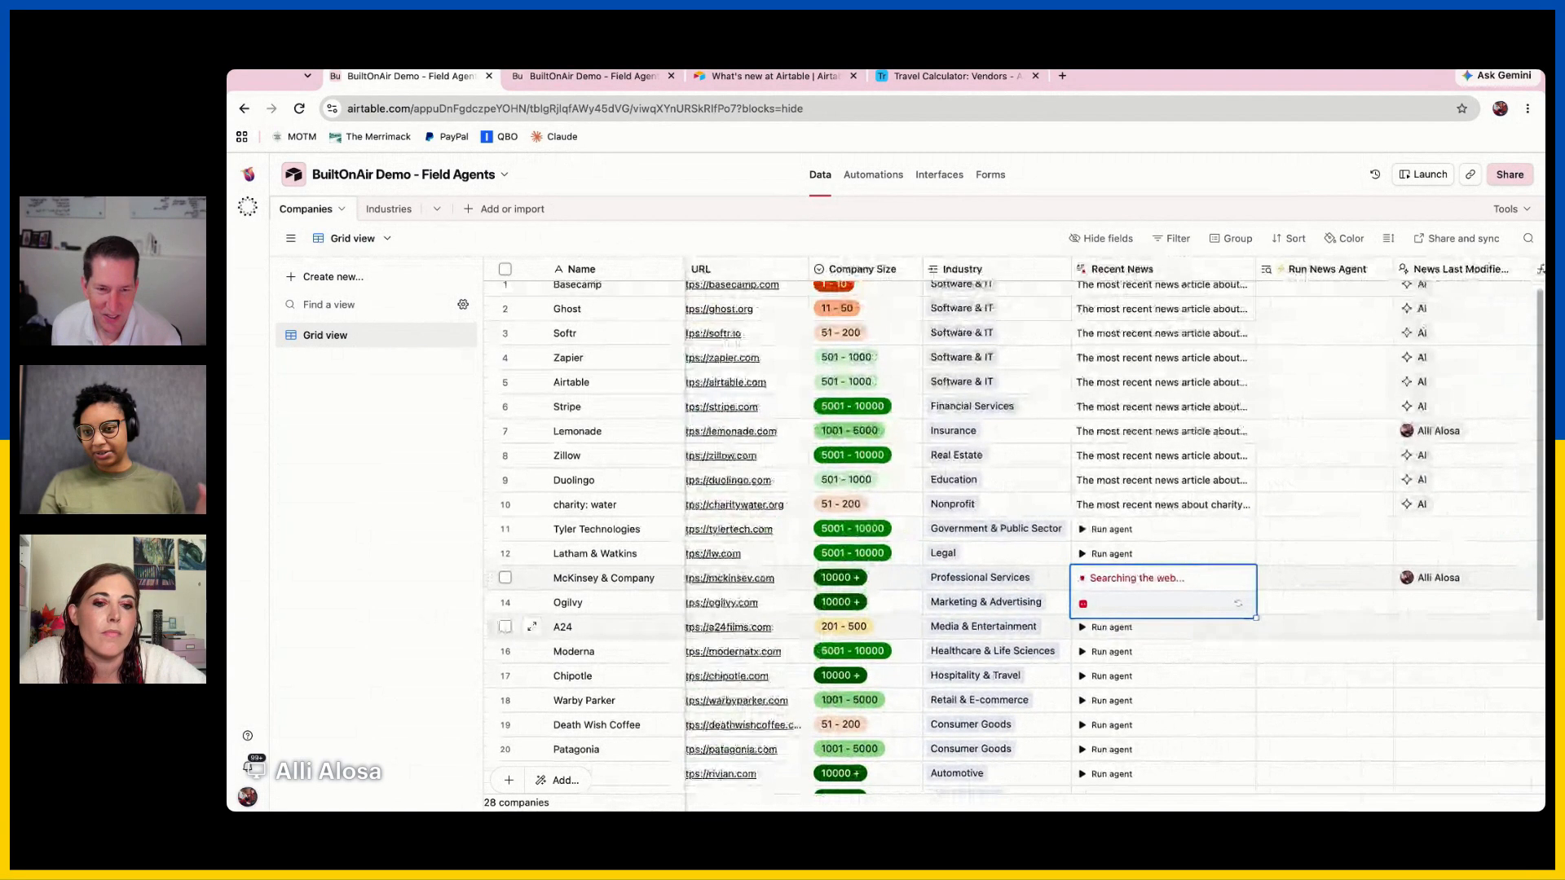
In the Industries table, insert a single select field between Companies and Recent News Rollup (from Companies)
left_click(389, 208)
left_click(1314, 269)
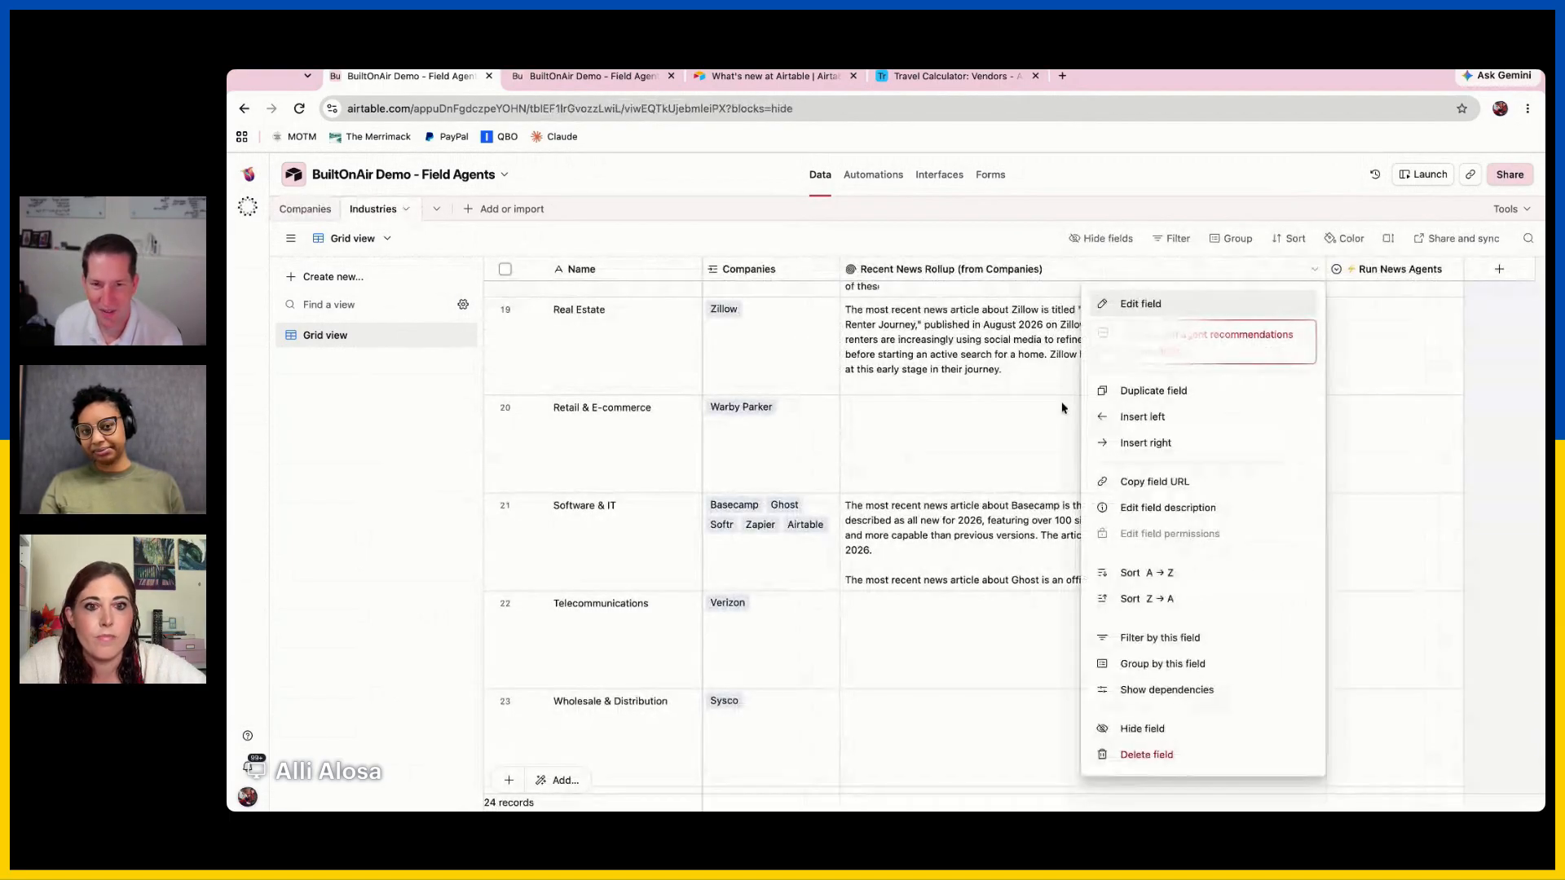
left_click(1175, 417)
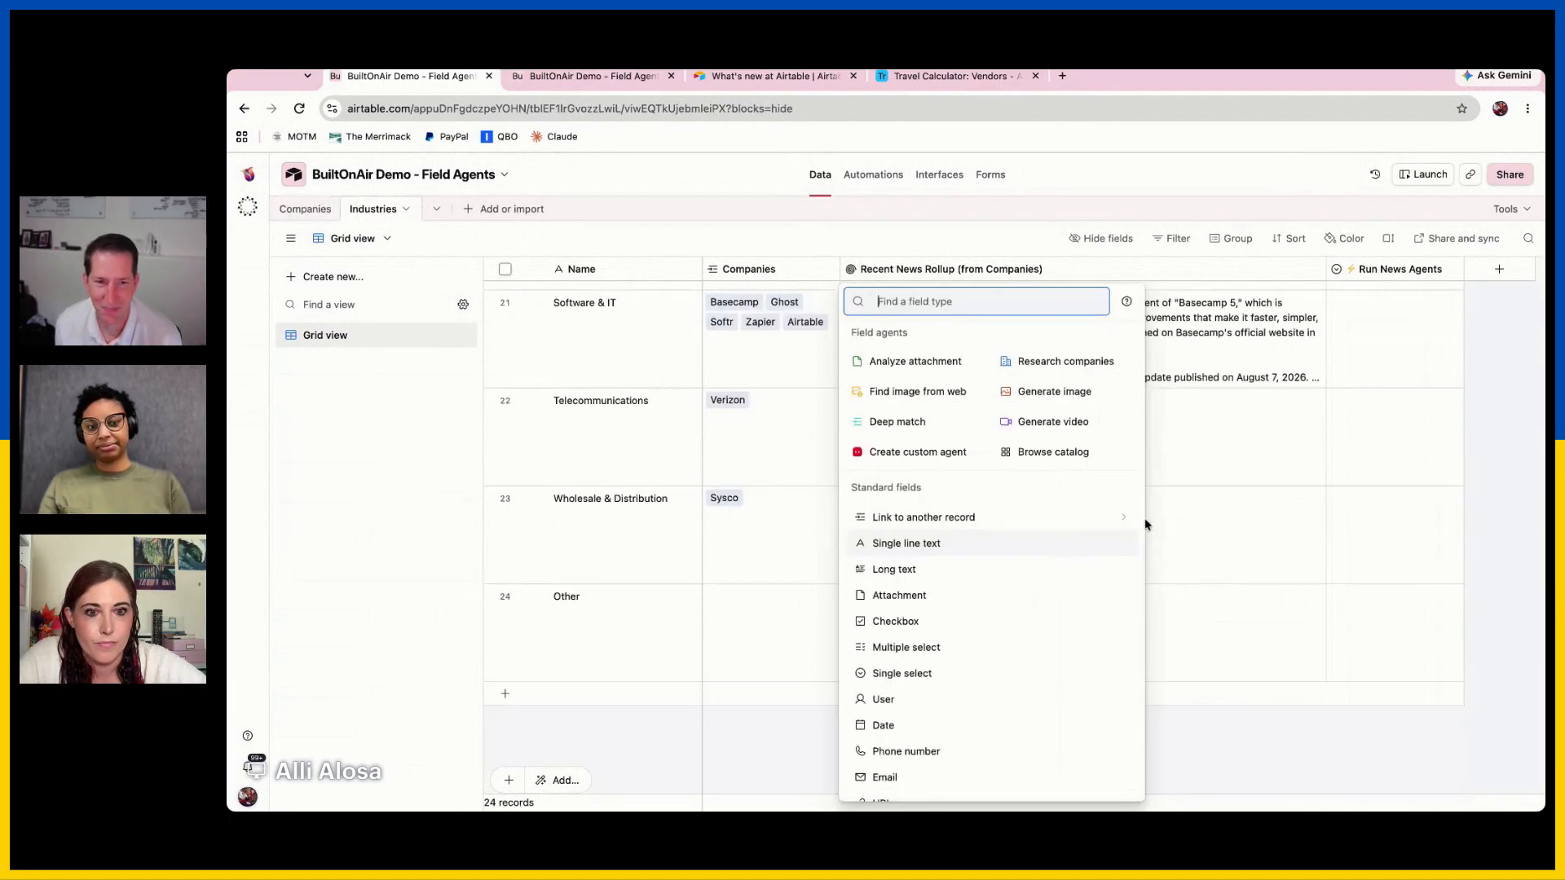
left_click(921, 673)
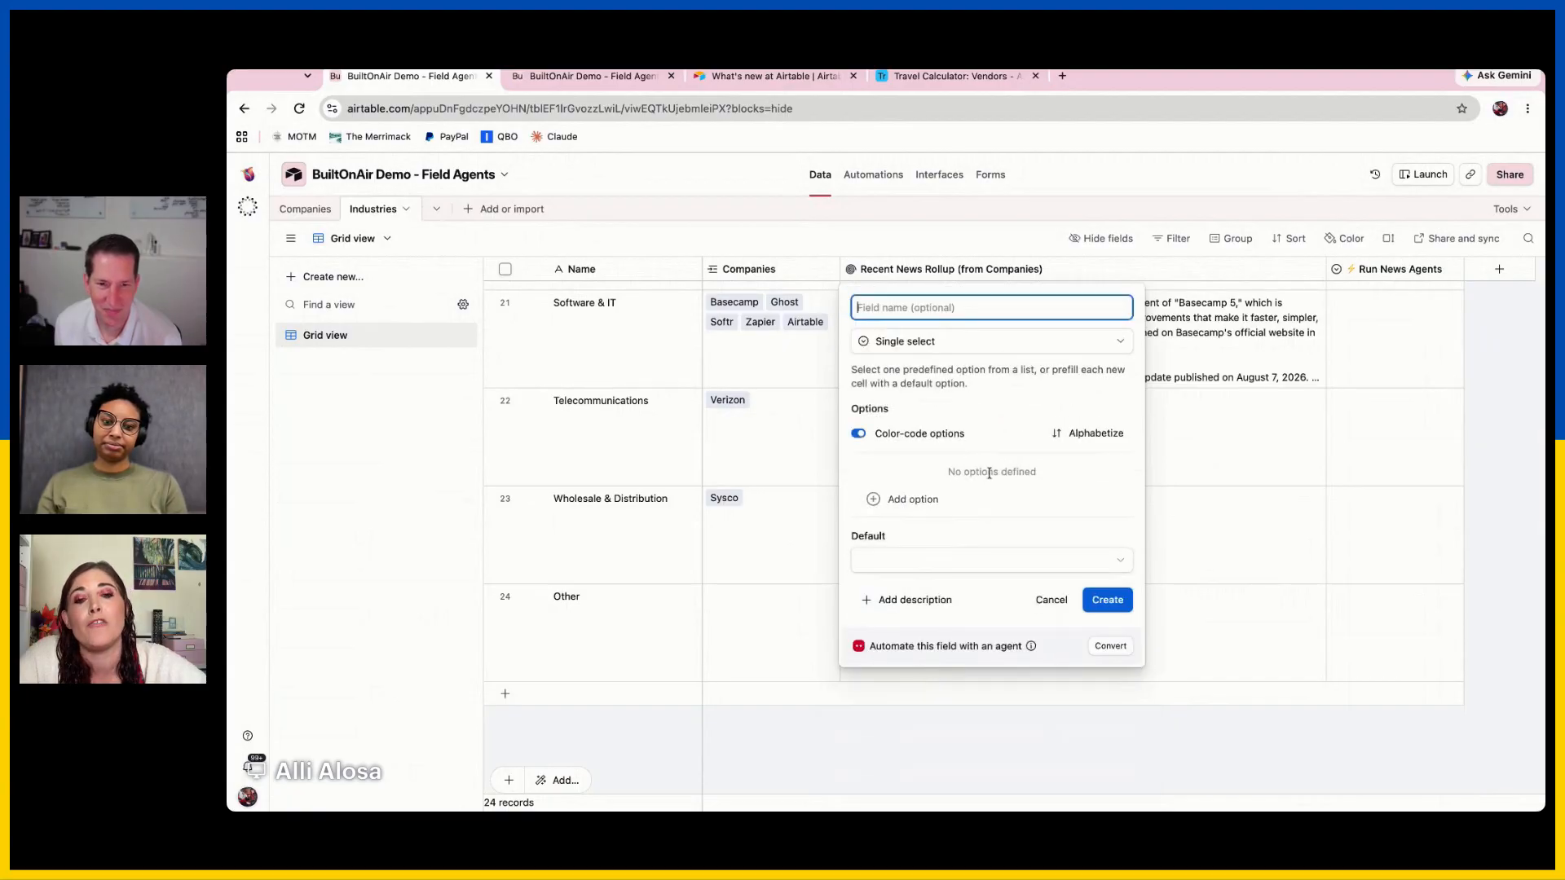
Give the new single select field a pink Don't Allow option, name it Tracking Allowed? and create it
left_click(905, 498)
left_click(873, 469)
left_click(1144, 524)
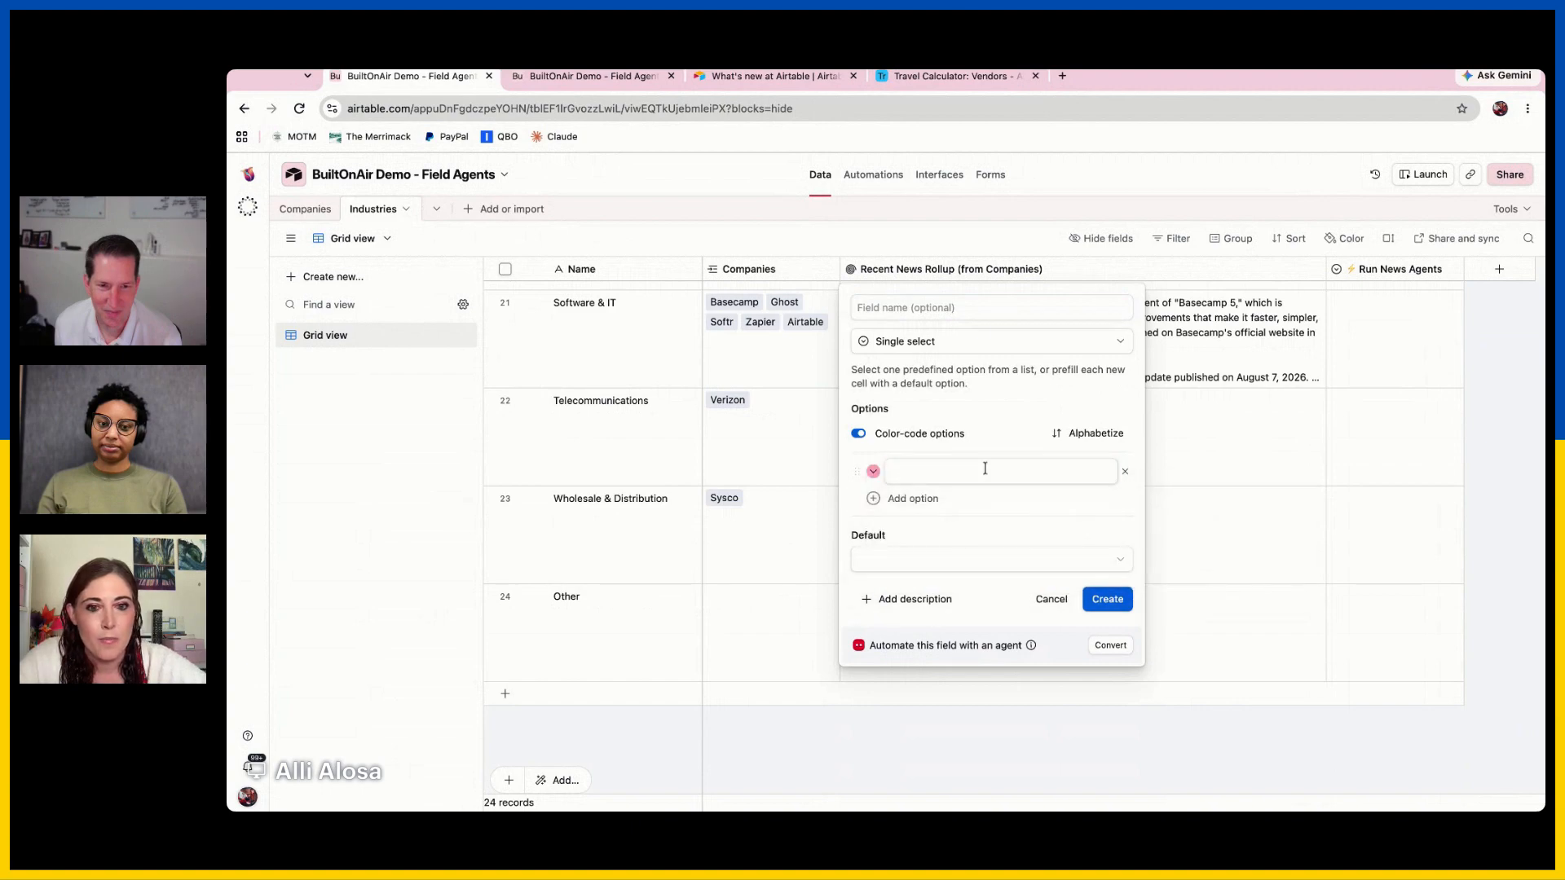
left_click(984, 468)
type("Don't Allow")
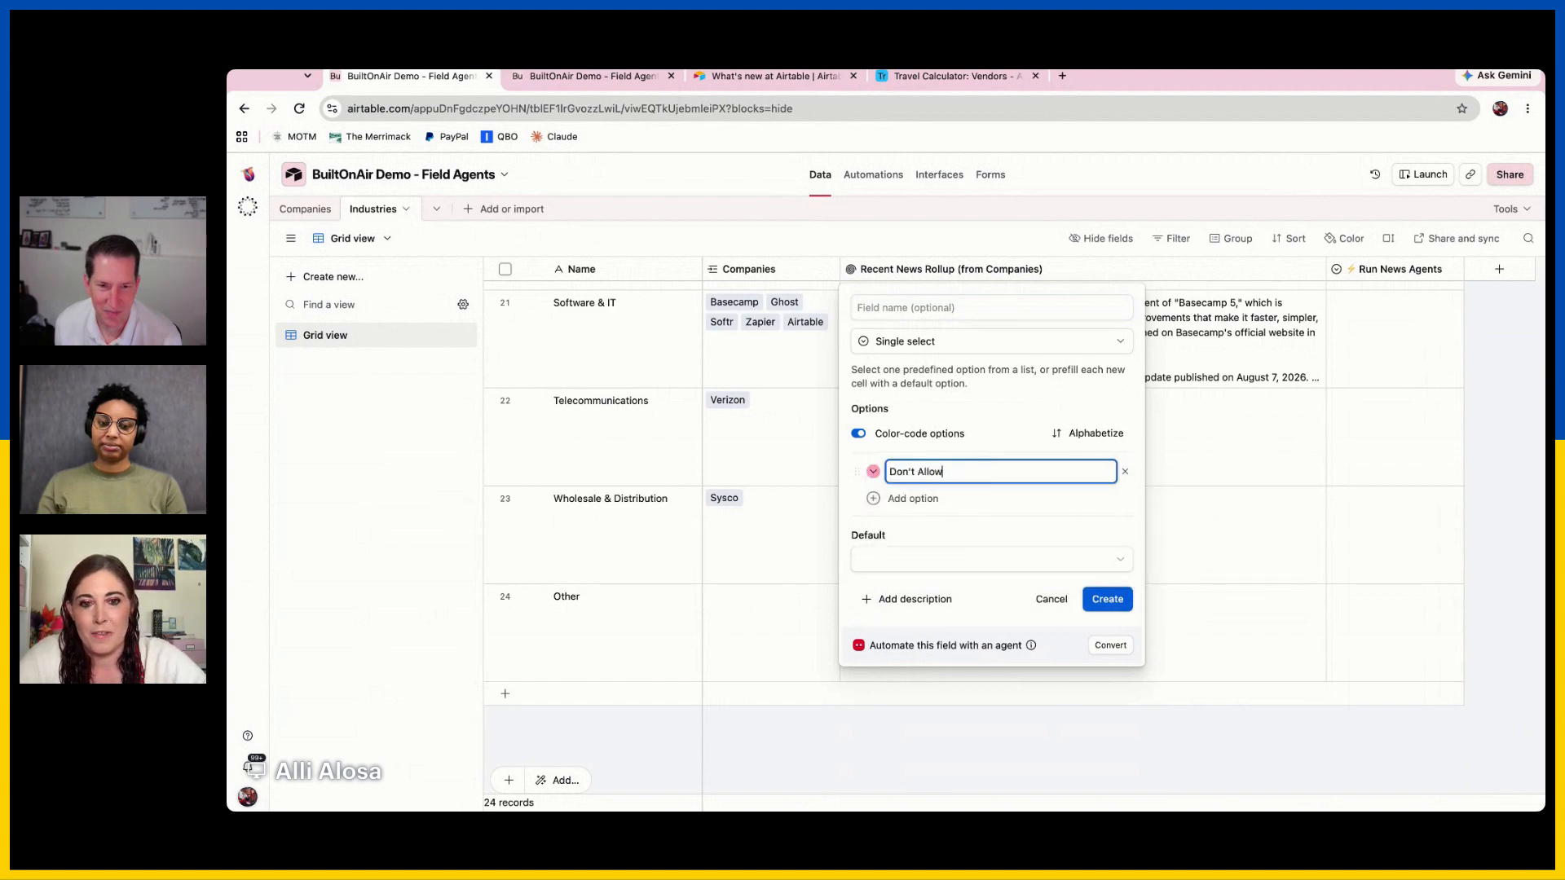
left_click(1020, 308)
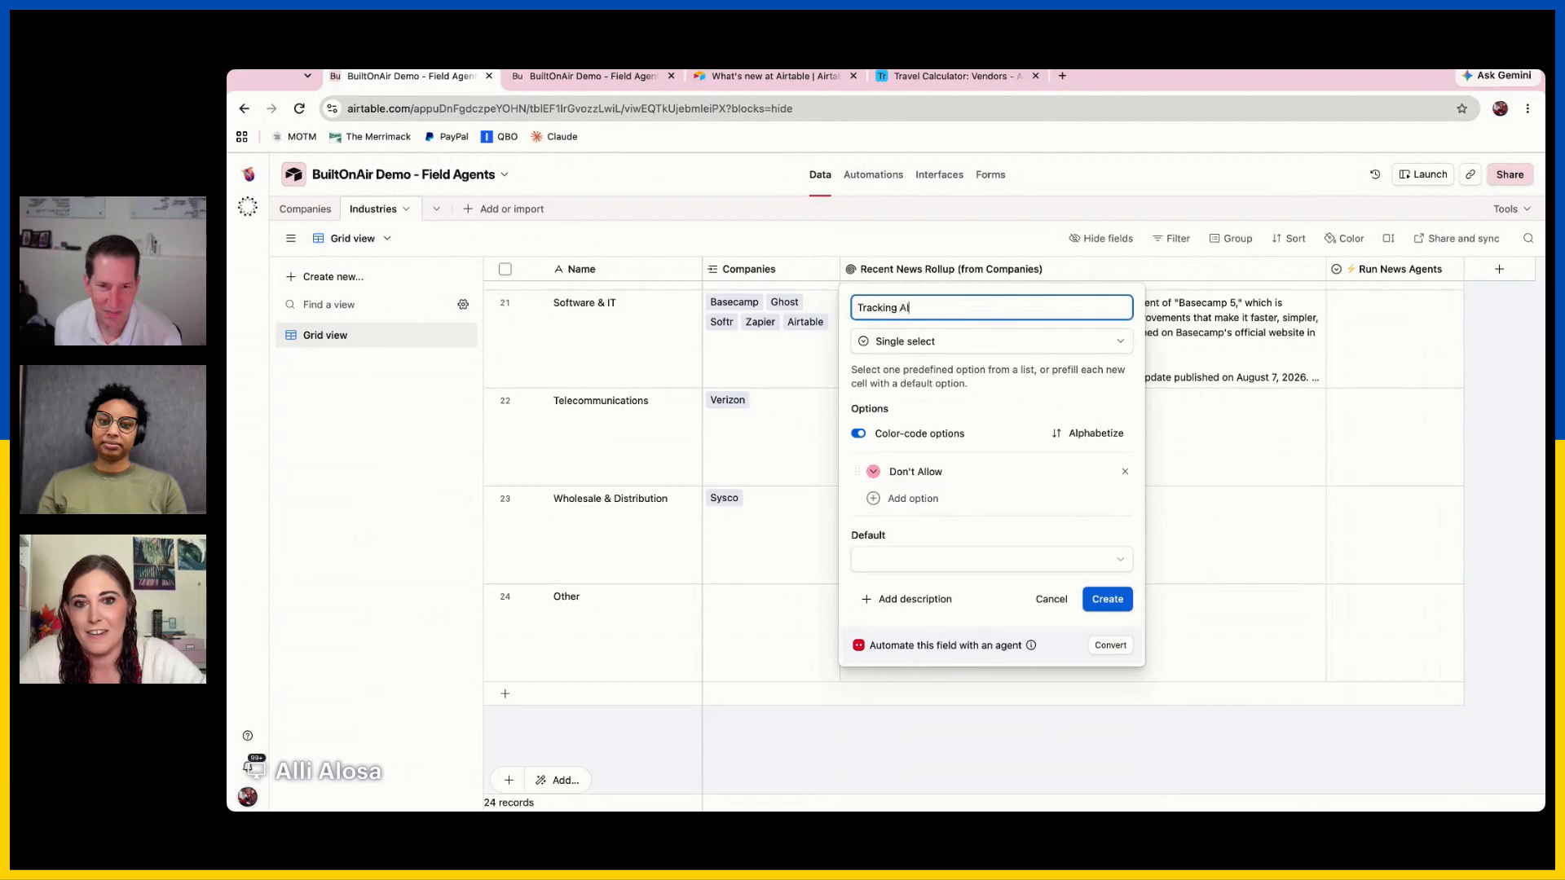
type("?")
key("Return")
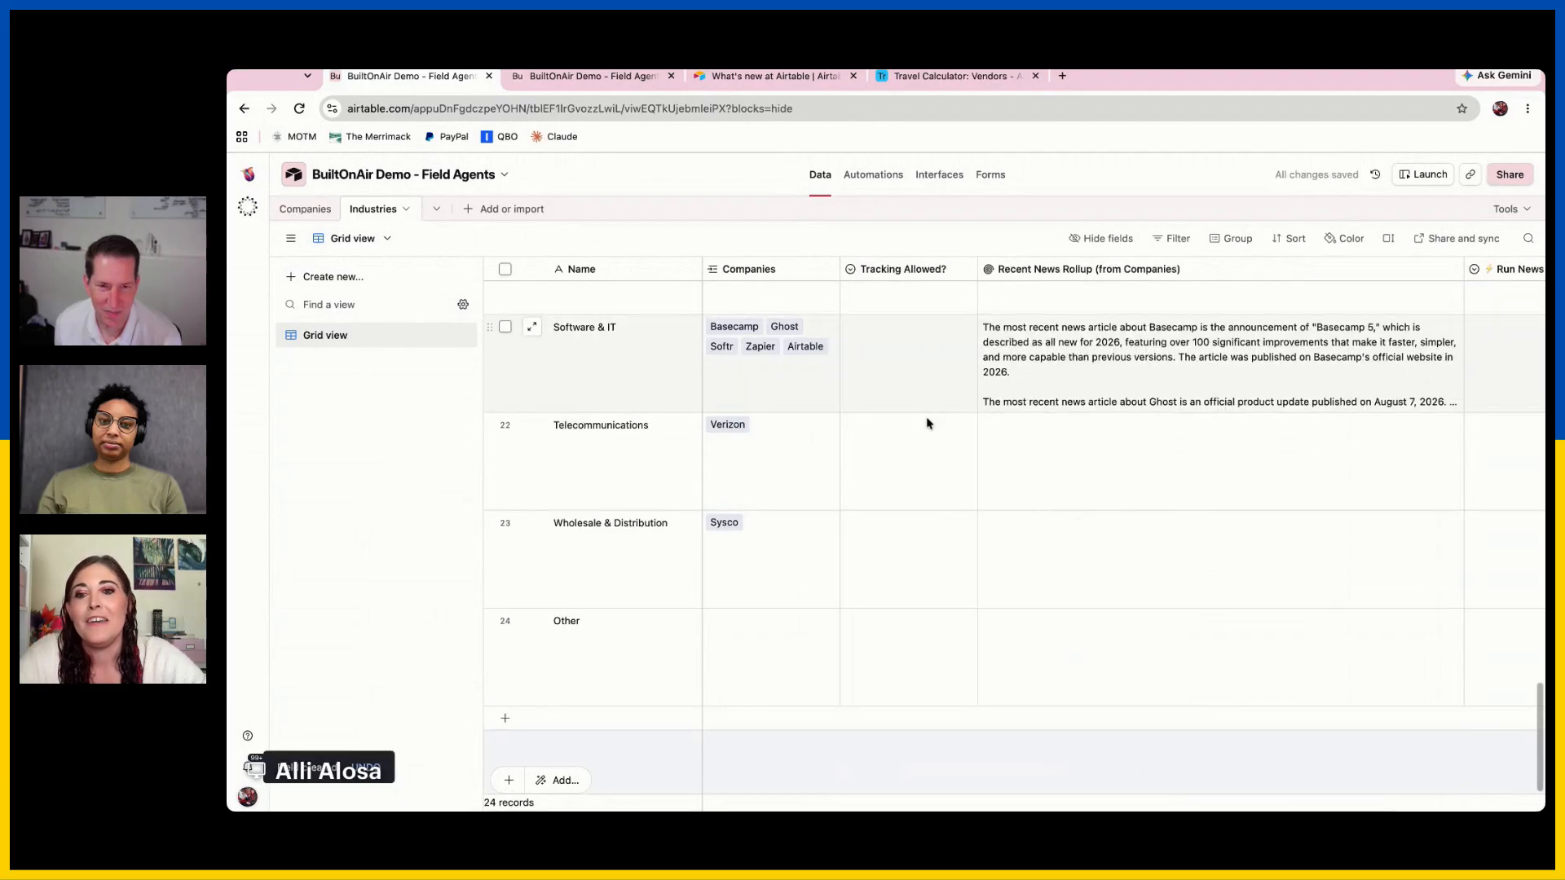
Set Tracking Allowed? to Don't Allow for the Software & IT industry
left_click(921, 462)
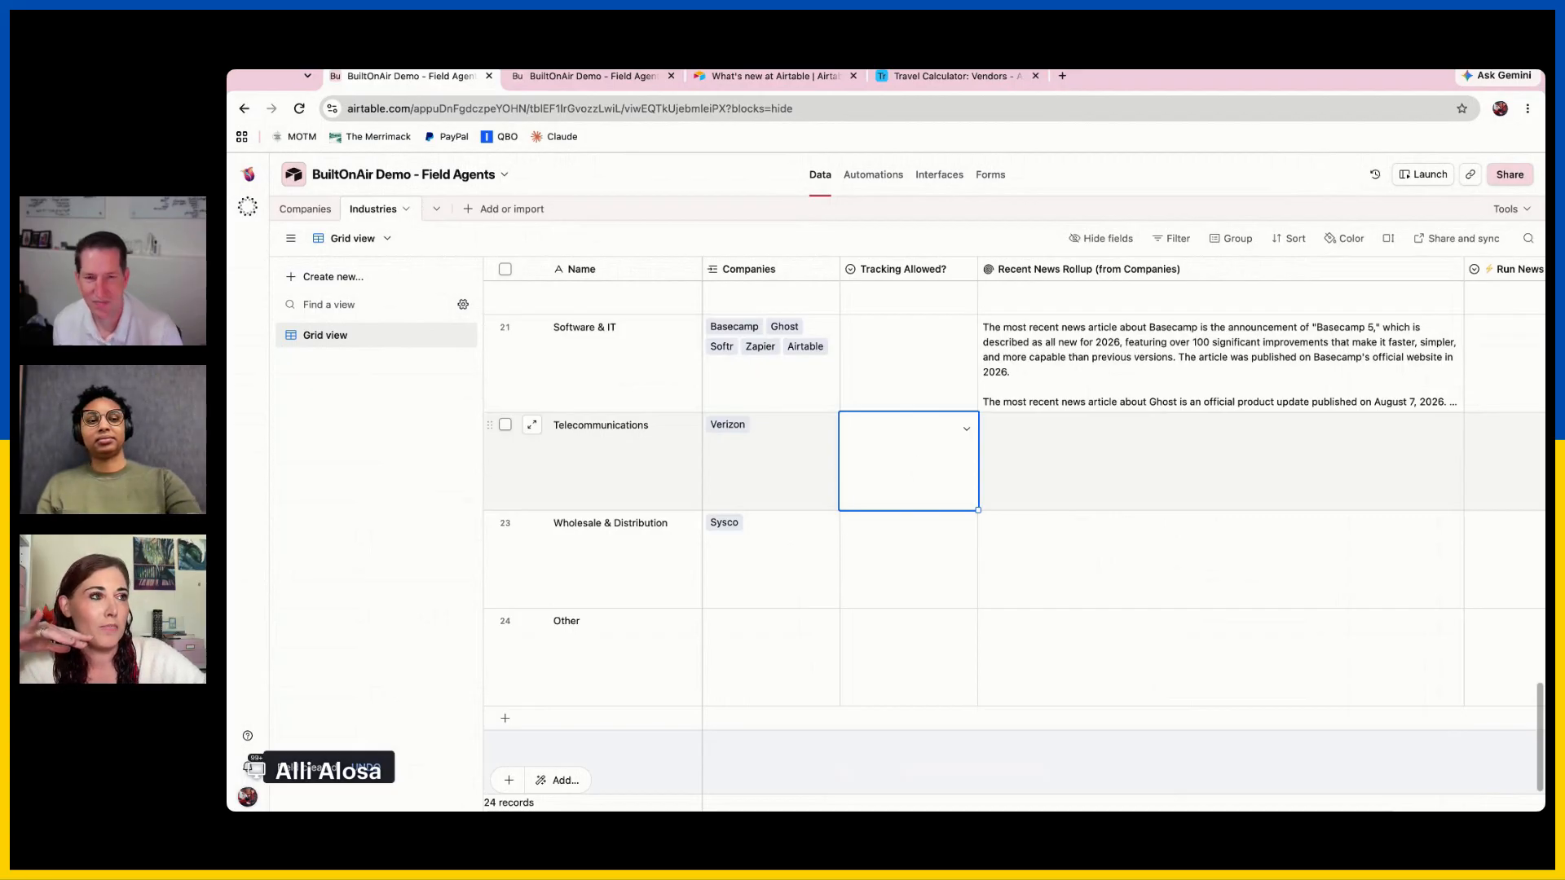
key("Return")
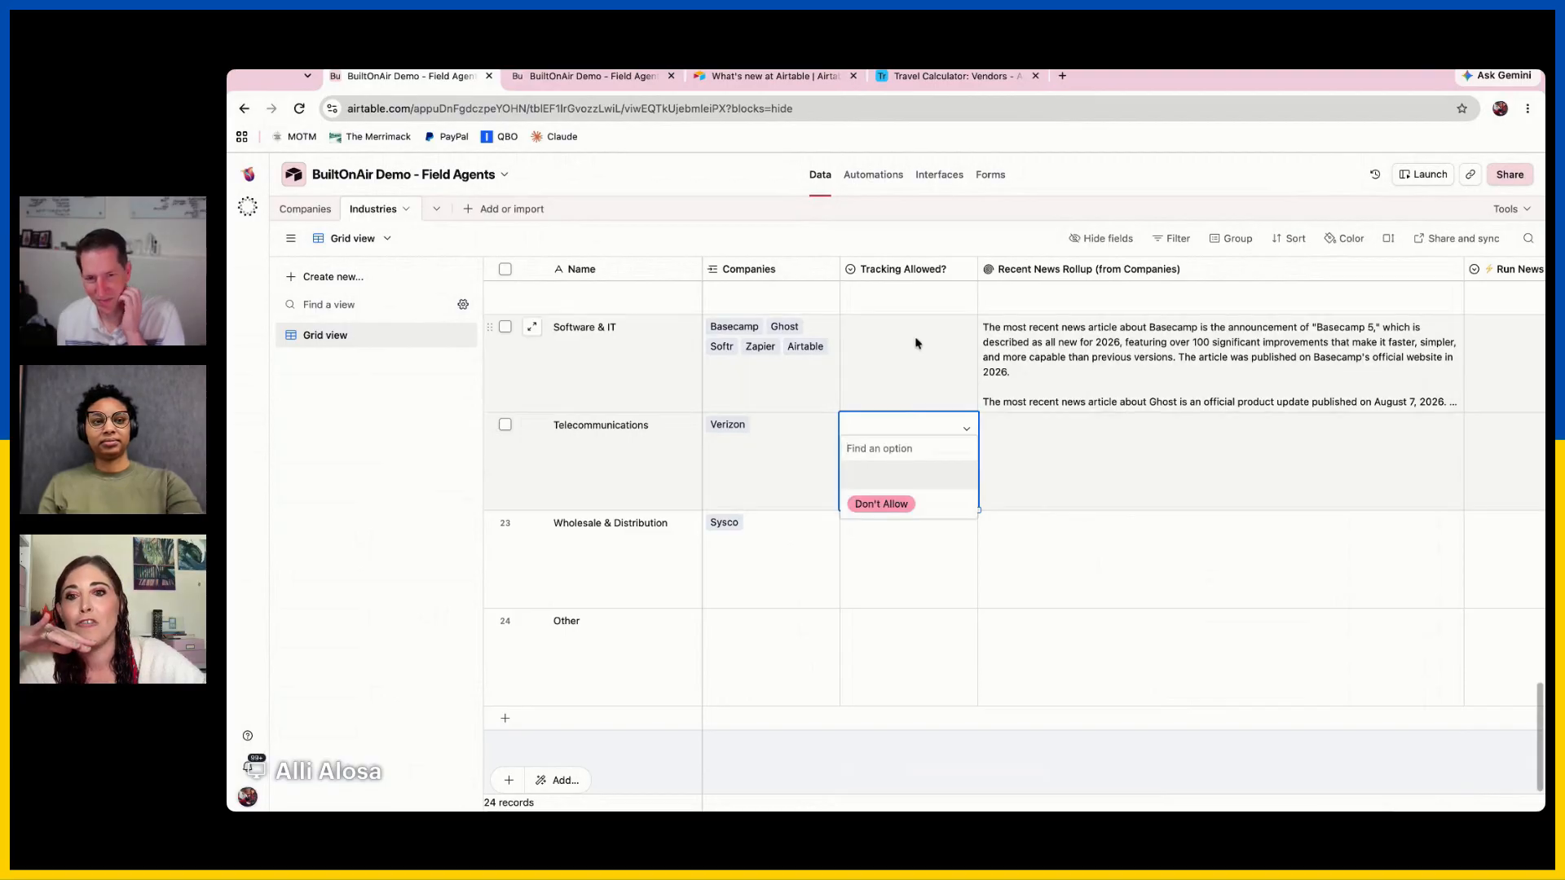
left_click(928, 407)
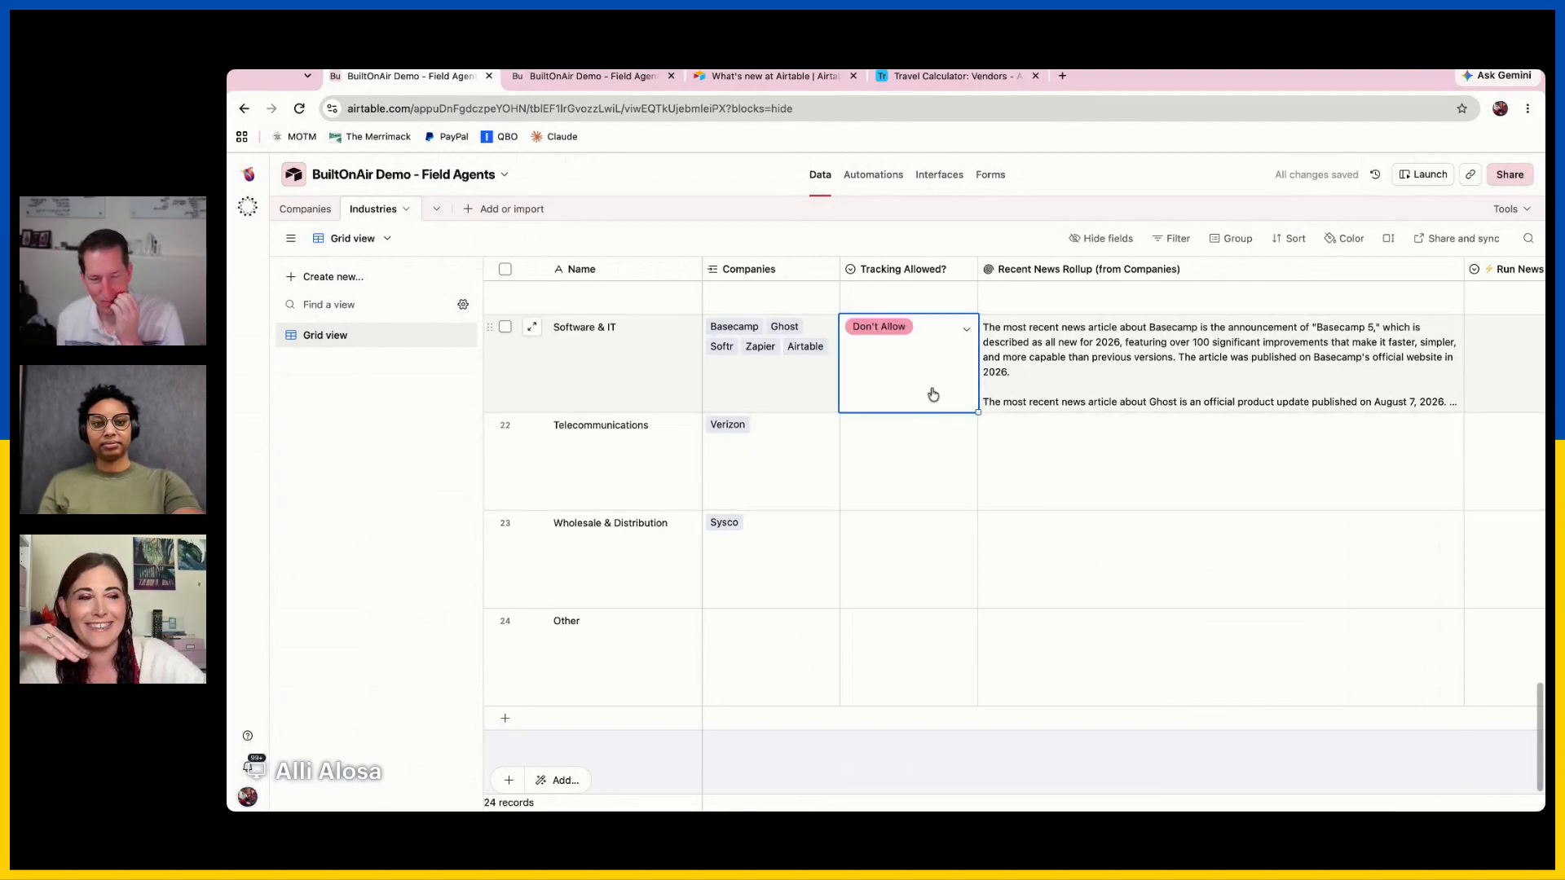
scroll(933, 395, "up", 1)
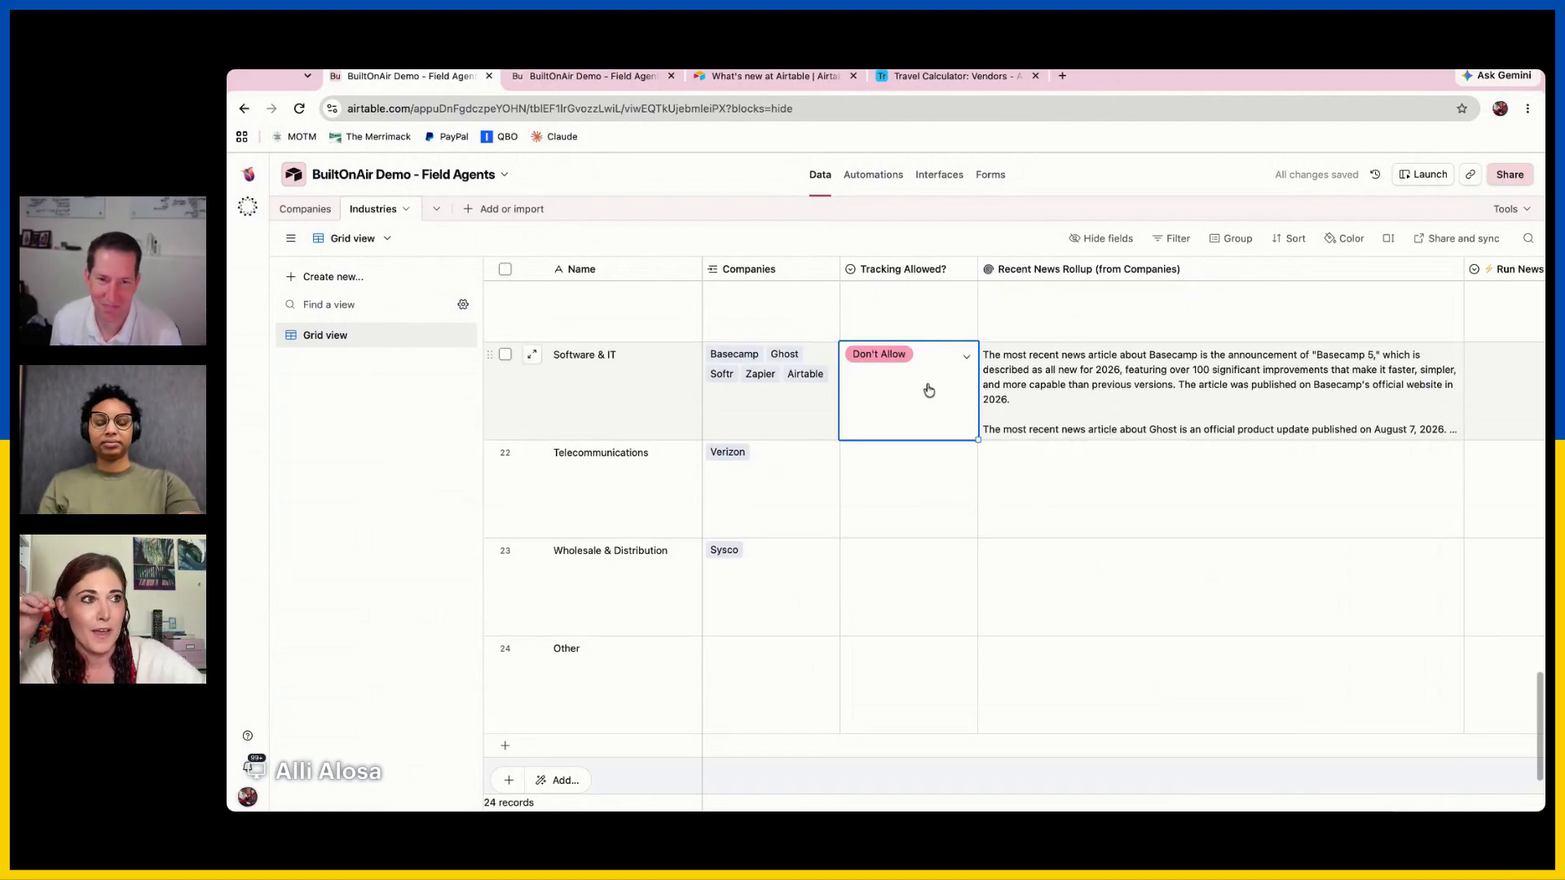
In the Companies table, create a lookup field named Tracking Allowed? that pulls Tracking Allowed? through the Industry link
left_click(317, 216)
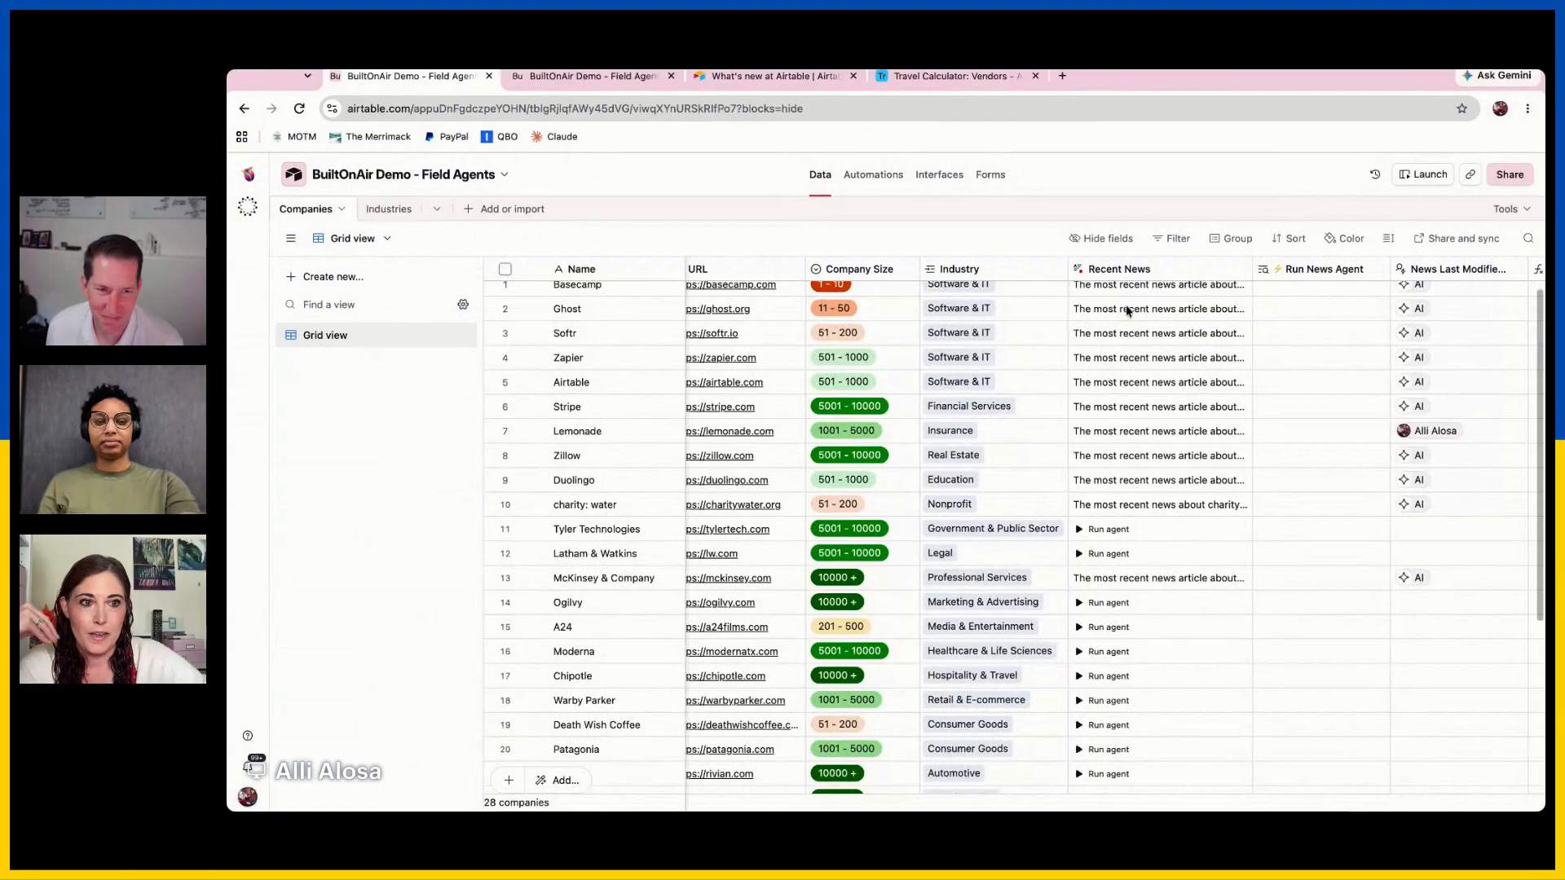
scroll(1128, 311, "right", 5)
left_click(1463, 269)
scroll(1282, 570, "down", 5)
left_click(1279, 601)
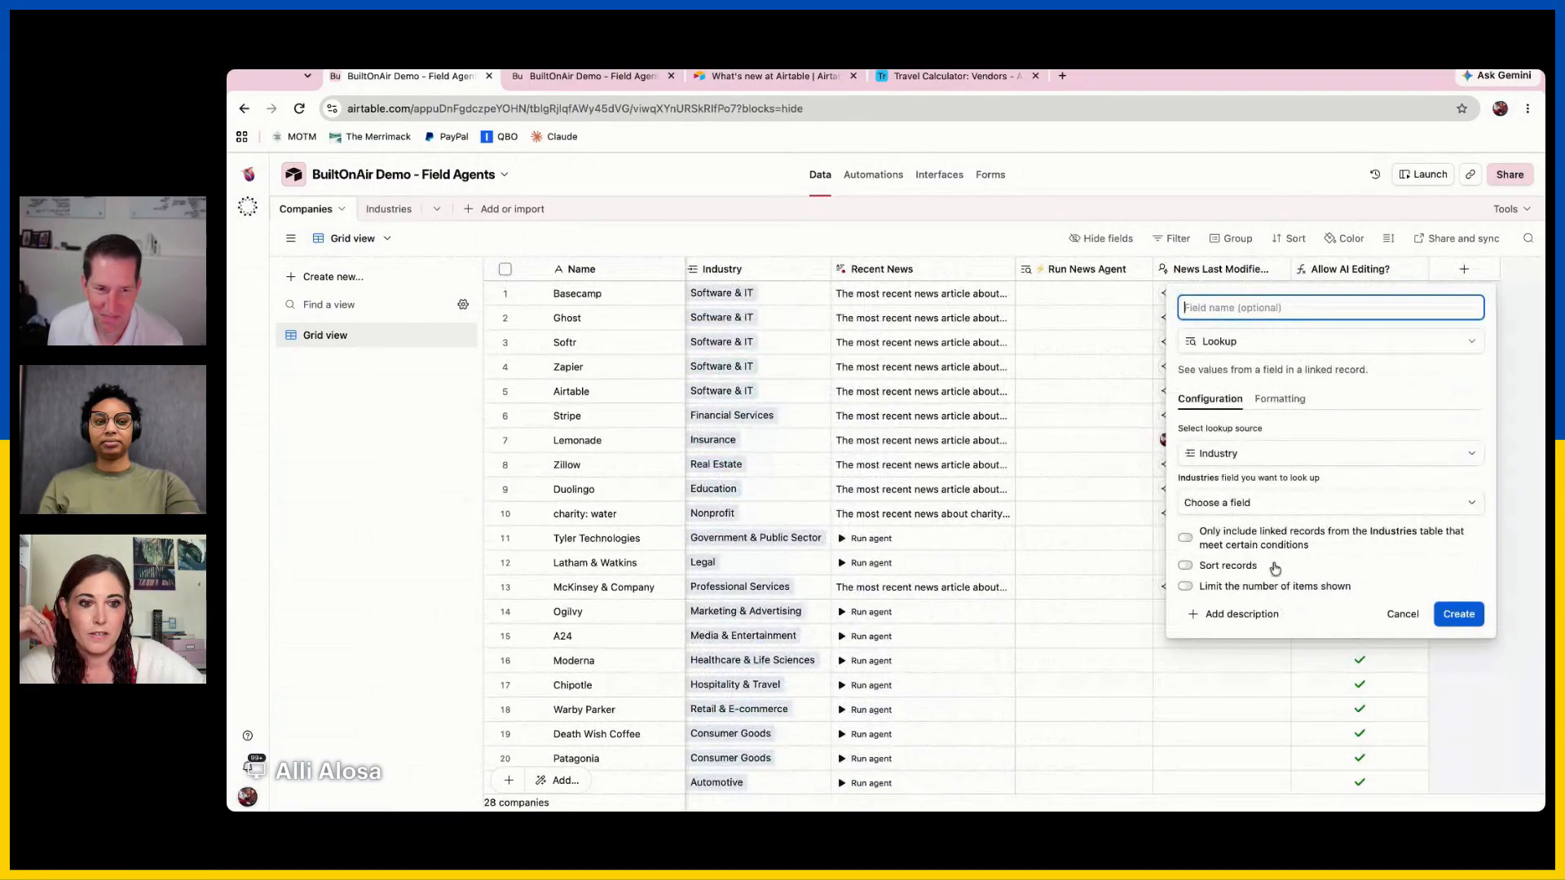
left_click(1262, 503)
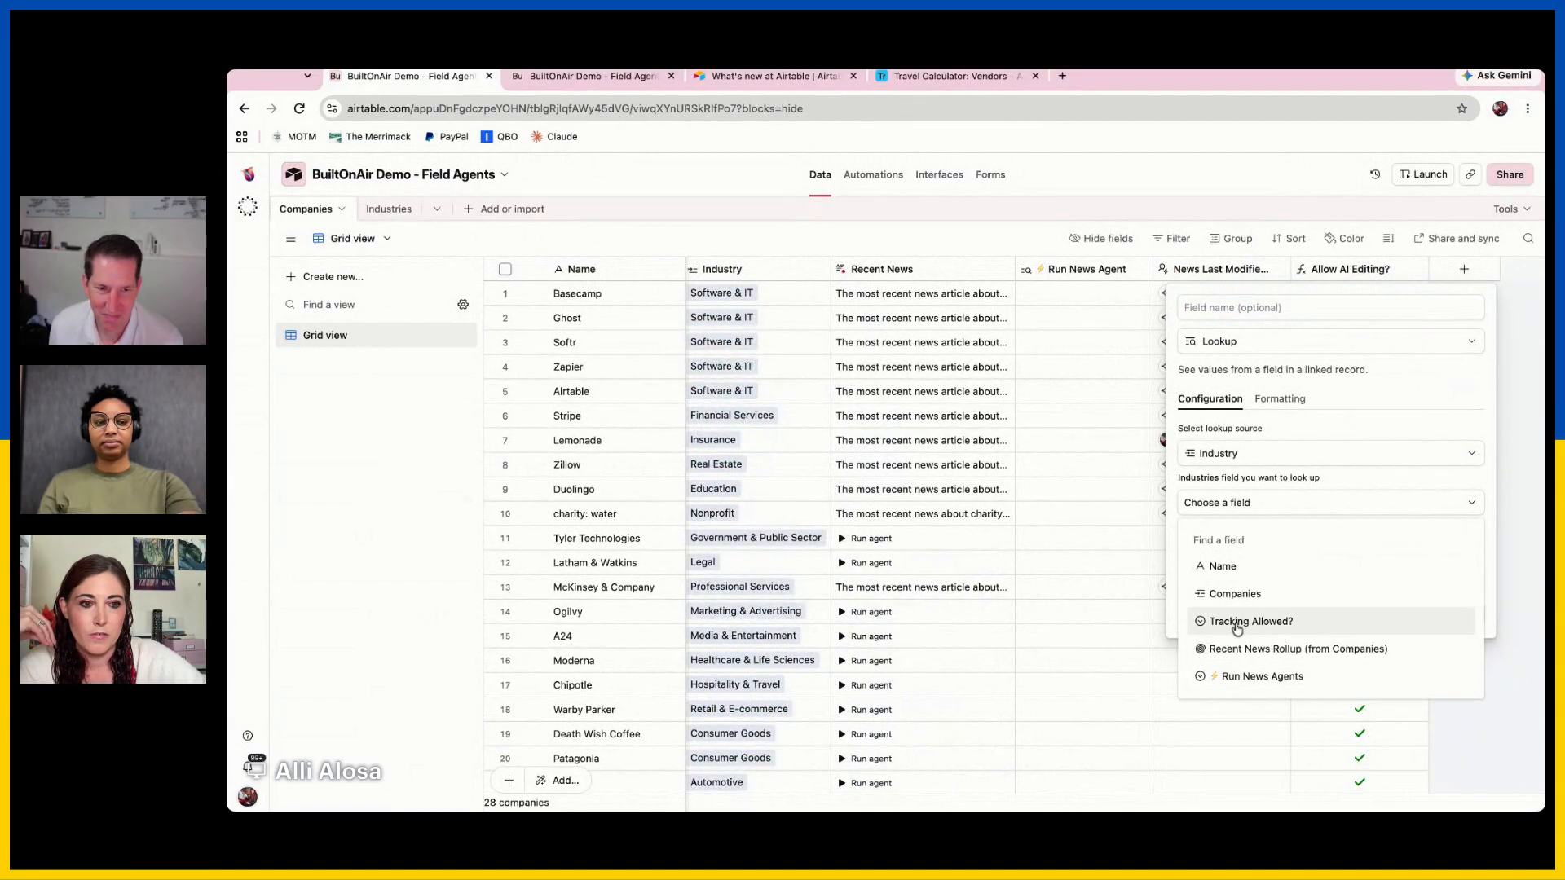
left_click(1237, 625)
left_click(1251, 310)
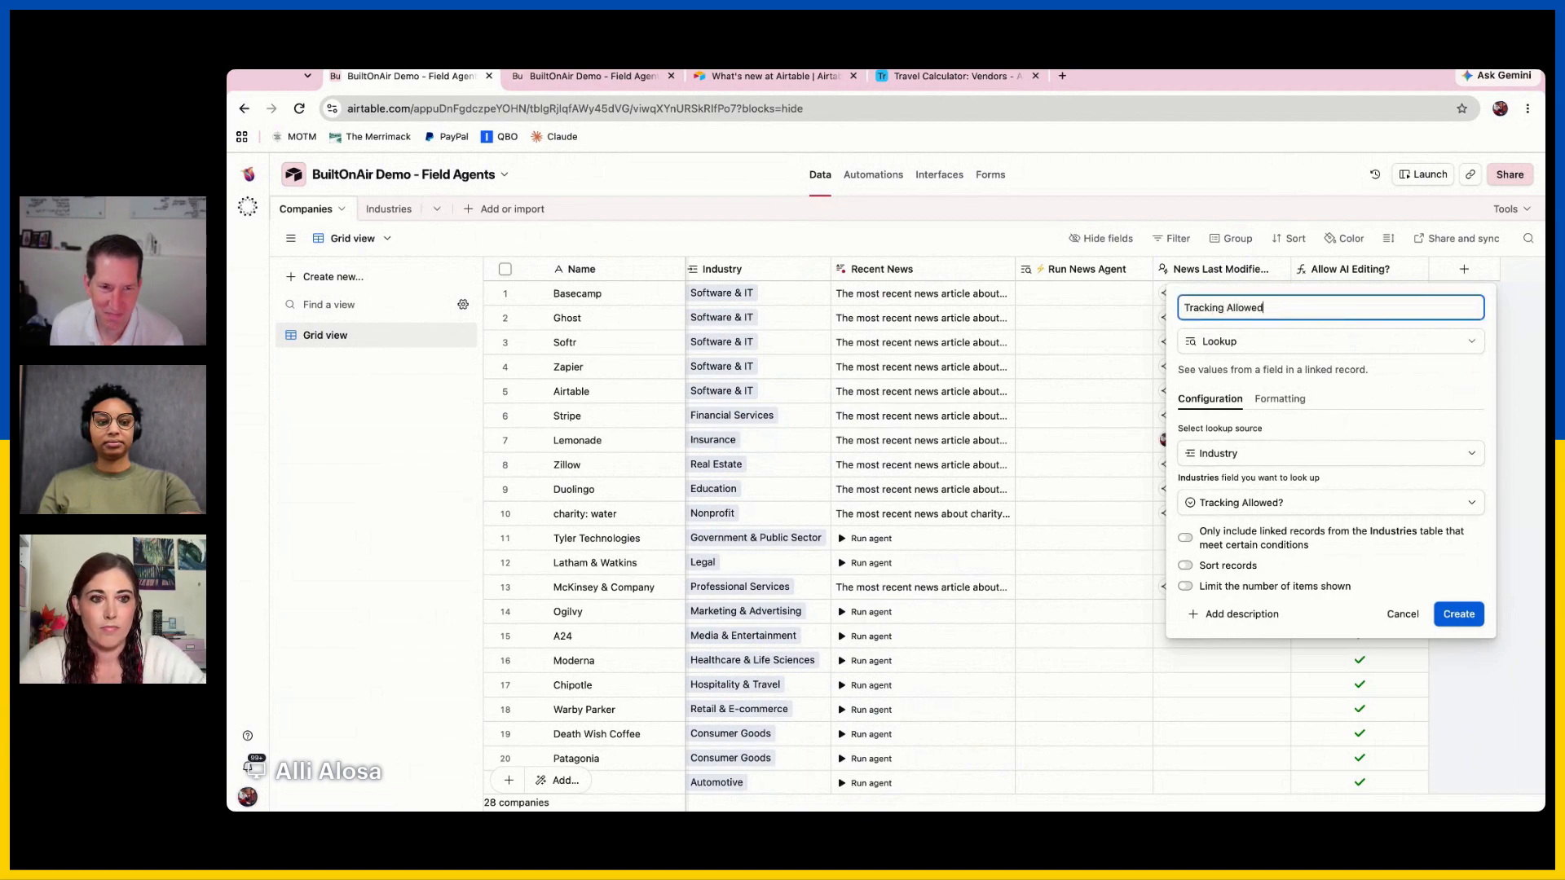
key("Return")
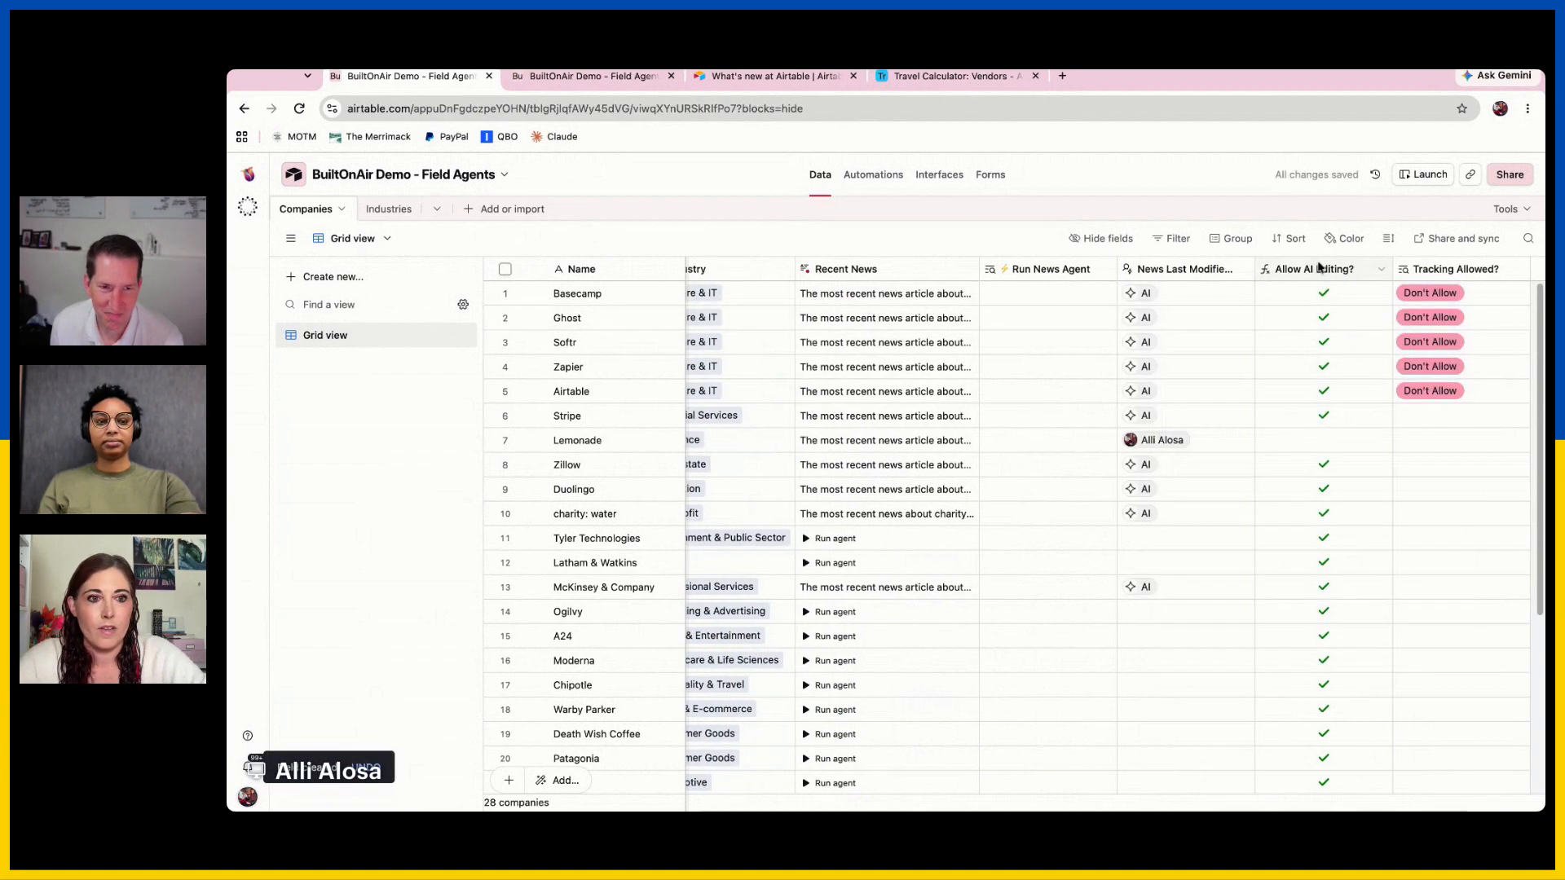
Change the Allow AI Editing? formula's outer function to AND and replace both News Last Modified By conditions with {Tracking ALlowed?} !=
double_click(1320, 267)
left_click(1353, 451)
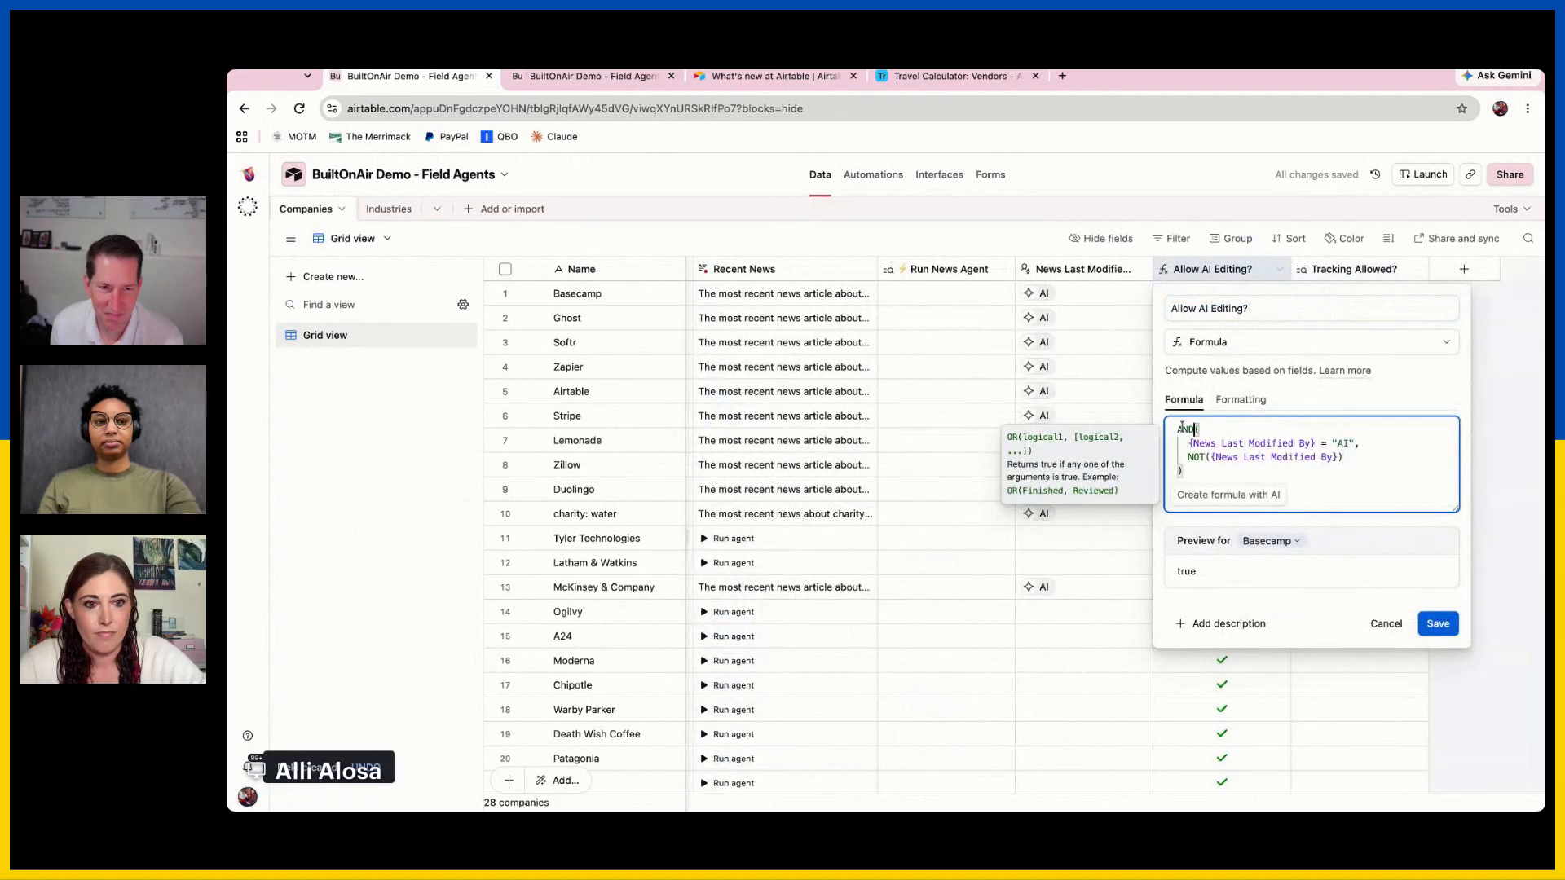
left_click(1189, 444)
key("shift+End")
key("shift+Down")
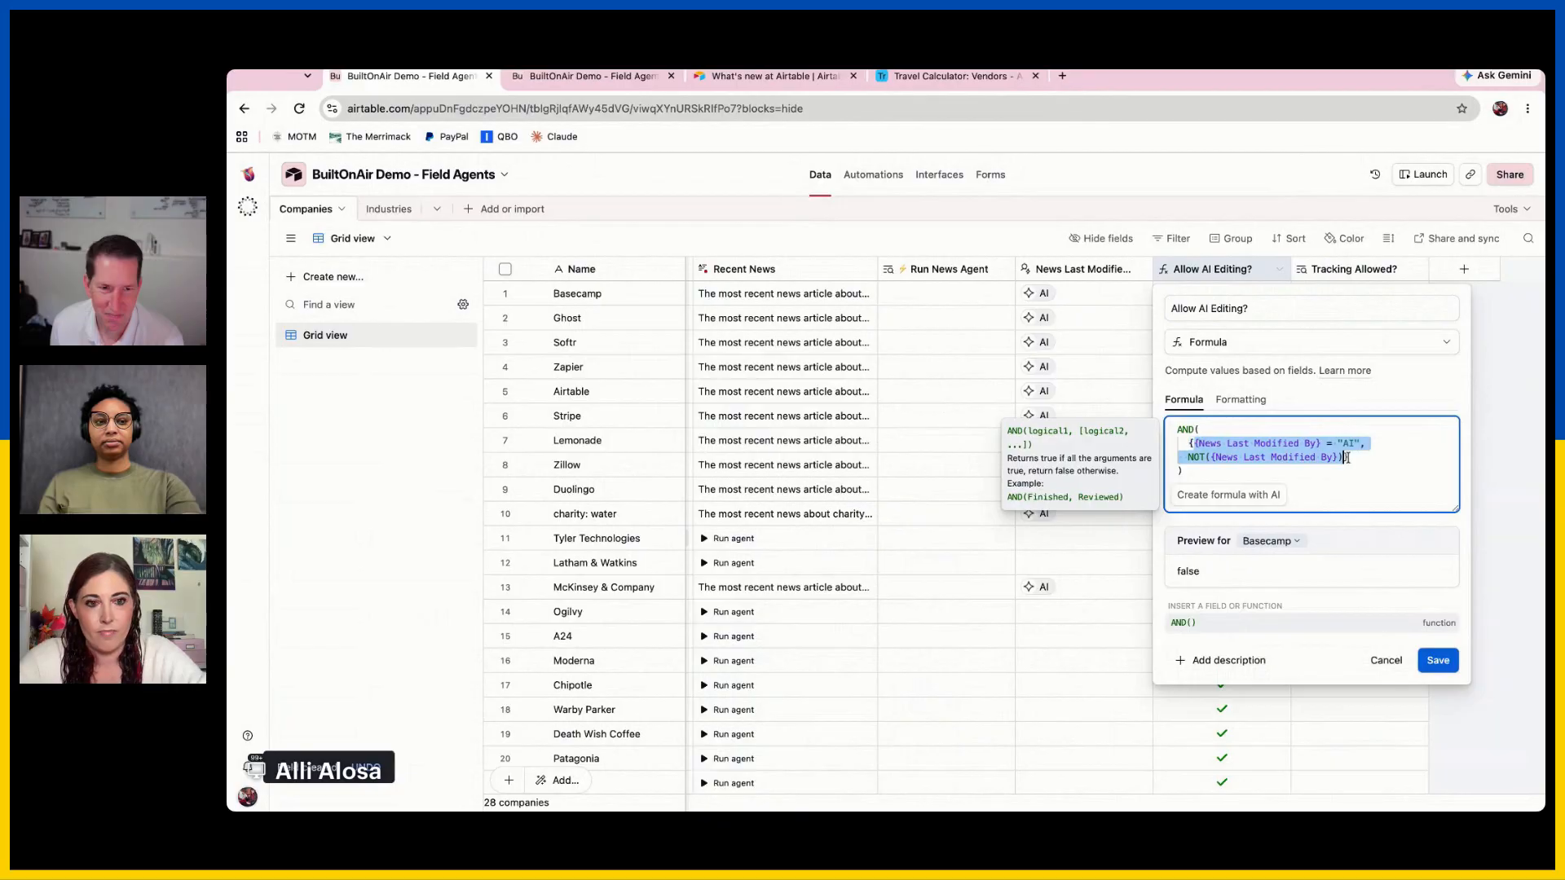
type("{Tracking ALlowed?} !=")
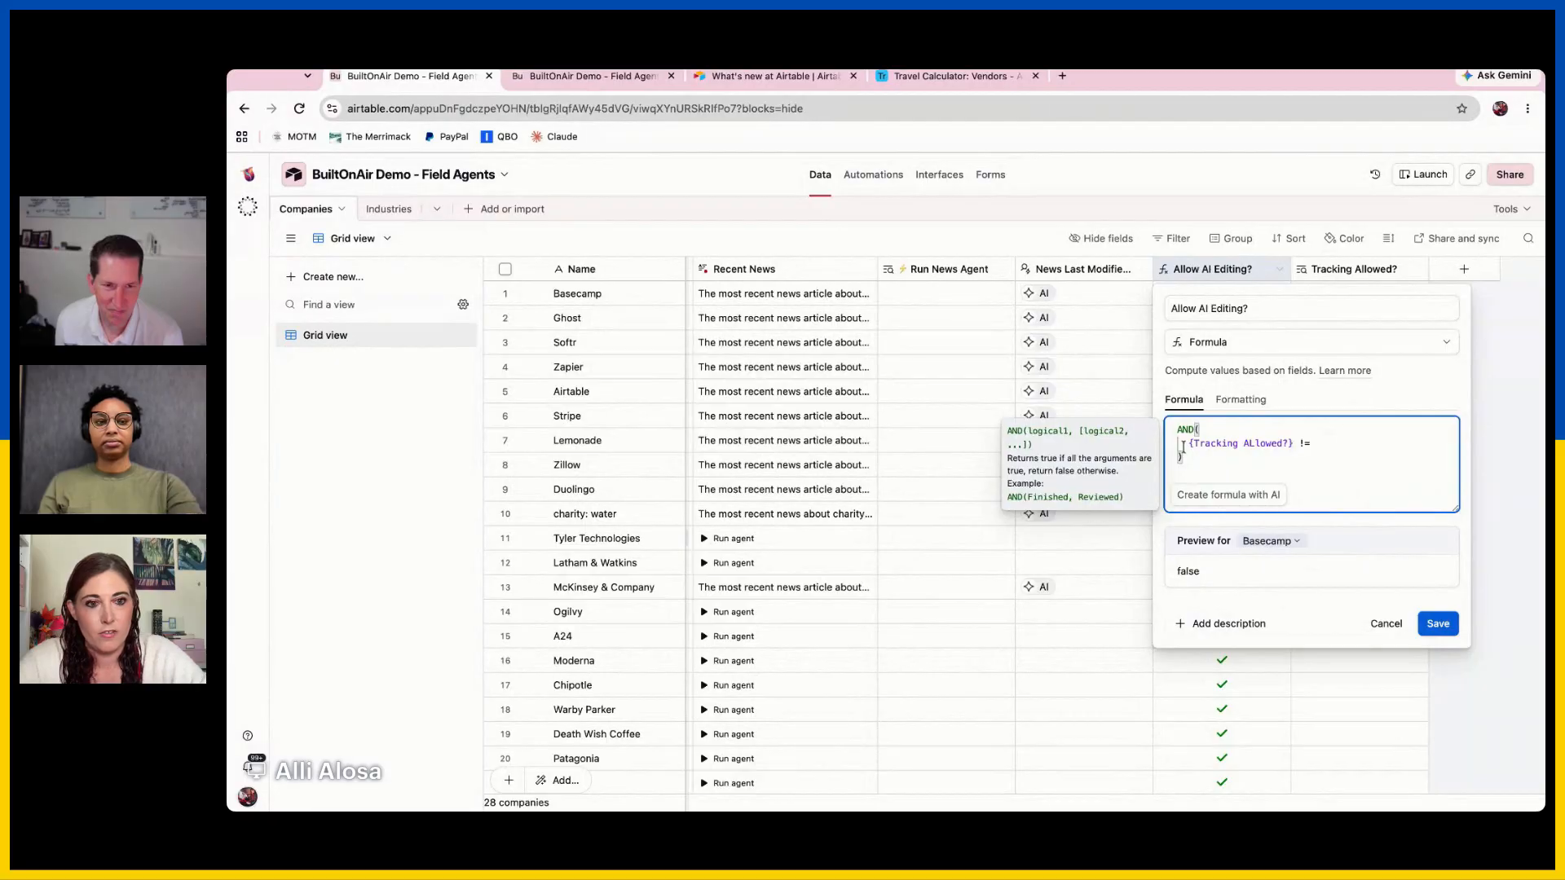
Replace the condition in the Allow AI Editing? formula with NOT(FIND("Don't Track", {Tracking Allowed?})) and save the field
type("NOT( ")
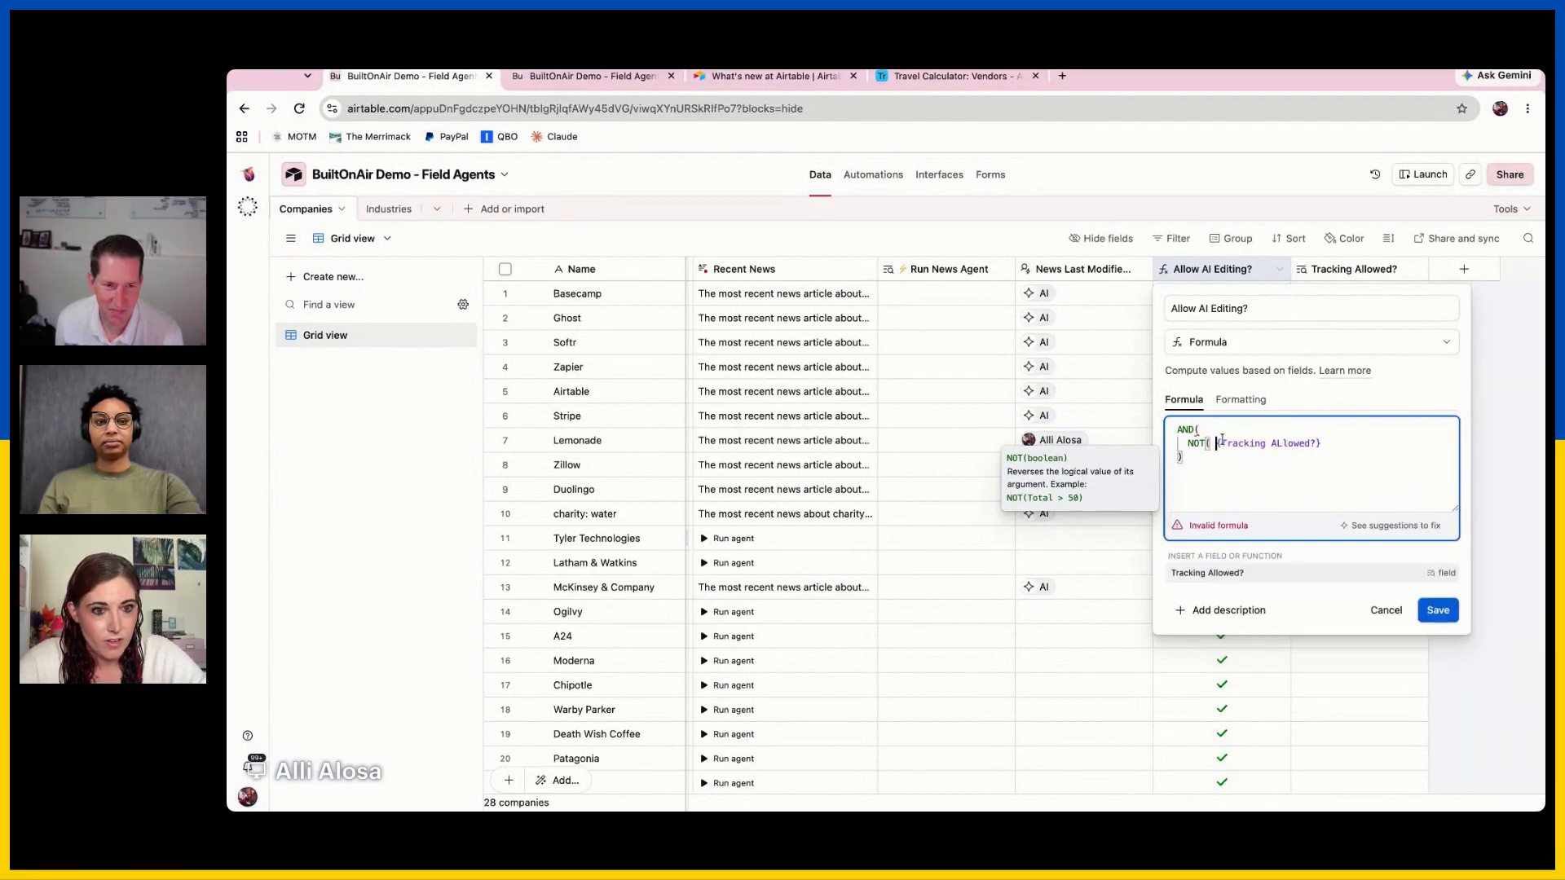
type("FIND(\"")
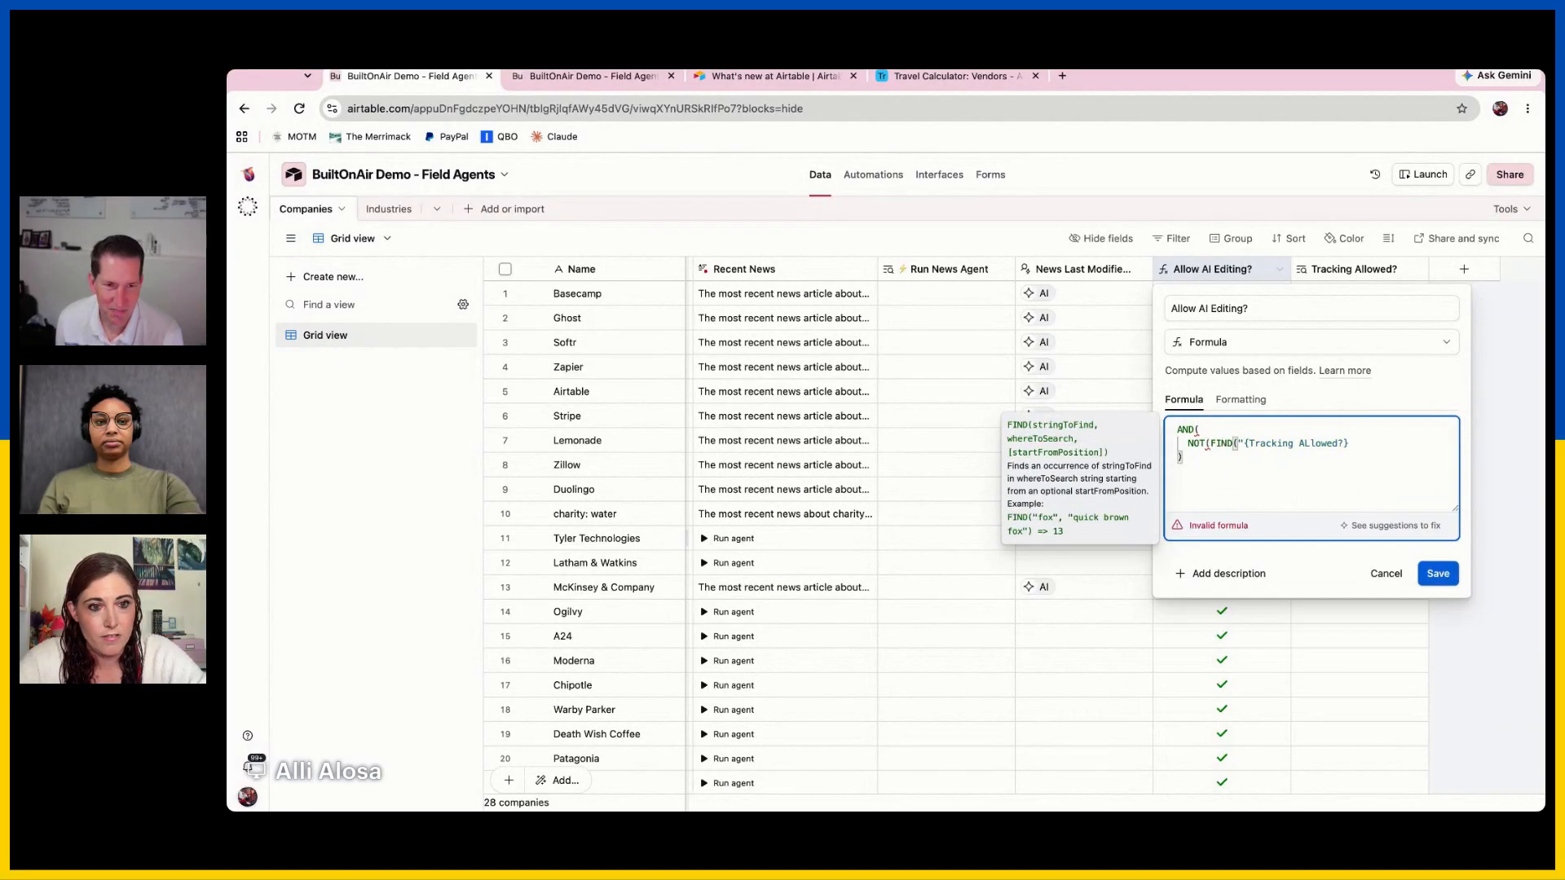
scroll(1369, 683, "left", 3)
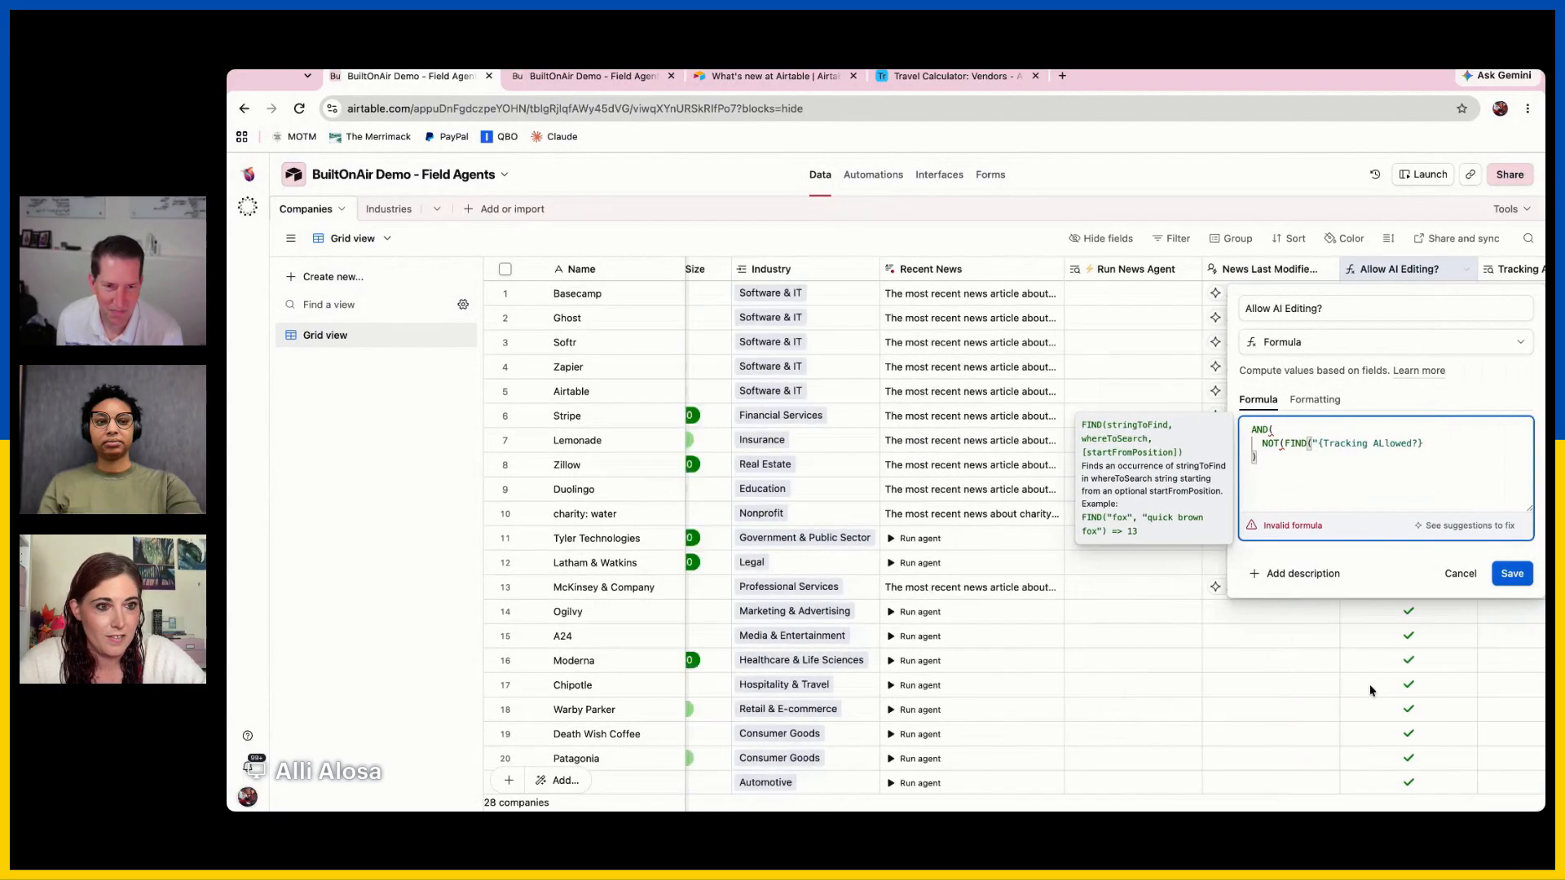
scroll(1369, 683, "left", 3)
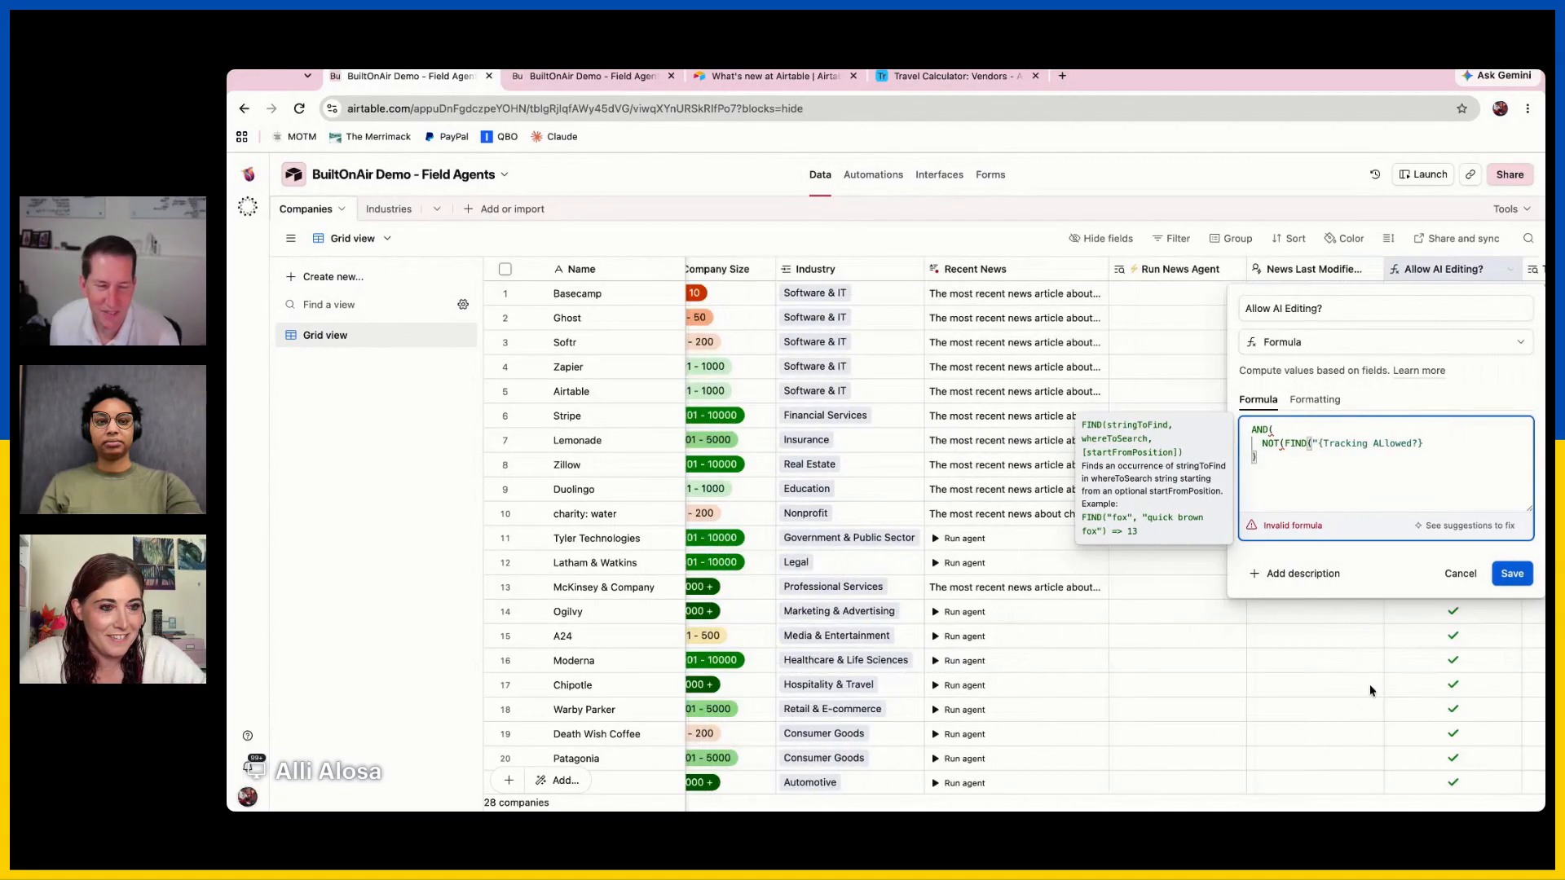
scroll(1369, 683, "right", 5)
scroll(1369, 683, "left", 1)
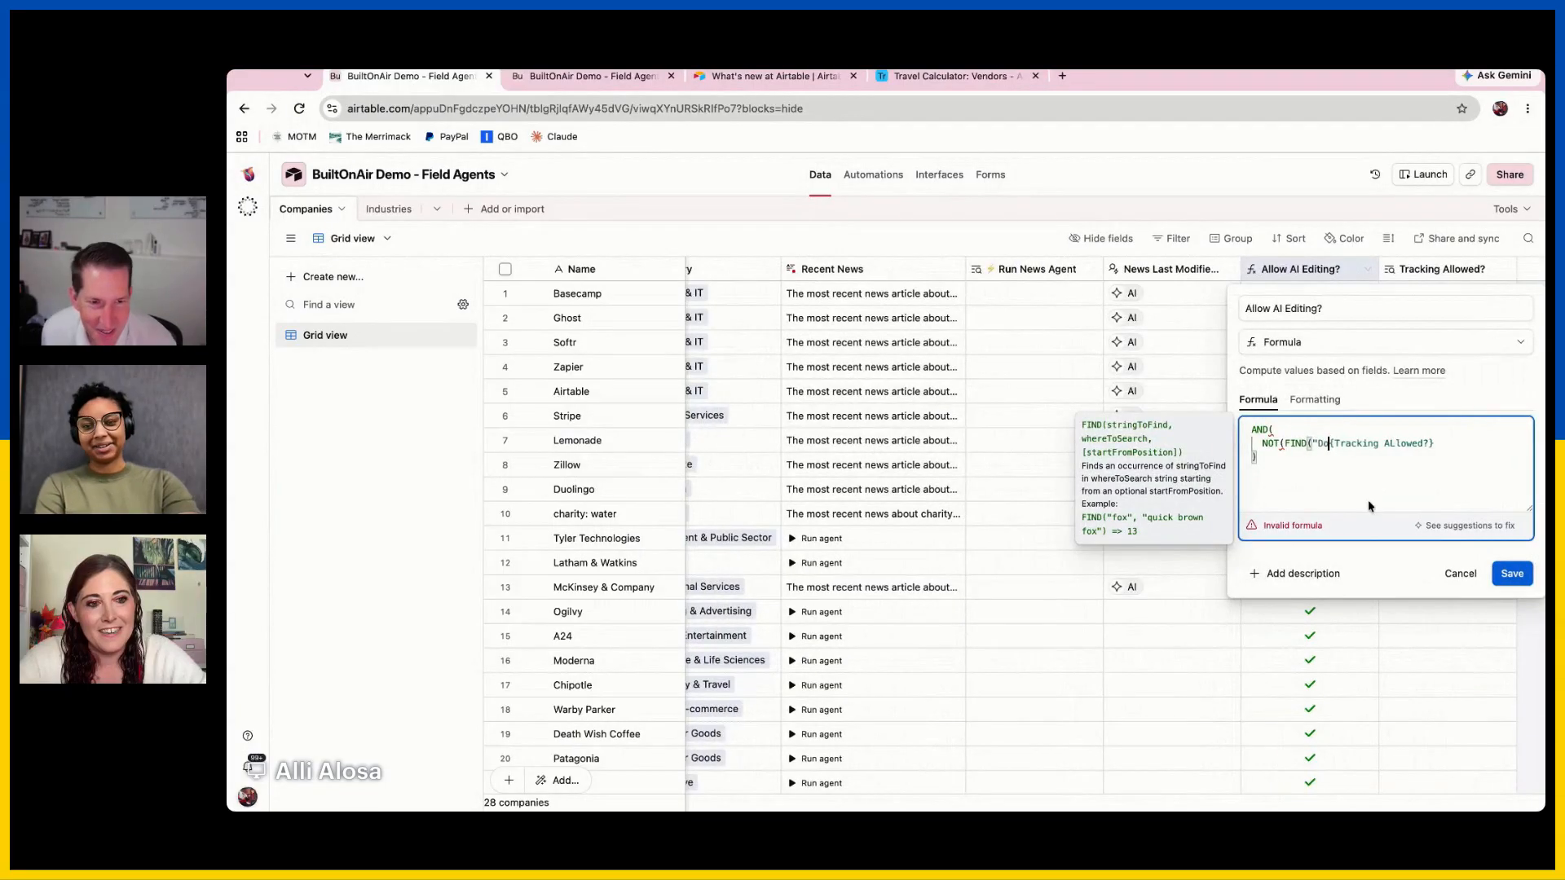
type("Don't Track\",")
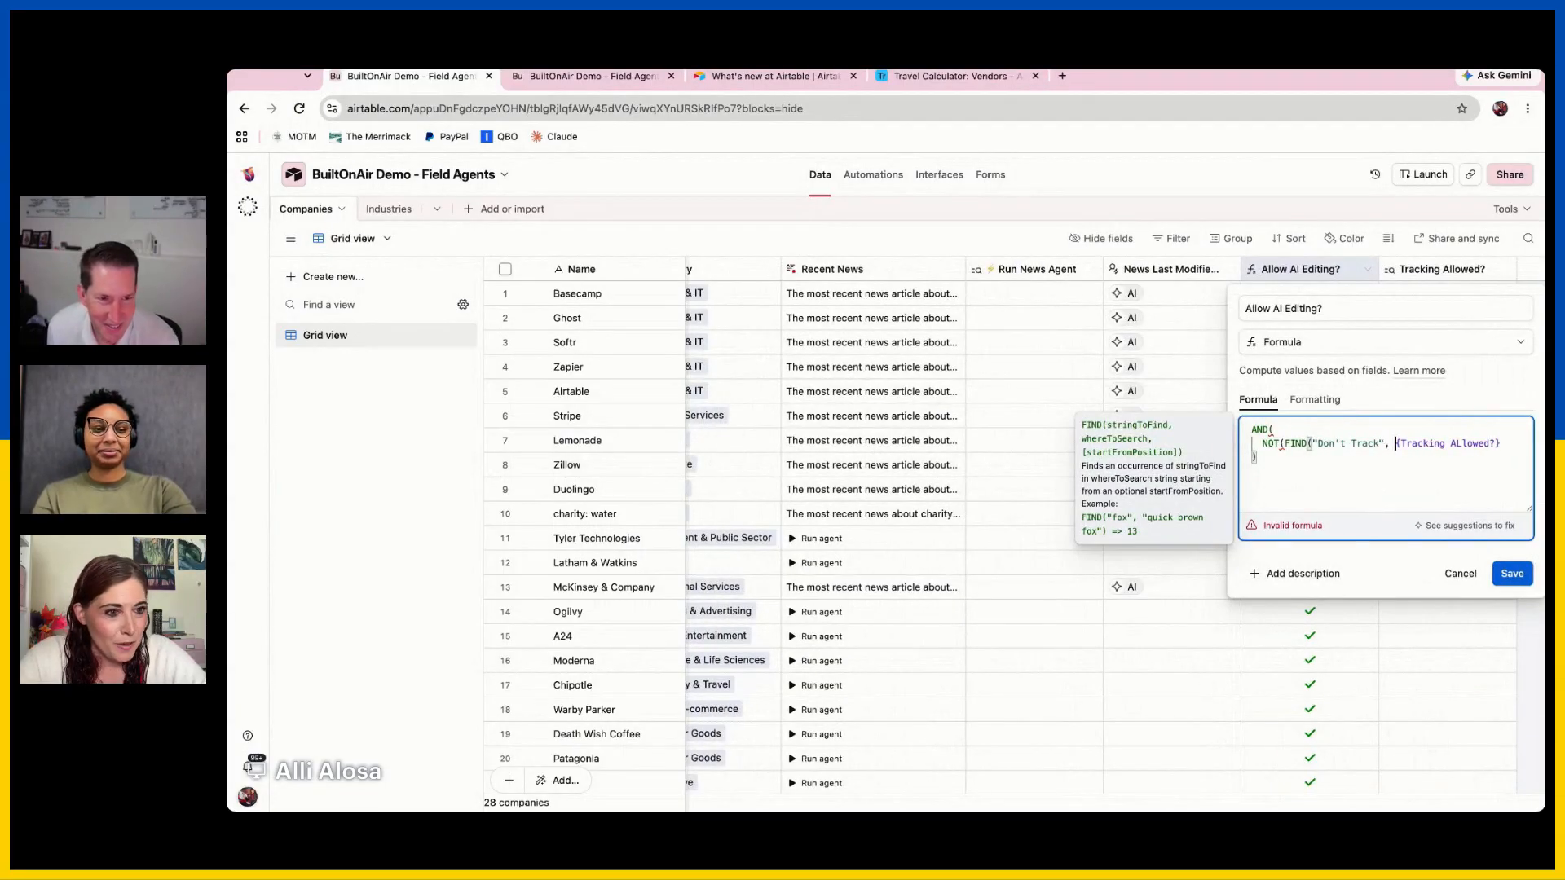
key("End")
type("))")
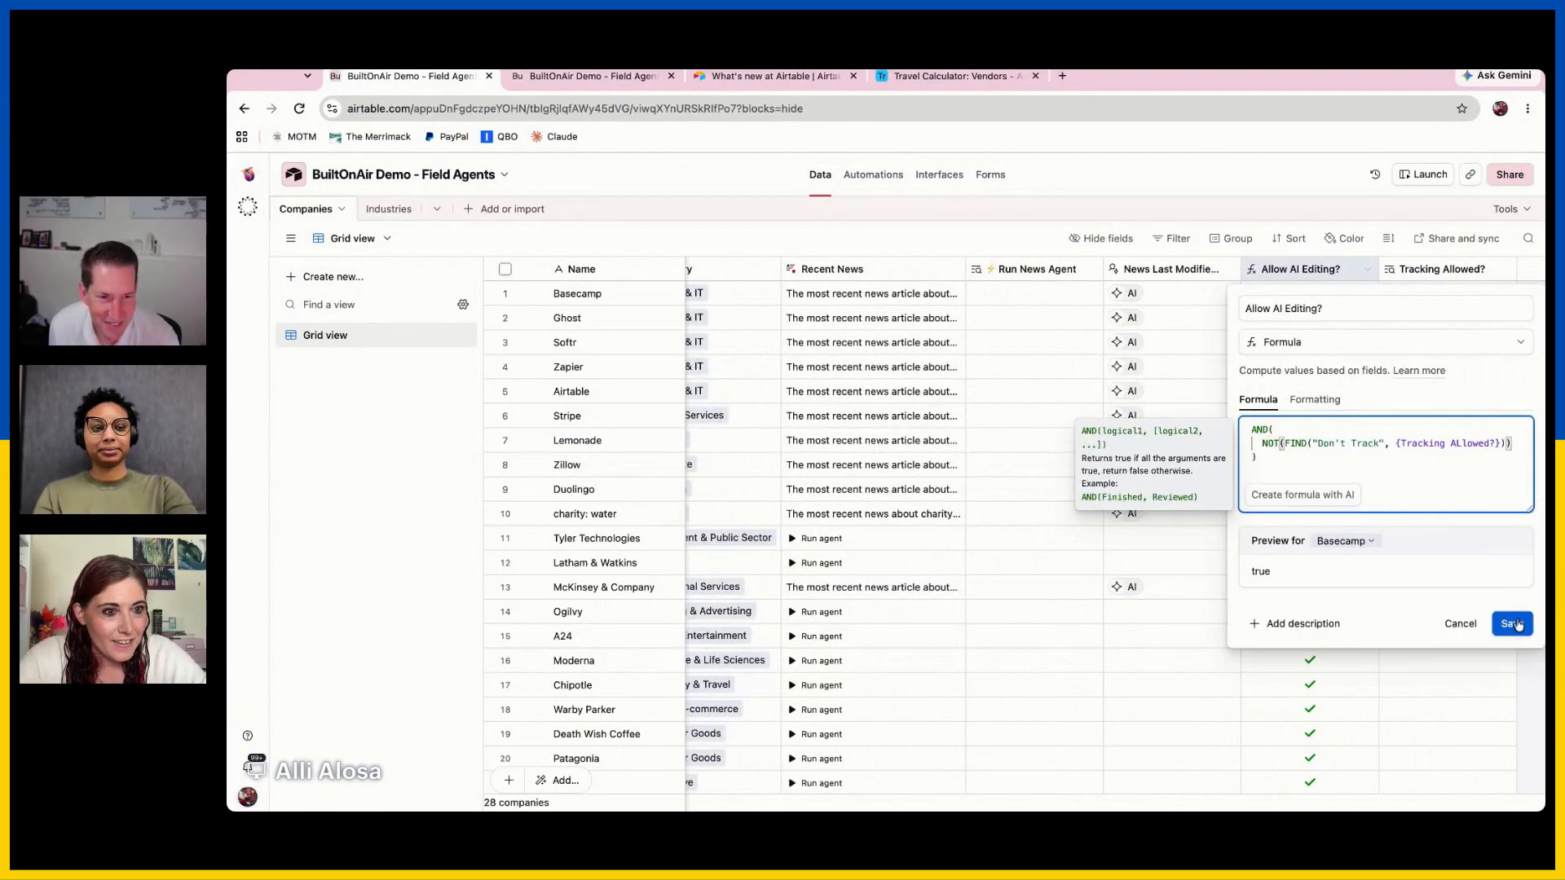
left_click(1512, 624)
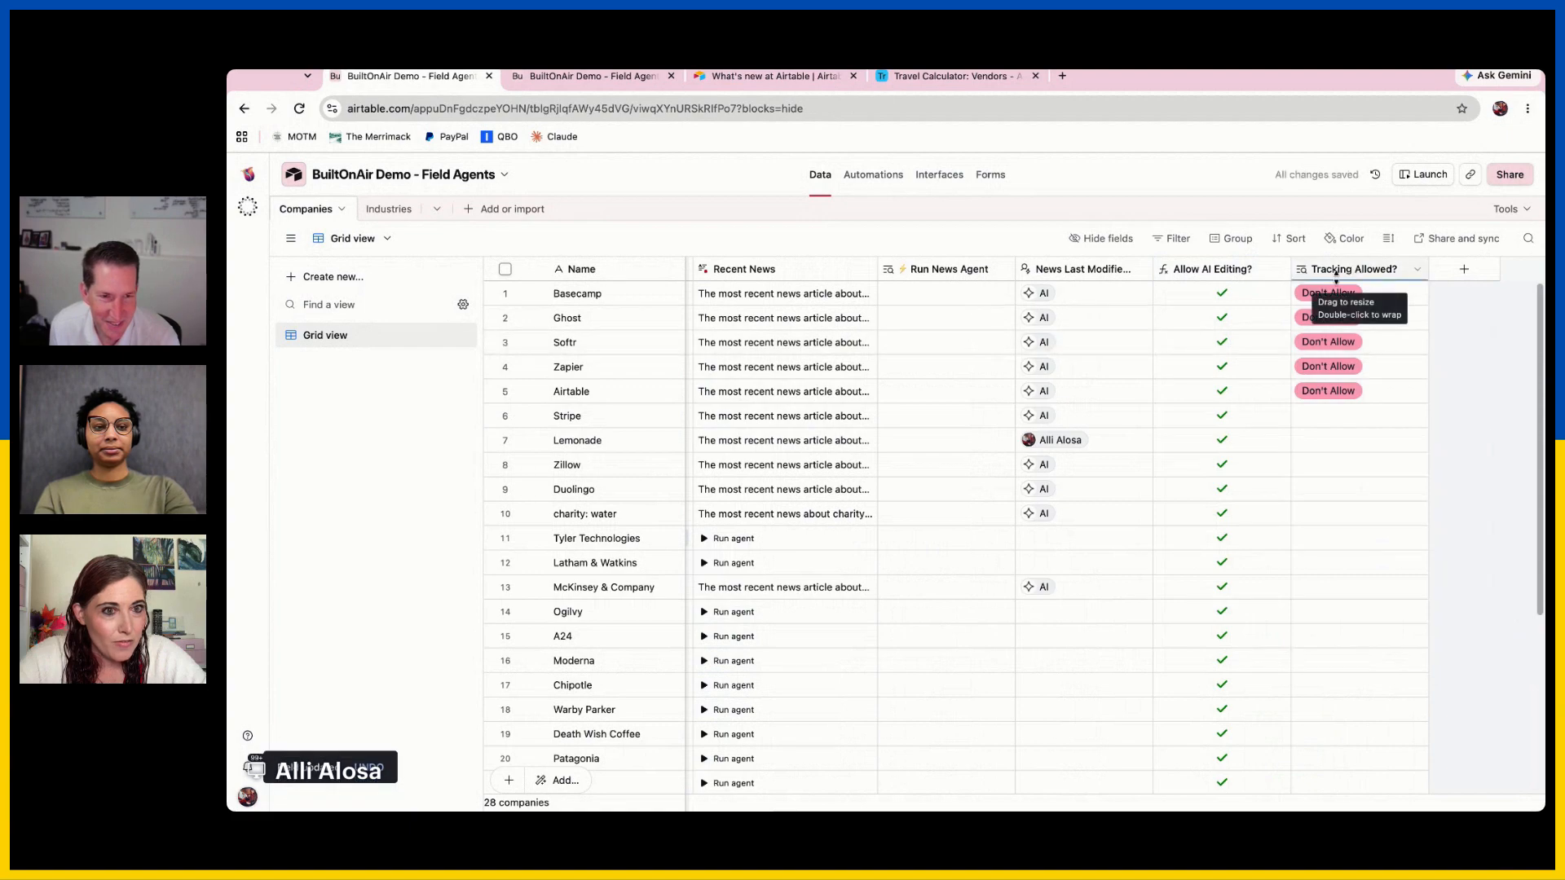
Change the text searched for in the Allow AI Editing? formula to "Don't Allow", save it, and check the first five companies' values
double_click(1244, 269)
double_click(1286, 441)
type("A")
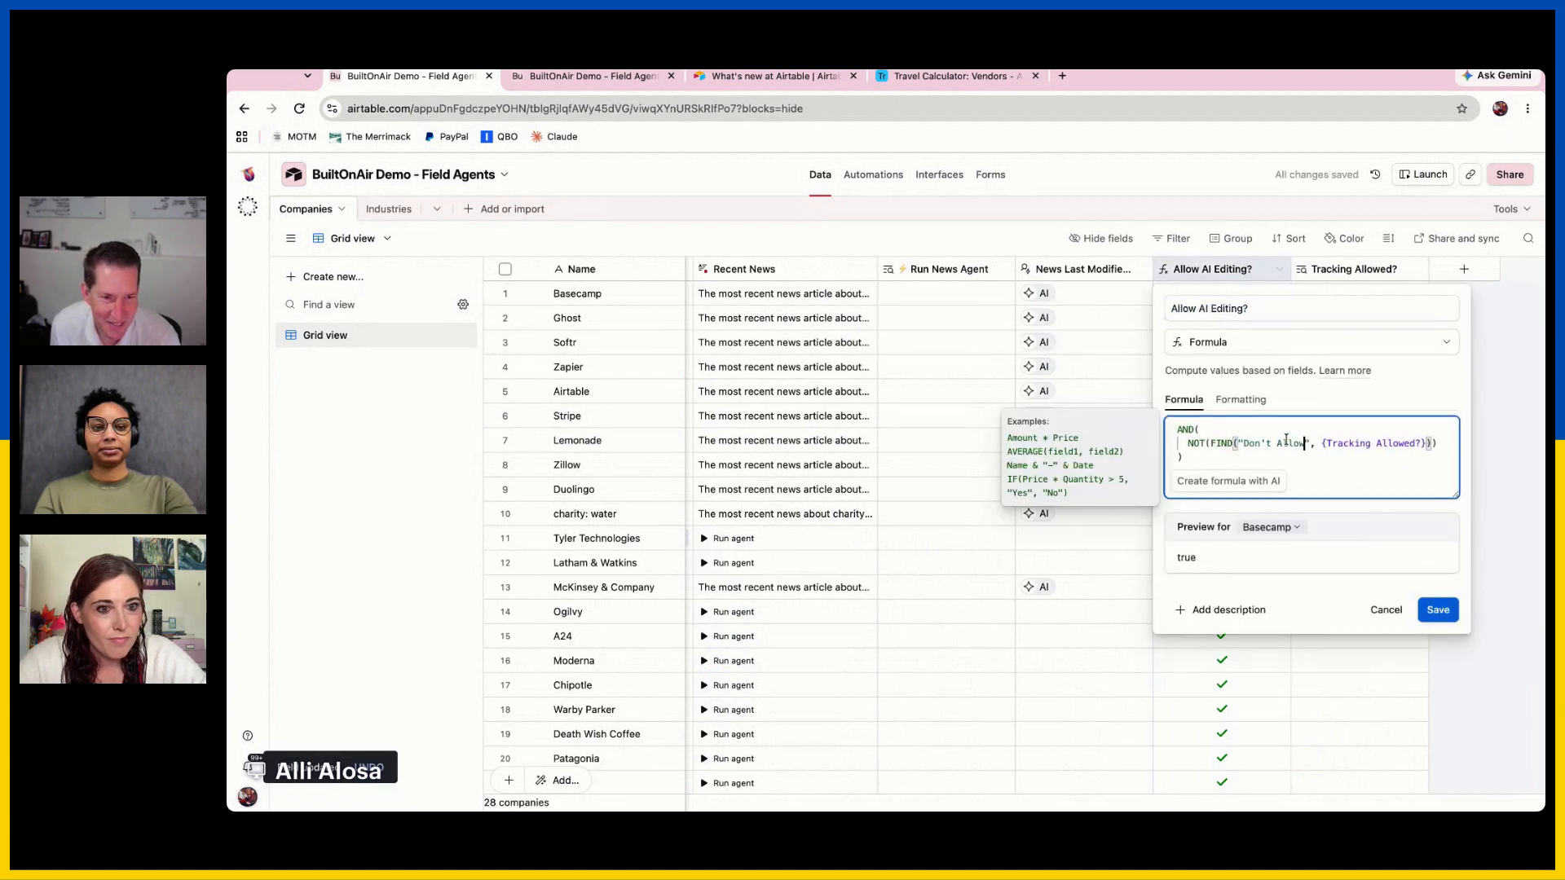
left_click(1439, 612)
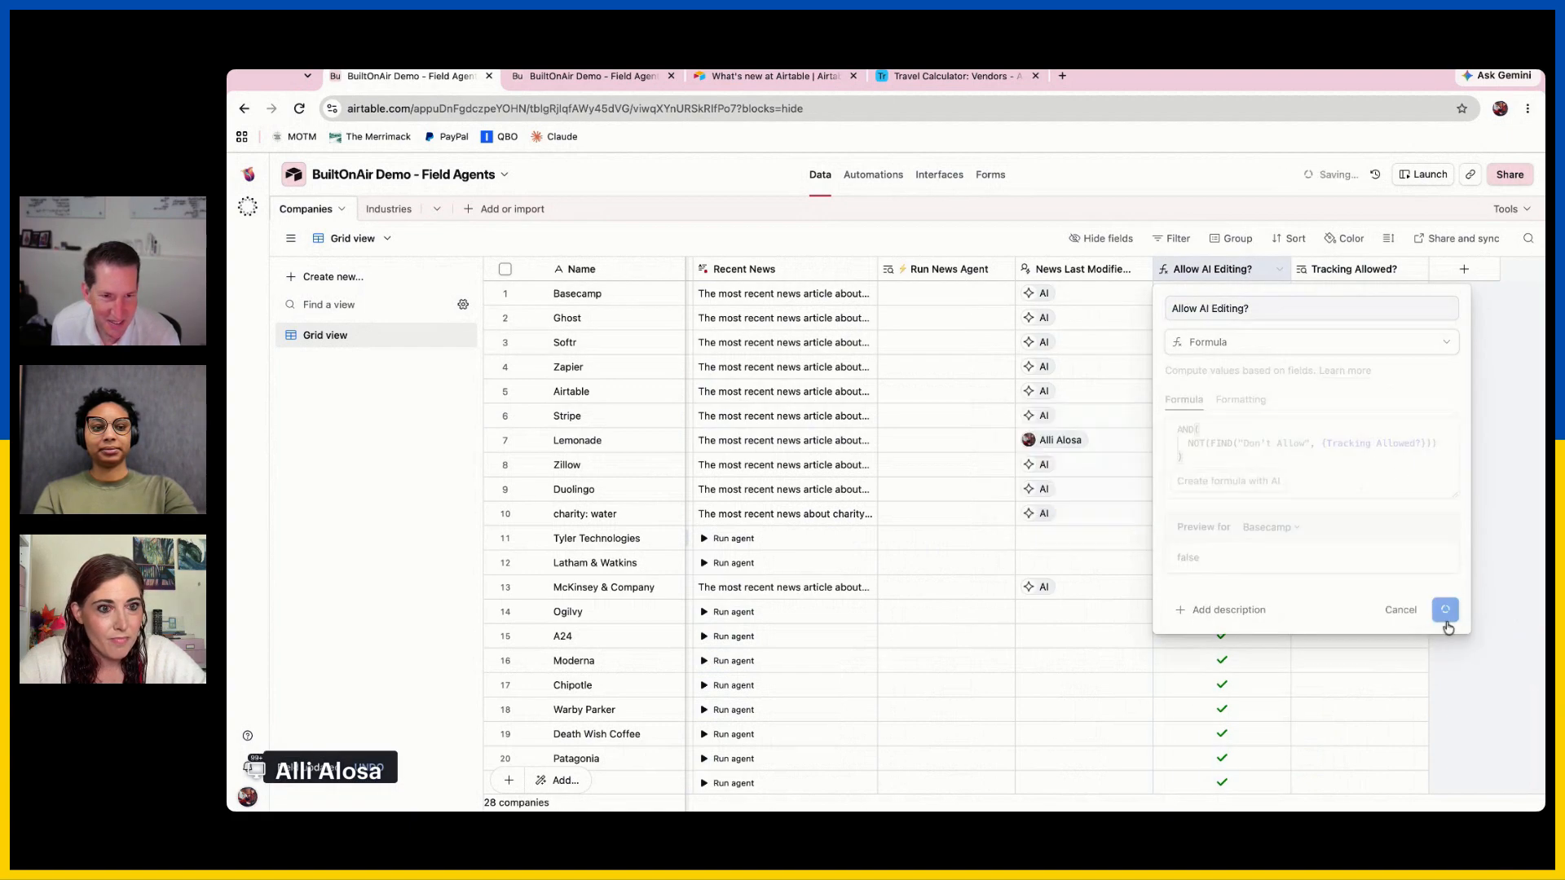
left_click(1271, 391)
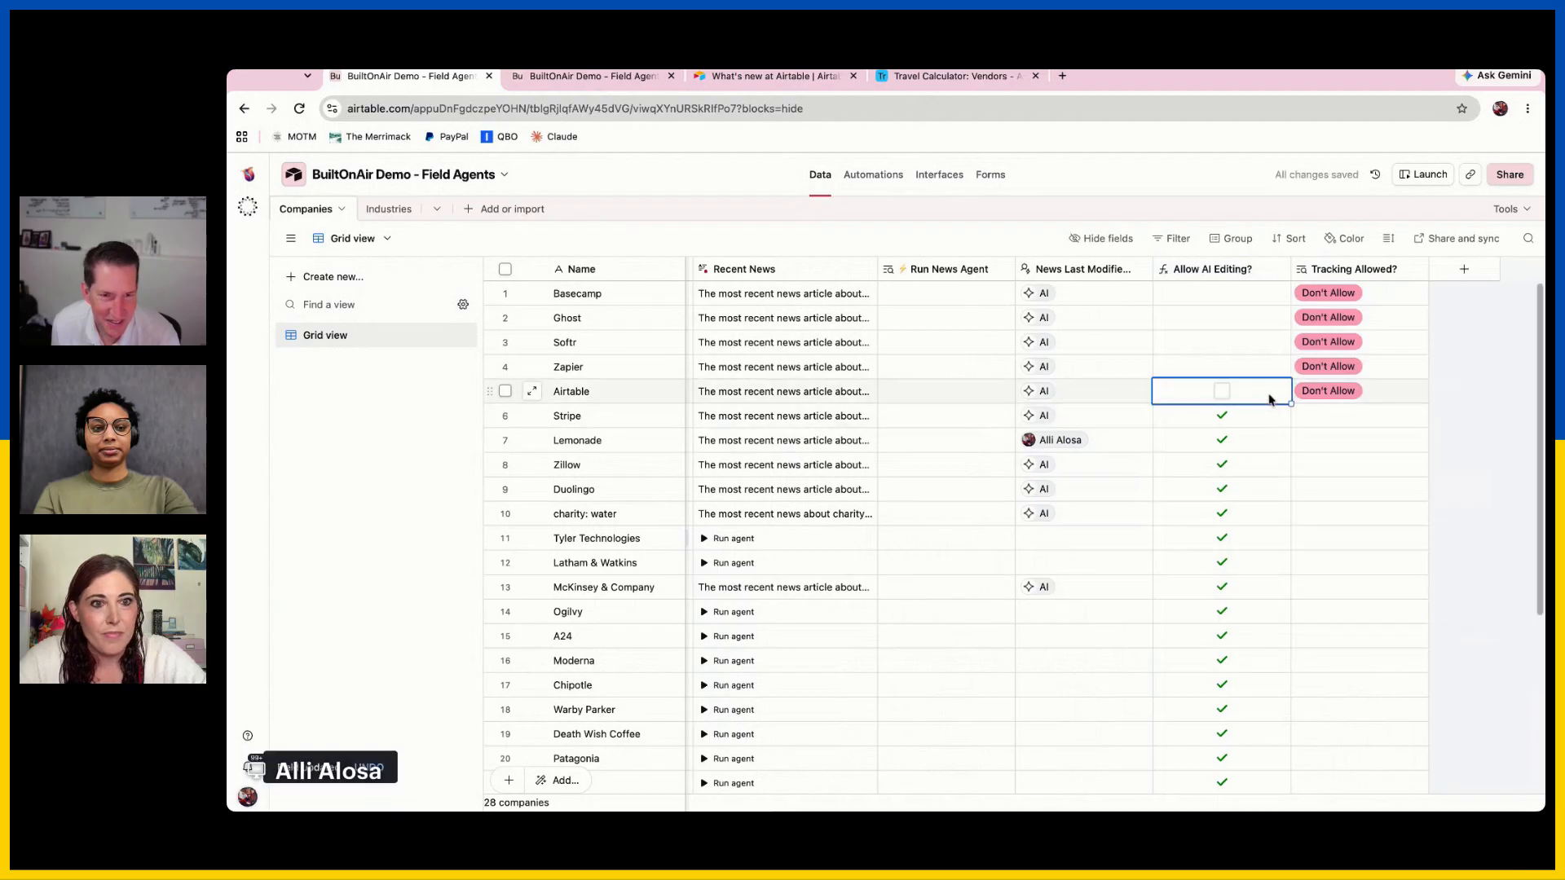
left_click(1262, 293, "shift")
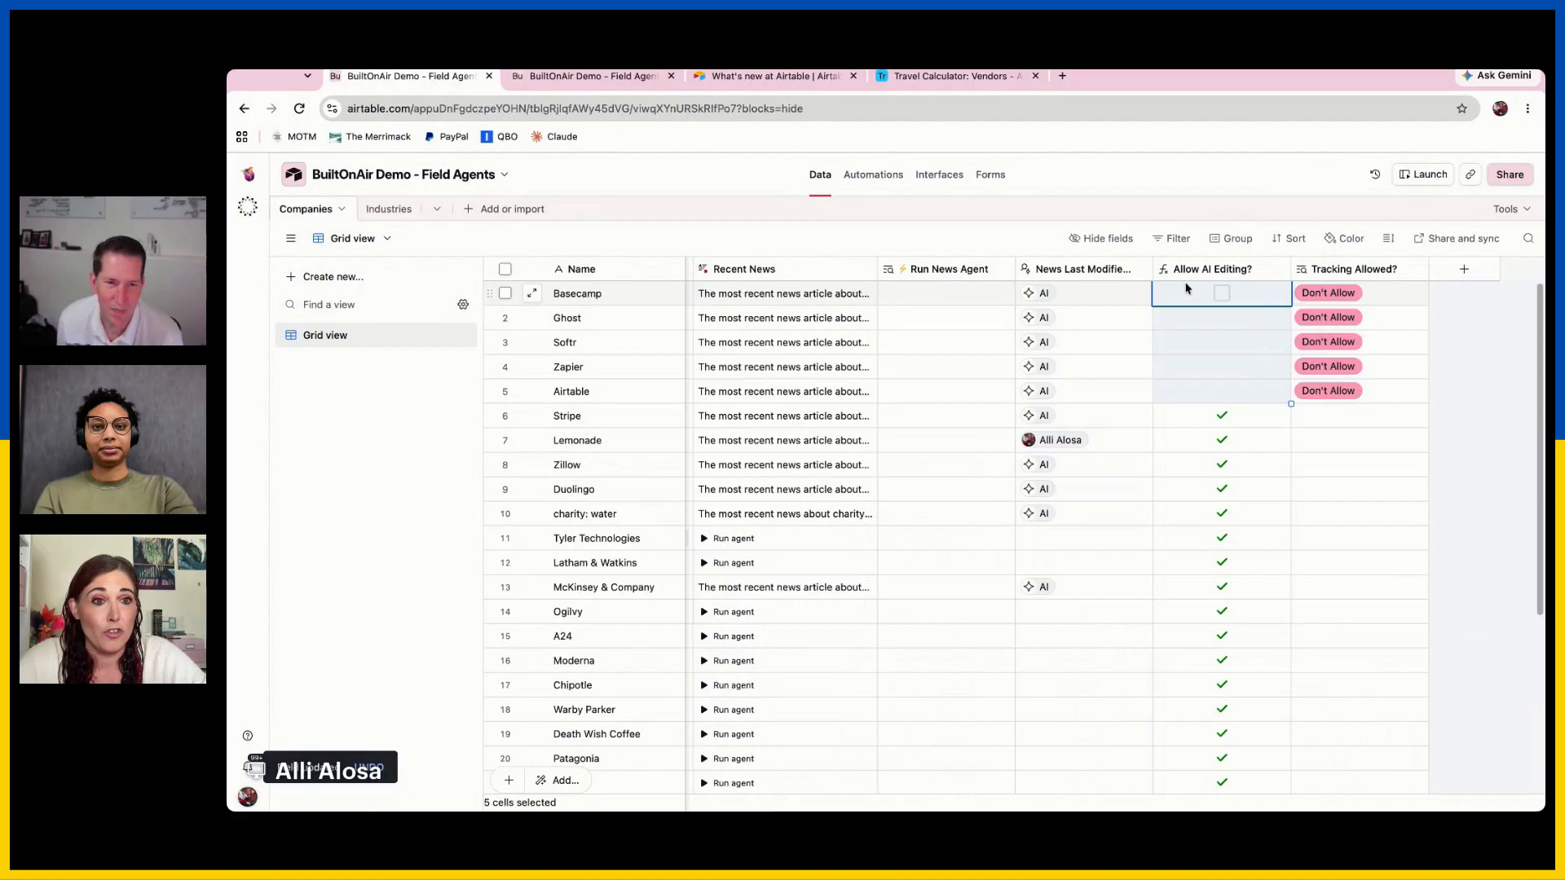
Start the Recent News agent's instructions with "If" followed by the Allow AI Editing? field reference, and save the agent
double_click(804, 269)
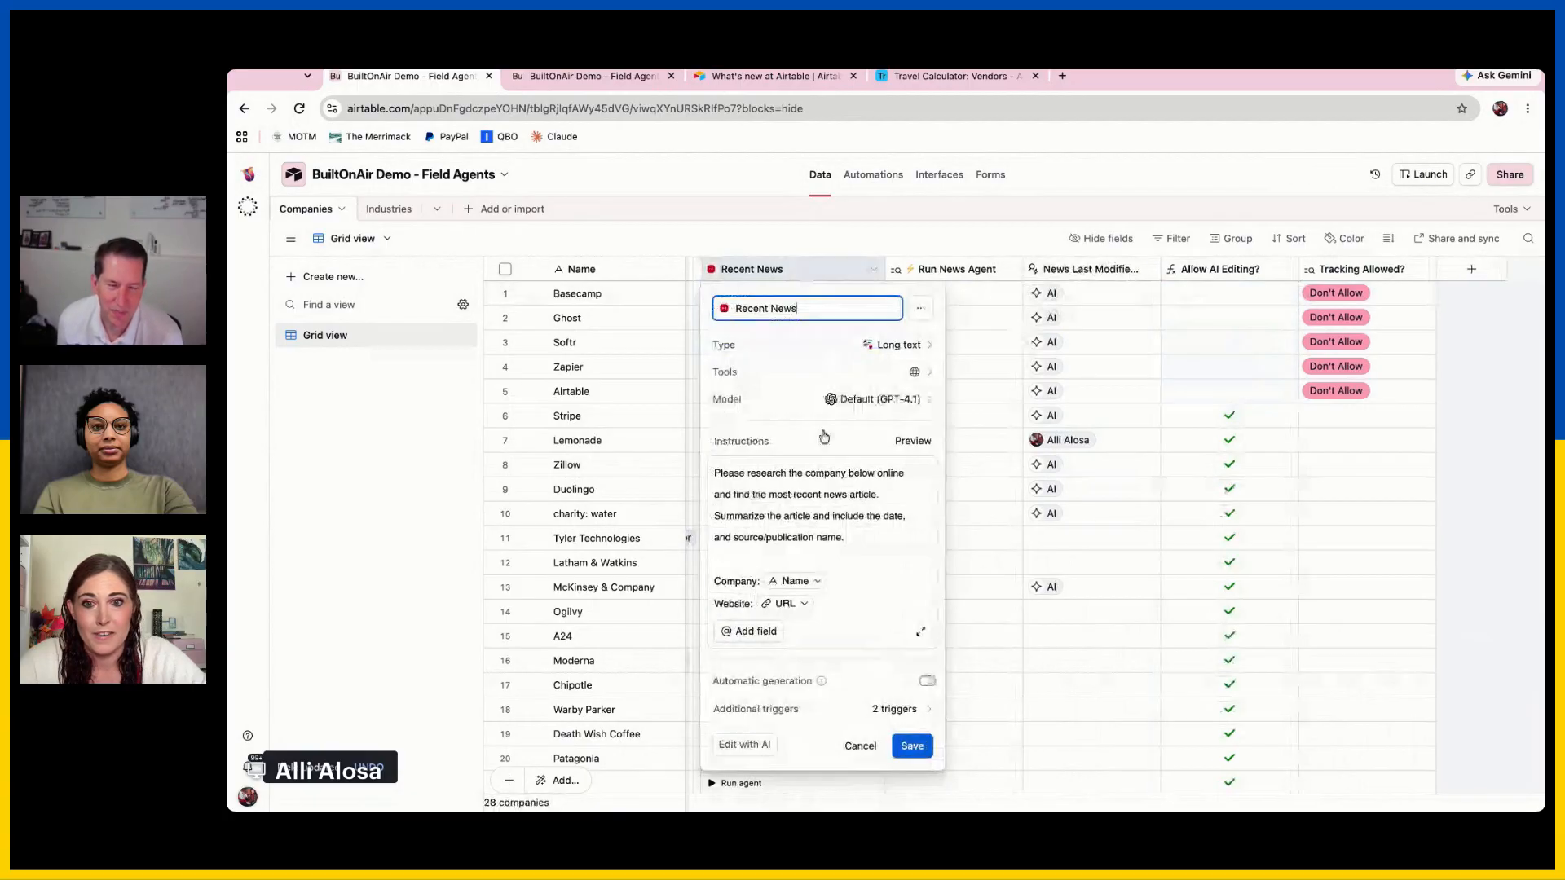
left_click(714, 467)
type("If")
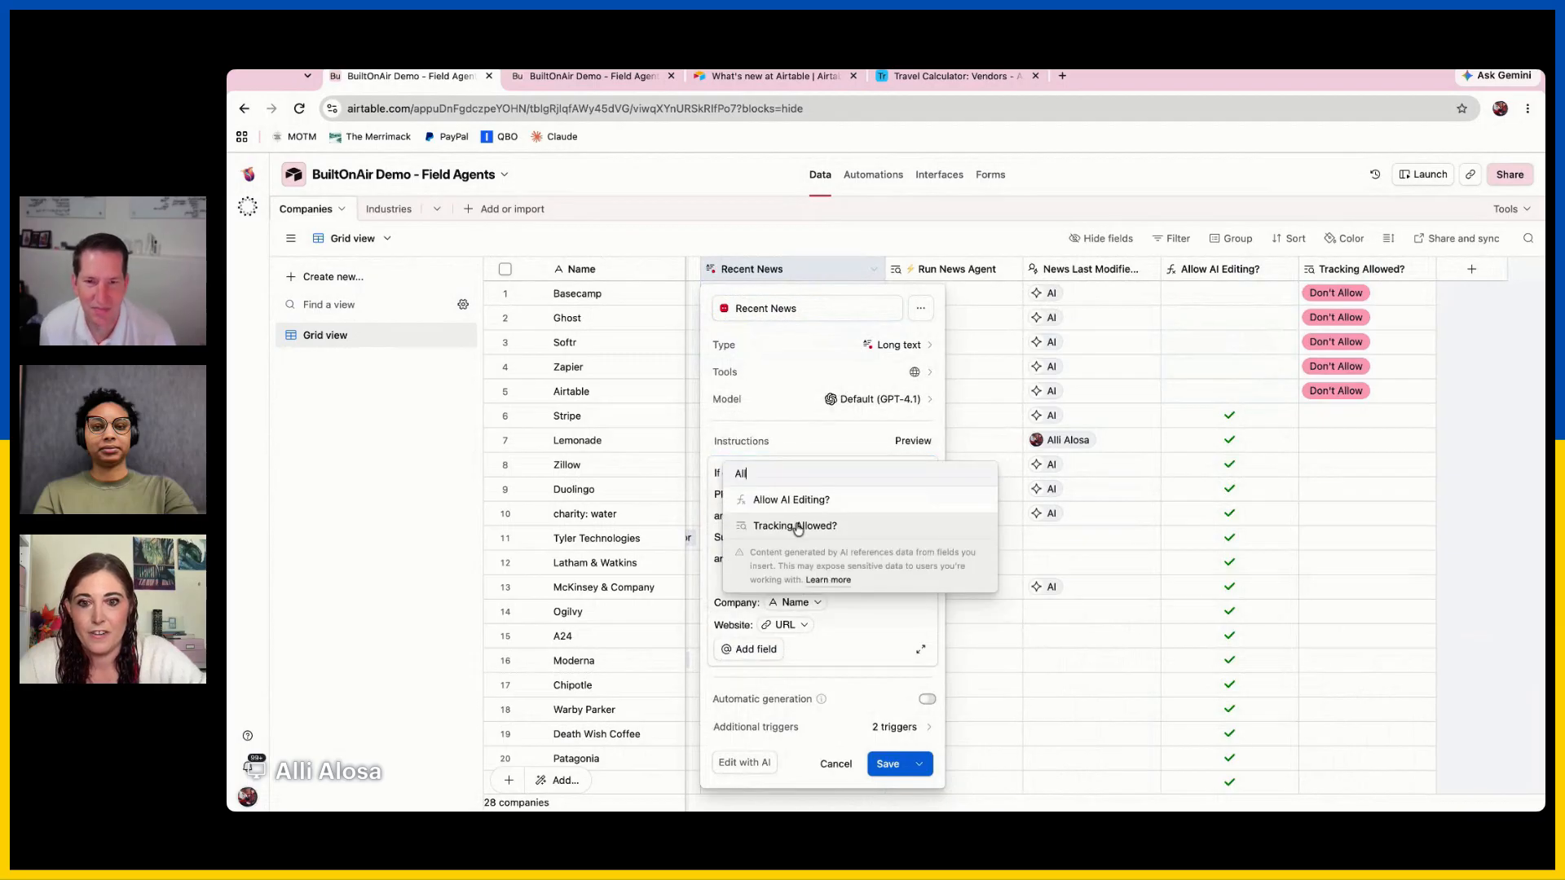
left_click(821, 506)
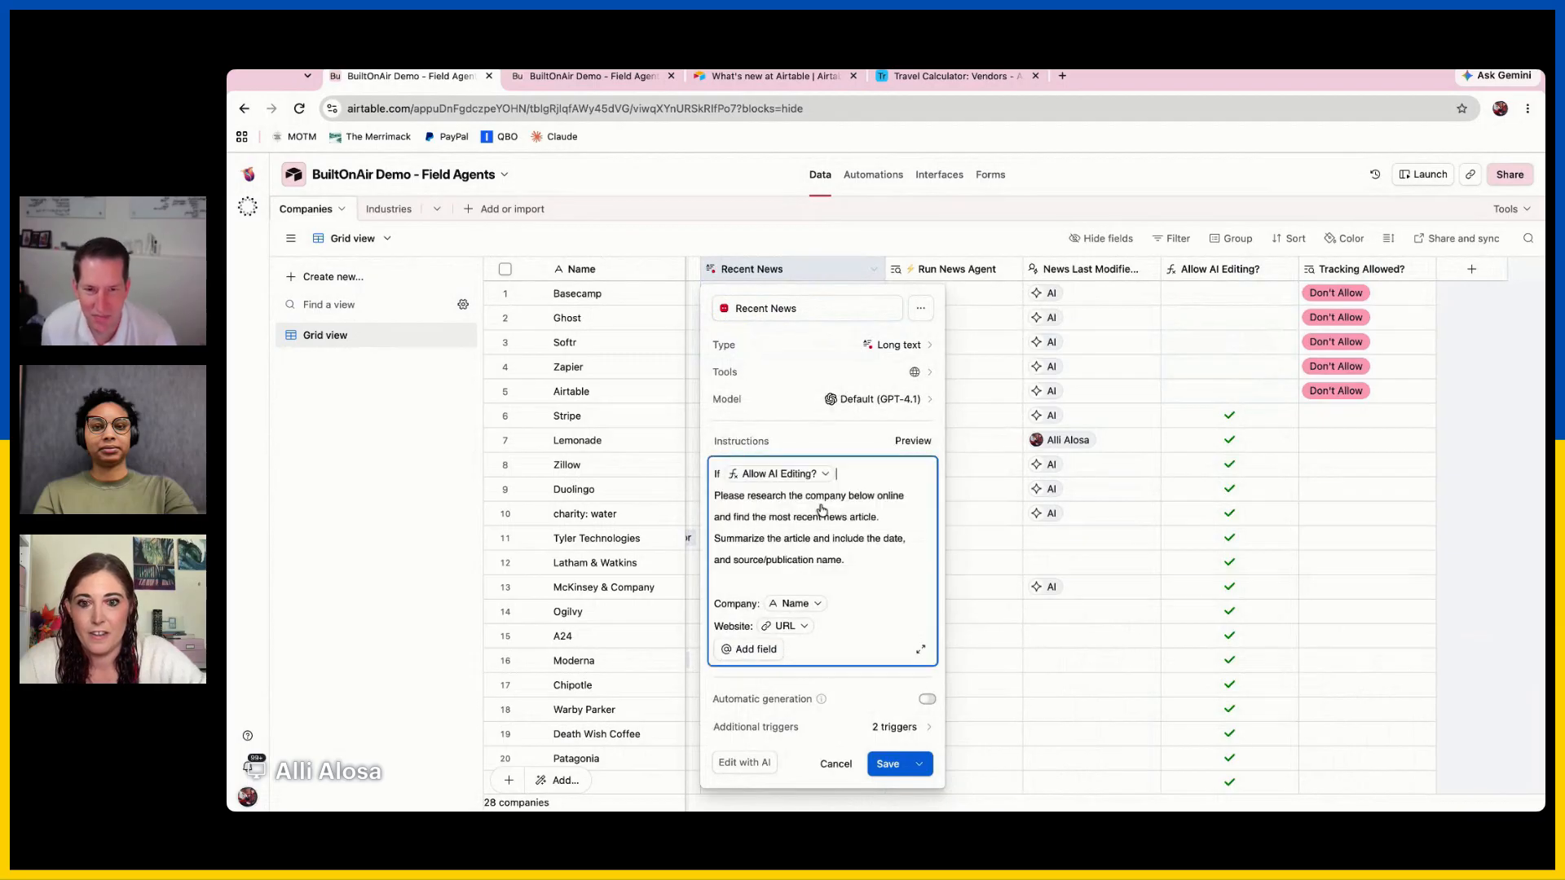
left_click(888, 766)
left_click(1031, 589)
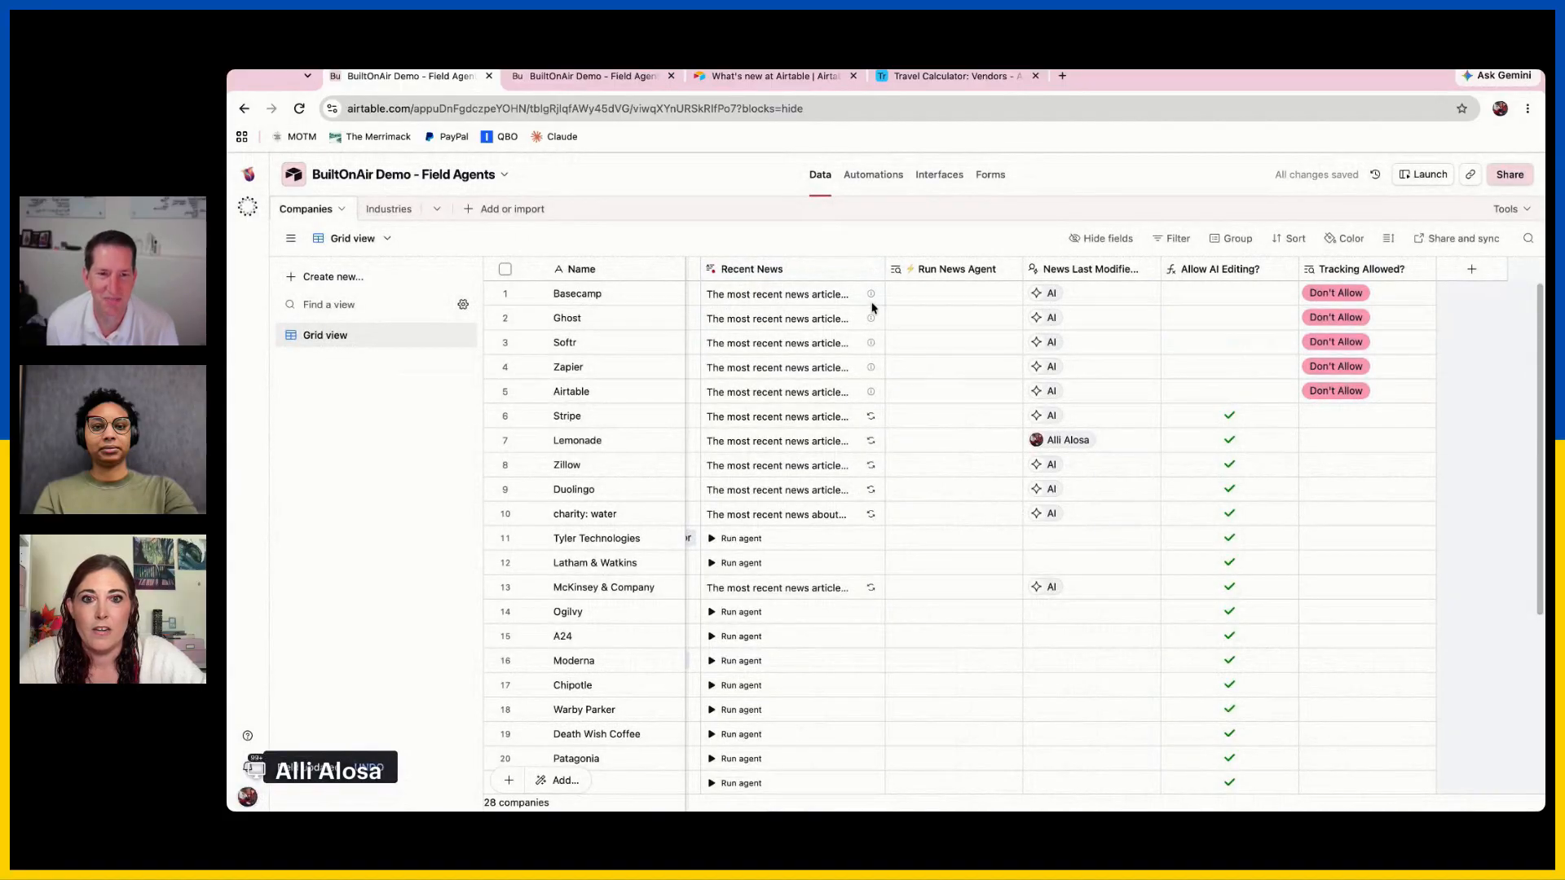
Try to rerun the Recent News agent for the Basecamp record
left_click(874, 295)
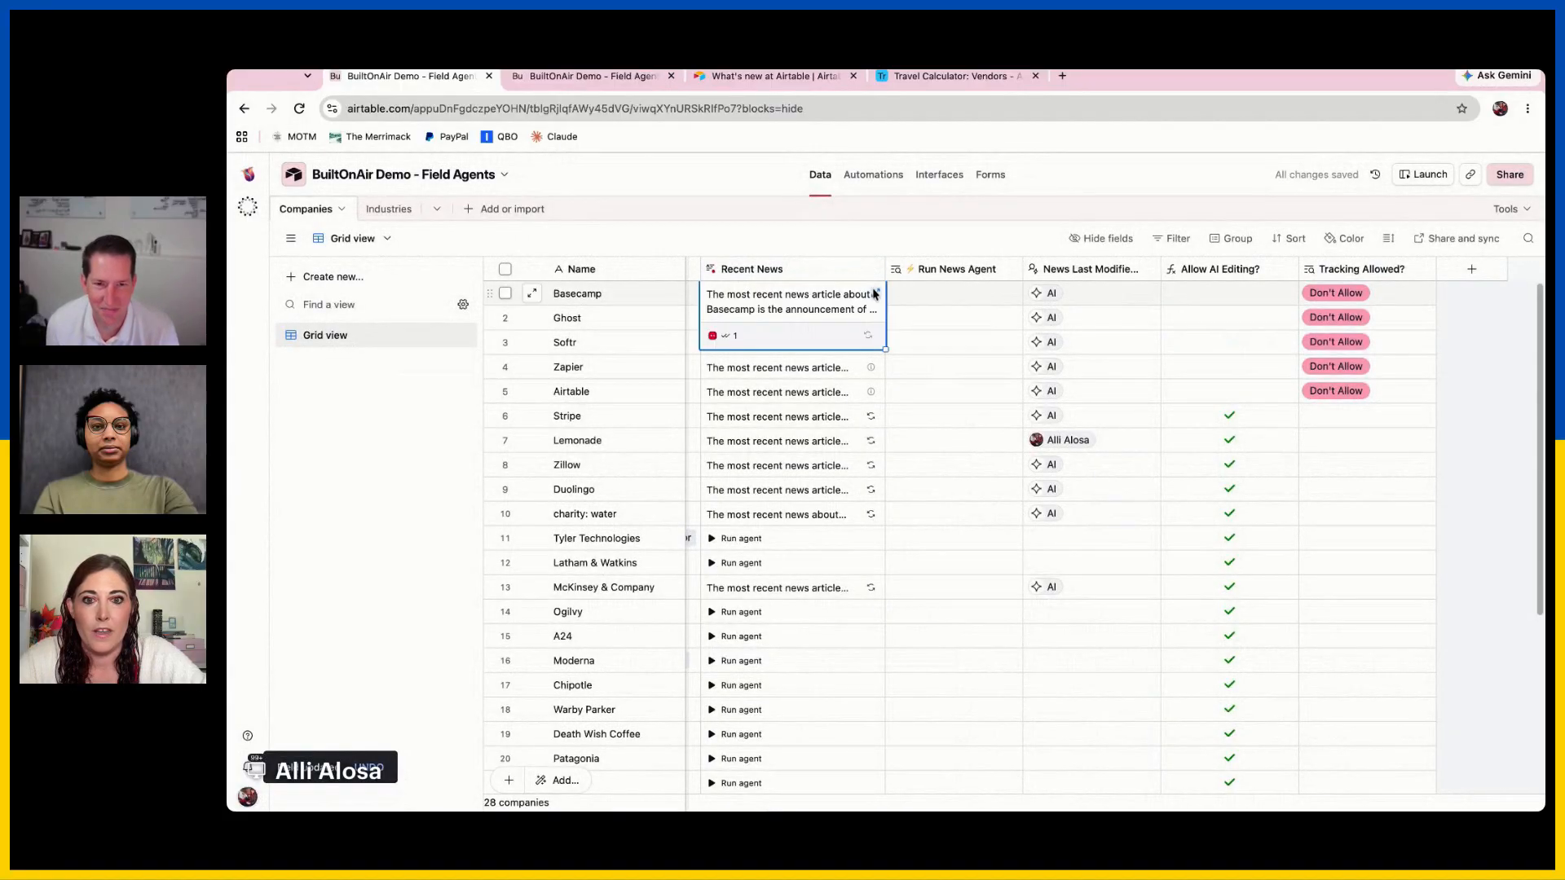
left_click(865, 335)
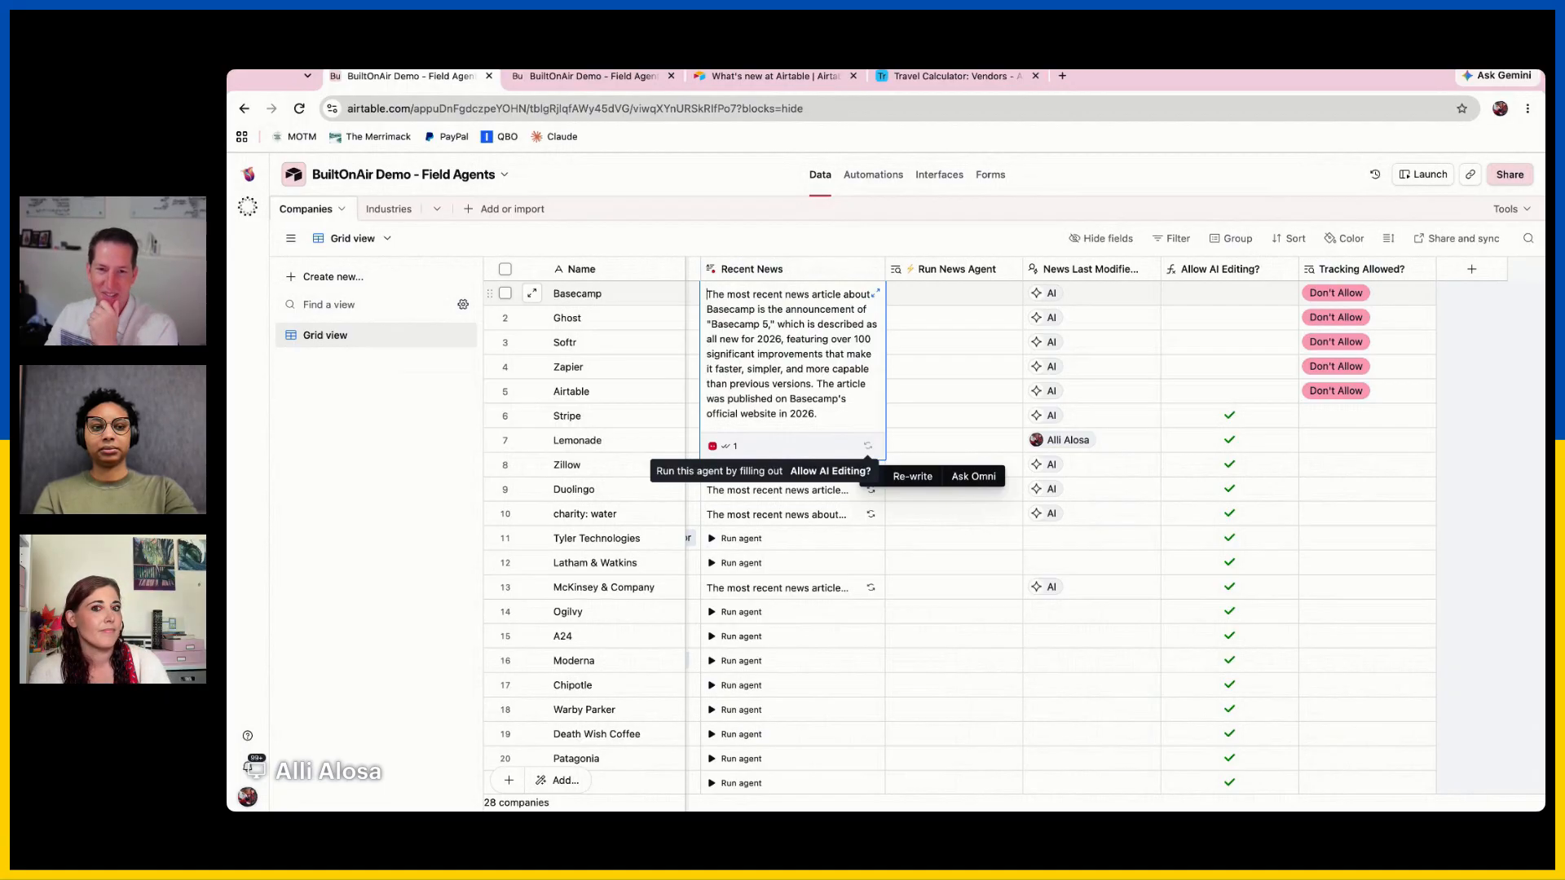
Convert the Company Size single select field into a field agent
scroll(978, 489, "left", 5)
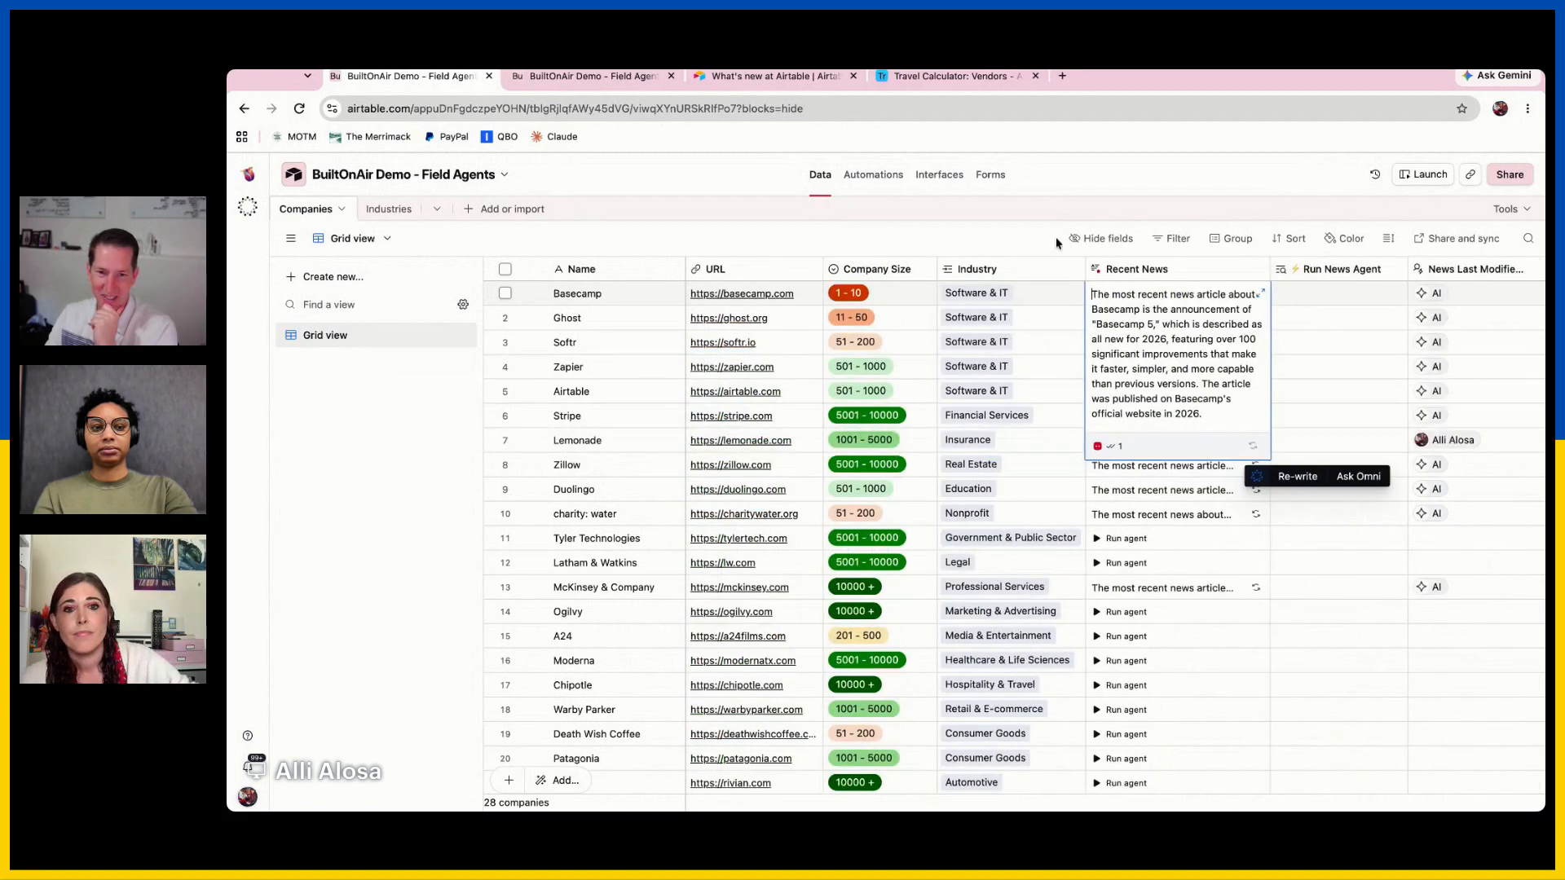
double_click(1021, 269)
scroll(1021, 268, "left", 2)
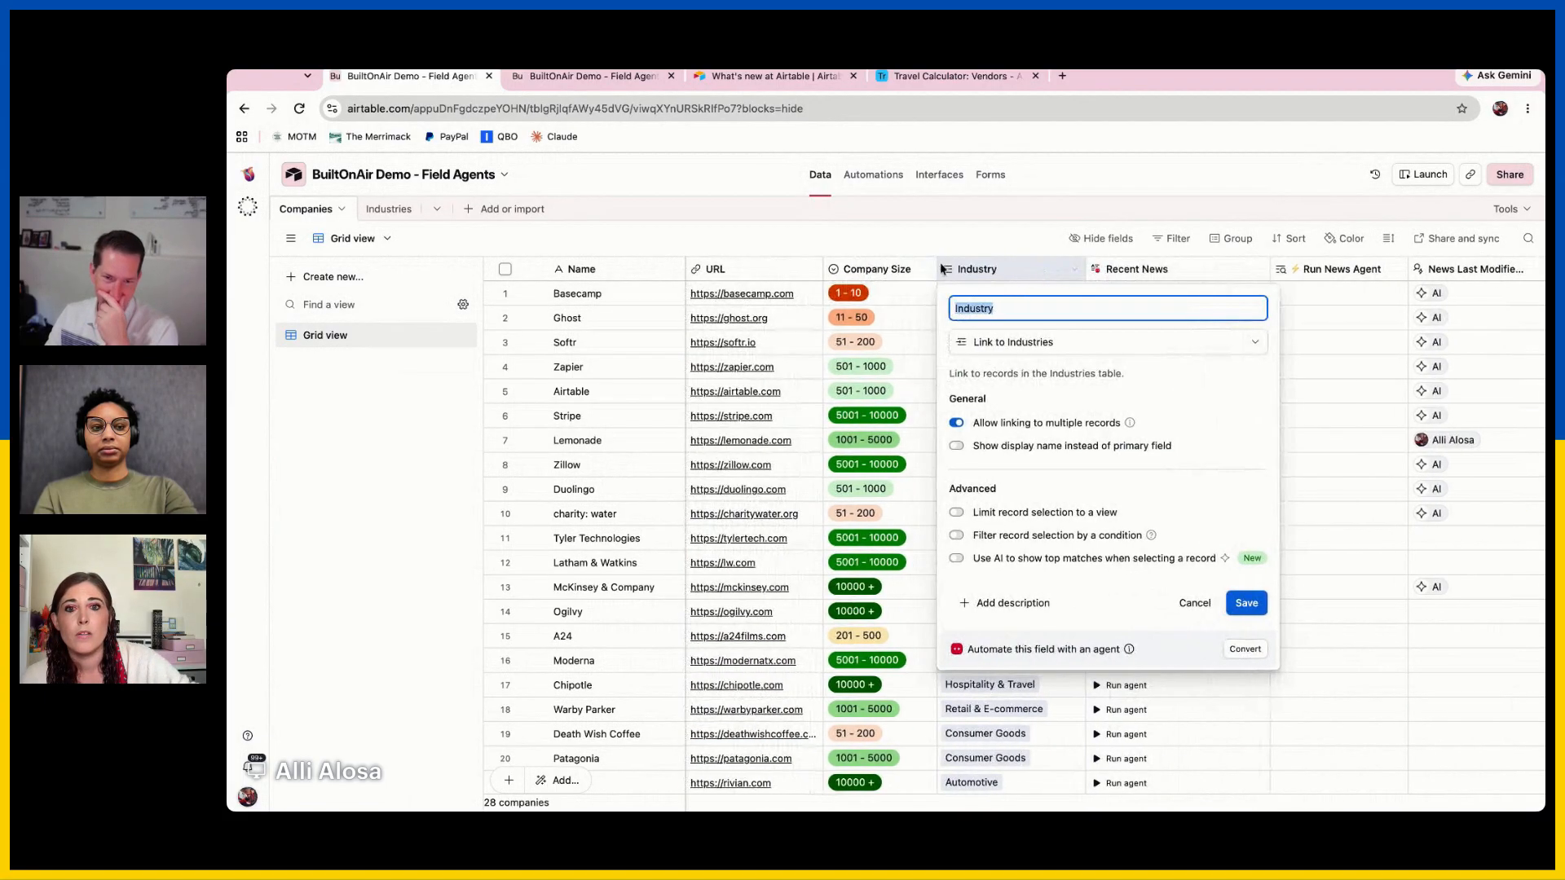
double_click(877, 269)
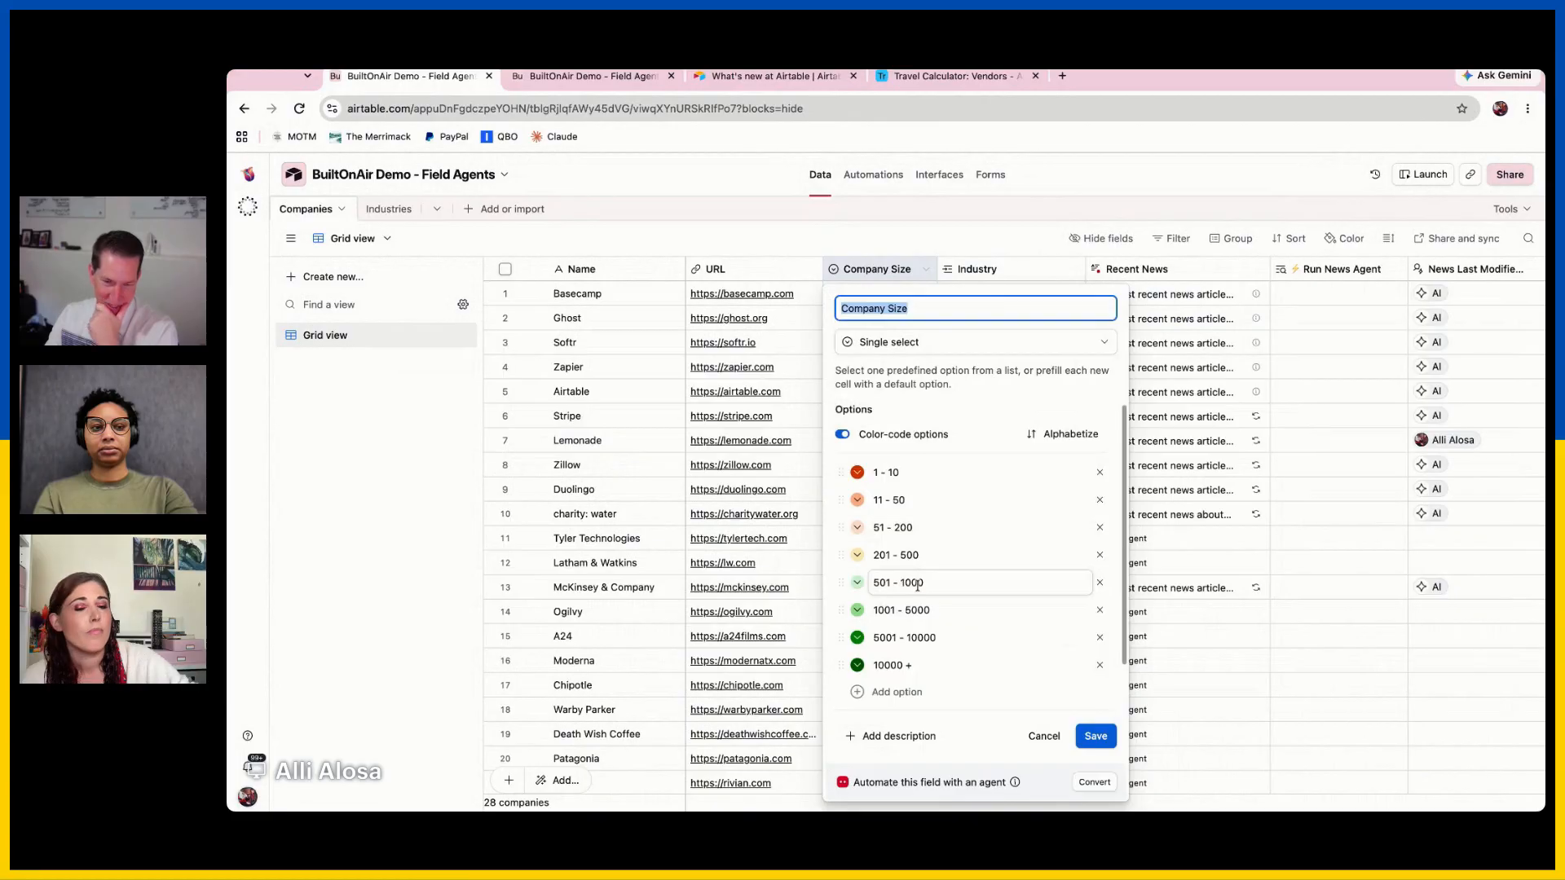
left_click(1093, 782)
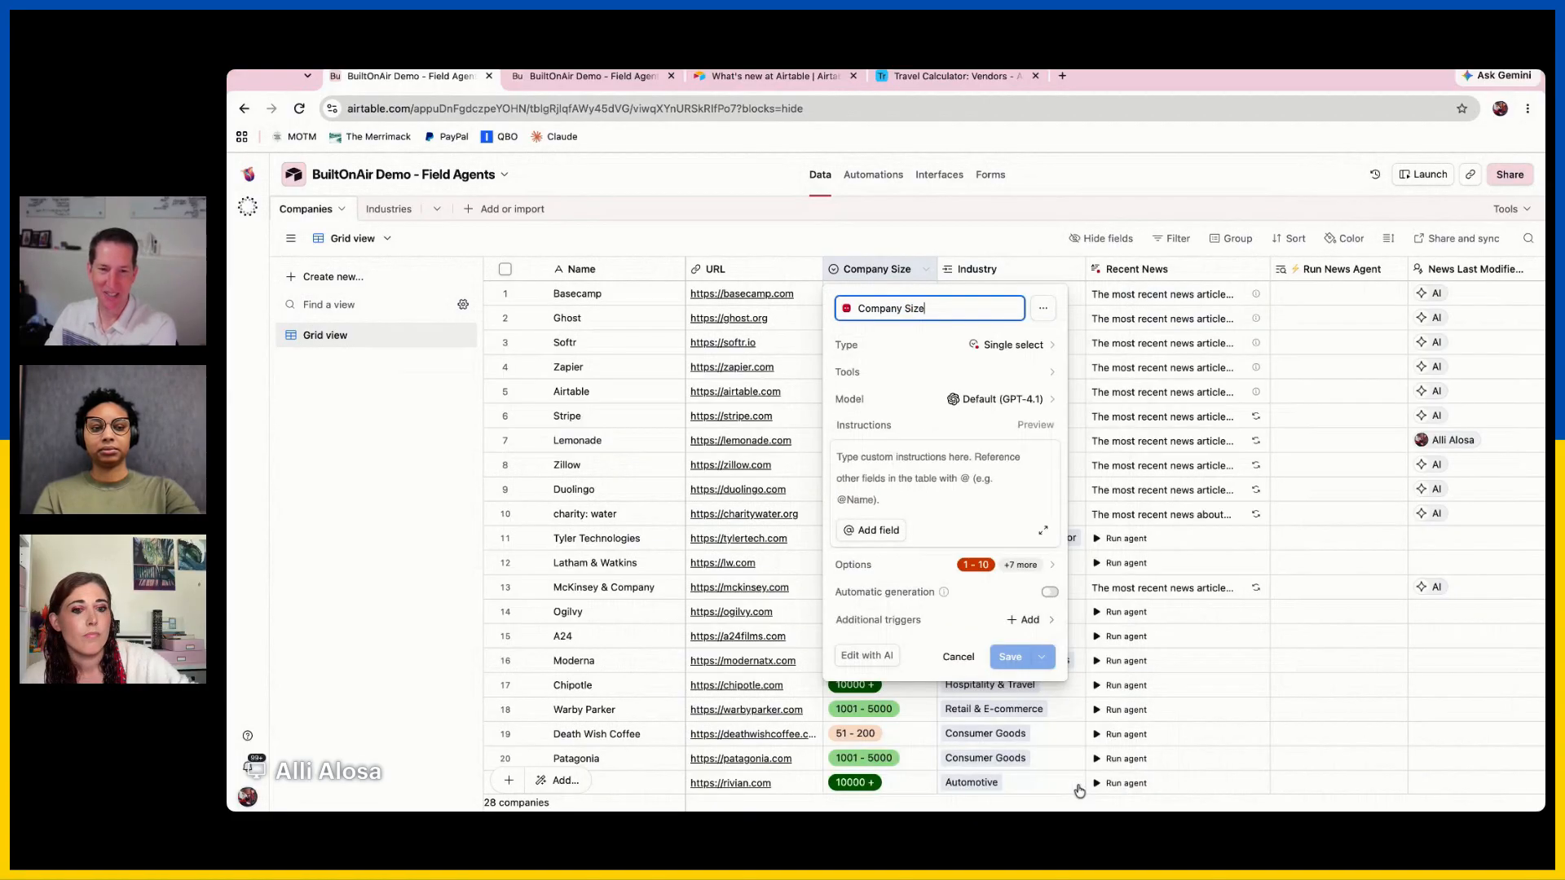
Begin the Company Size agent's instructions with "Please research the company below online and determine the company size."
left_click(951, 483)
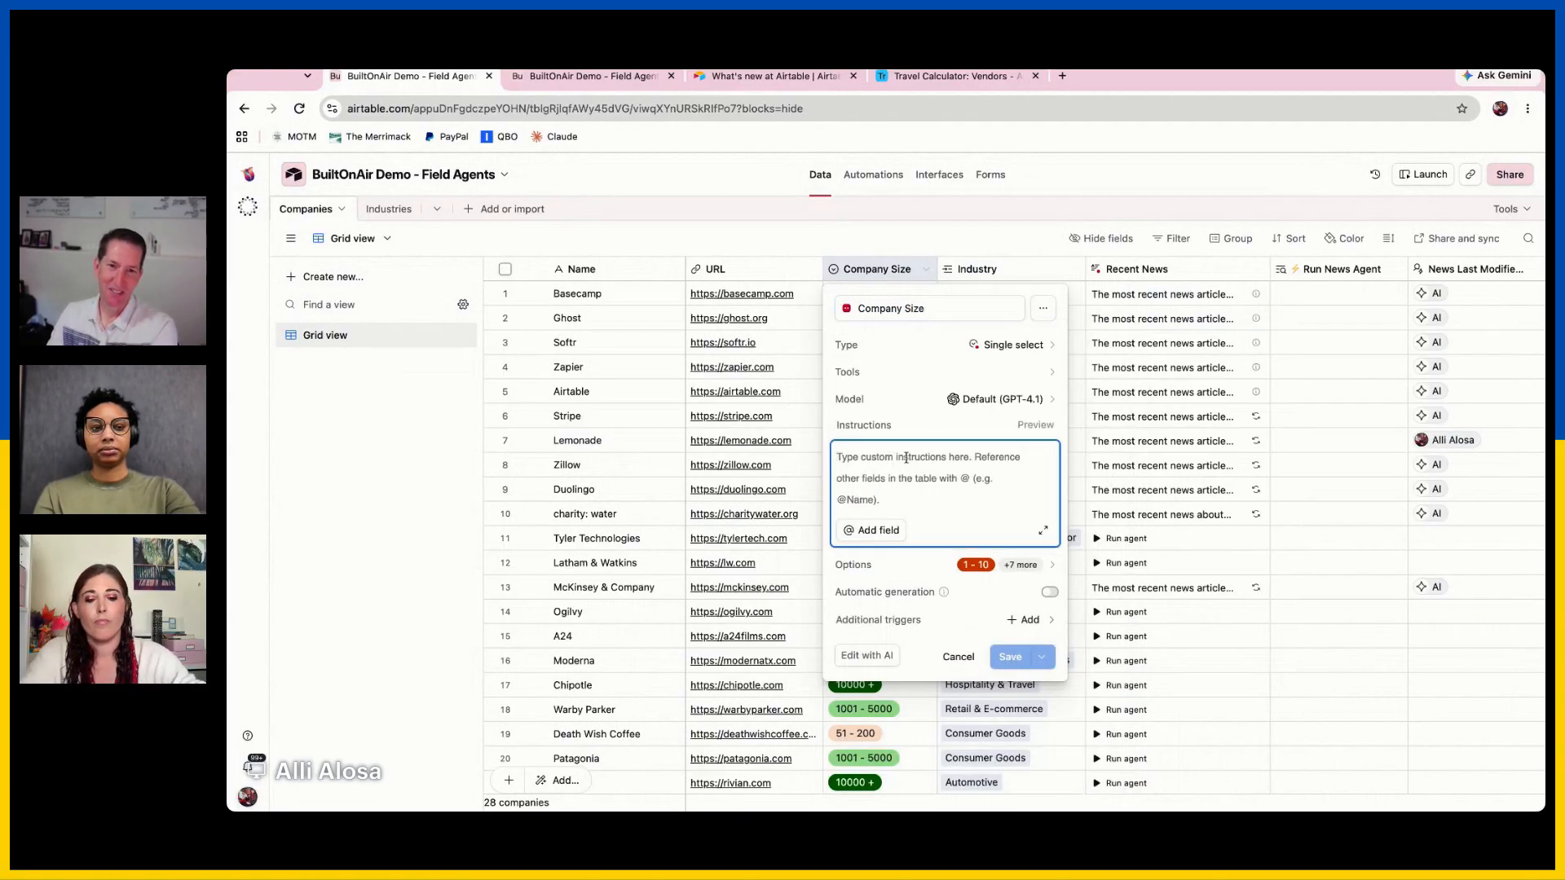
type("Please research the")
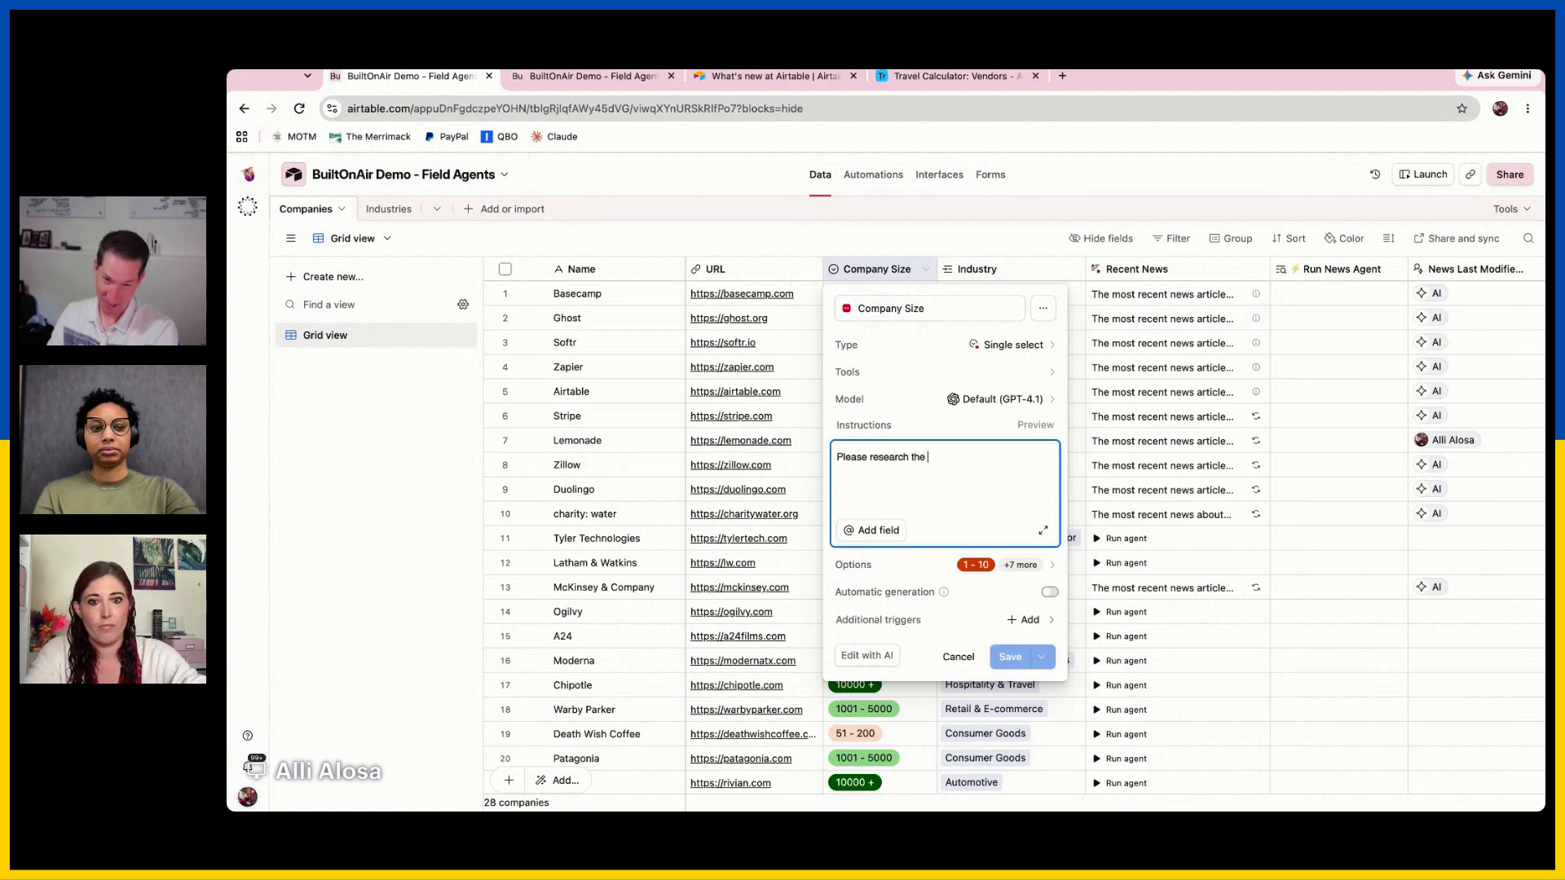
type(" company below online")
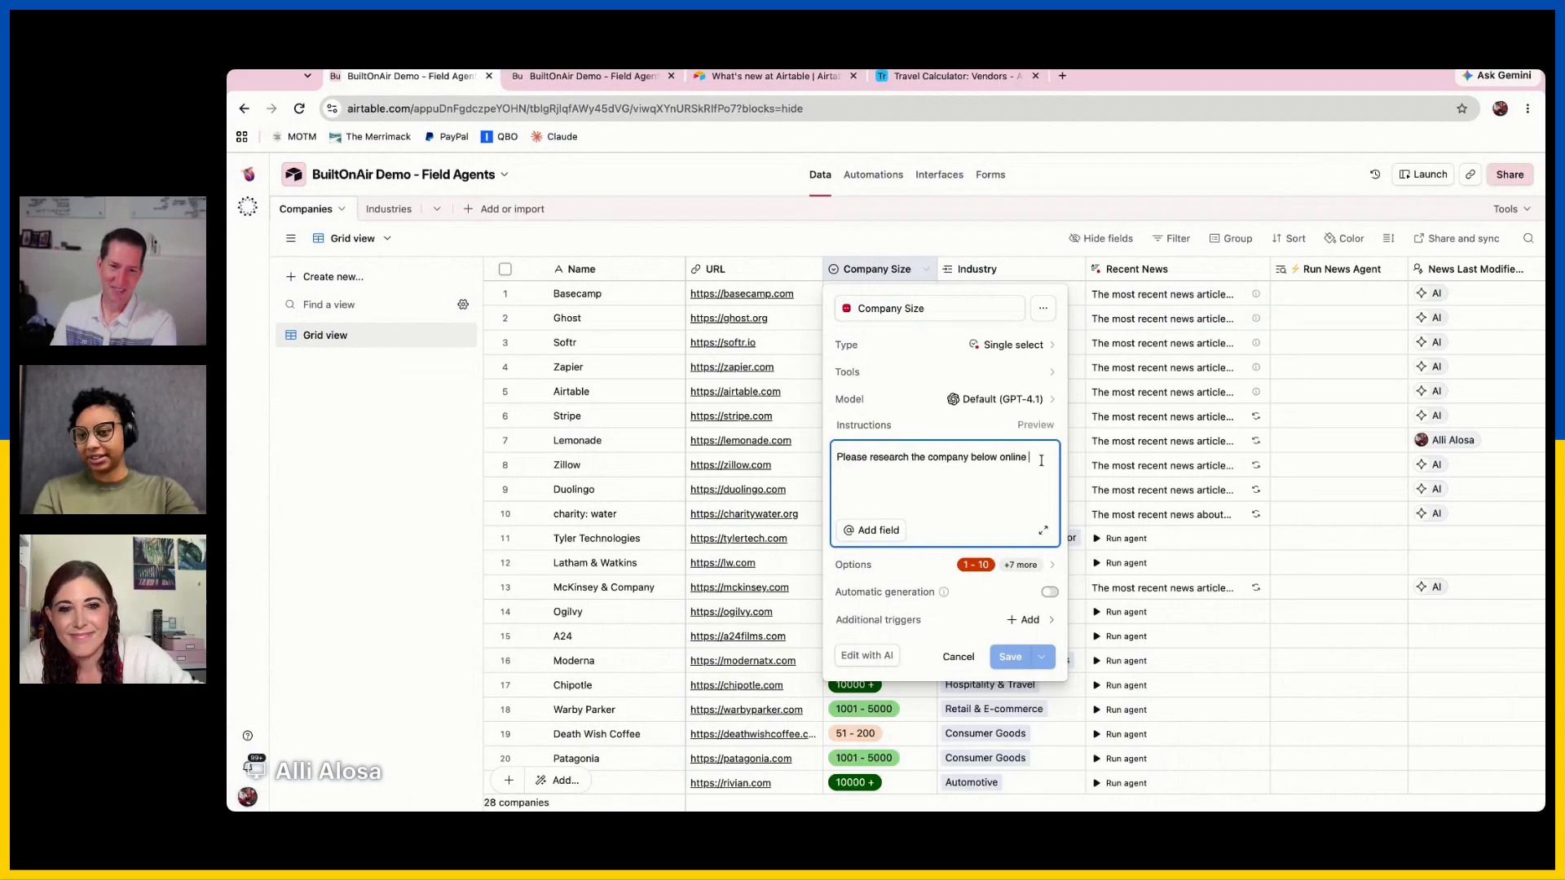
type("and determine t")
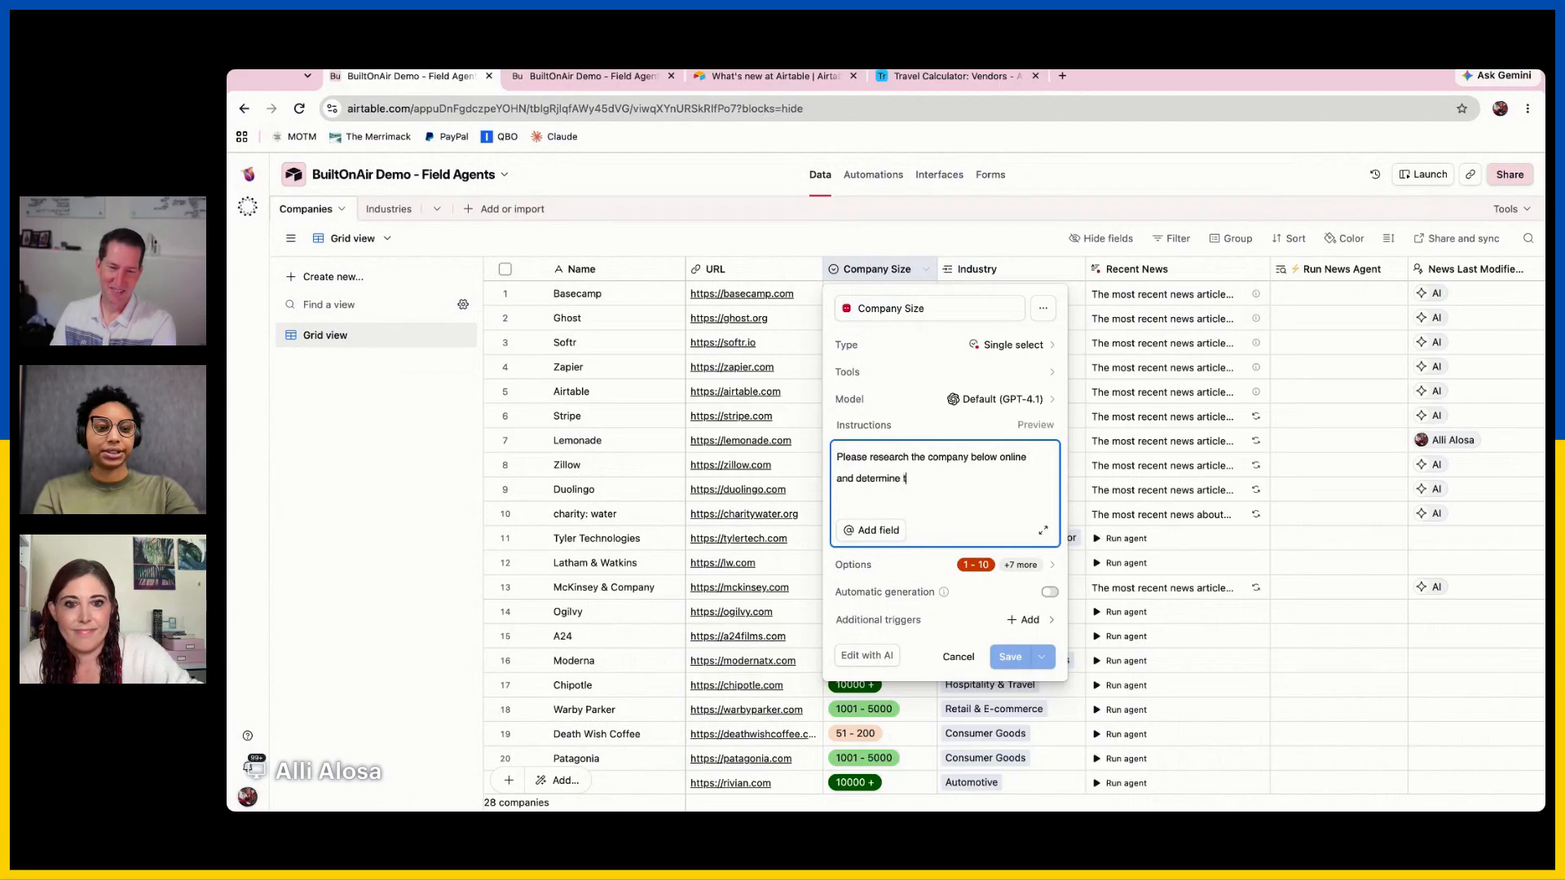
type("he company size. P")
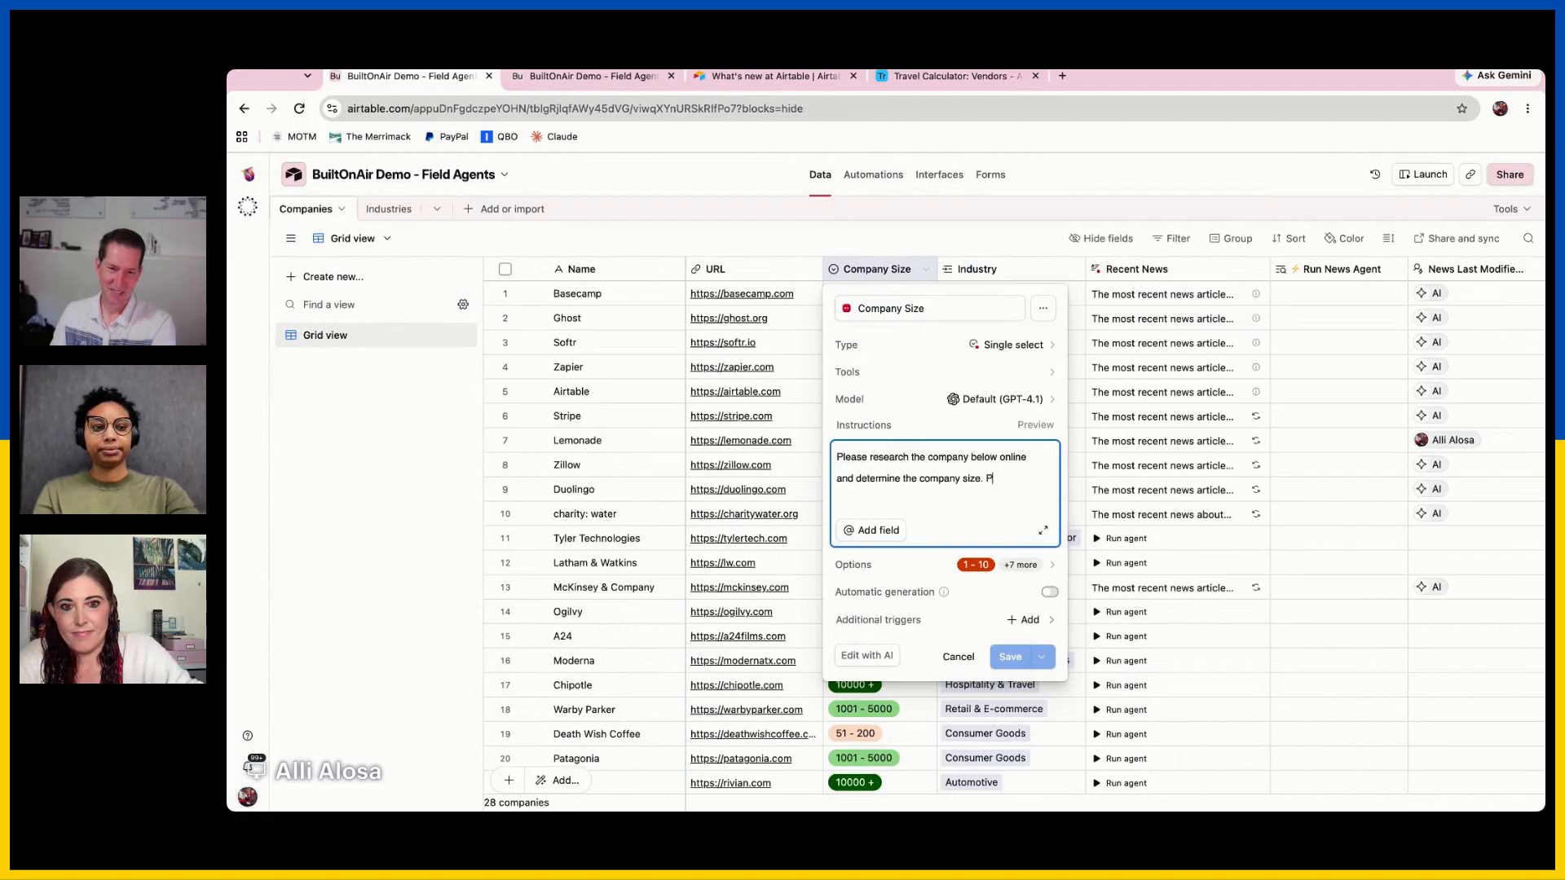
Add "Prioritize the company's self-reported number on LinkedIn where possible." to the Company Size instructions, followed by a blank line
type("rioritize t")
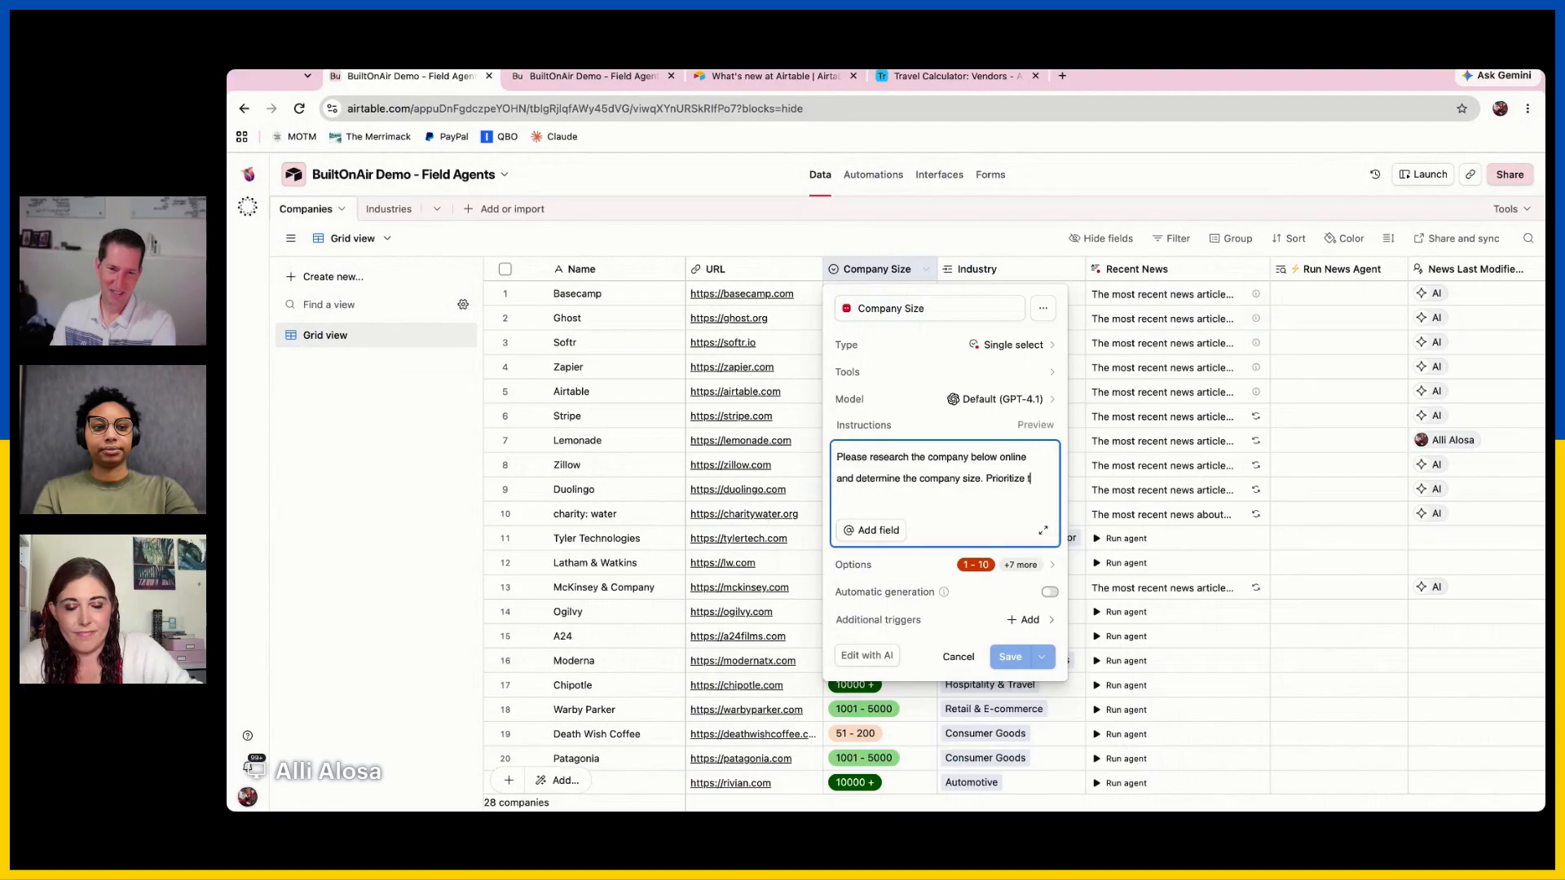
type("he companie")
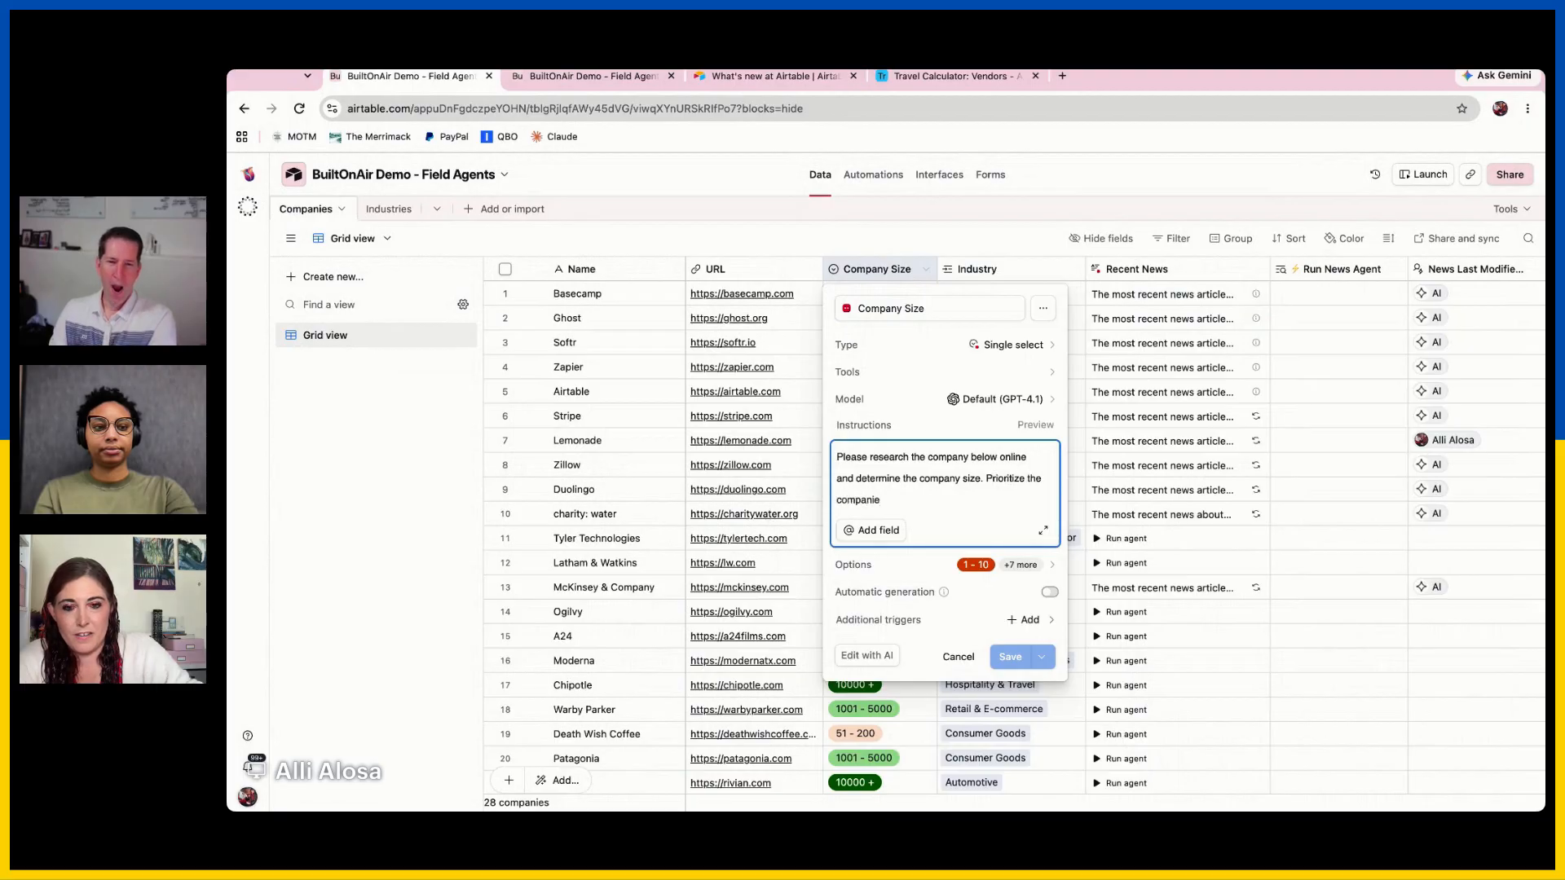
key("BackSpace")
key("BackSpace")
type("y's sel")
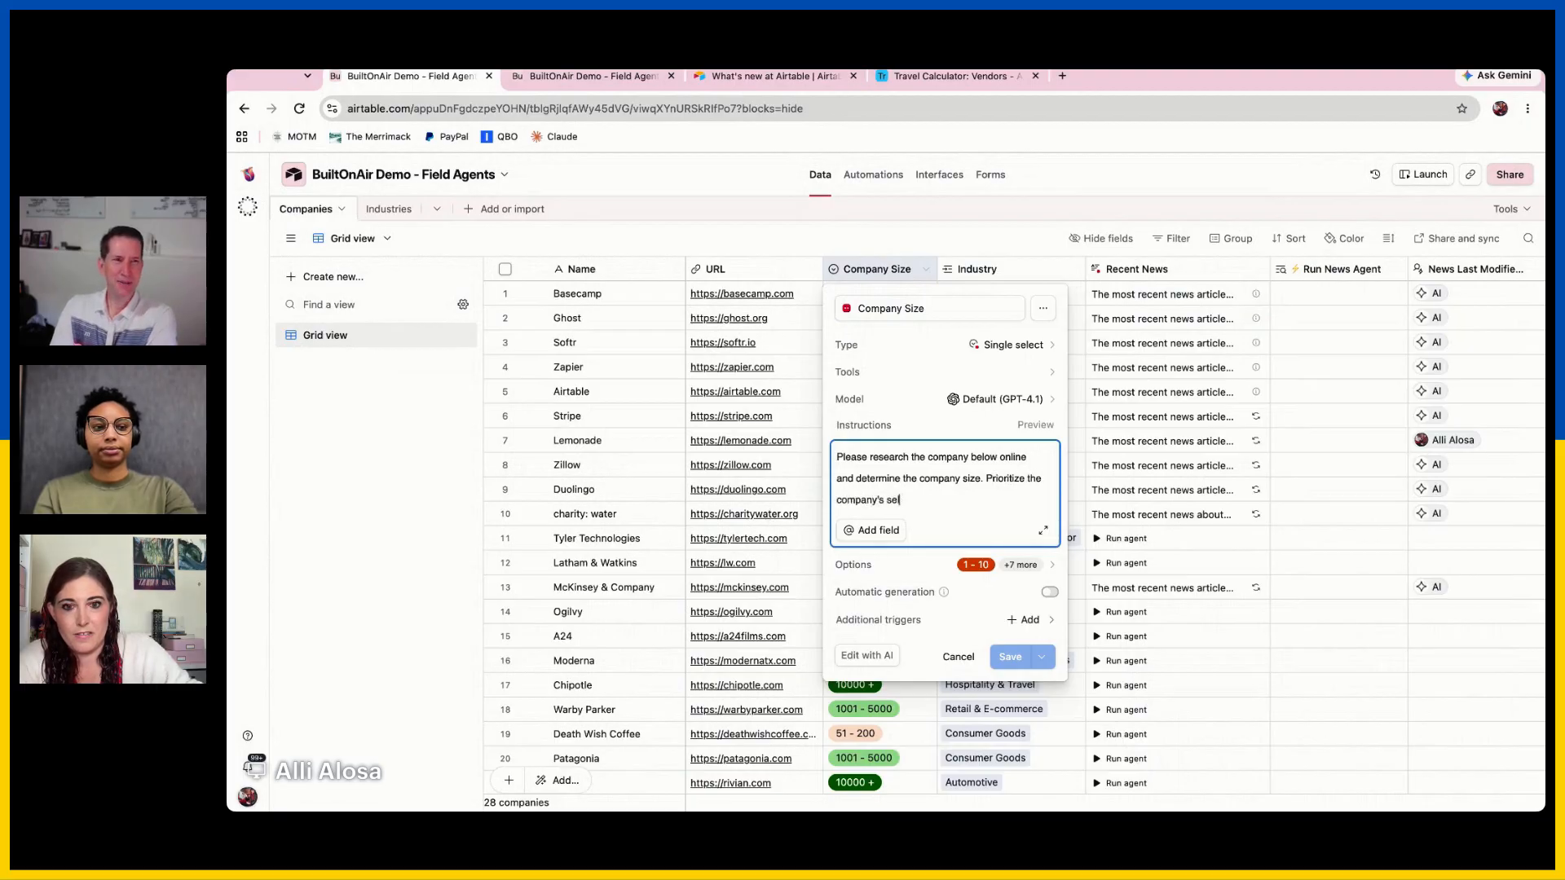
type("f-reported nu")
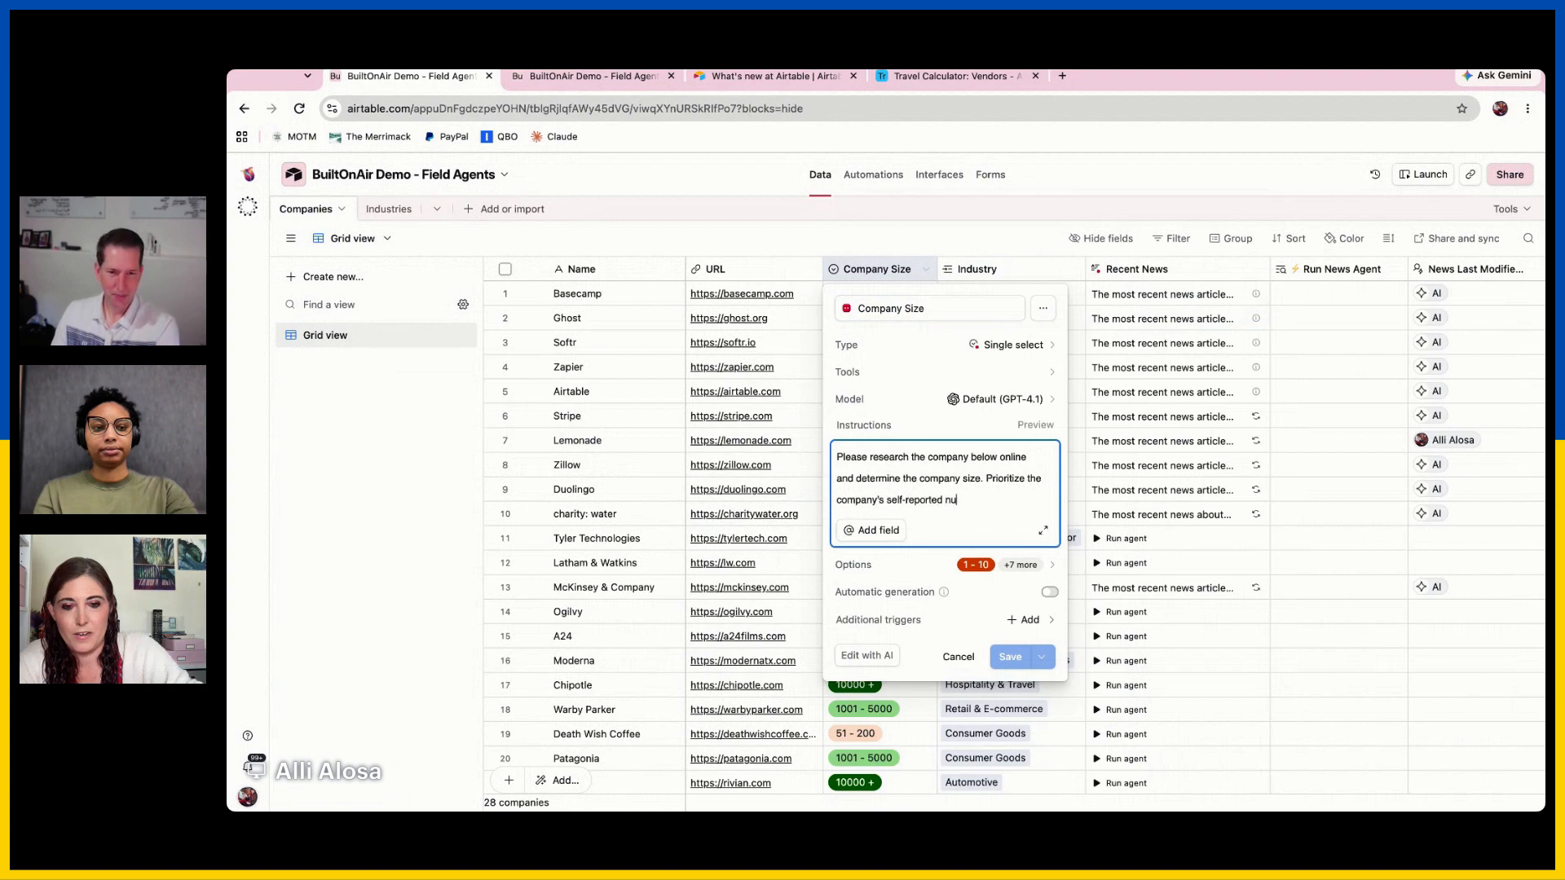
type("me")
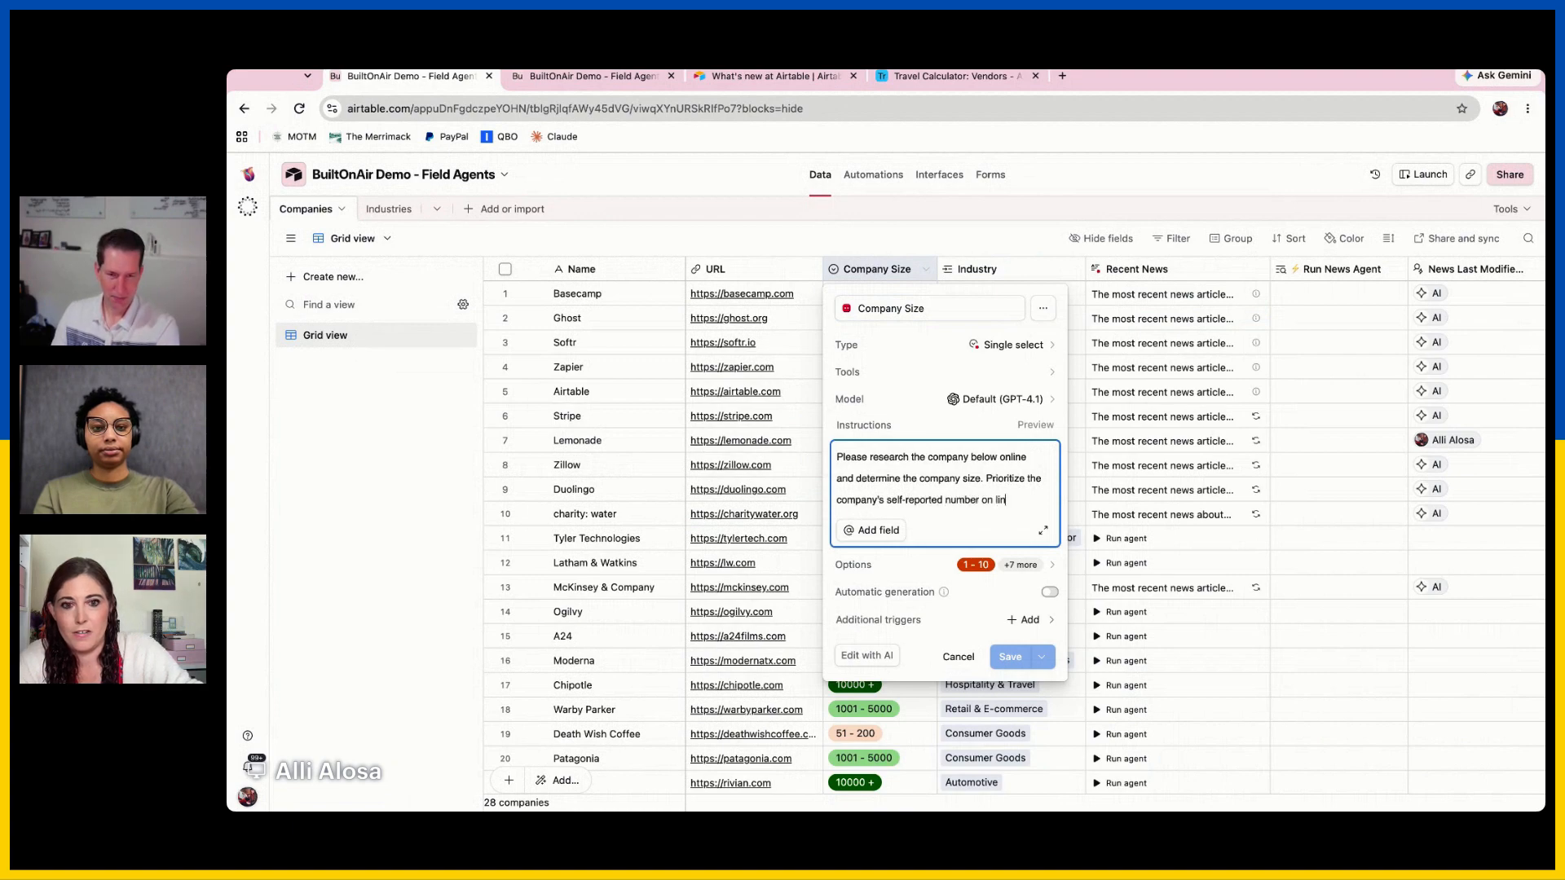
type("er on linkedin")
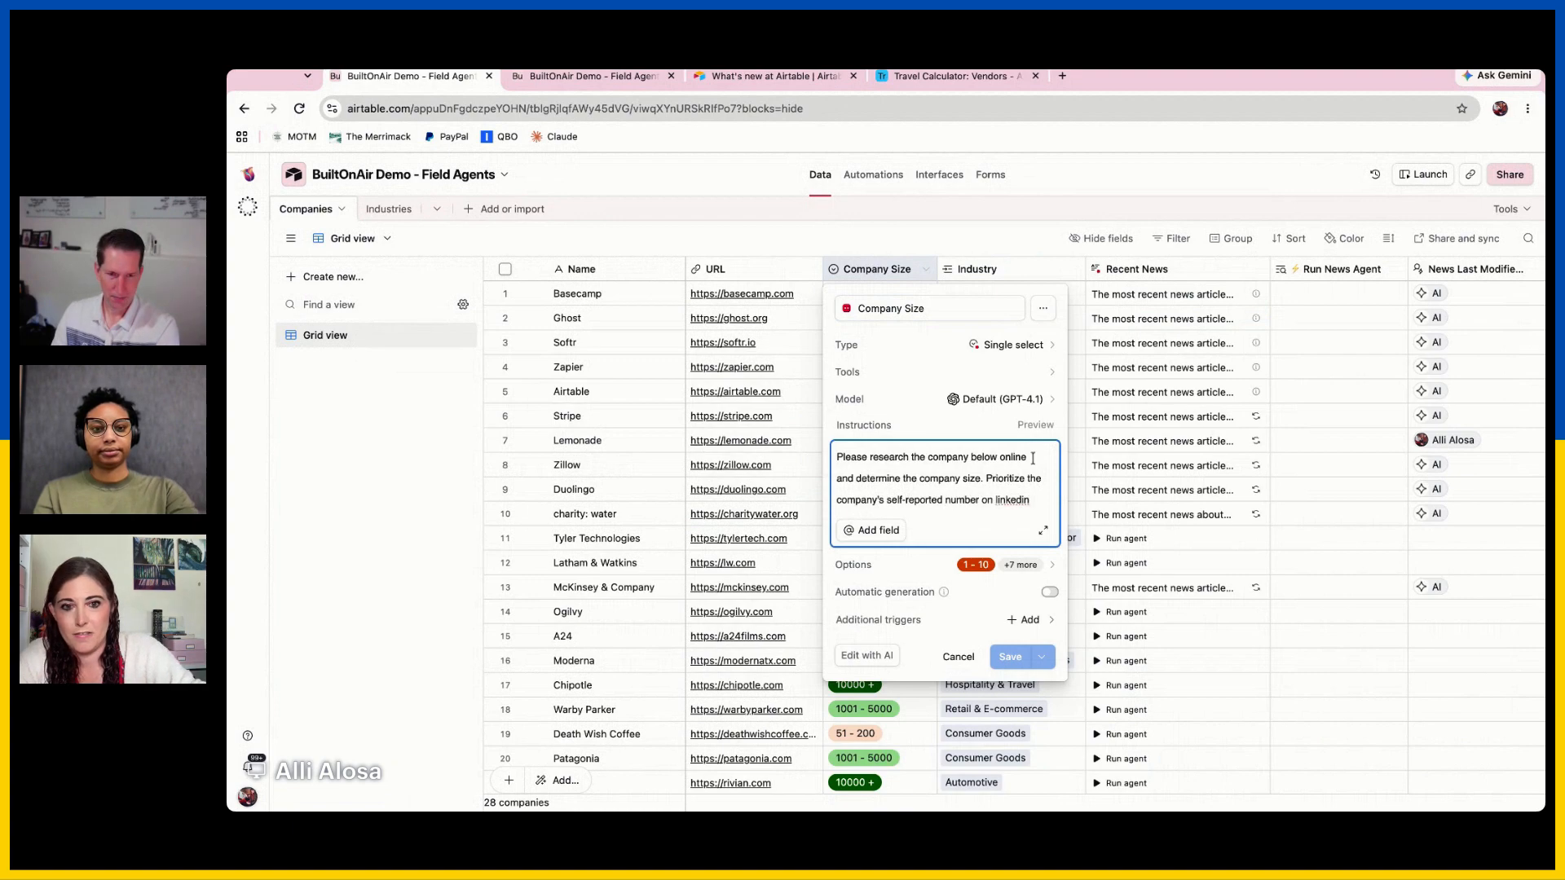
double_click(1012, 499)
type("LinkedIn ")
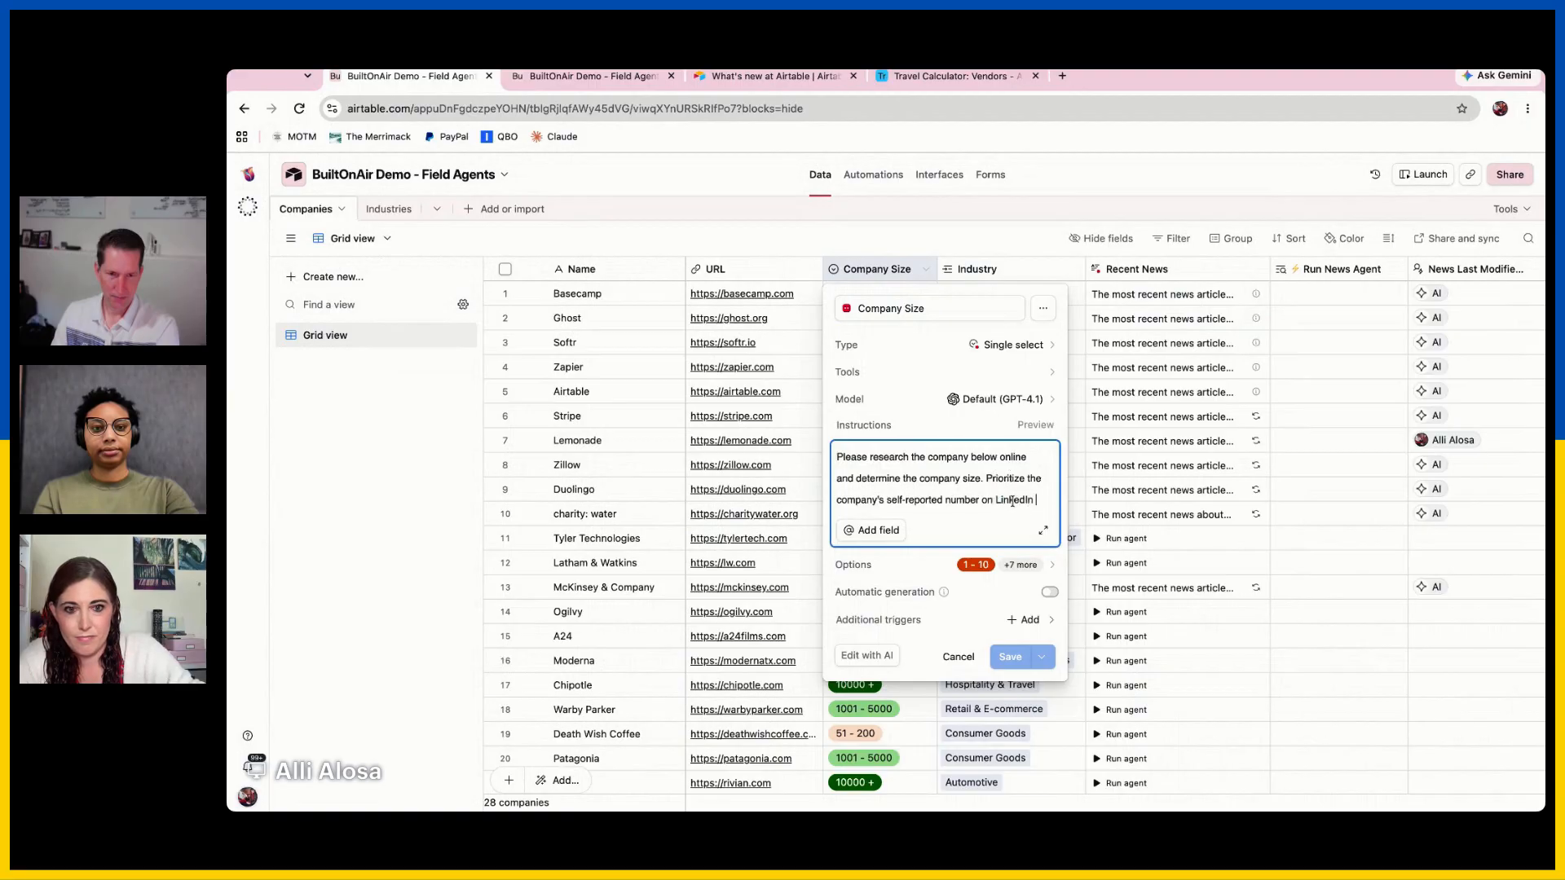
type("where possible.")
key("Return")
key("Return")
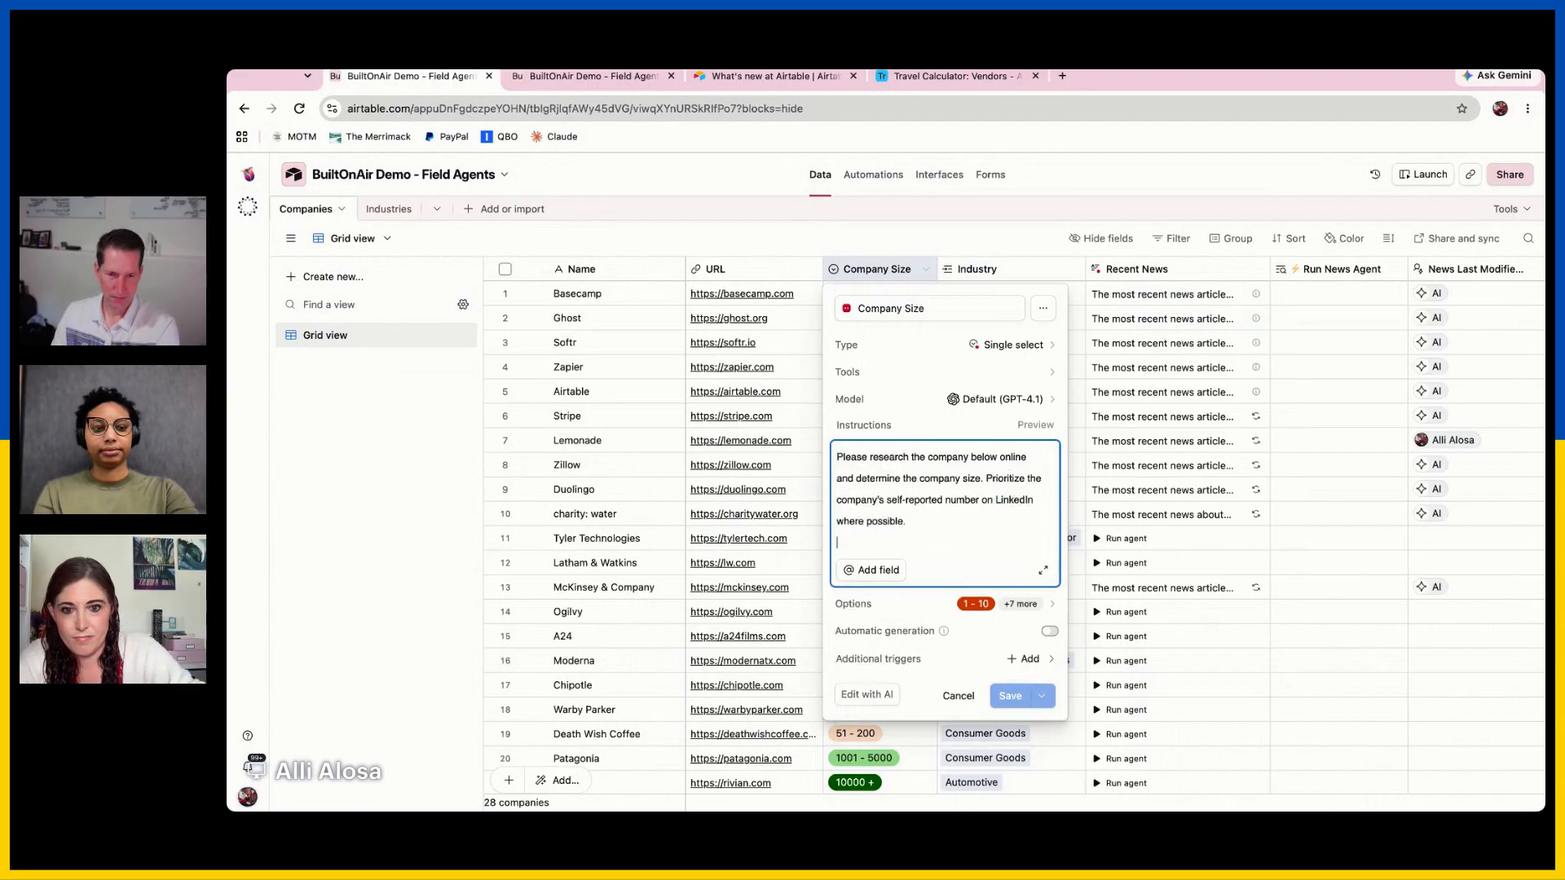
Add a "Company Name:" line referencing the Name field to the Company Size instructions, with the URL field on the line below
type("Company Name:")
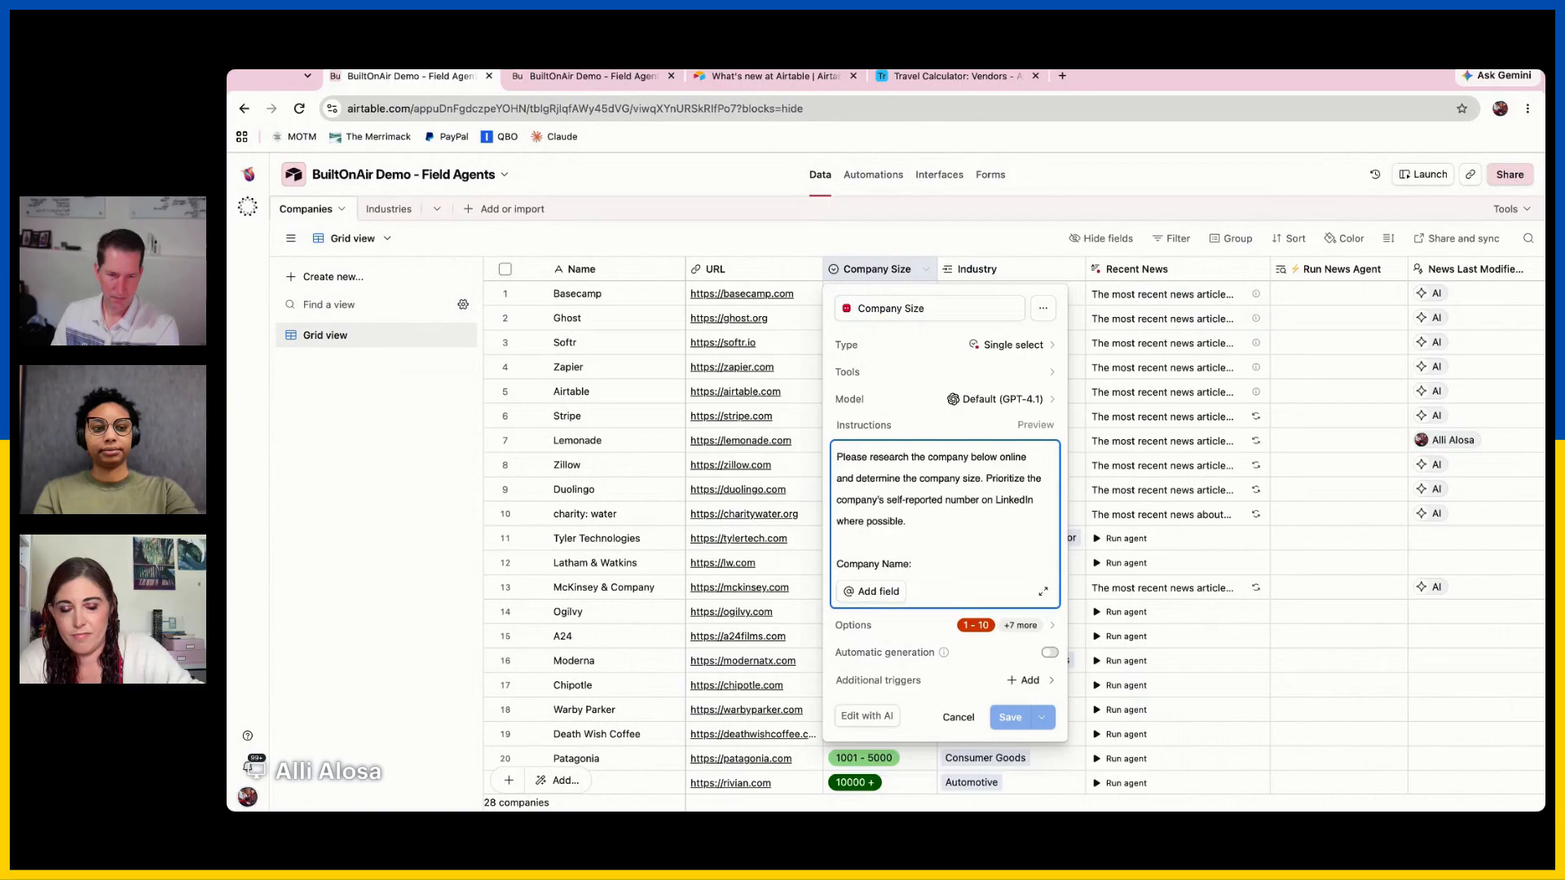
type(" @UR")
key("Return")
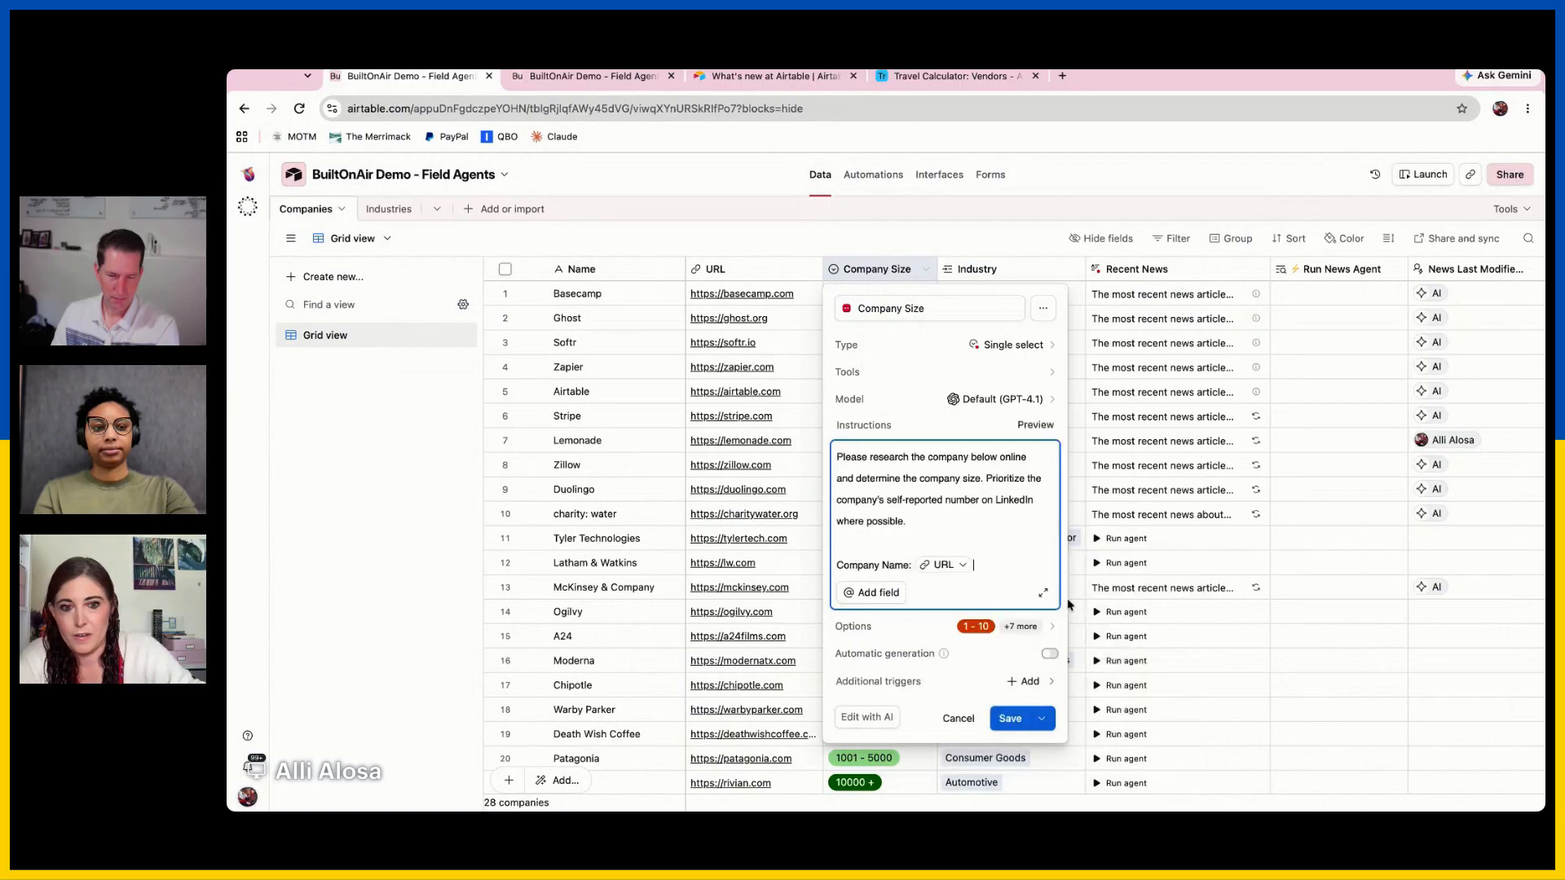
key("Return")
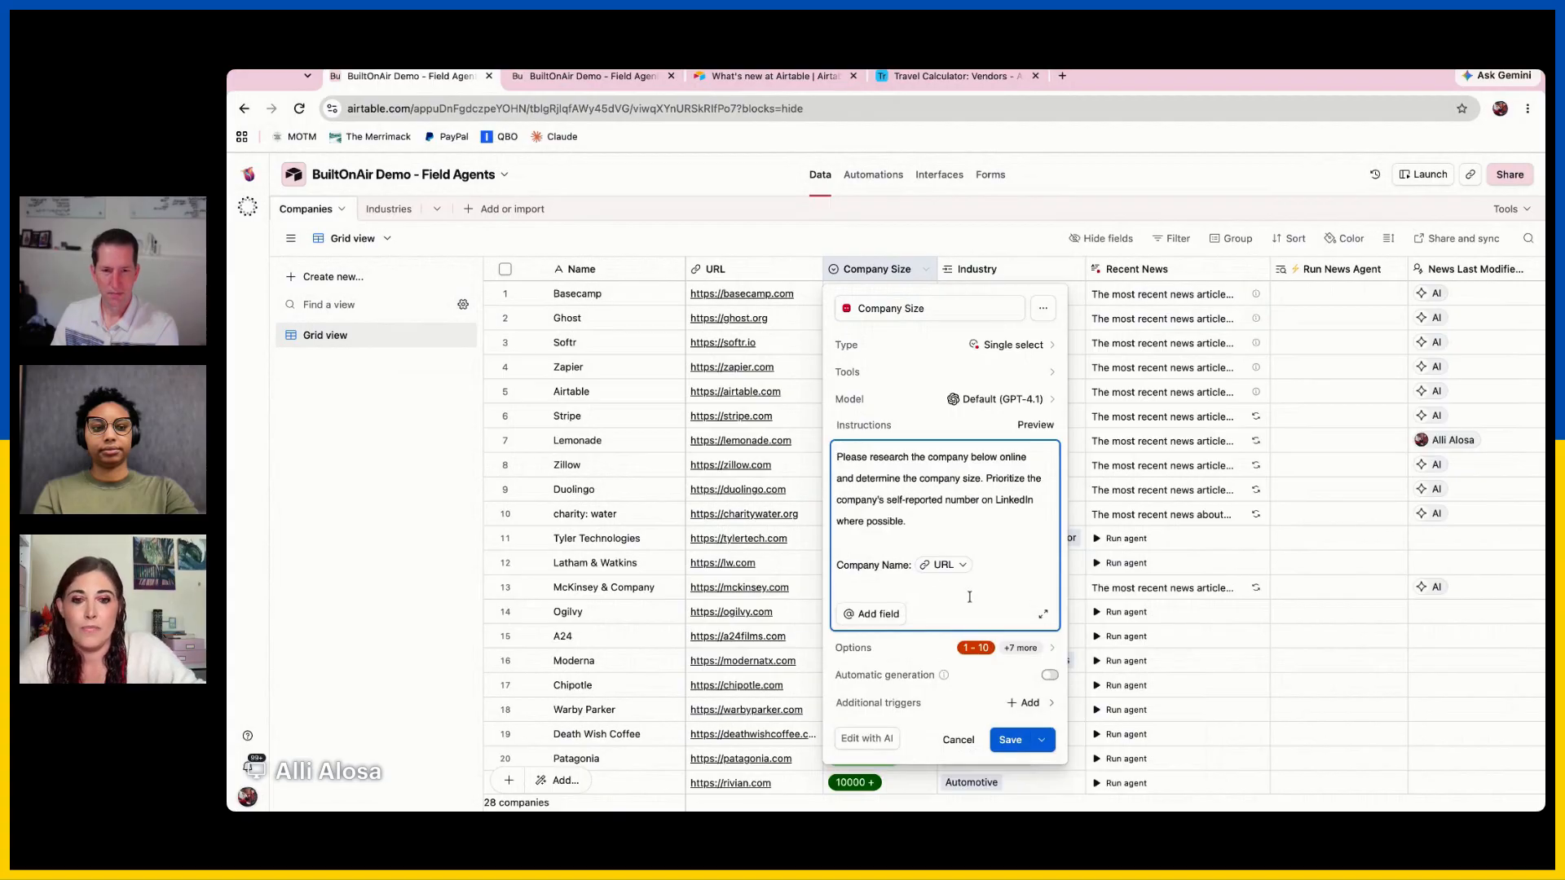
left_click(914, 562)
type("@Nam")
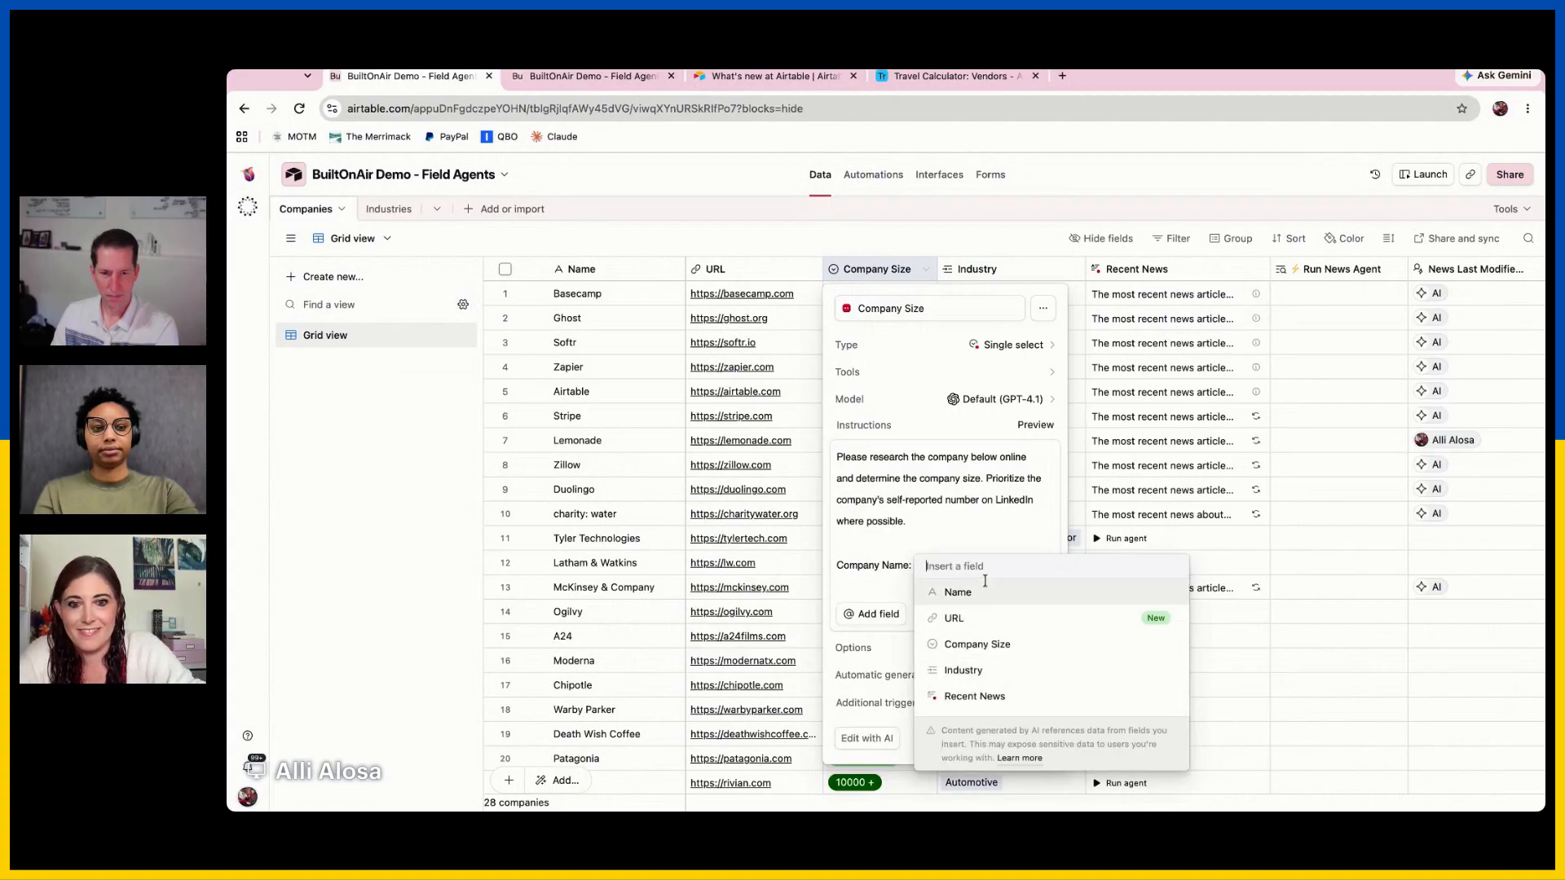
left_click(978, 597)
Label the URL field reference "Website:" in the instructions and save the Company Size agent
type("Websi")
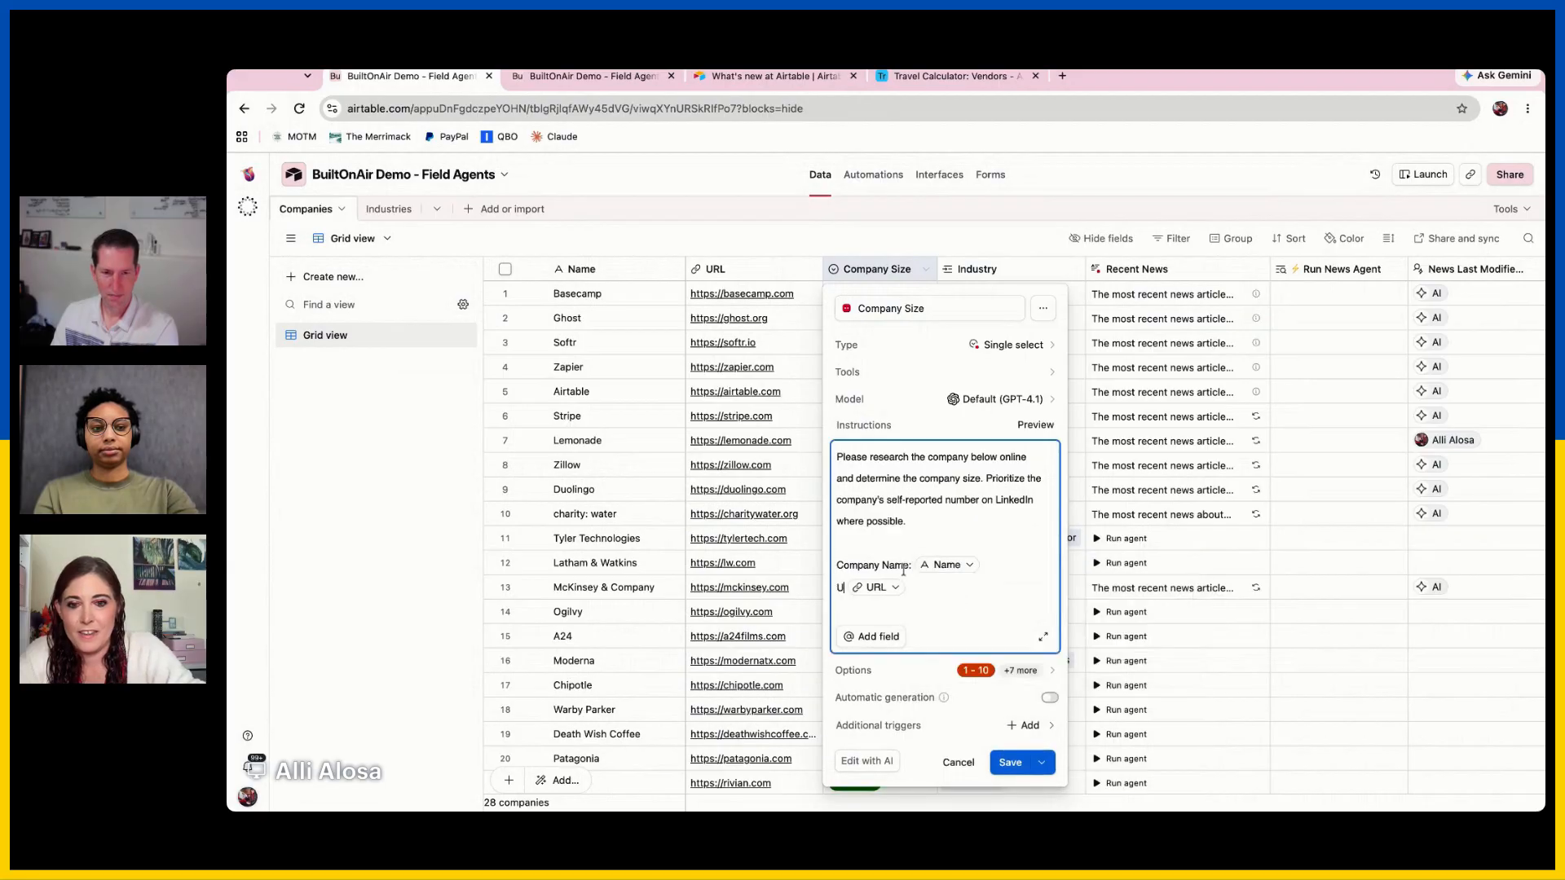
type("te:")
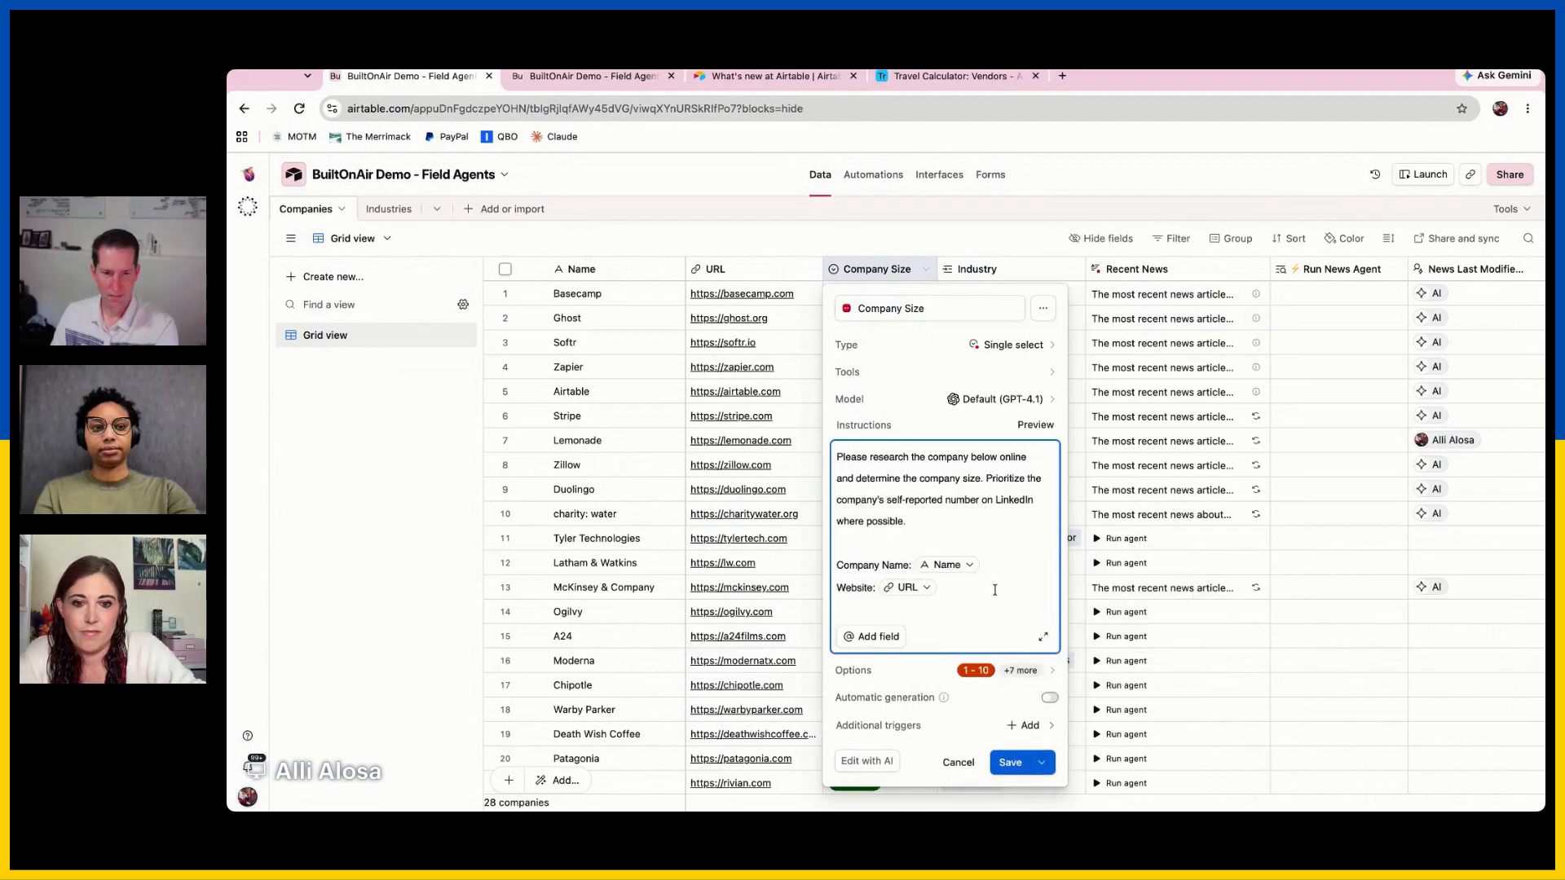
left_click(978, 626)
left_click(839, 460)
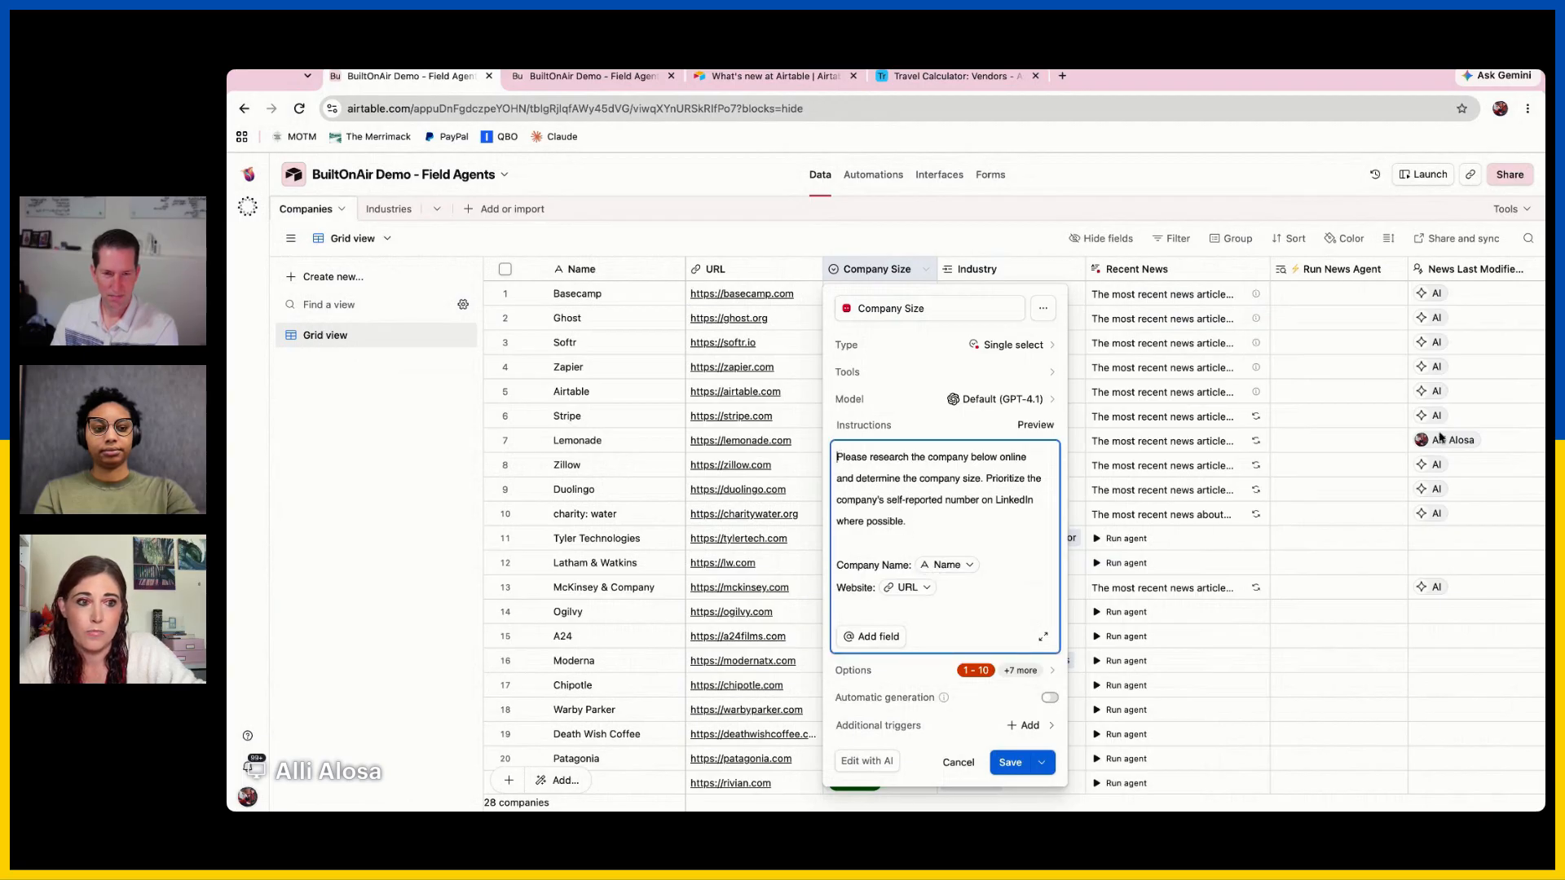
left_click(1009, 762)
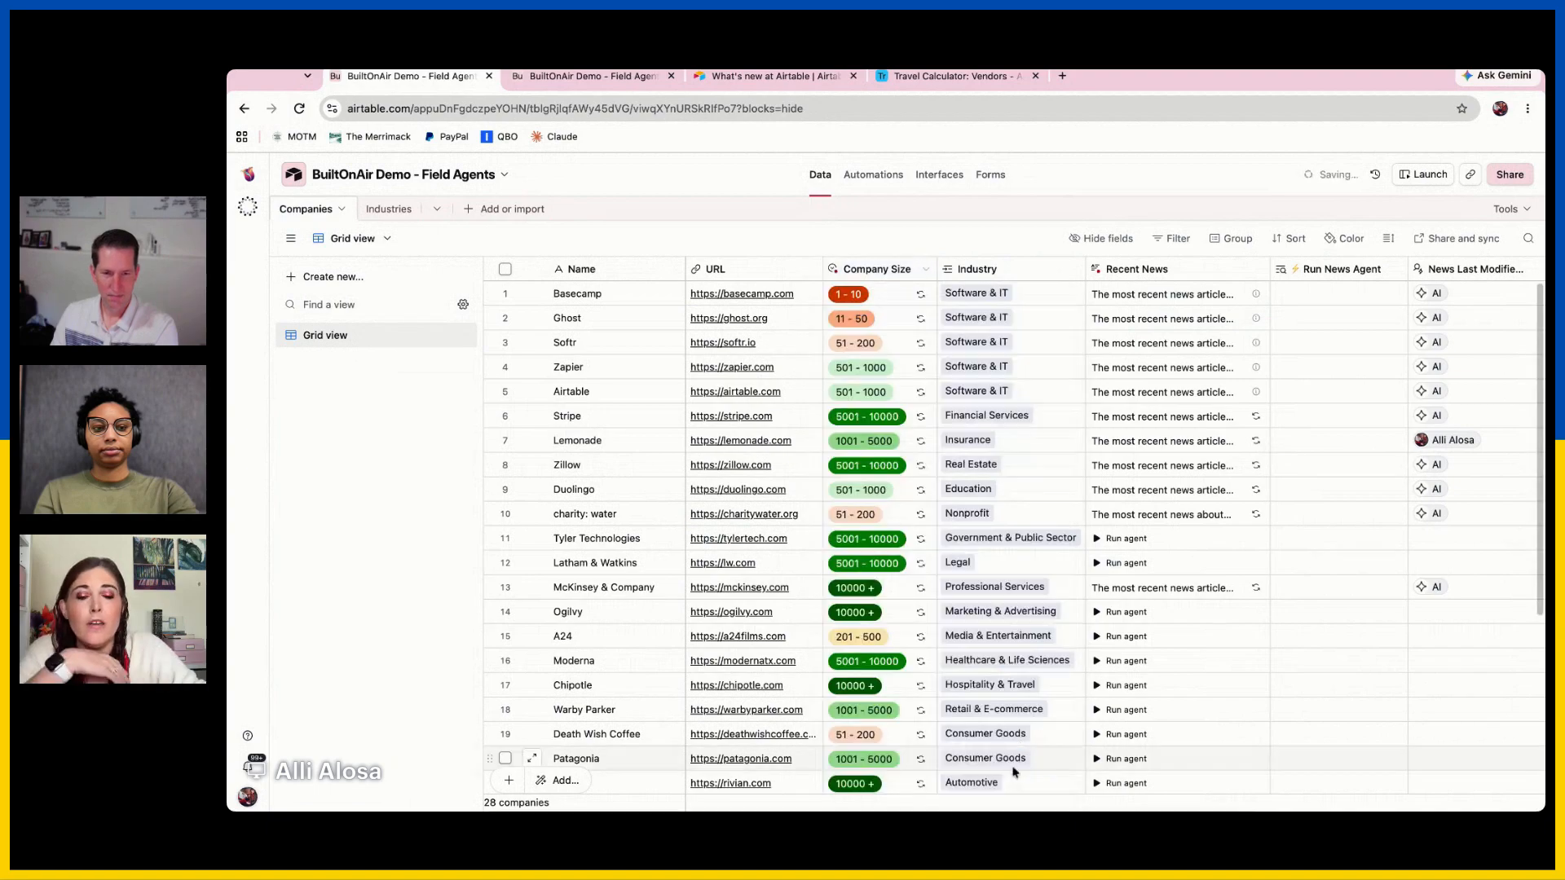
Review the Company Size values across the records and inspect the field agent's list of options
scroll(915, 404, "down", 4)
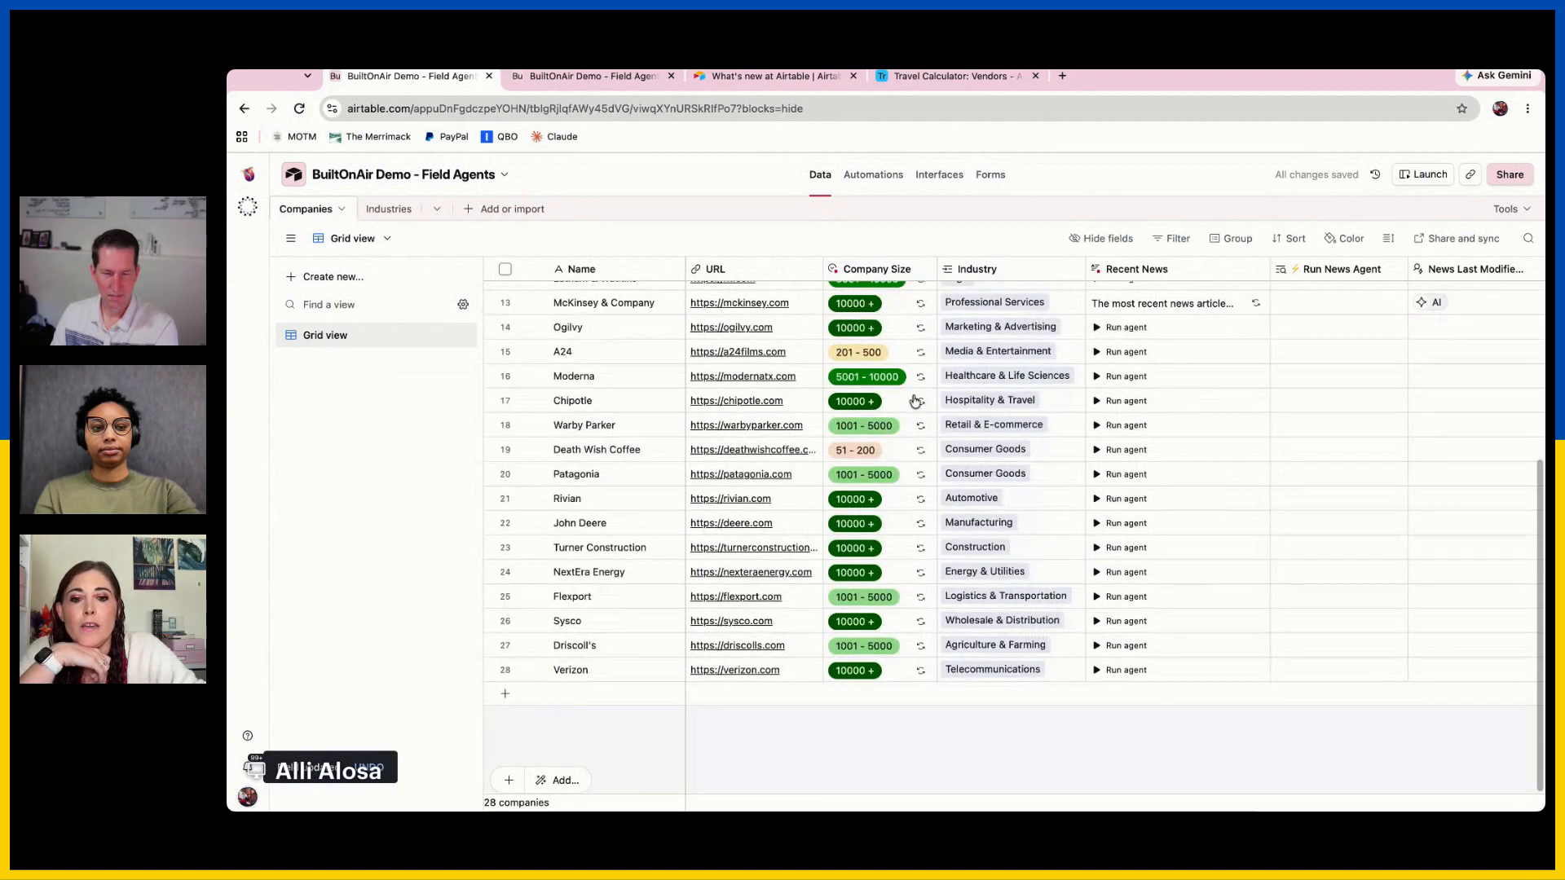
scroll(915, 401, "up", 4)
double_click(886, 268)
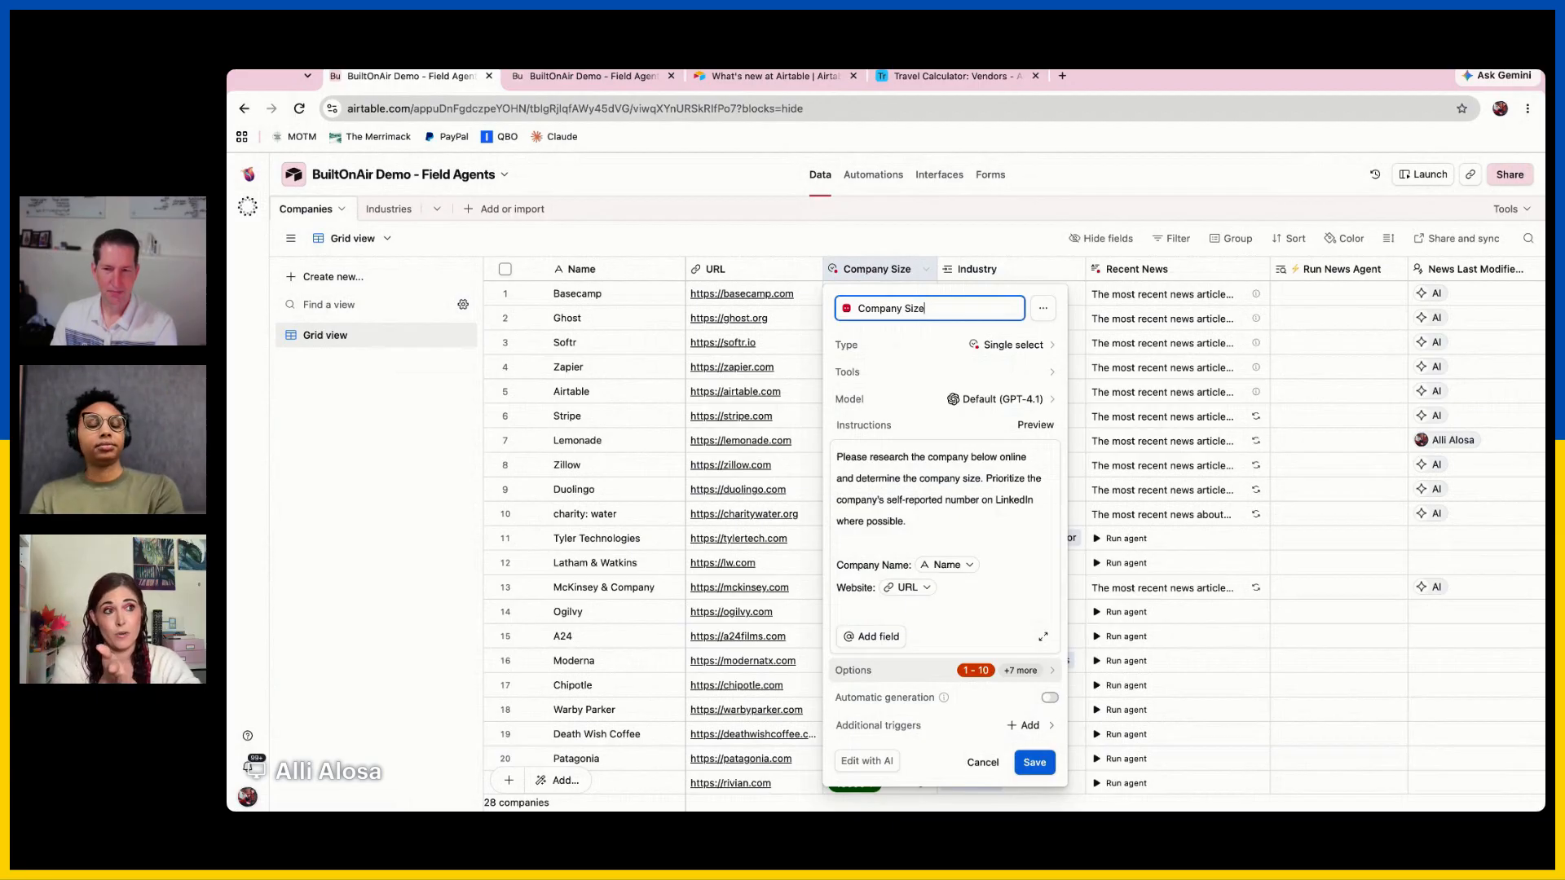
left_click(1018, 670)
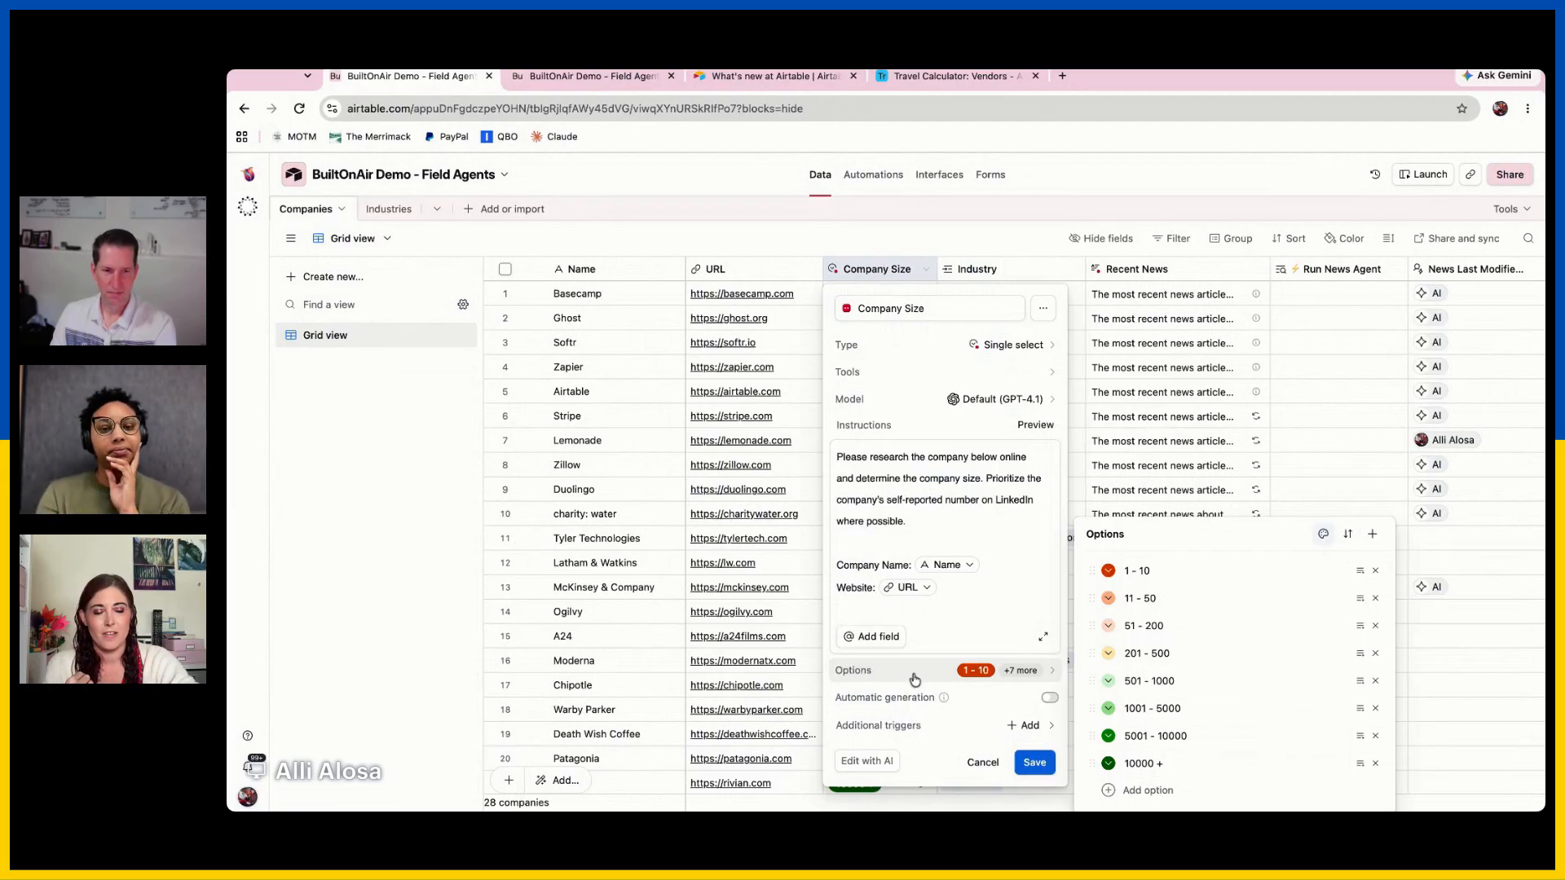
scroll(1493, 291, "right", 5)
left_click(1481, 270)
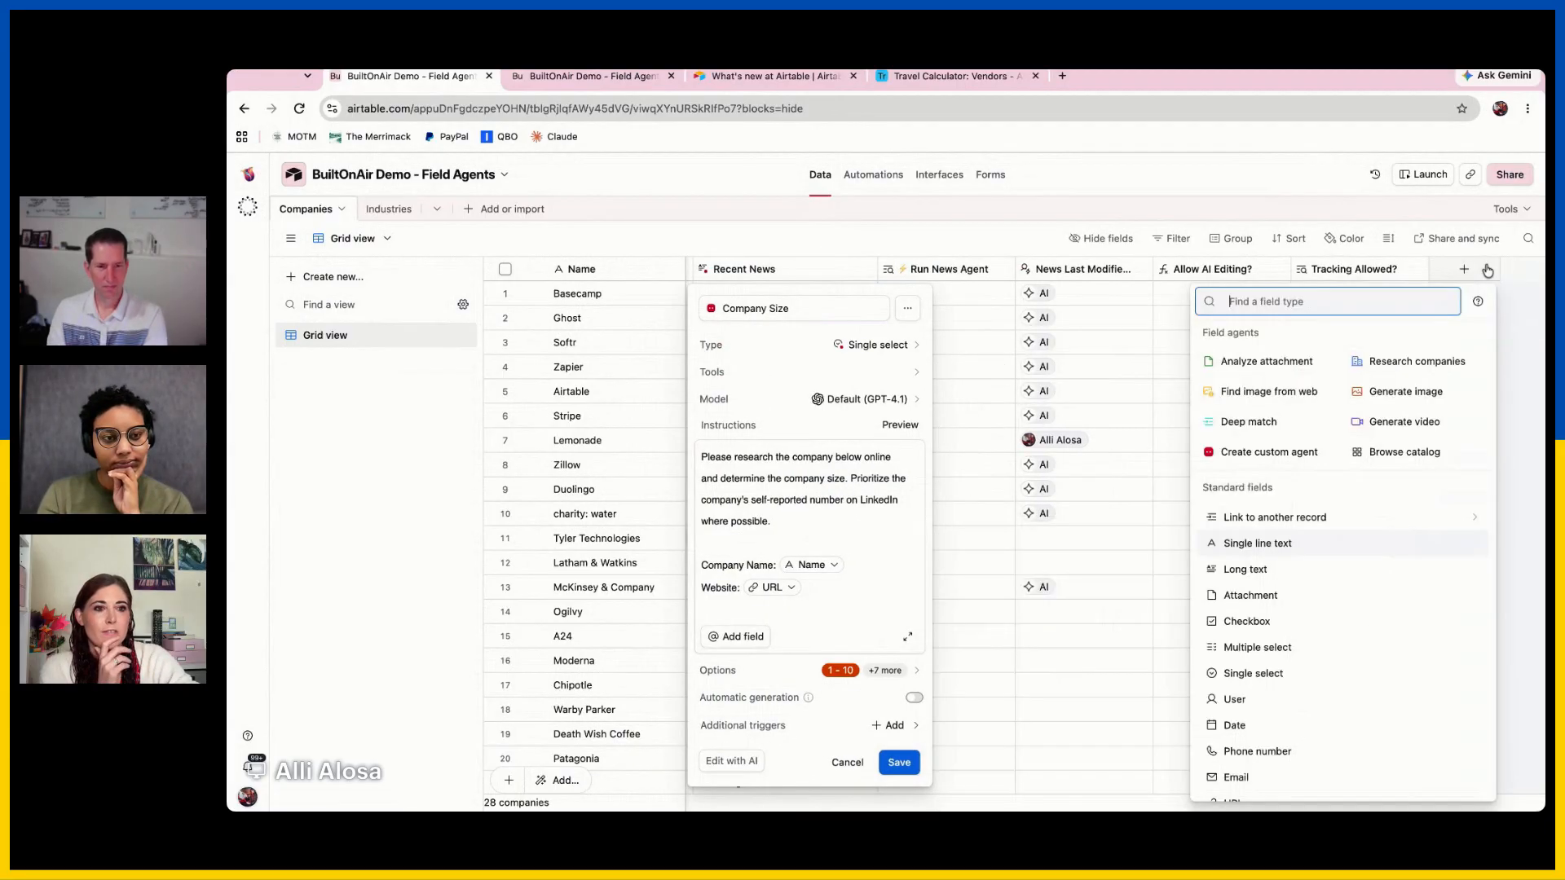
left_click(1272, 452)
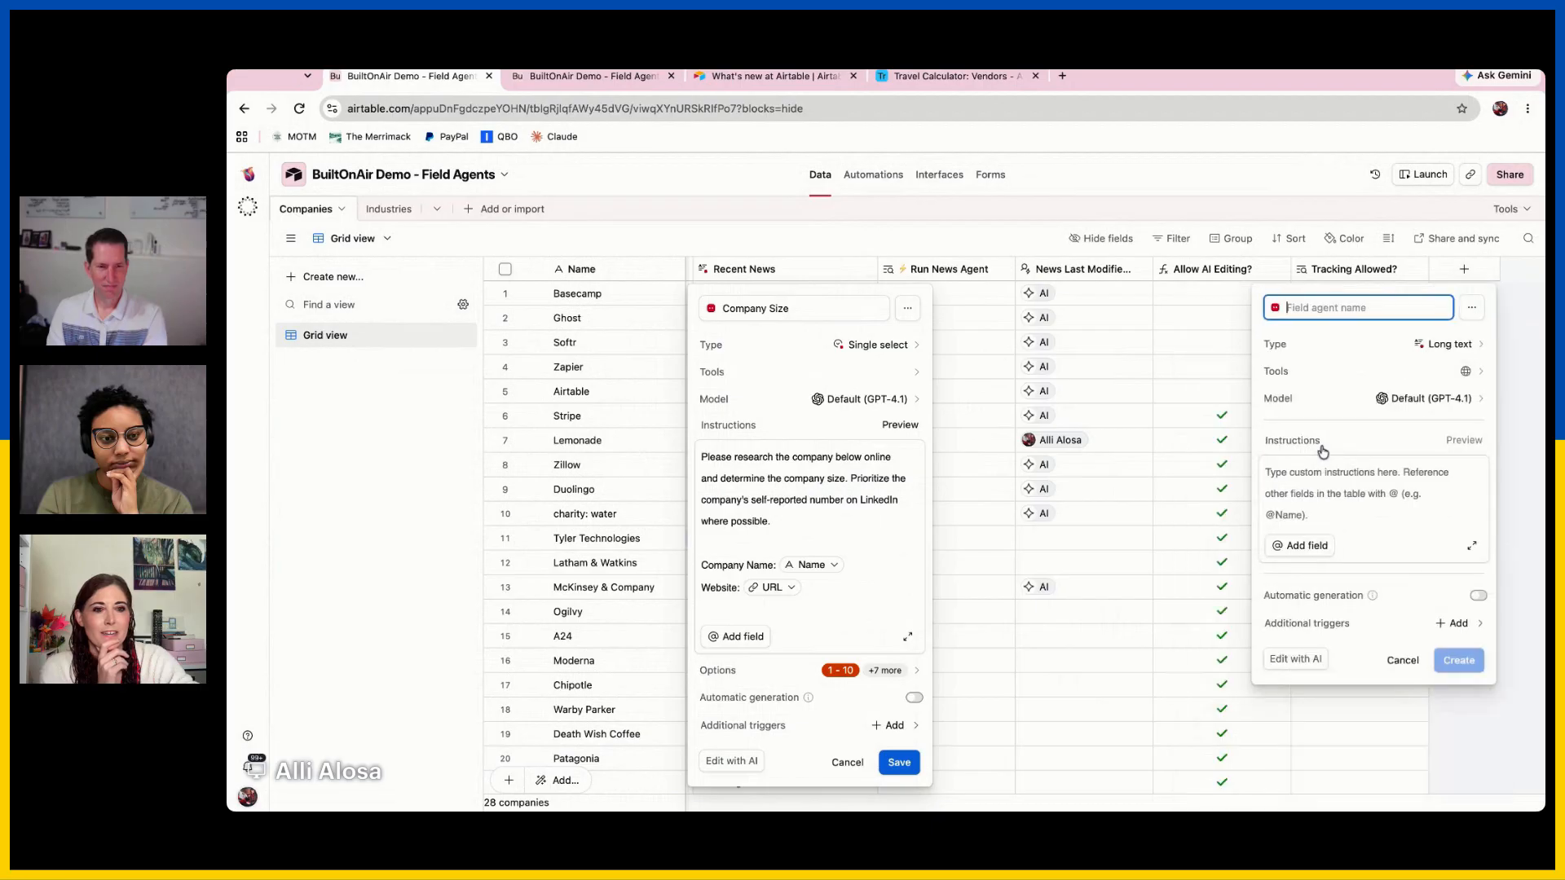
left_click(1450, 344)
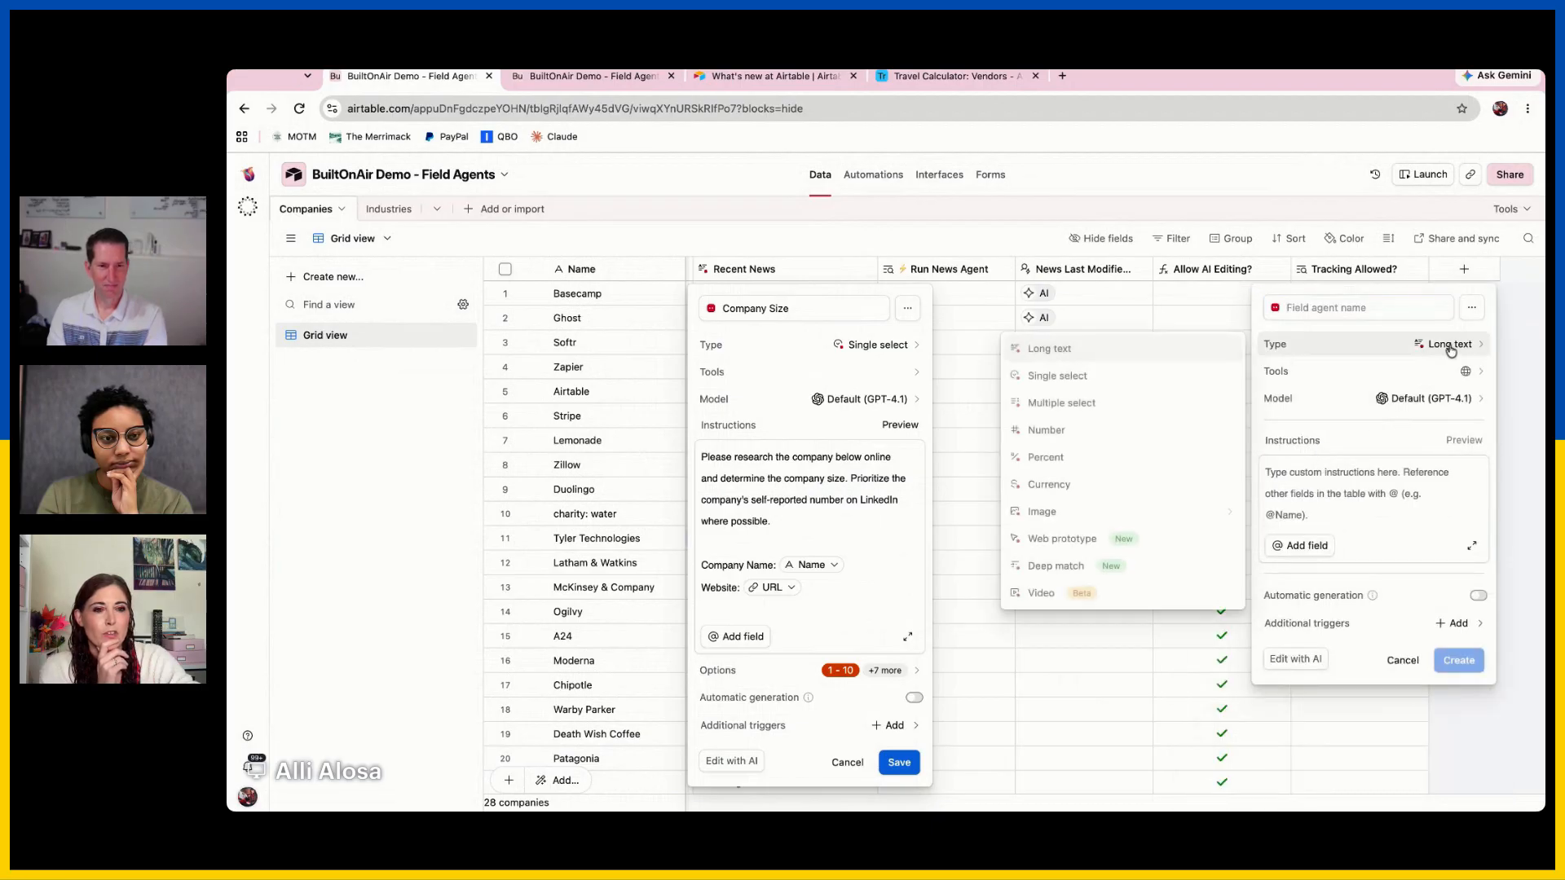
left_click(1175, 379)
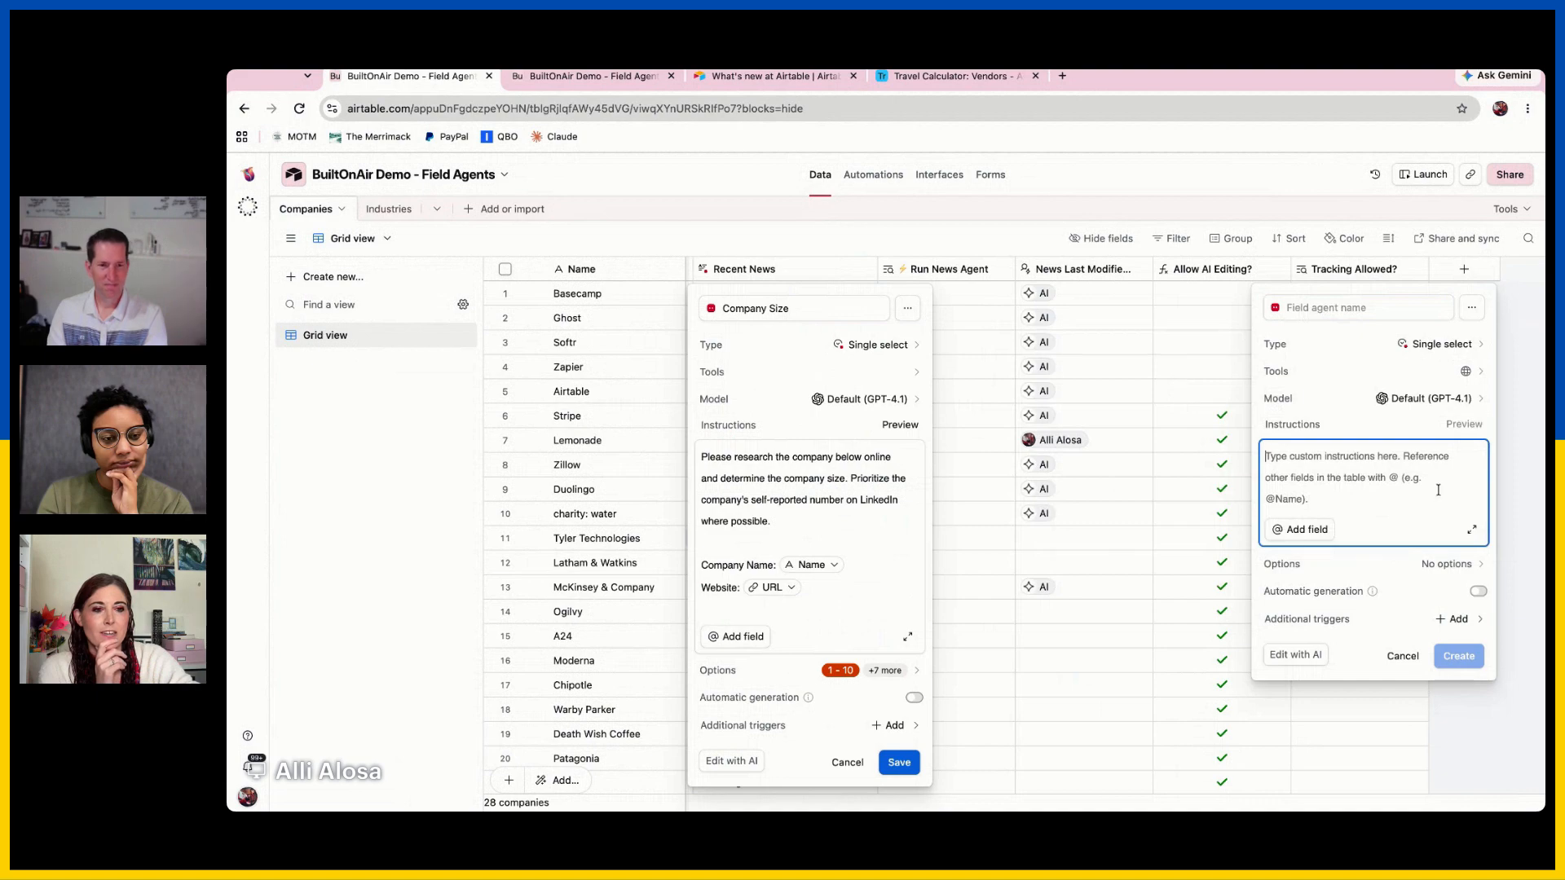
left_click(1456, 570)
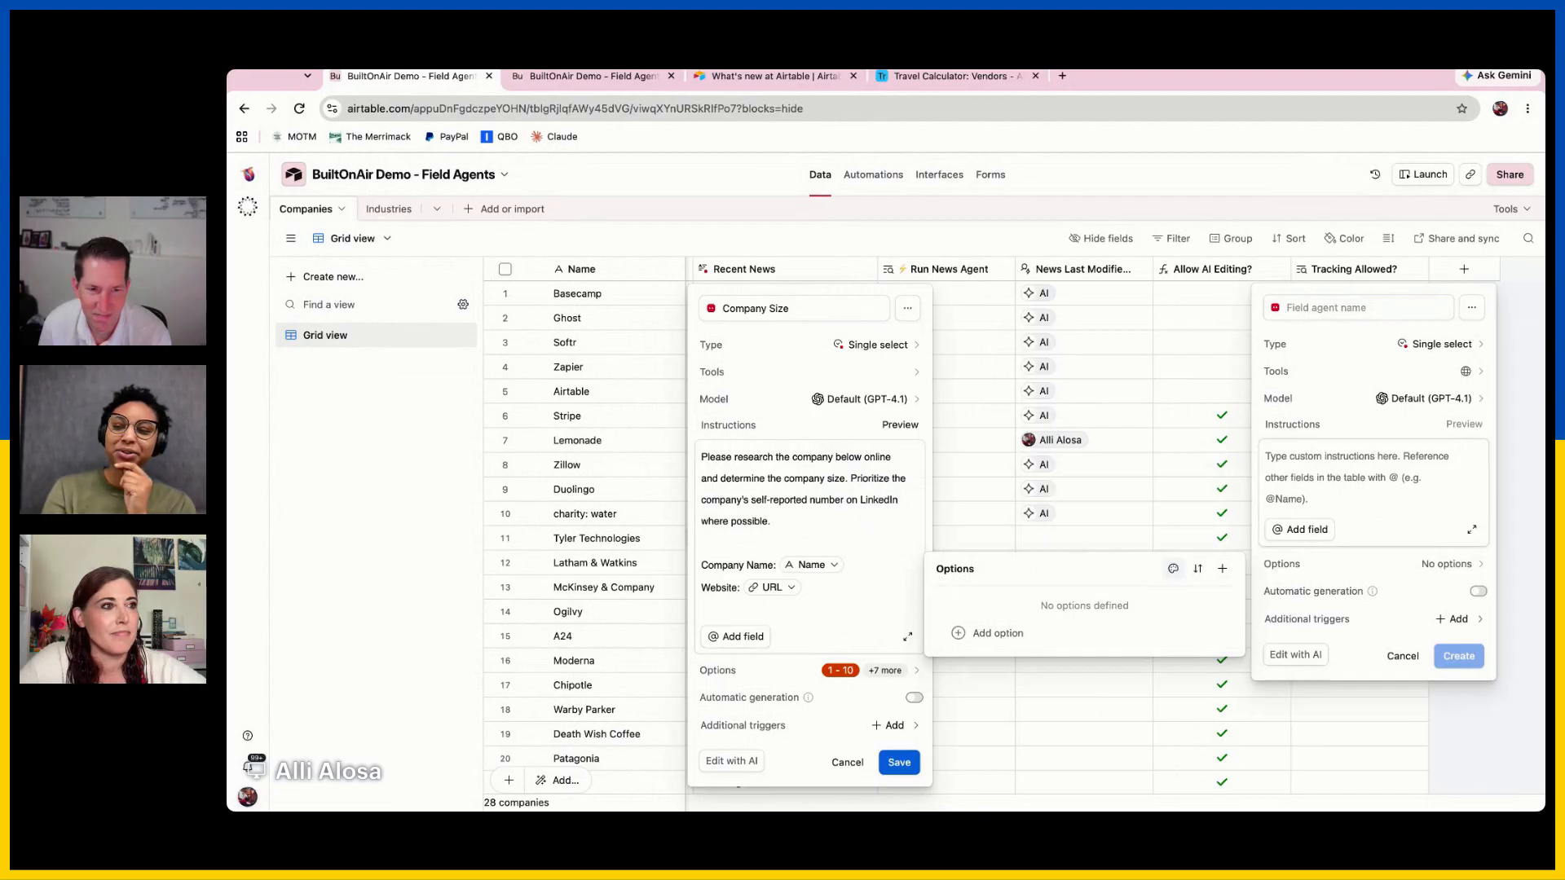
key("Escape")
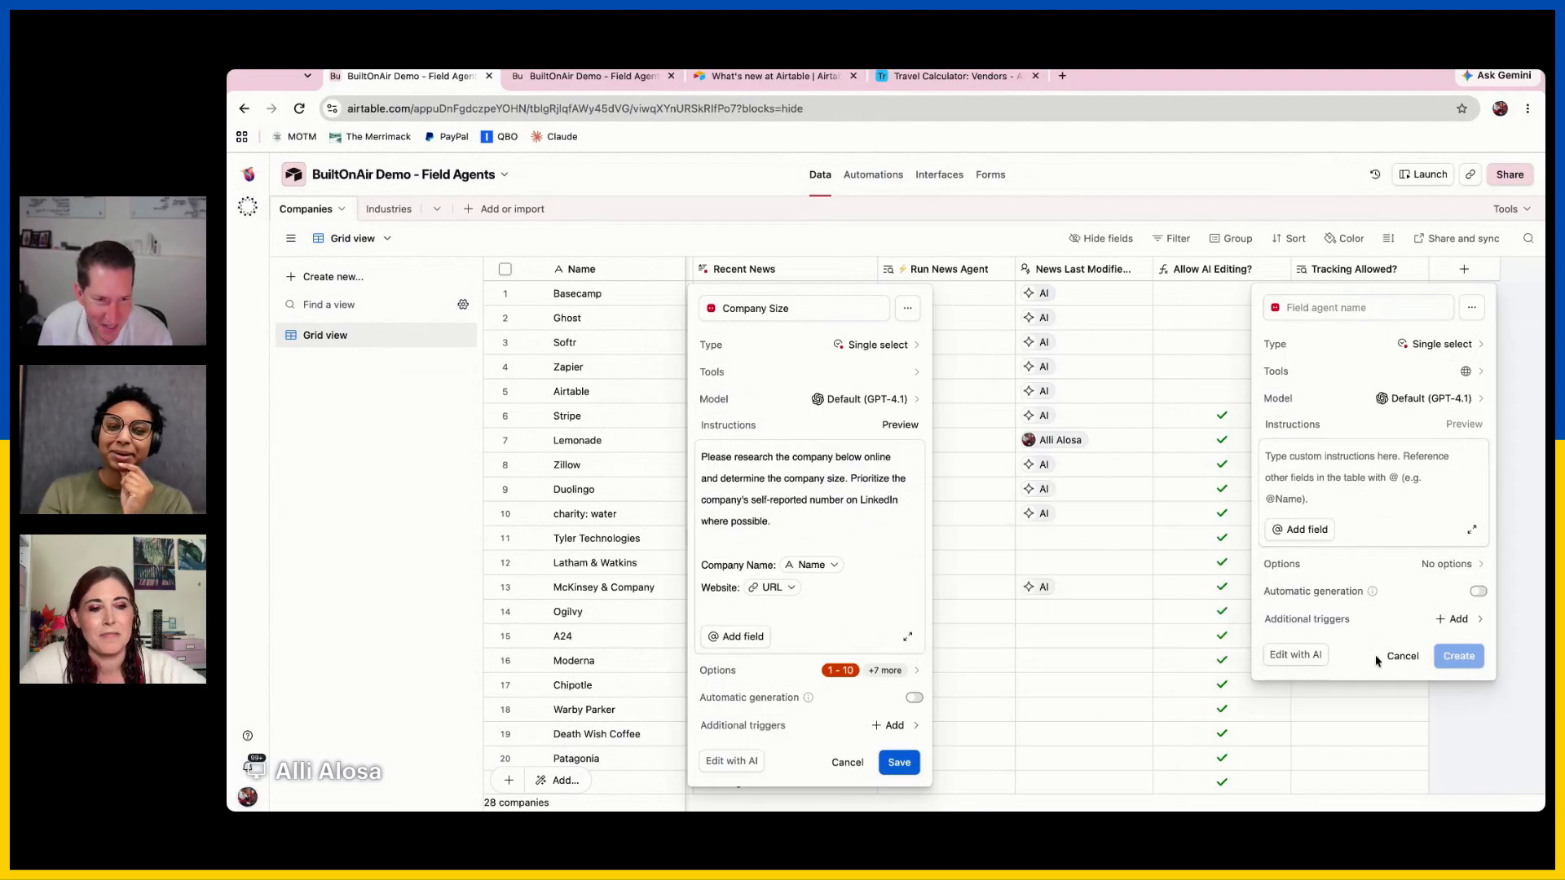
left_click(1401, 656)
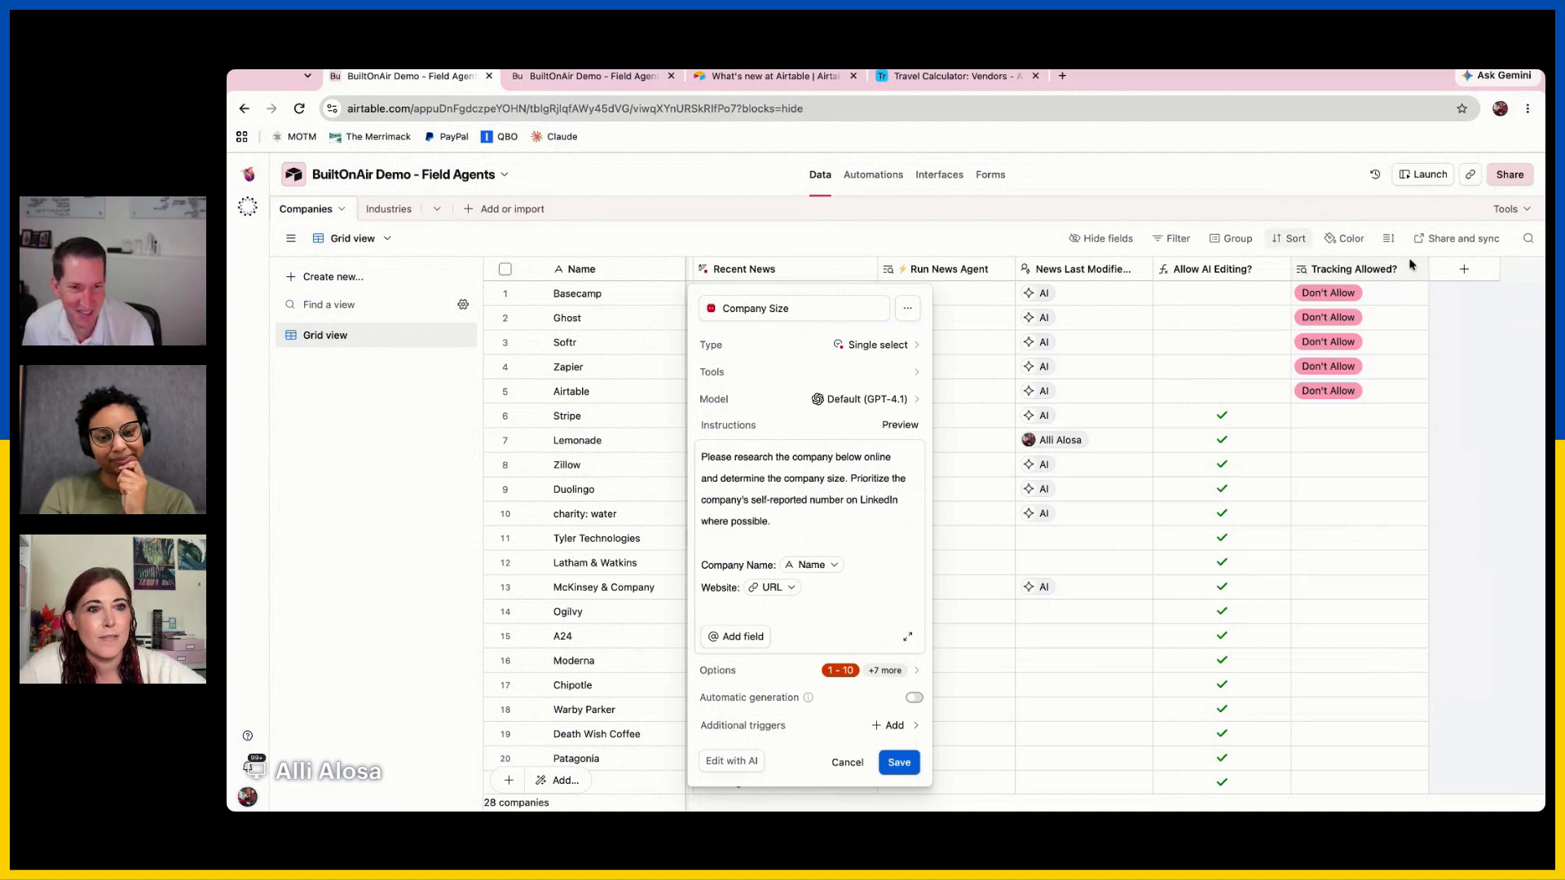
Start a new custom field agent in the Companies table with the single select type
left_click(1464, 269)
left_click(1282, 454)
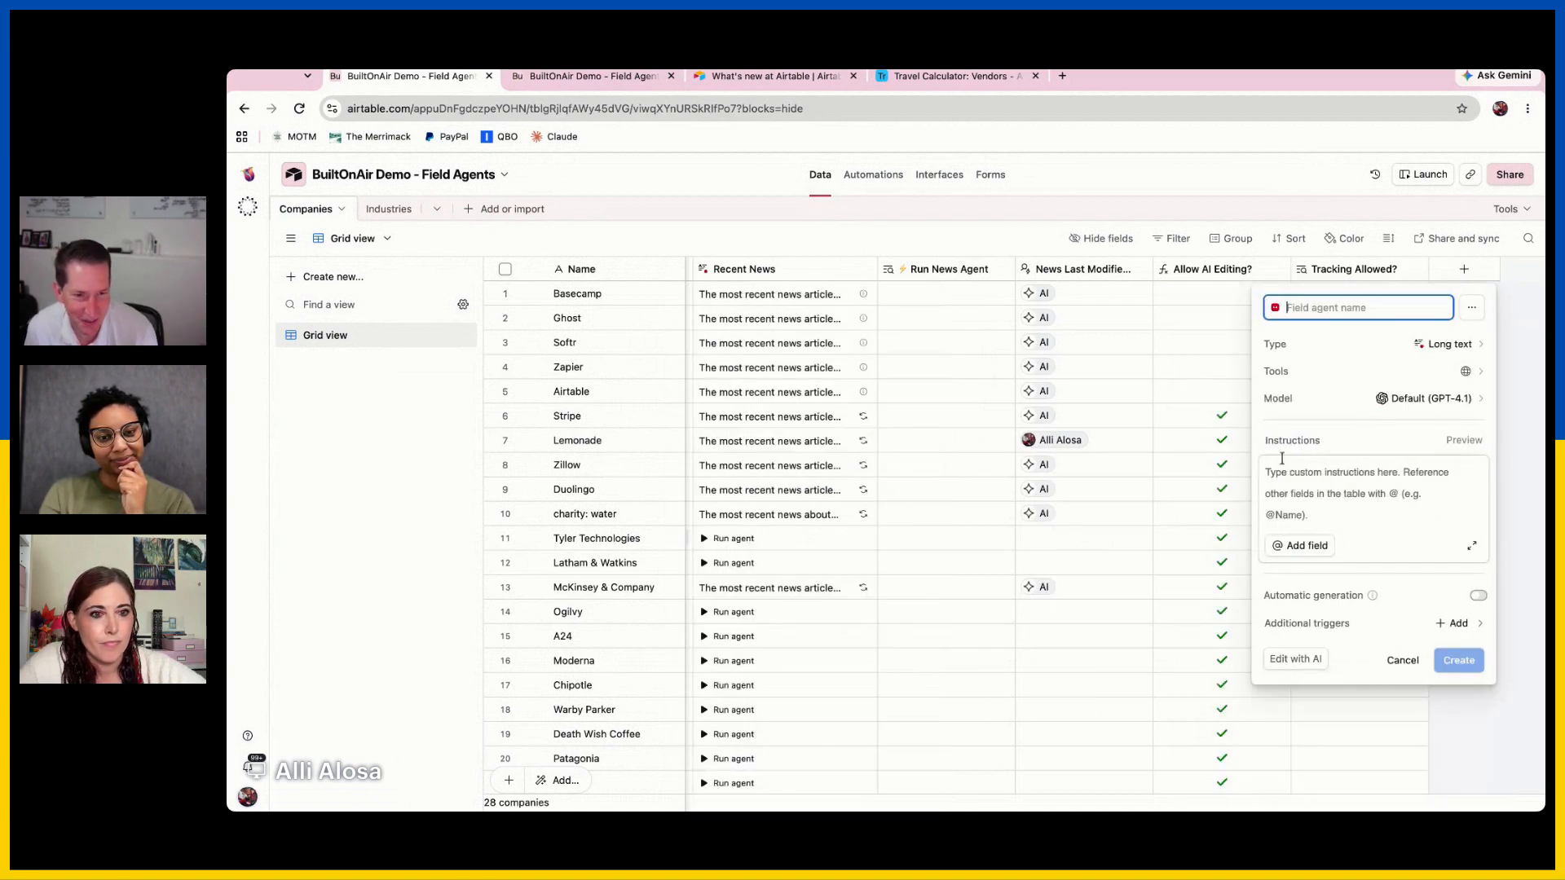
left_click(1452, 344)
left_click(1183, 386)
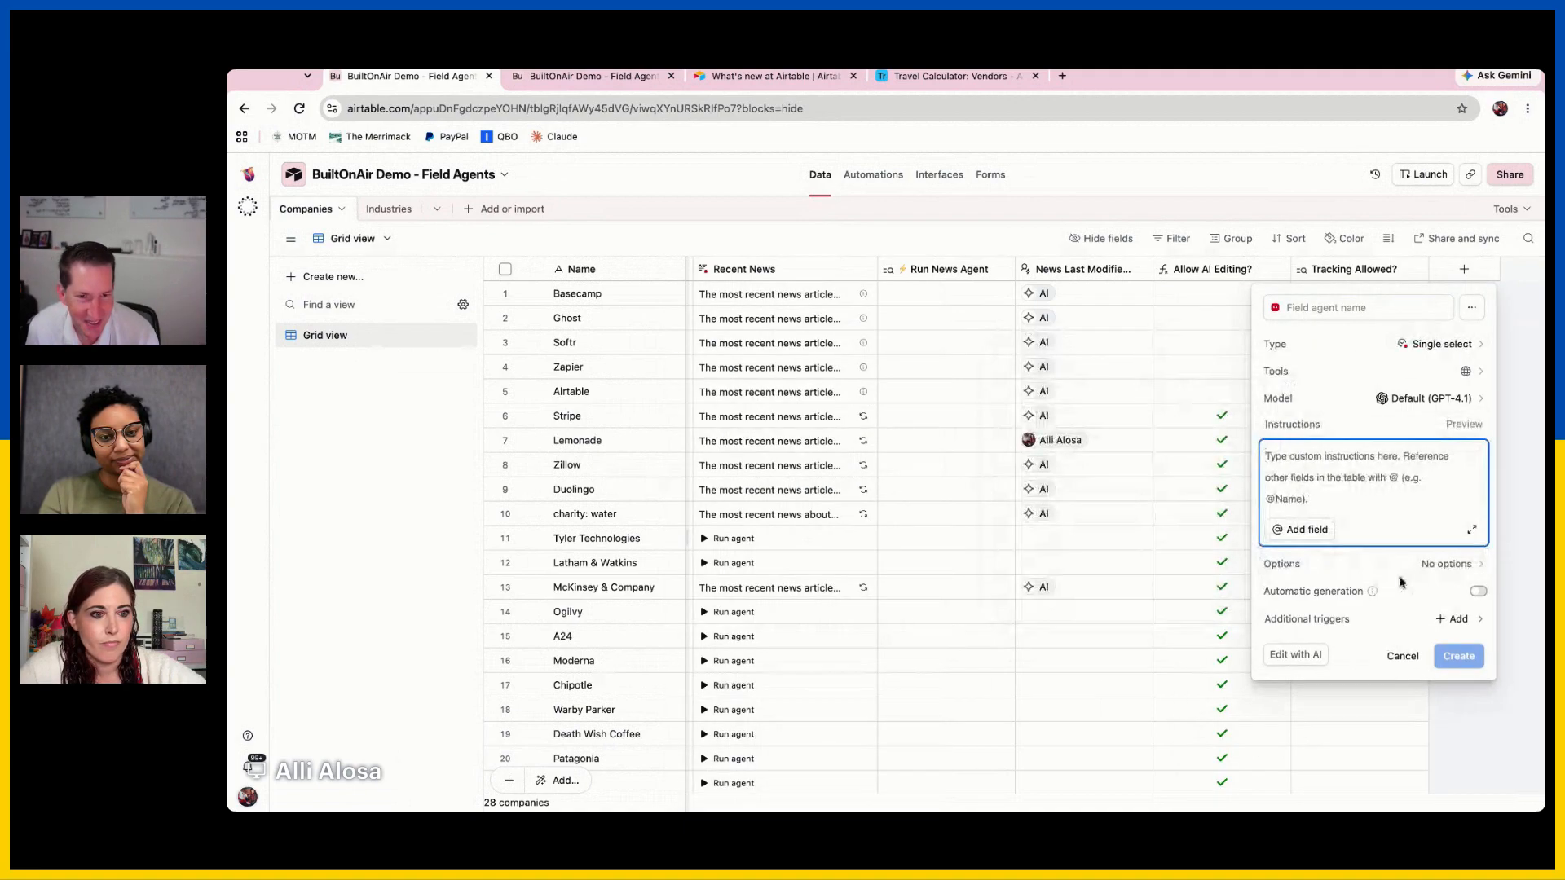
Add three blank options to the new field agent and turn their color coding off and back on
left_click(1448, 564)
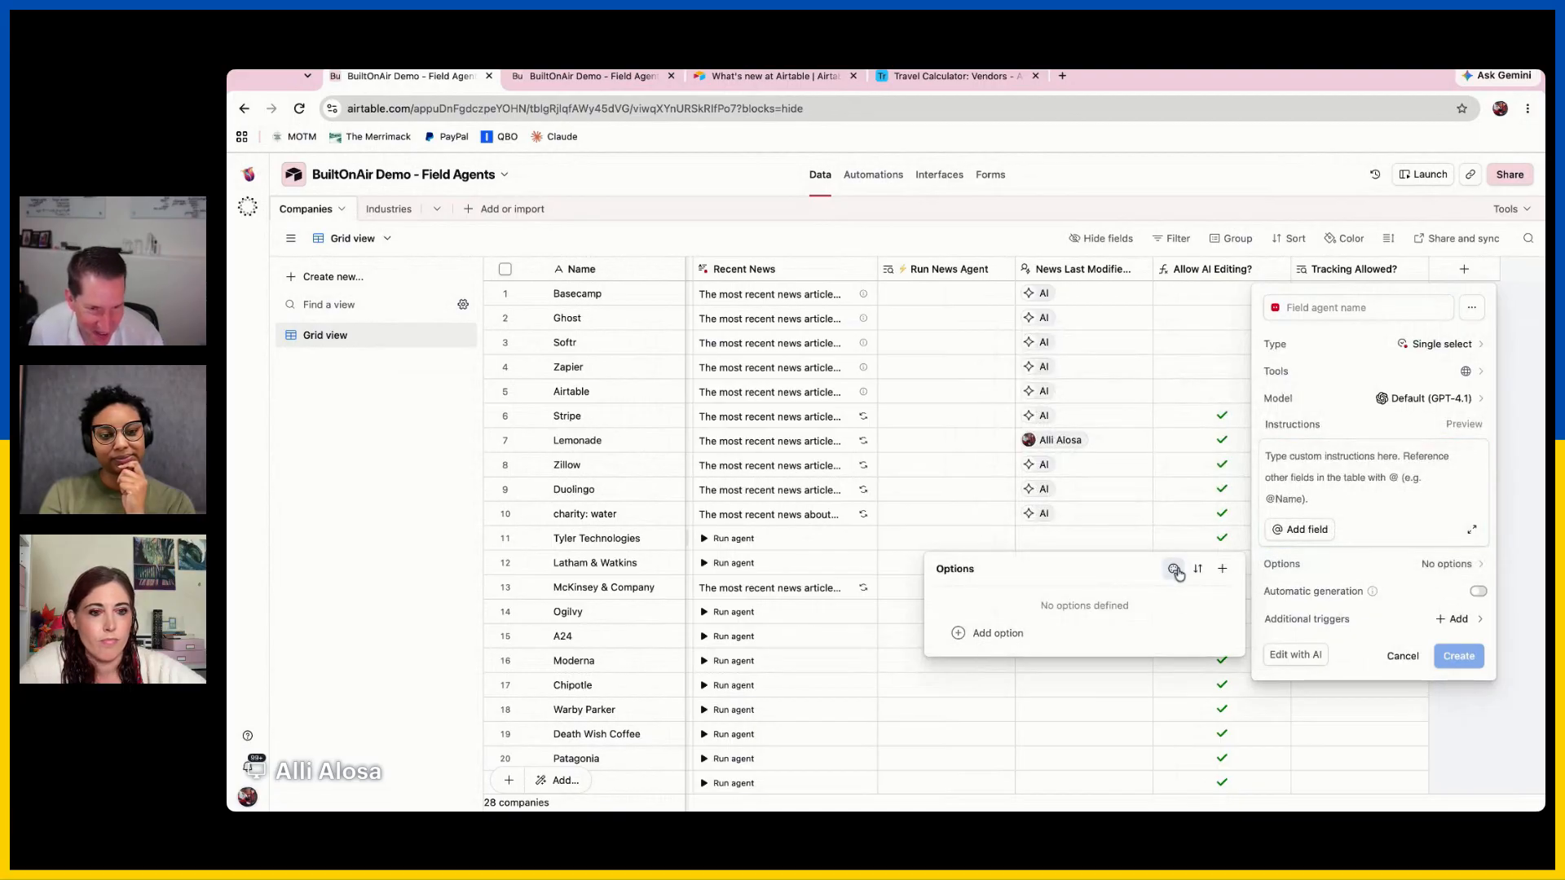
left_click(966, 633)
left_click(995, 633)
left_click(998, 660)
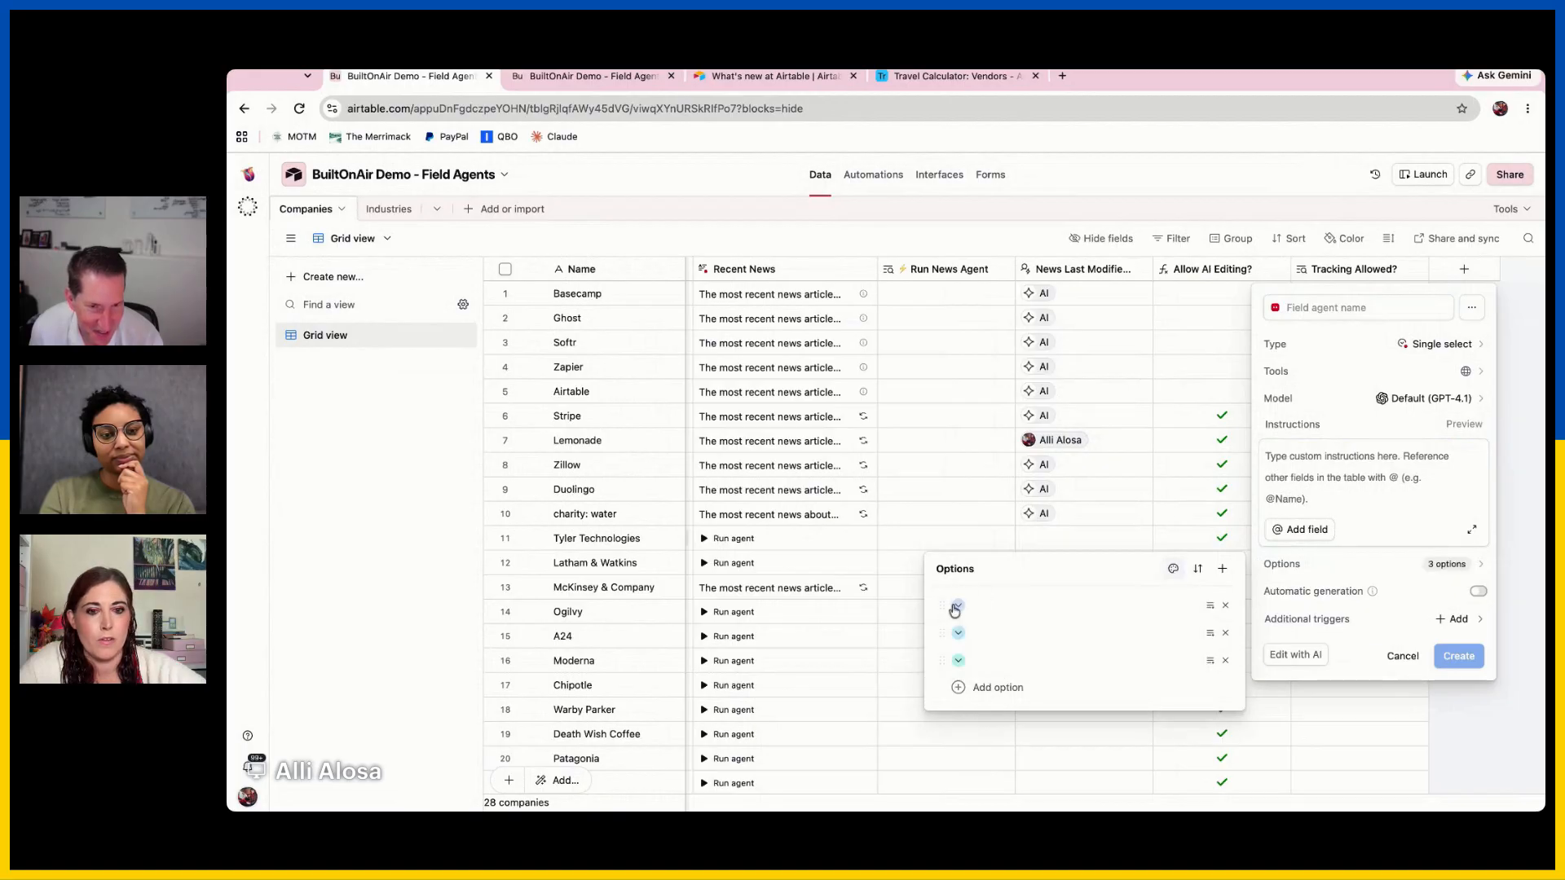
left_click(1171, 569)
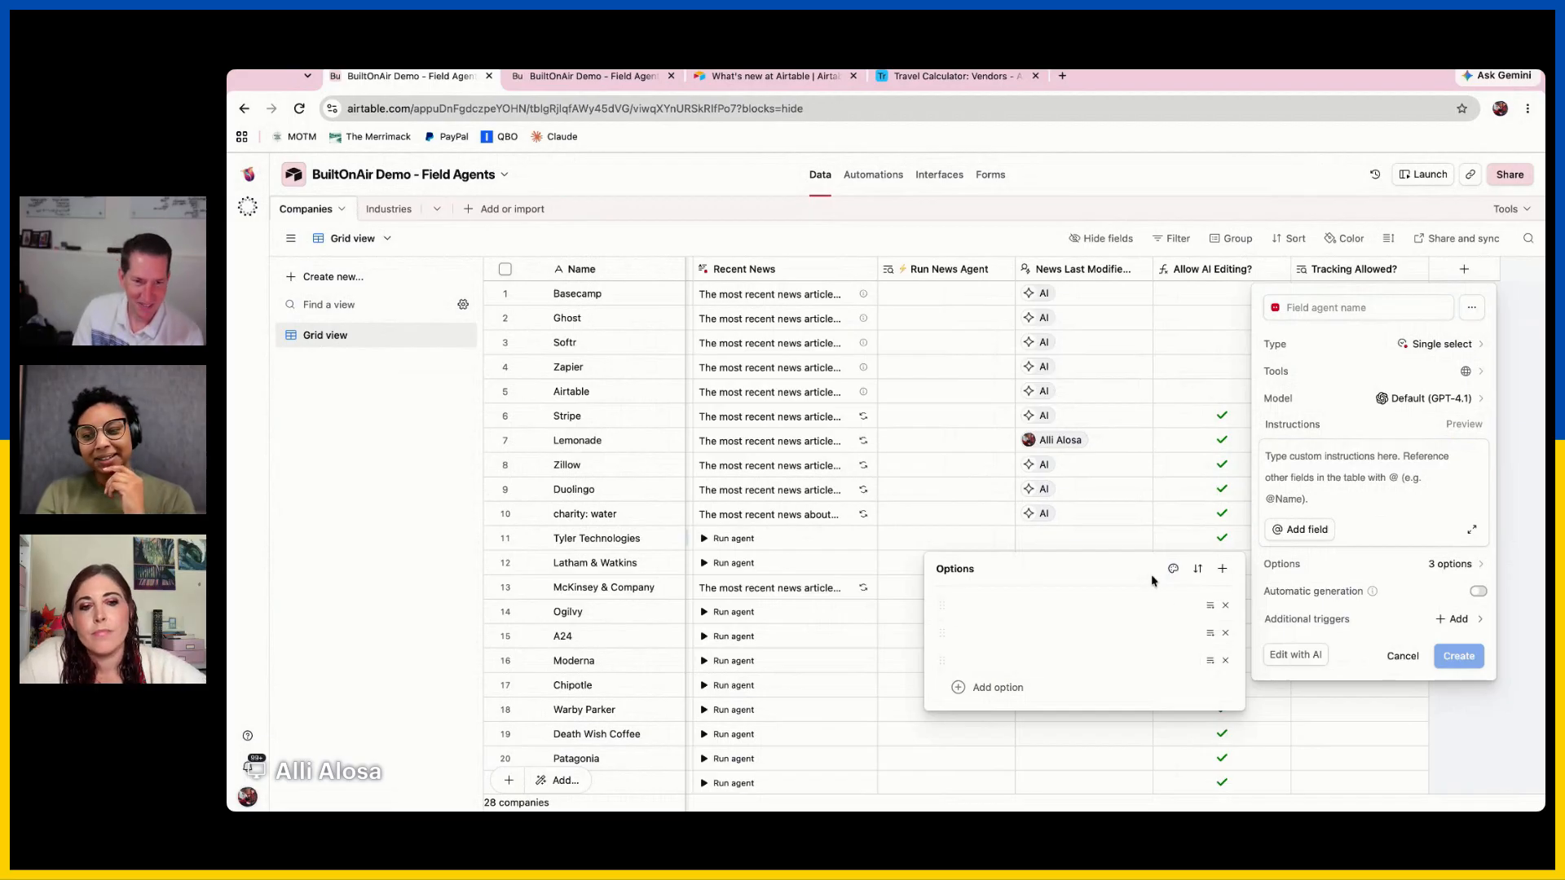
left_click(1171, 569)
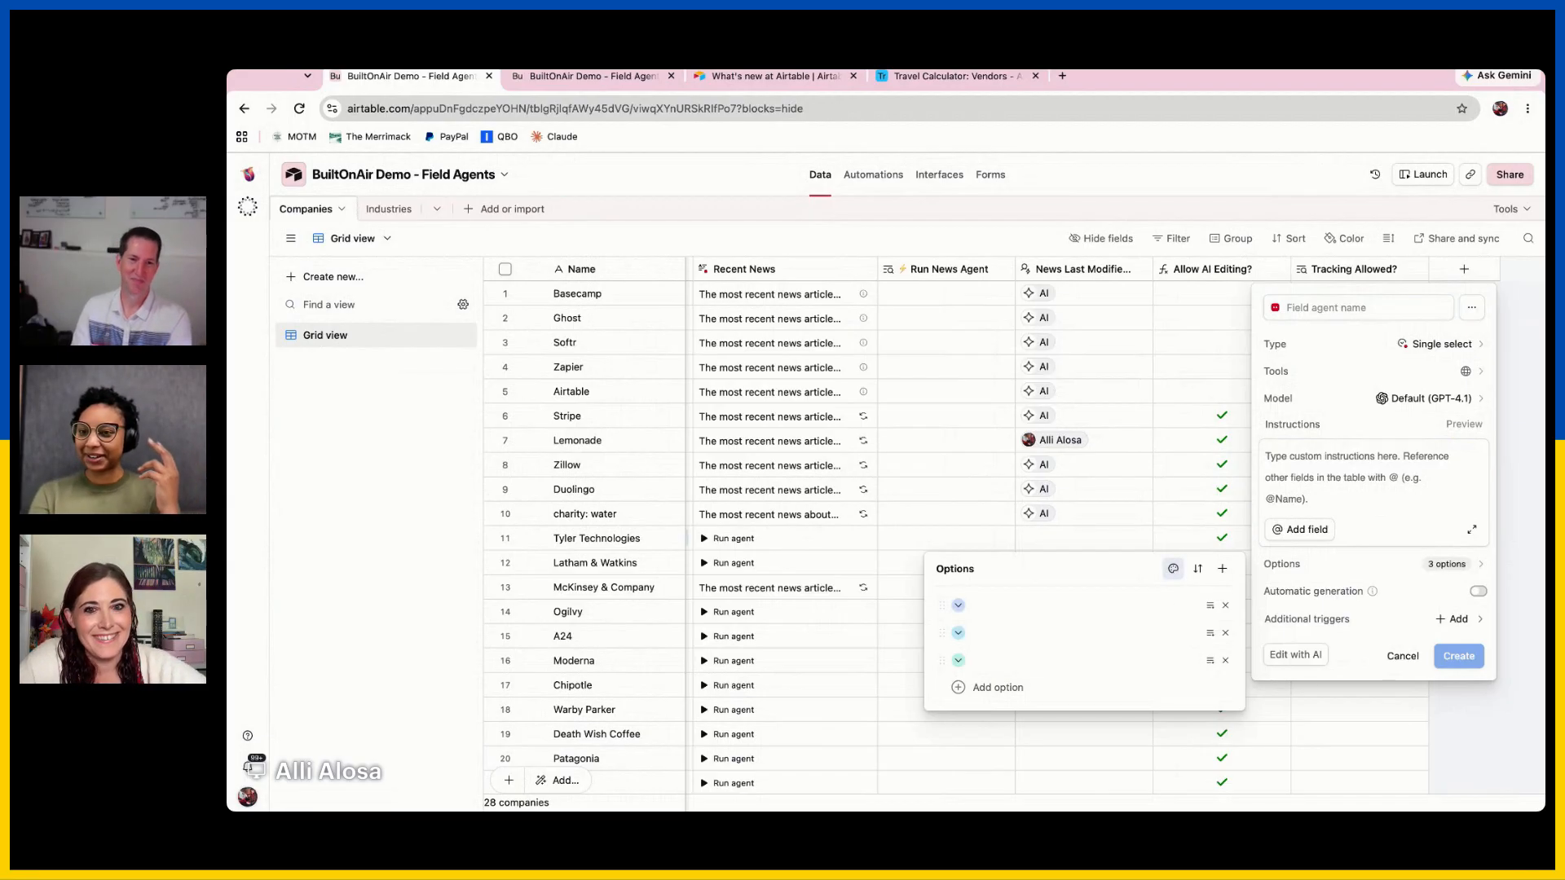
left_click(1475, 281)
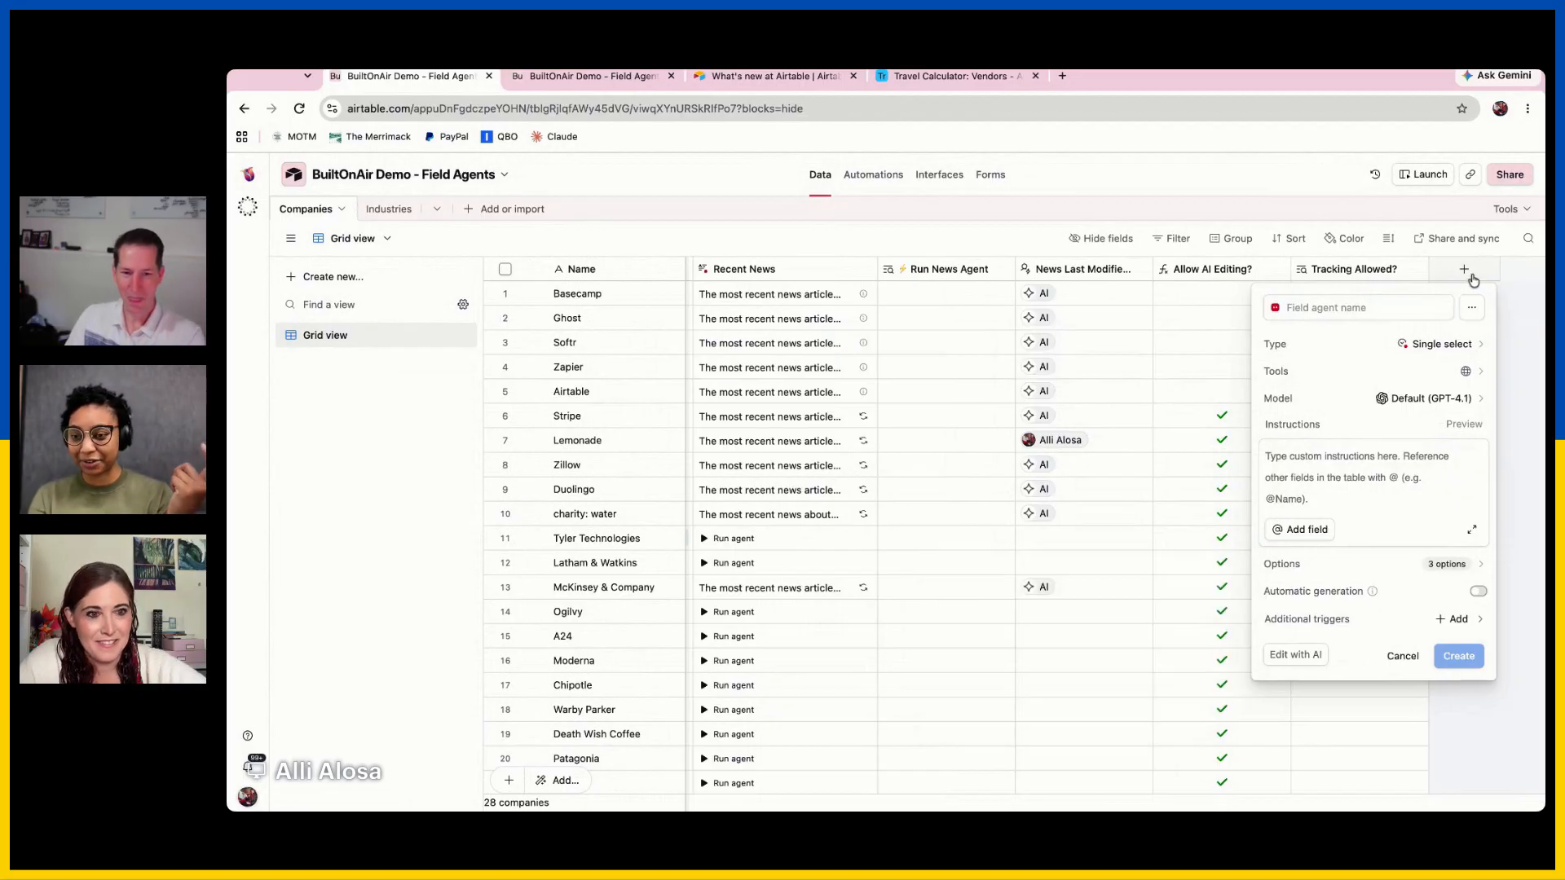
left_click(1461, 273)
left_click(996, 511)
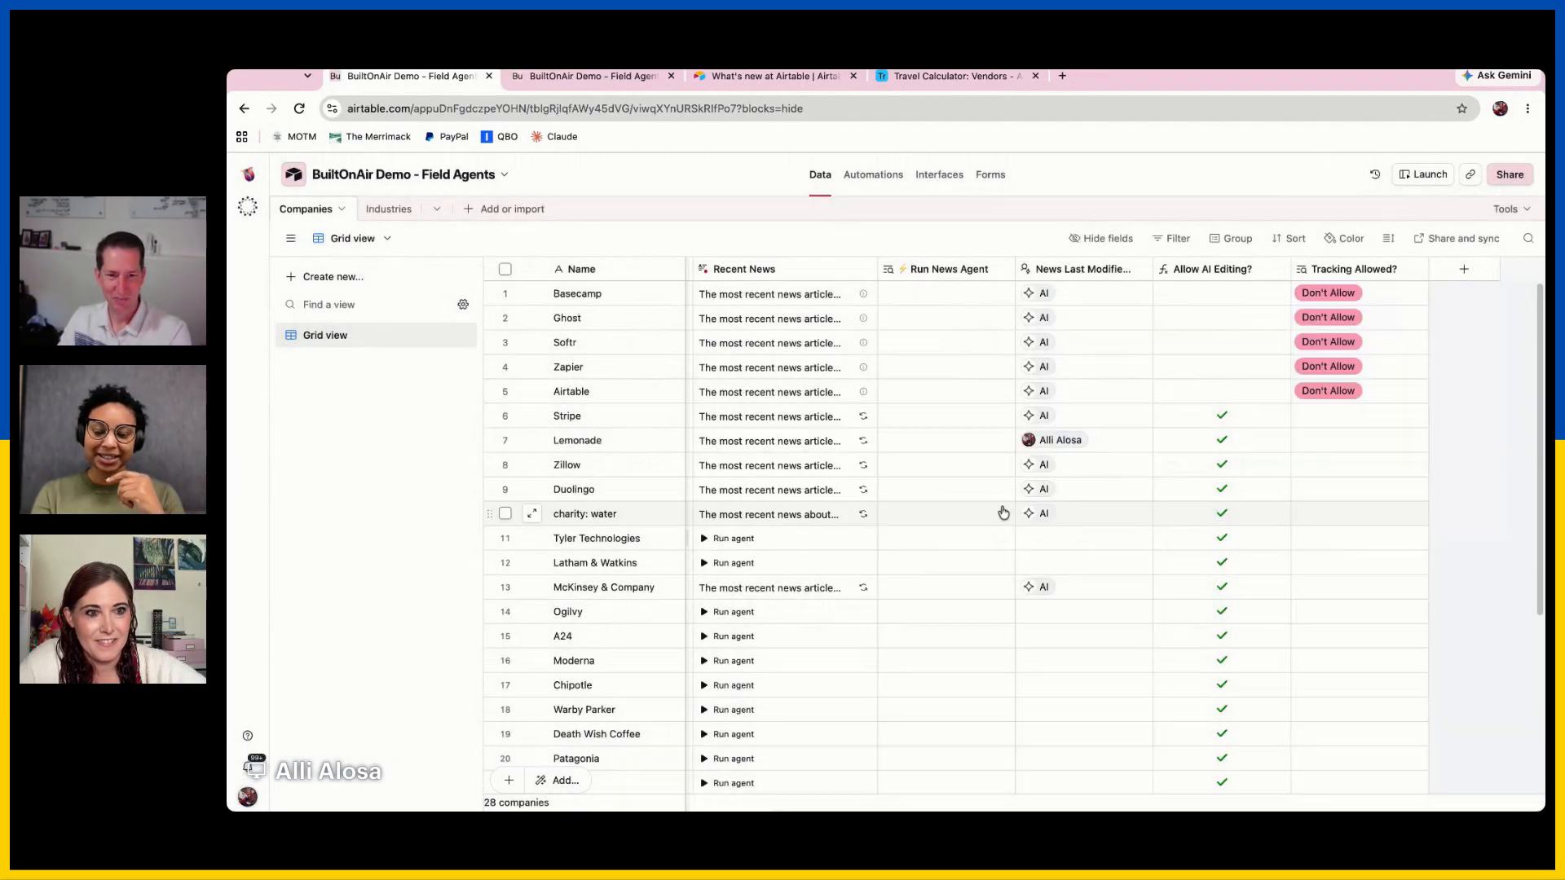
Start a standard single select field with two blank options and turn its color coding off and back on
left_click(1462, 268)
left_click(1259, 674)
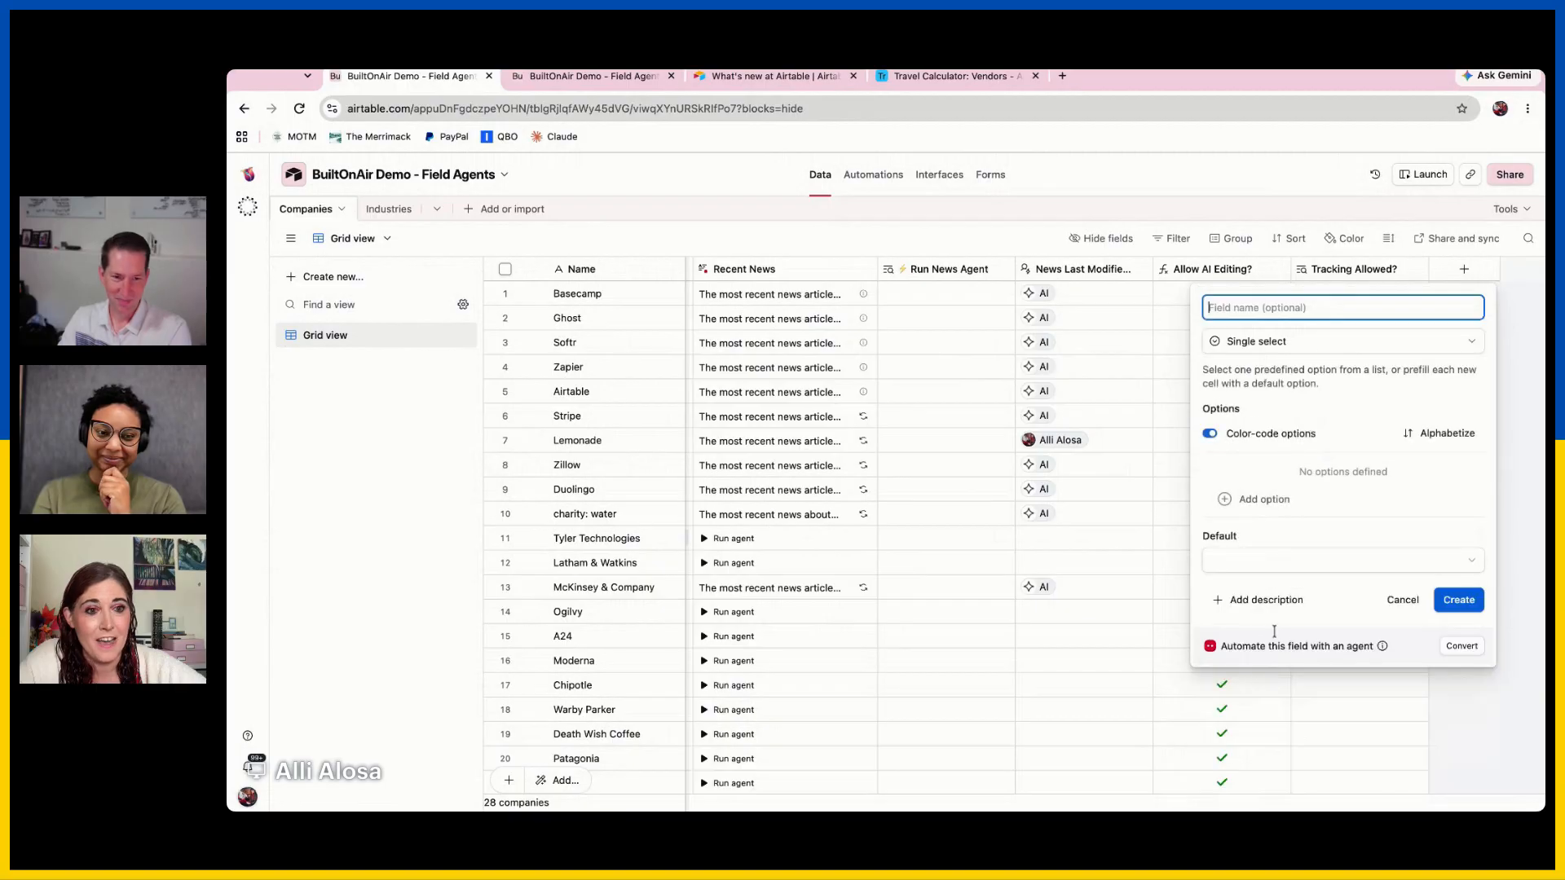
left_click(1269, 440)
left_click(1269, 440)
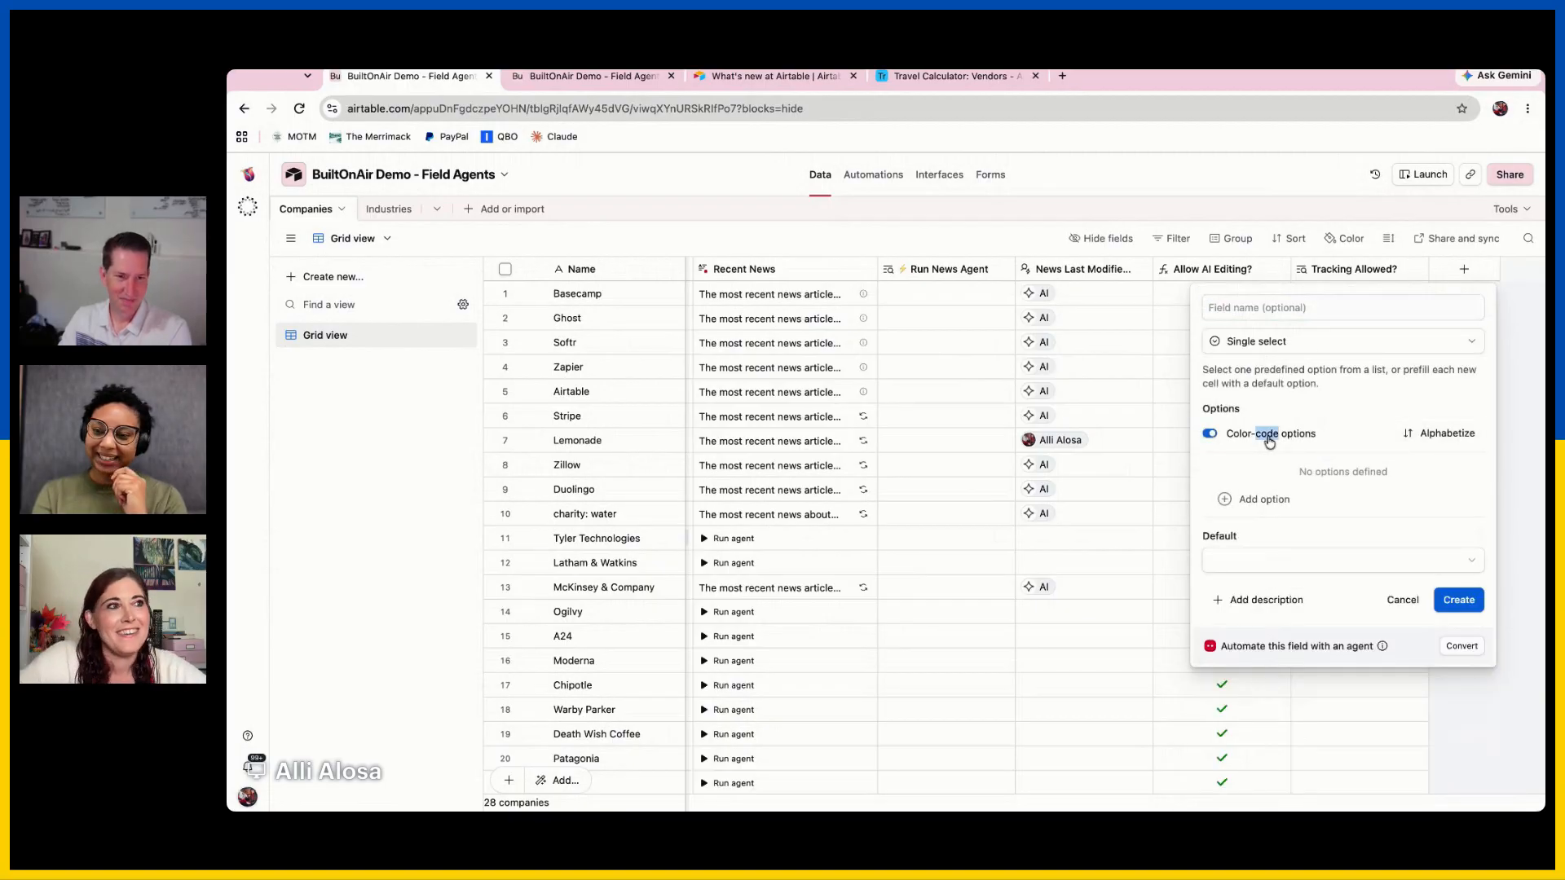
left_click(1263, 499)
left_click(1263, 499)
left_click(1259, 438)
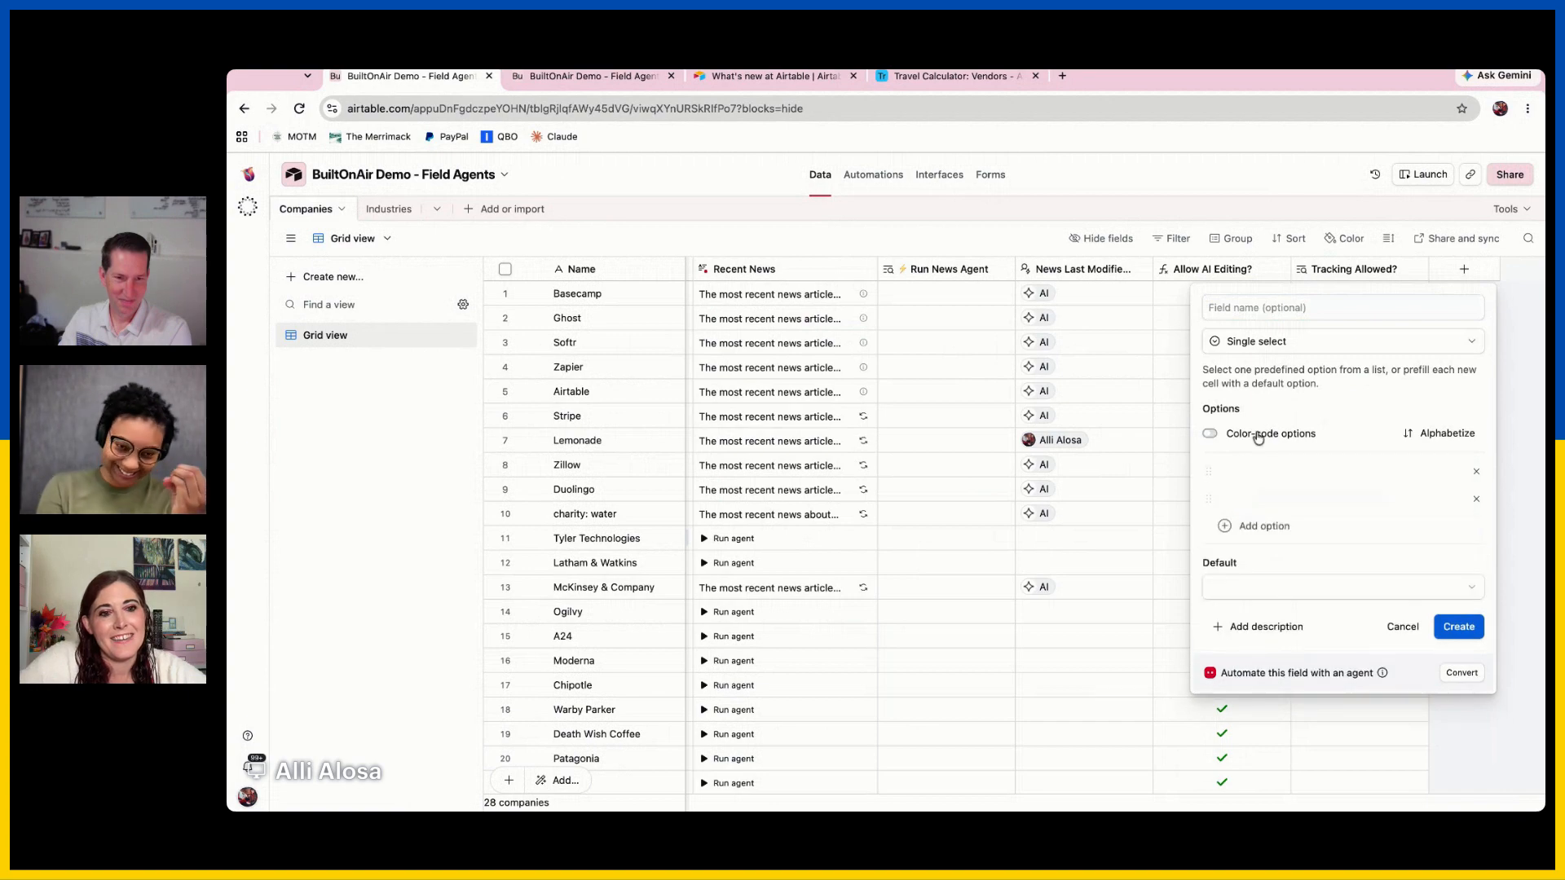
left_click(1260, 438)
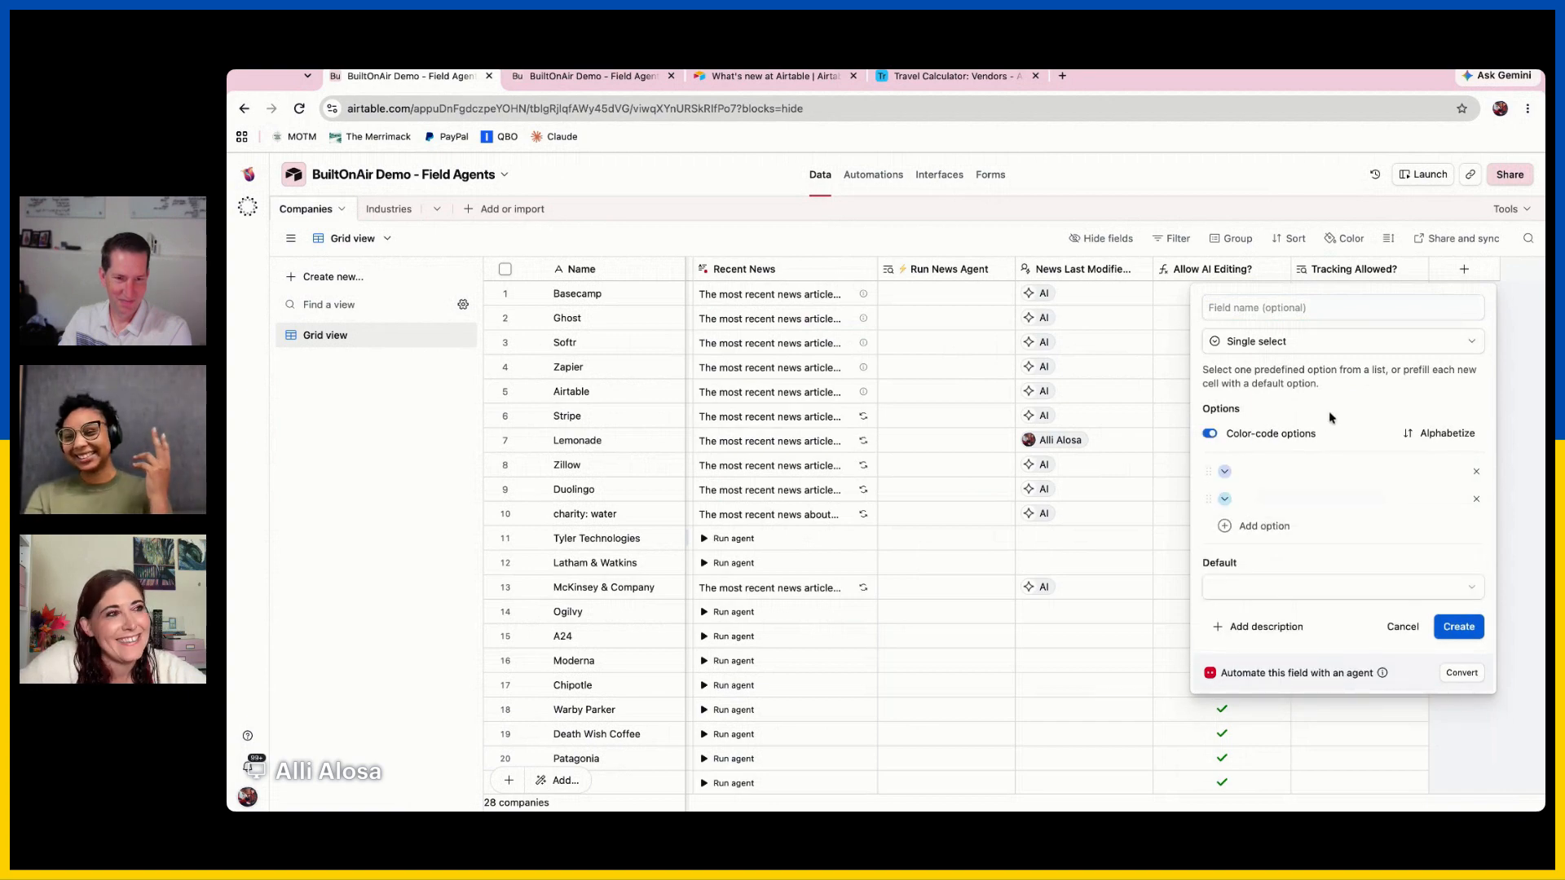
left_click(1403, 634)
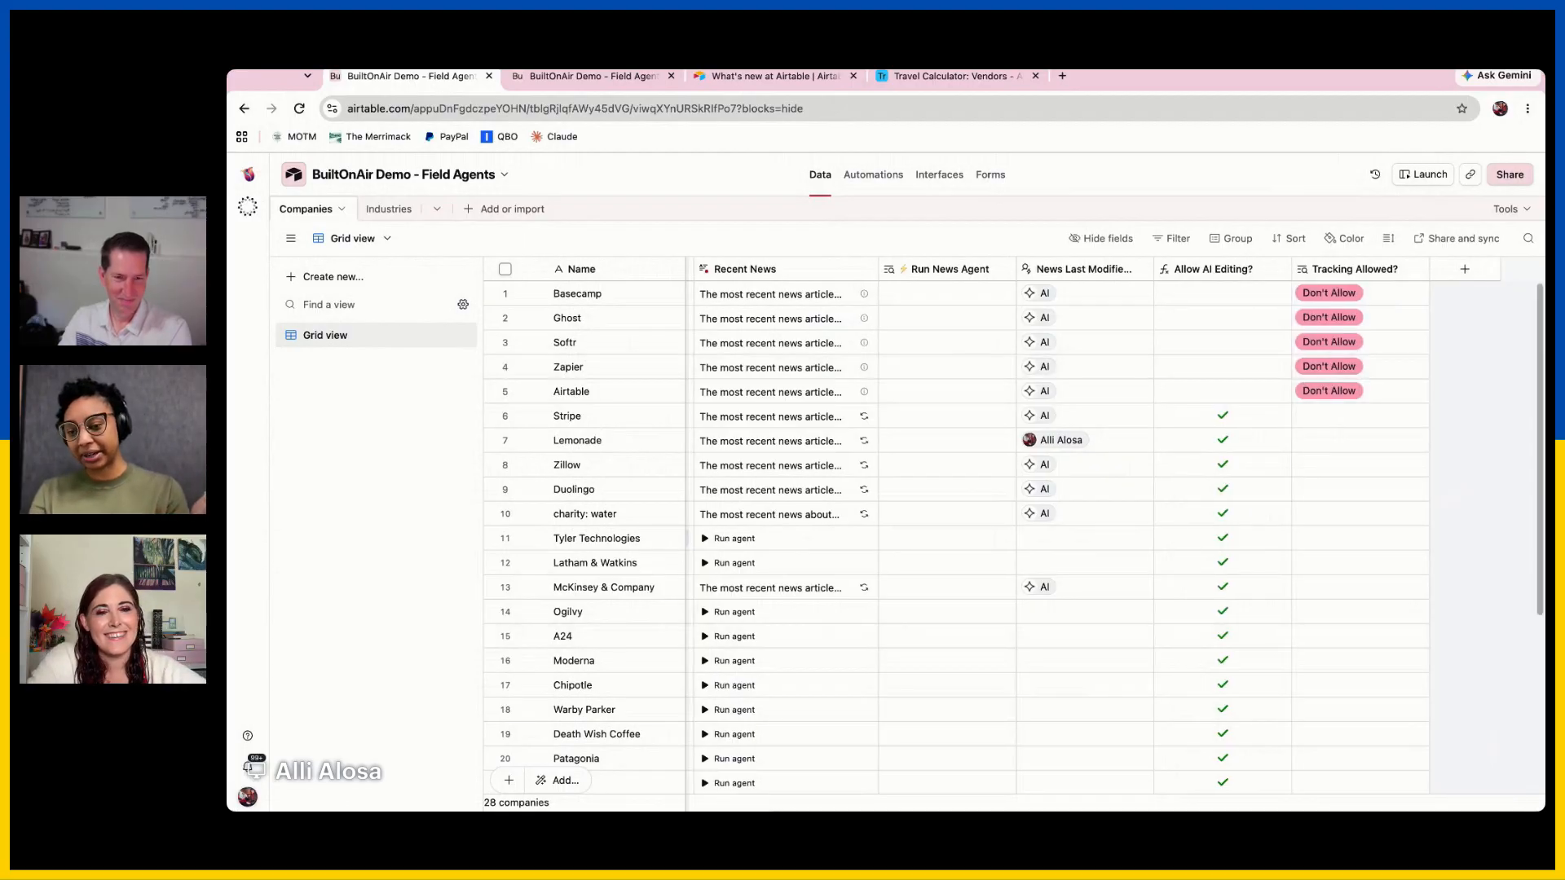
scroll(1108, 526, "left", 5)
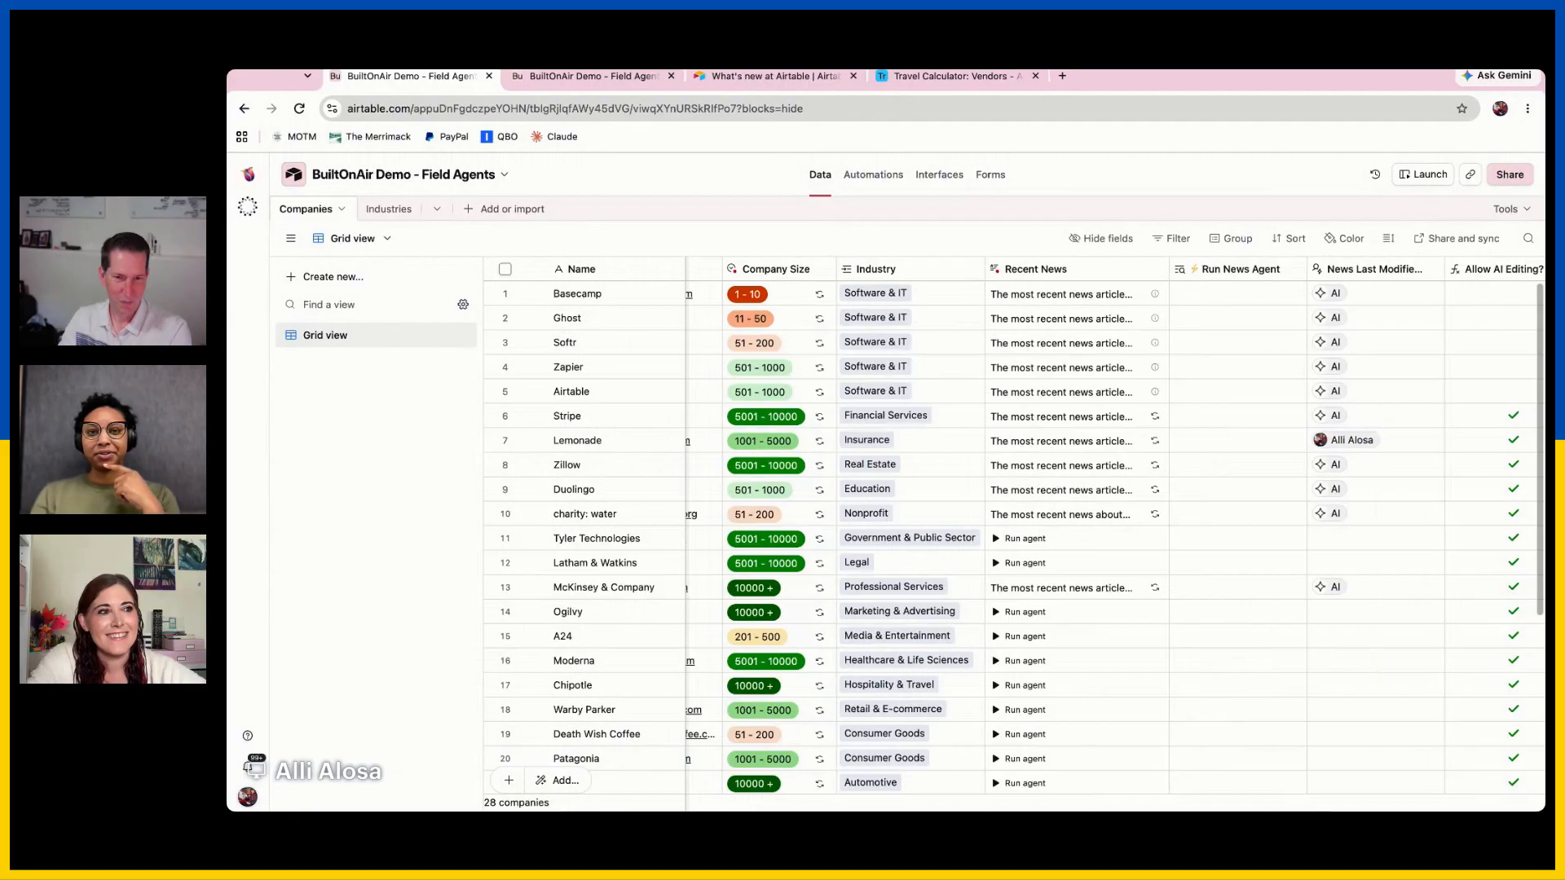
scroll(1459, 277, "right", 5)
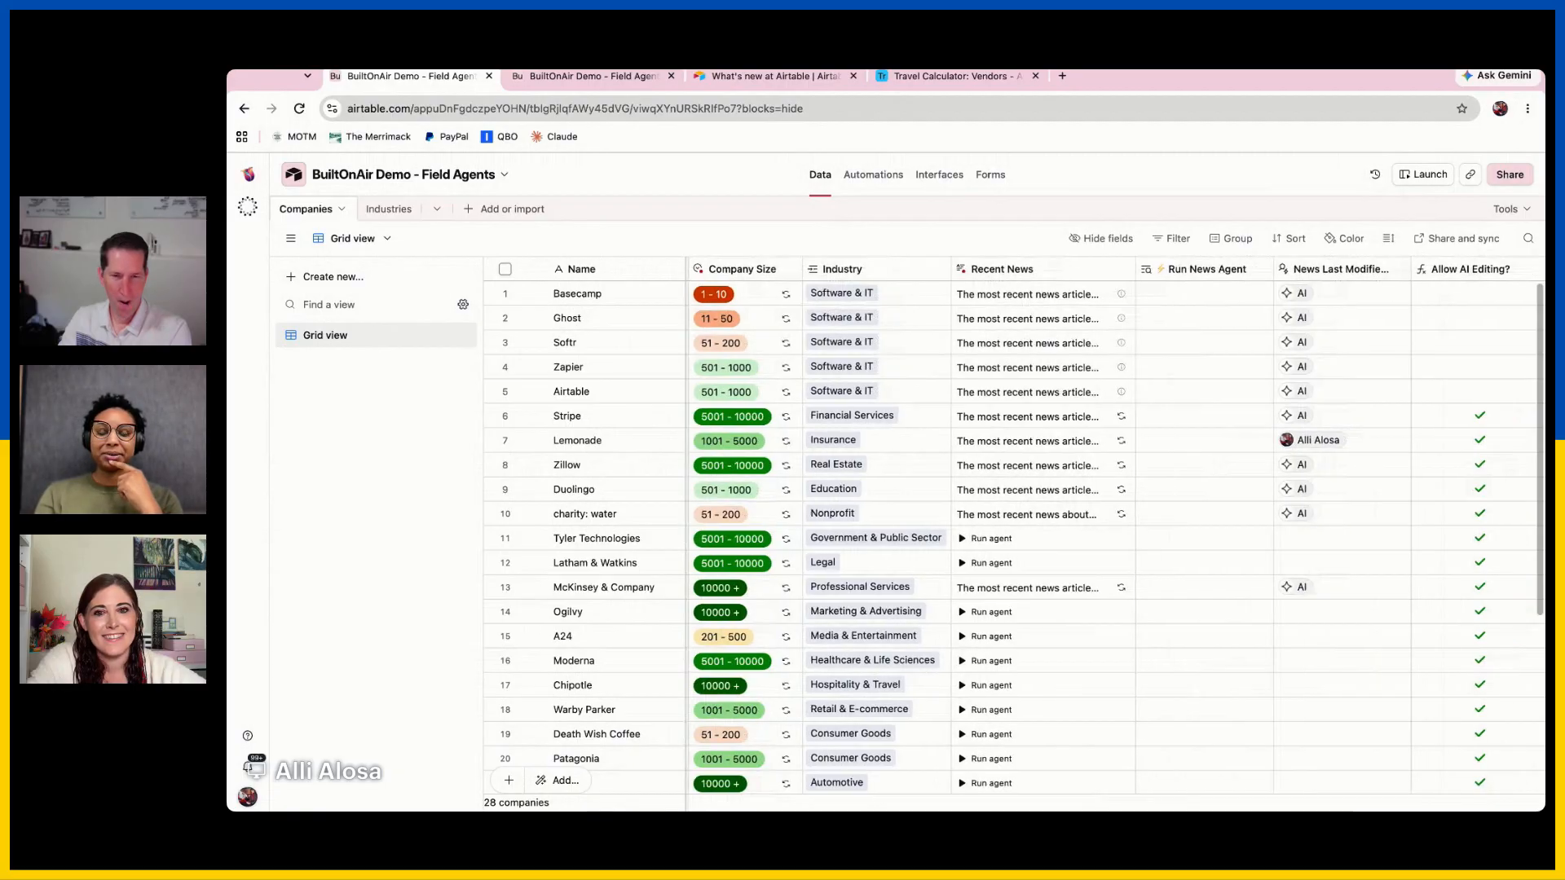
left_click(1464, 269)
scroll(1353, 582, "down", 3)
left_click(1304, 507)
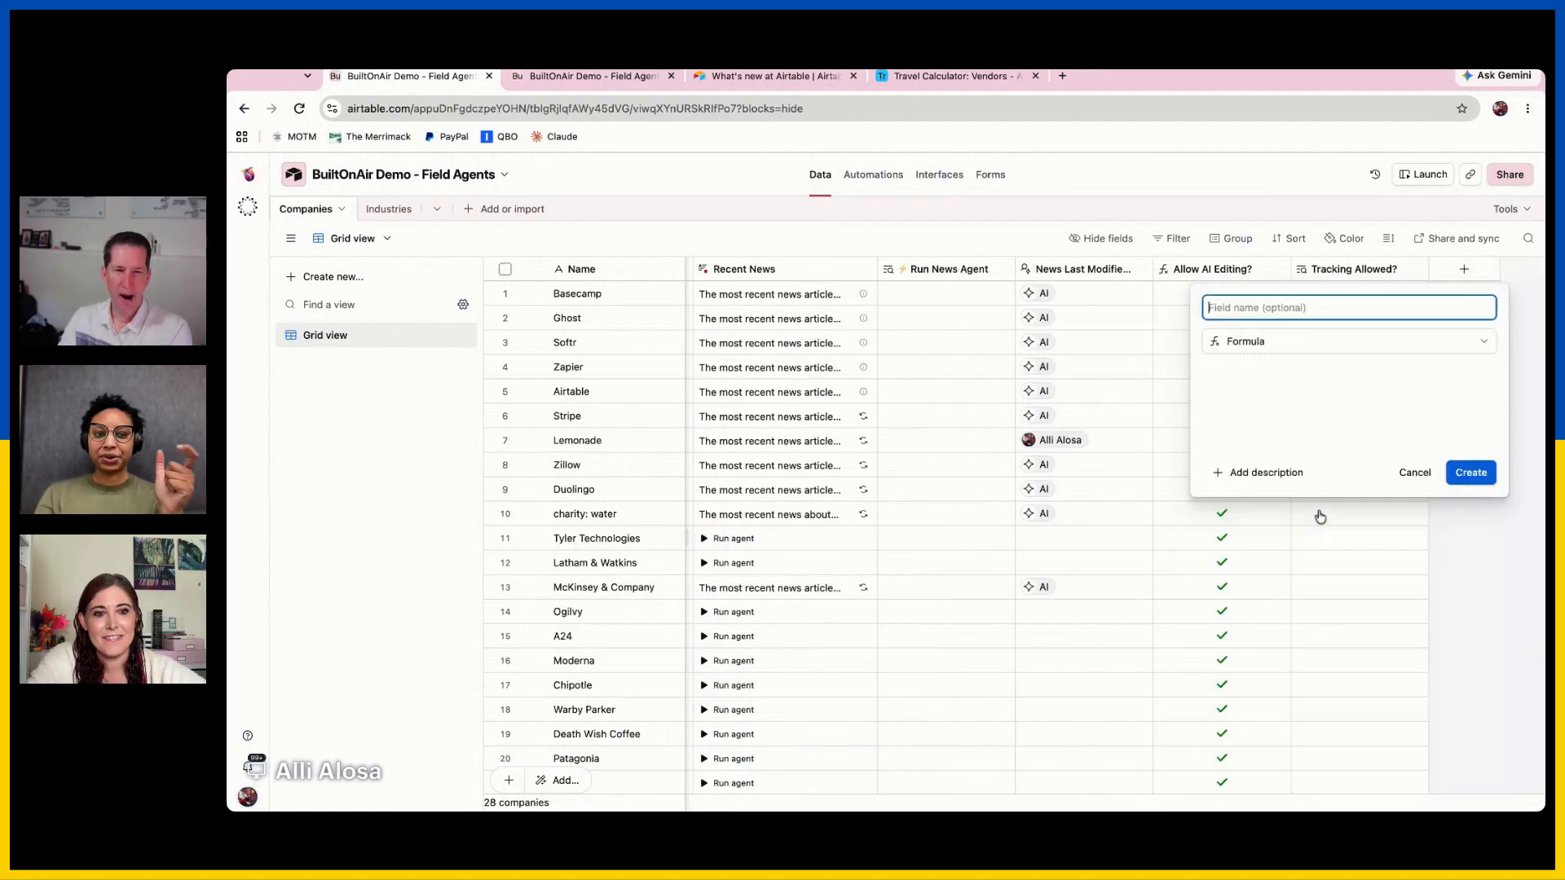
left_click(1241, 272)
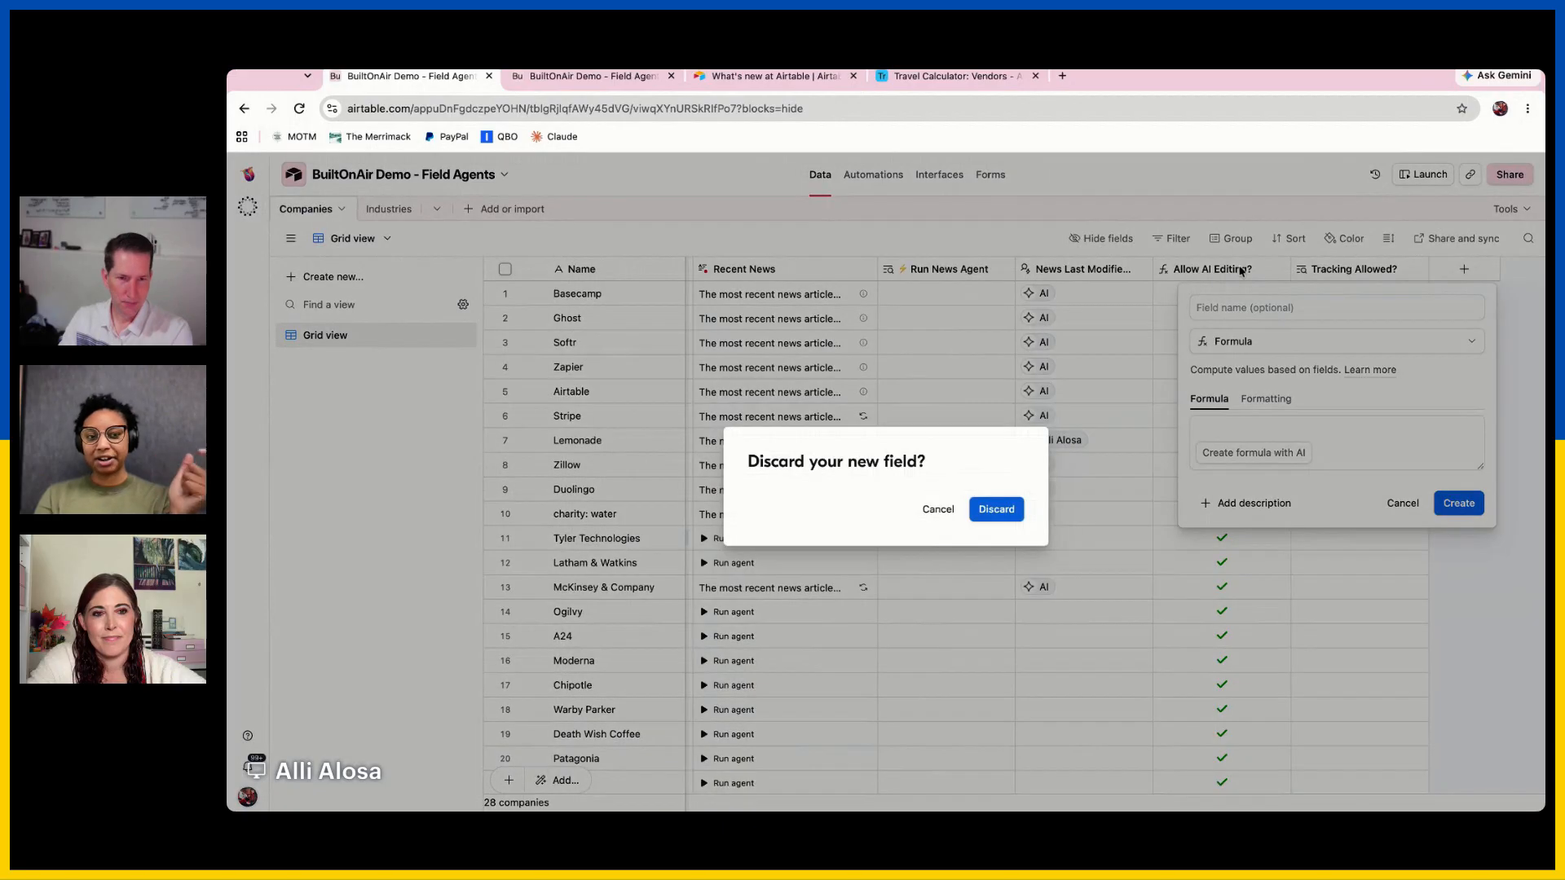
key("Return")
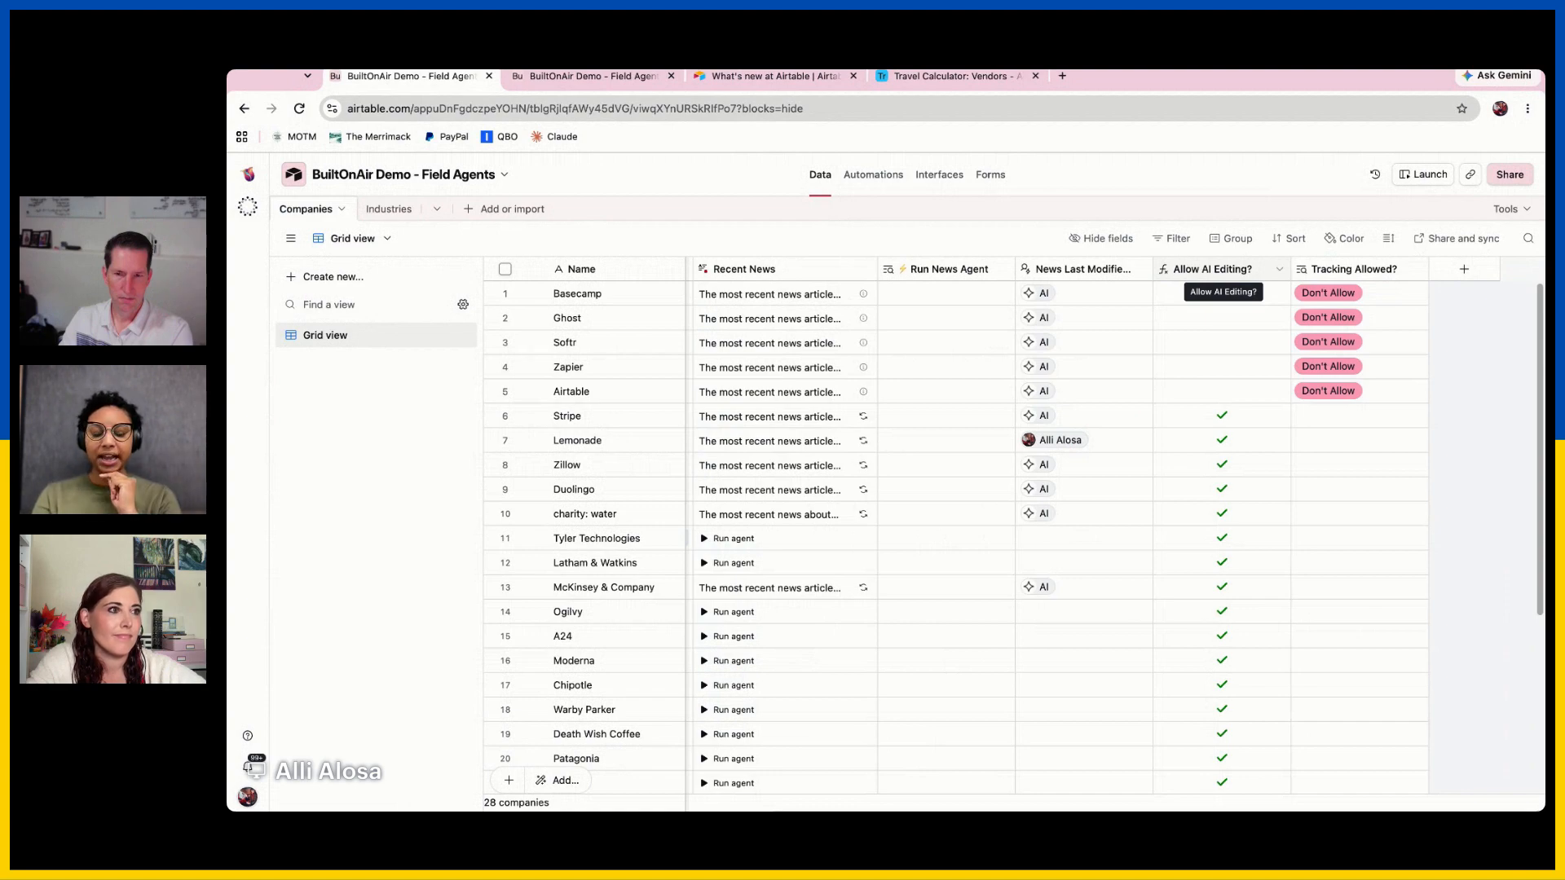
Review the output types available for a new custom field agent in the Companies table, and discard the unsaved agent
scroll(1108, 526, "left", 3)
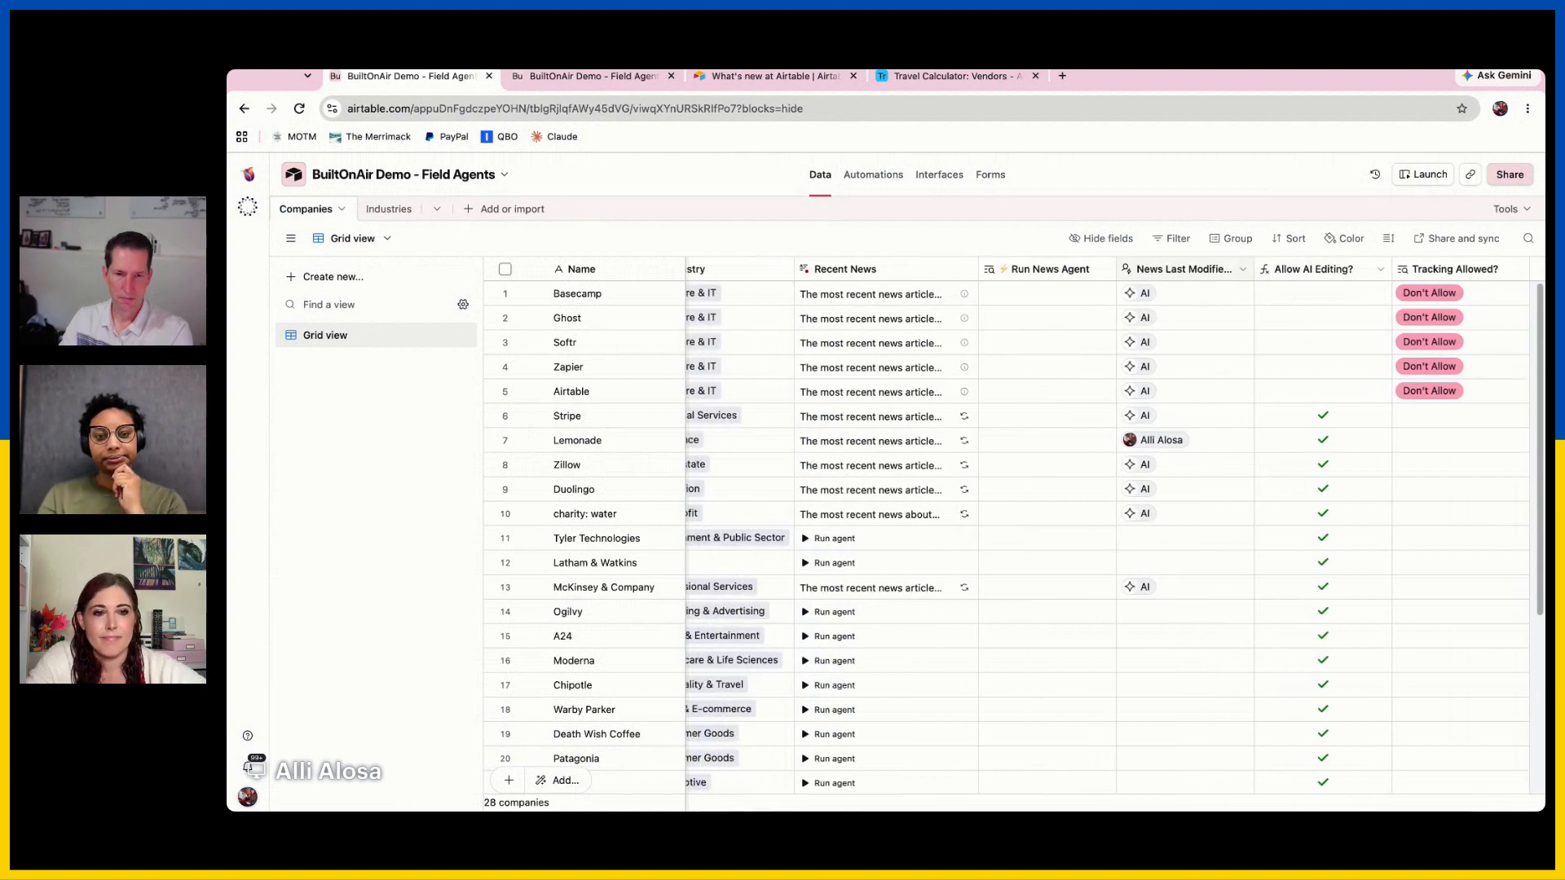
scroll(1206, 295, "left", 2)
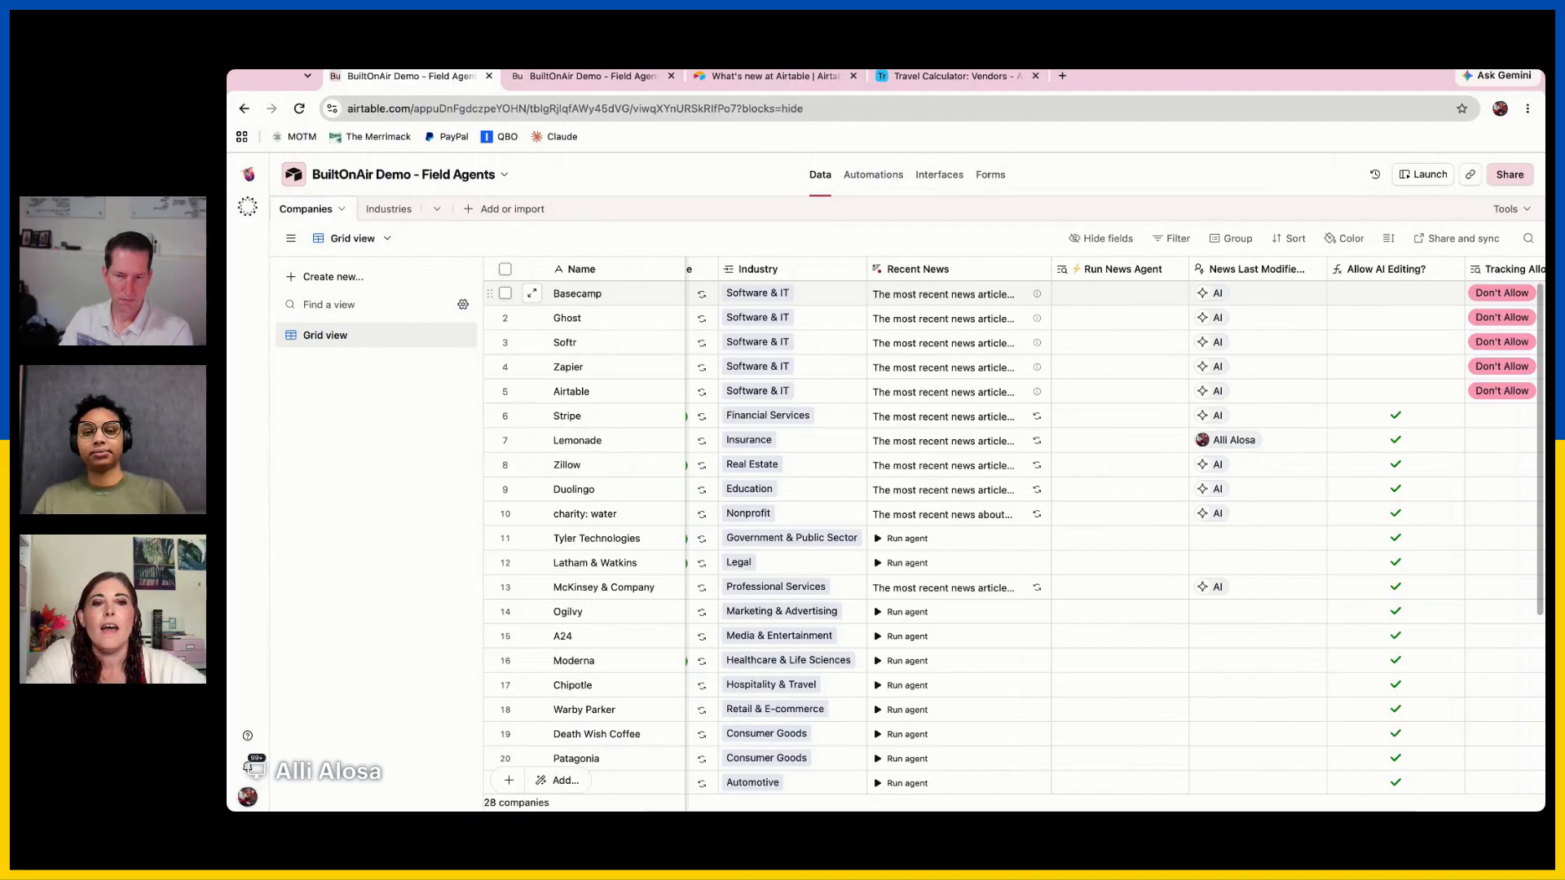
scroll(1471, 285, "right", 4)
left_click(1474, 276)
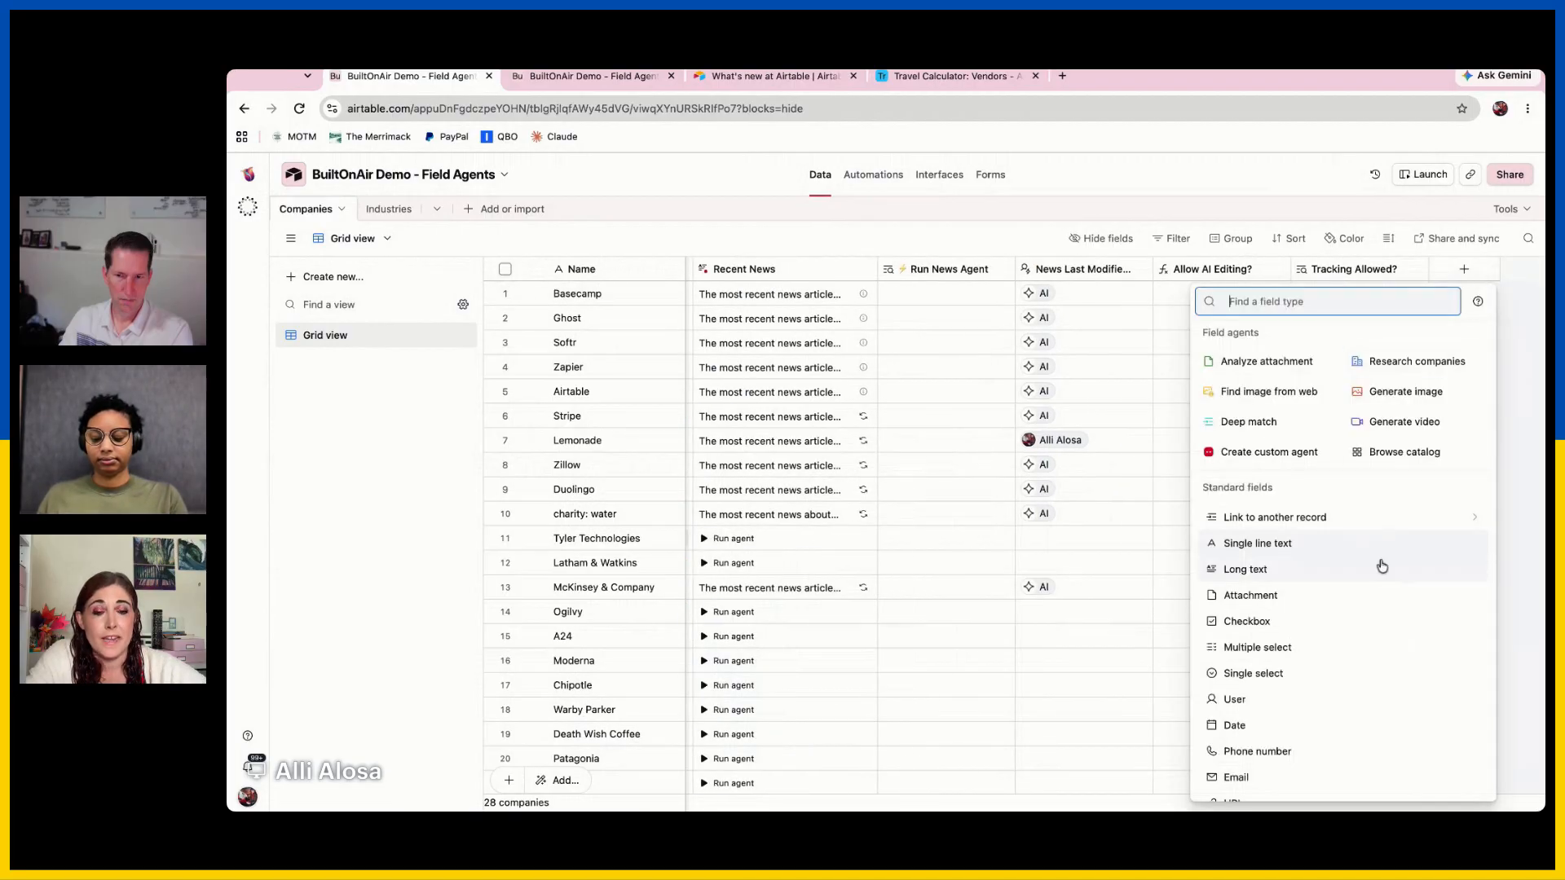
scroll(1379, 565, "down", 2)
left_click(1304, 394)
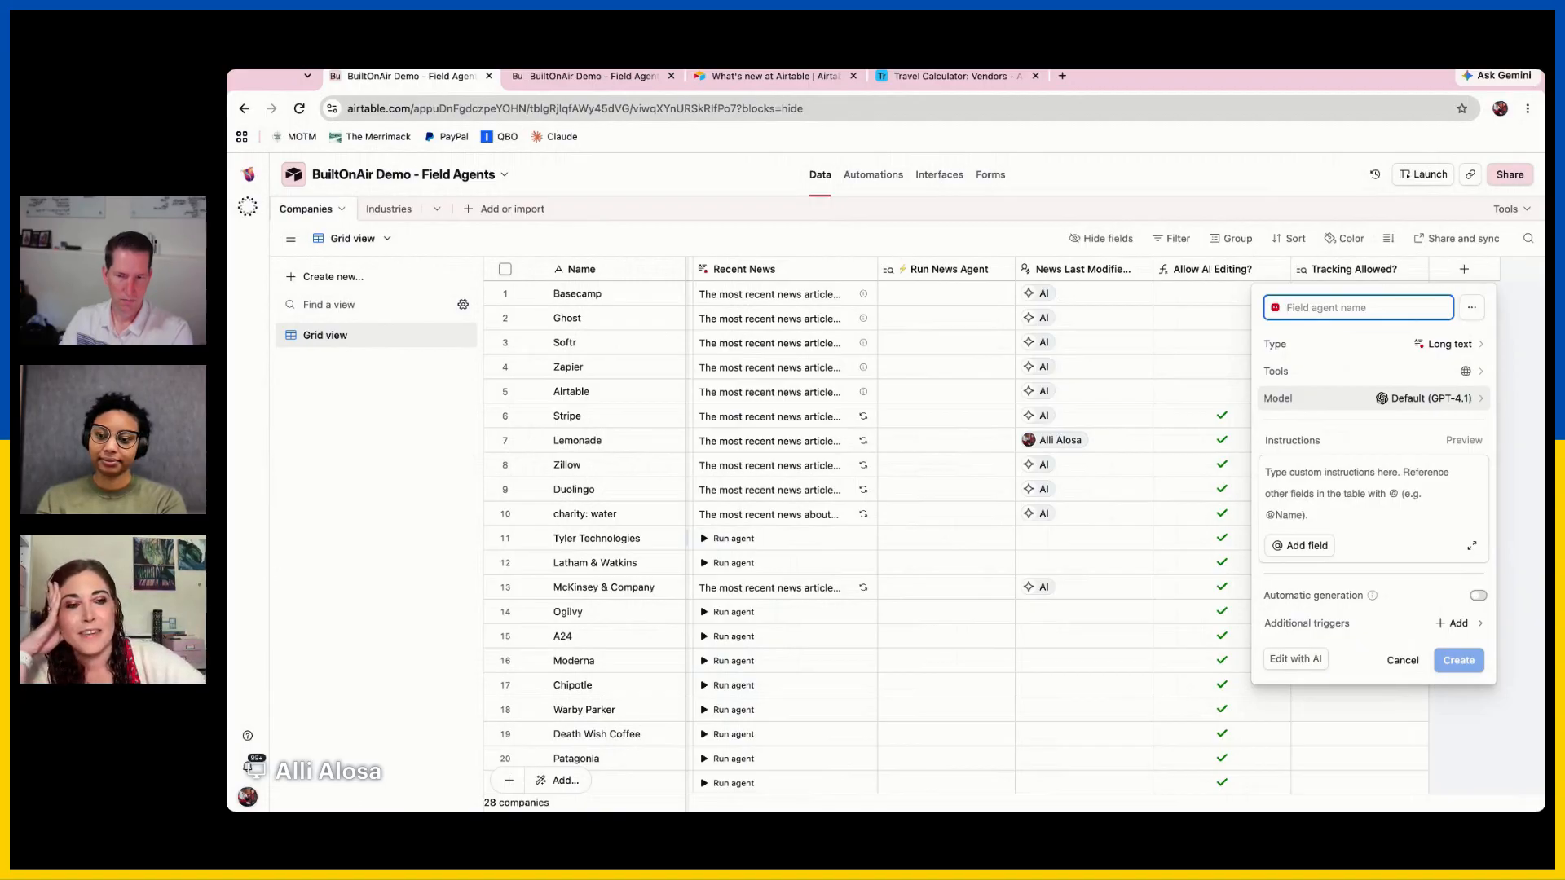
left_click(1455, 346)
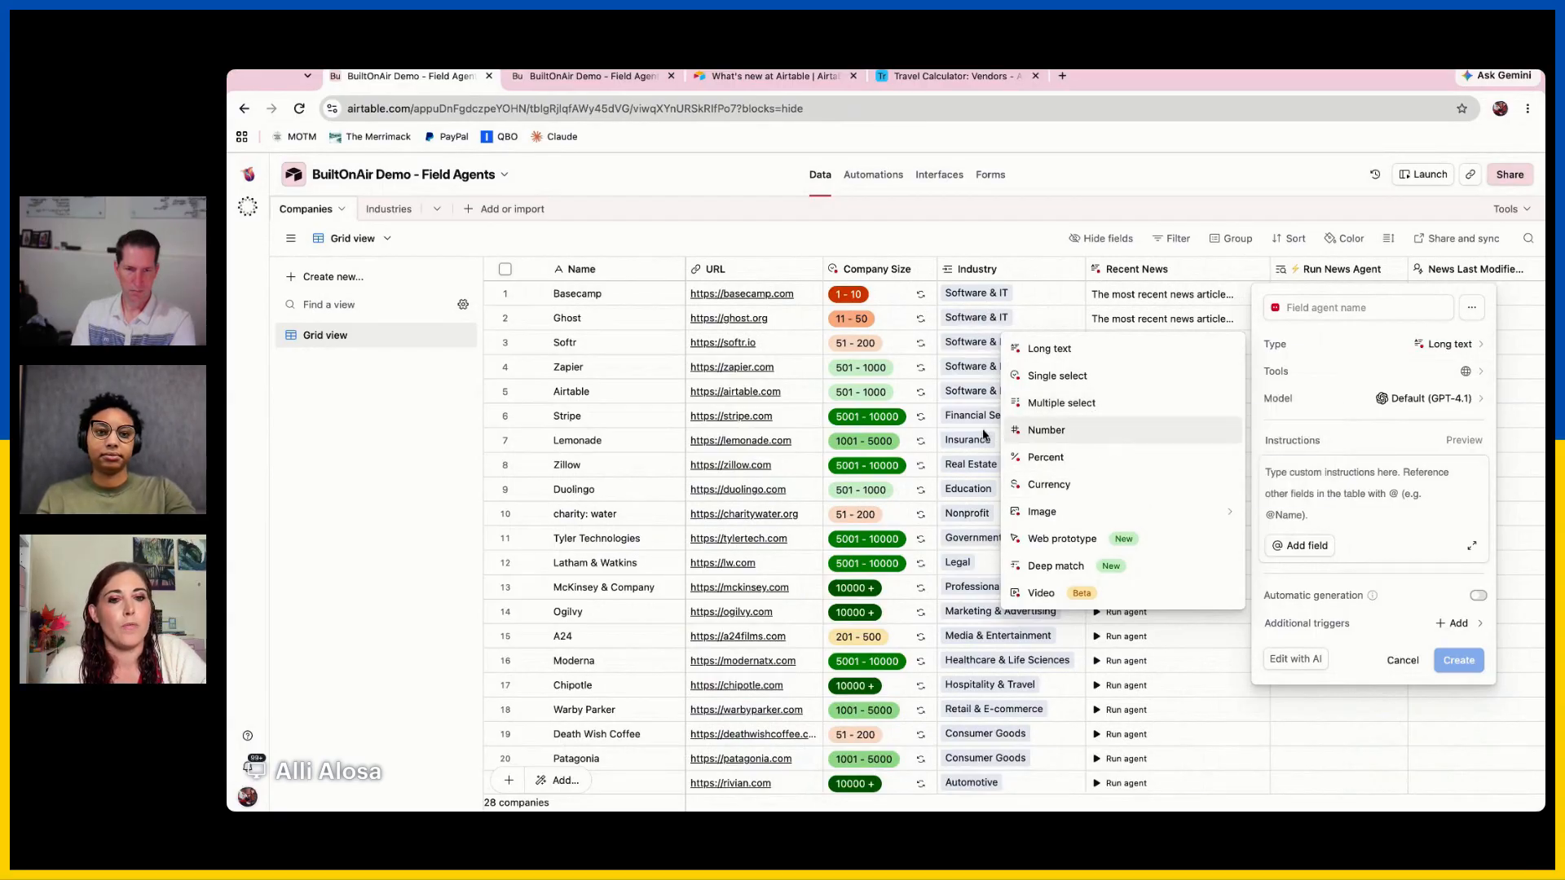
scroll(977, 443, "right", 4)
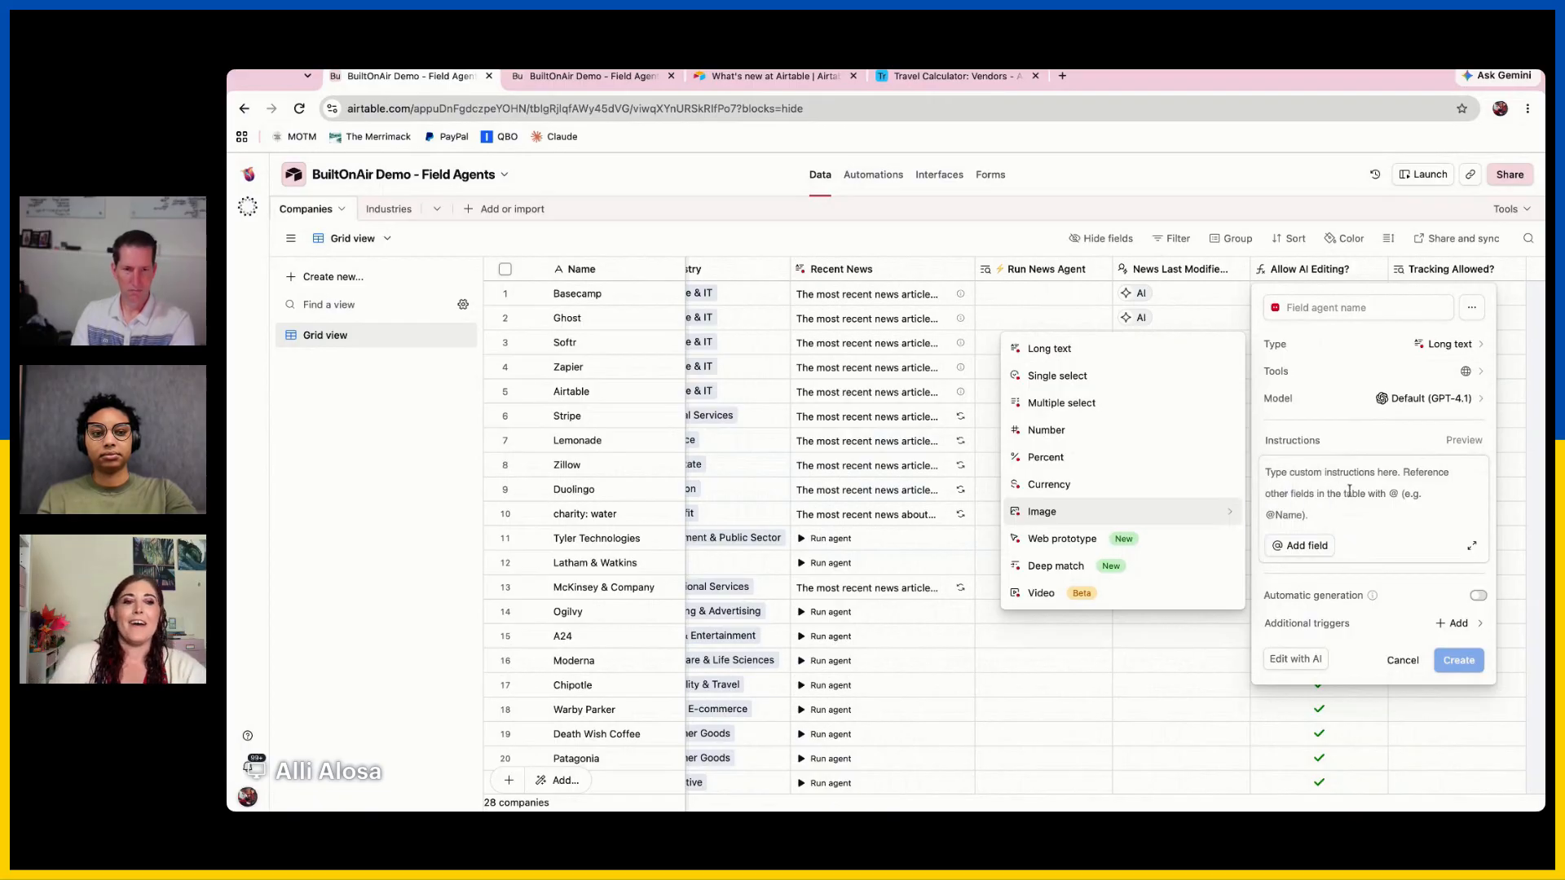
left_click(1351, 493)
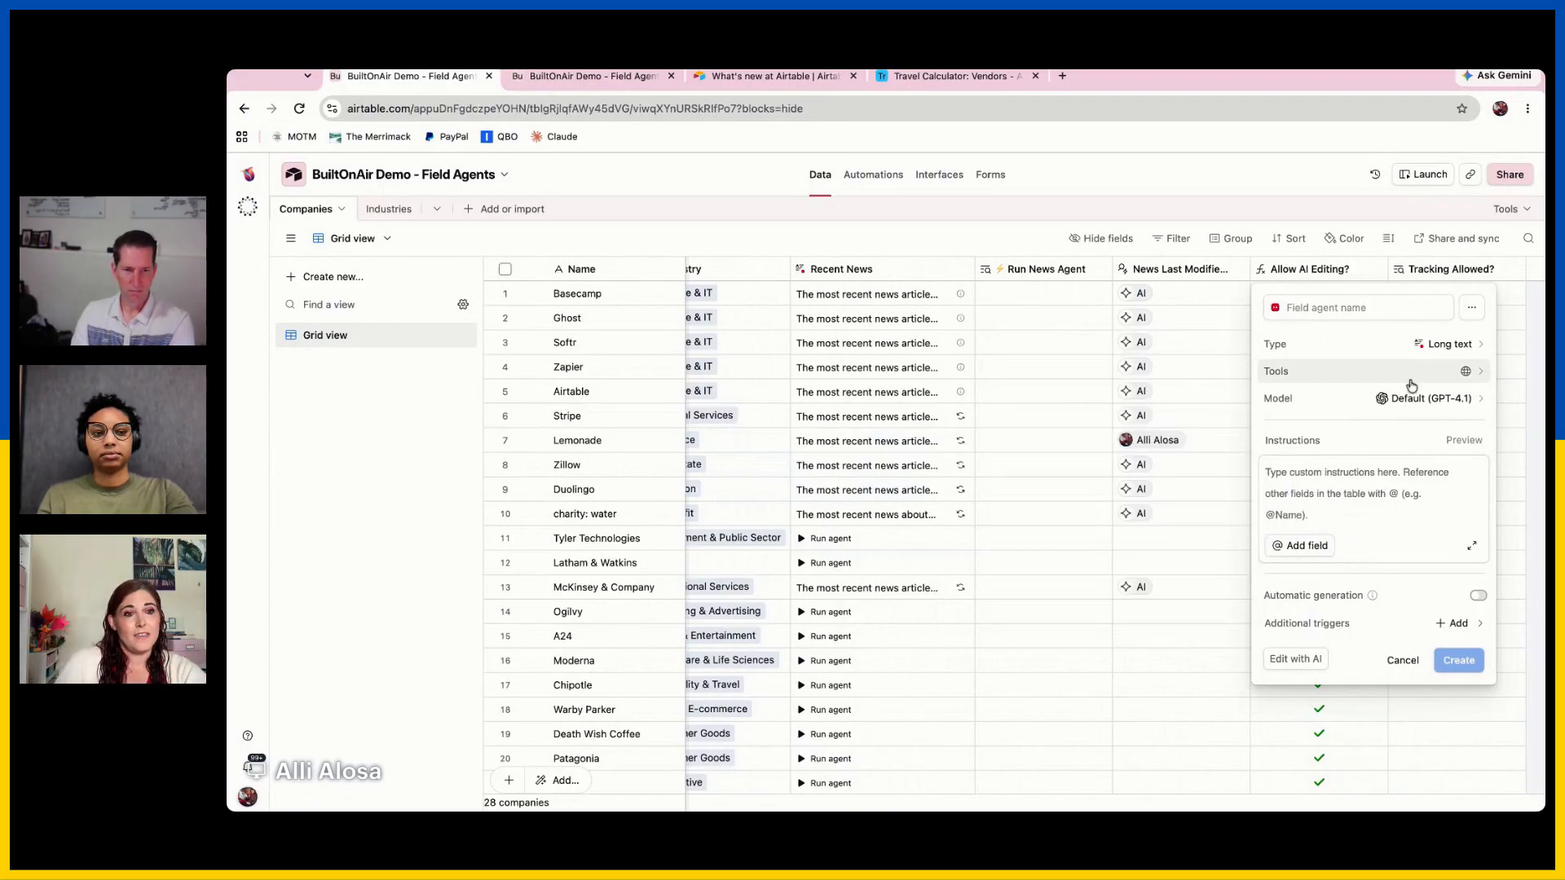
left_click(1491, 273)
left_click(995, 509)
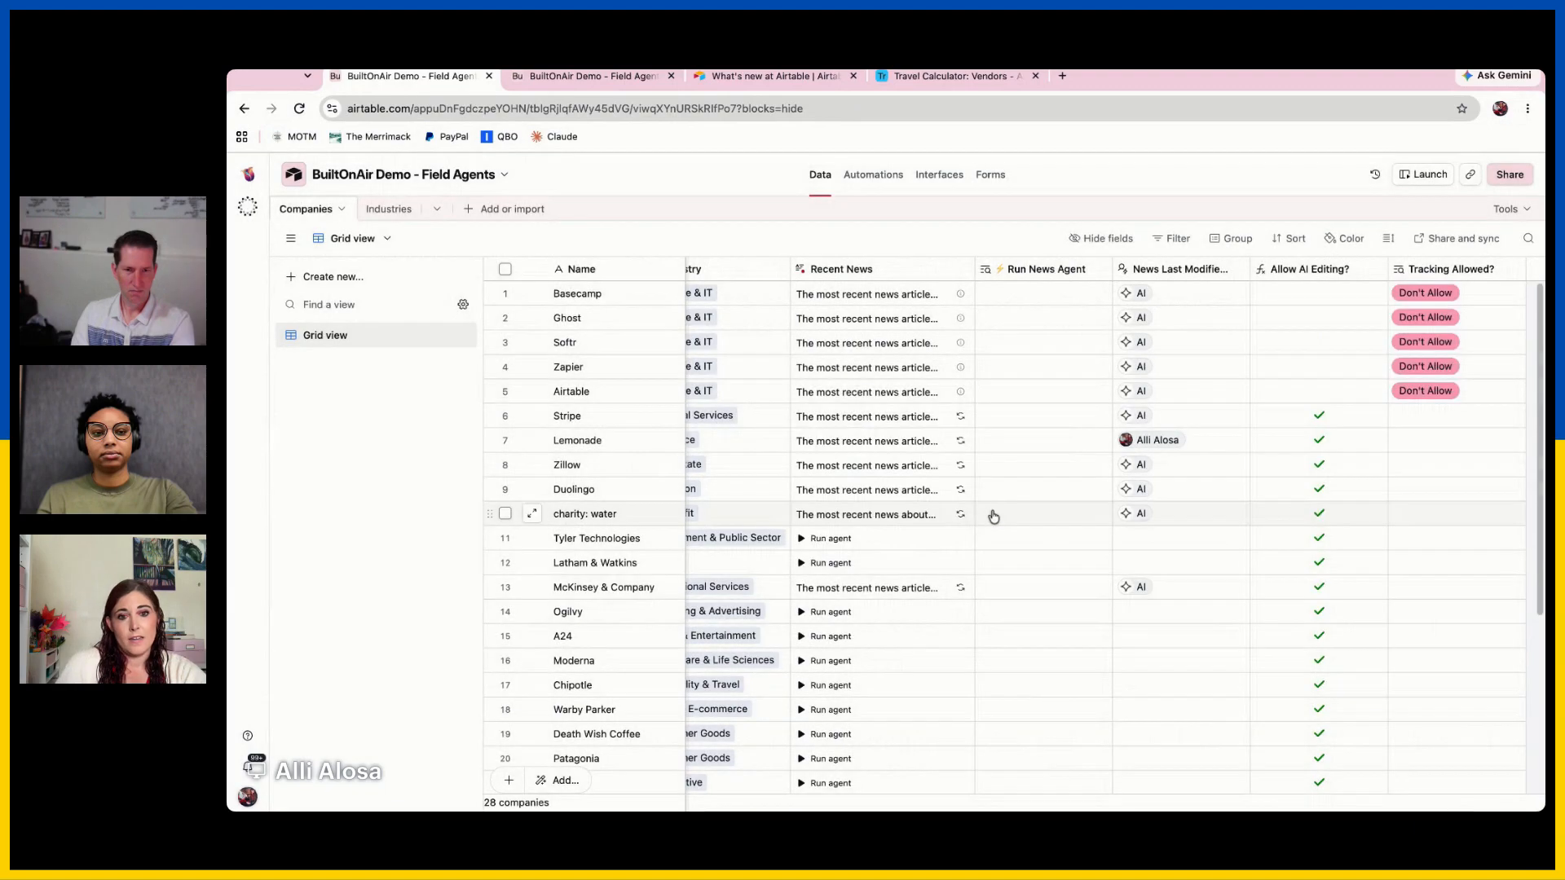
Start a new field agent in the Companies table that finds an image from the web
scroll(1215, 409, "right", 2)
left_click(1464, 270)
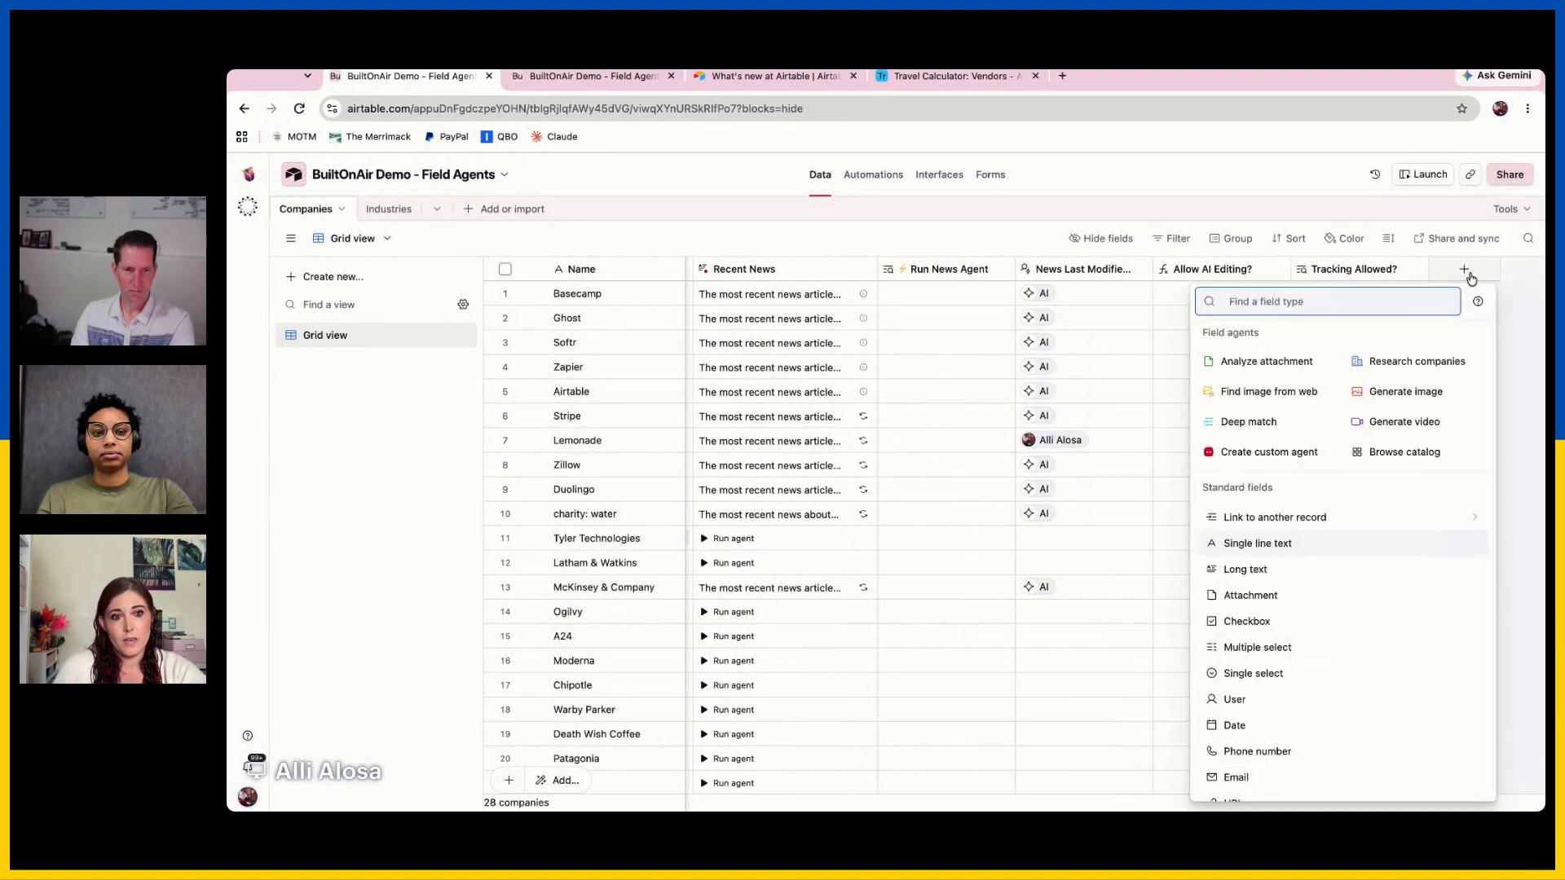
left_click(1290, 397)
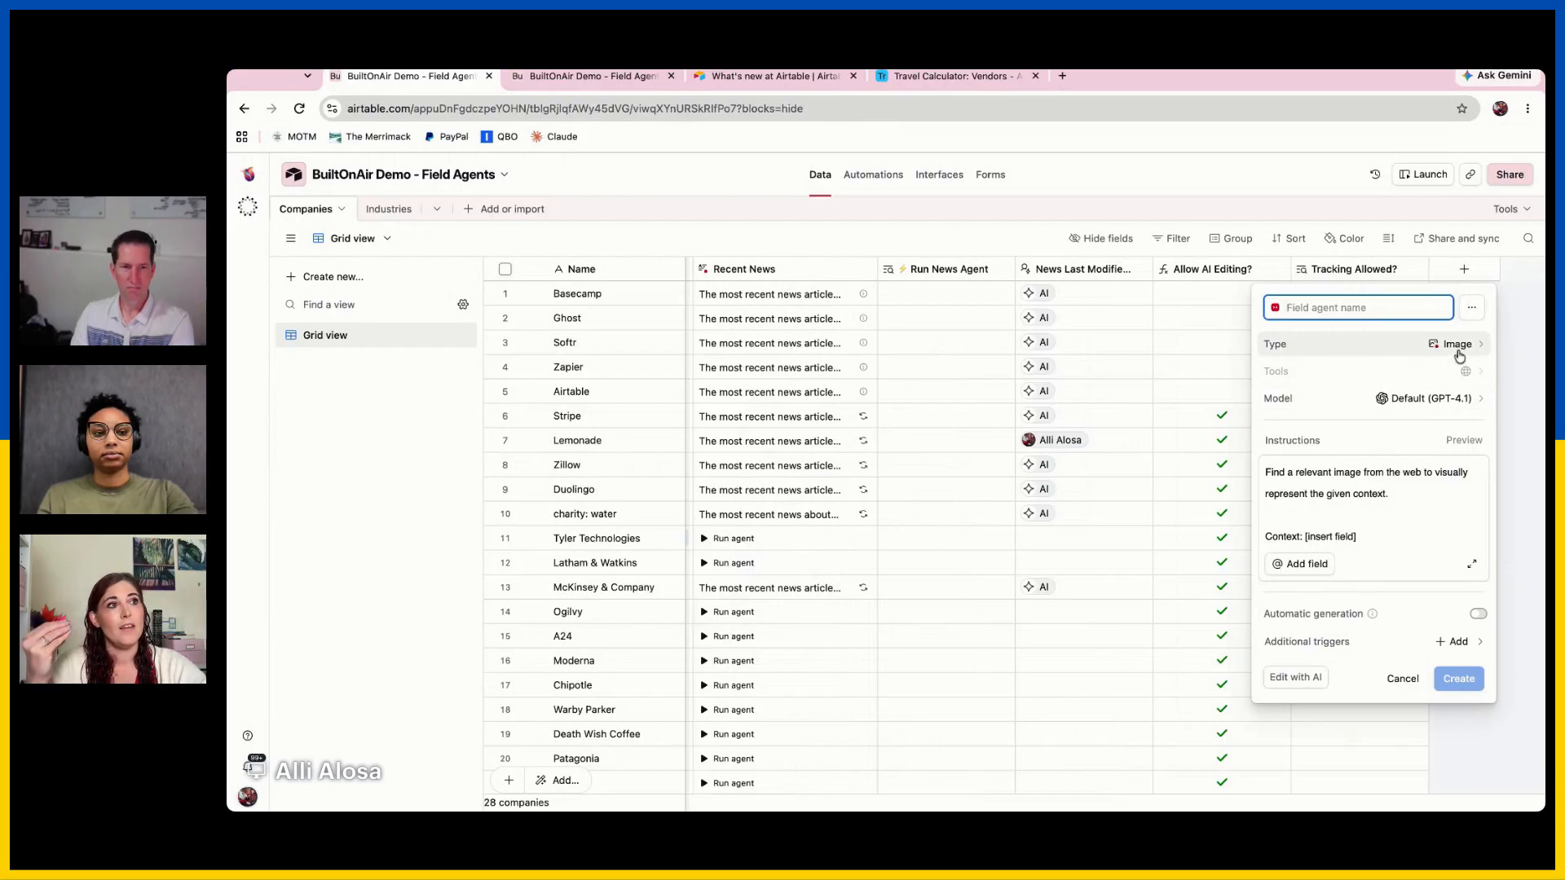
Replace the instructions' context placeholder with "Find the logo of the company," plus the Name field and ". Website:" plus the URL field
left_click(1383, 539)
left_click_drag(1302, 536, 1358, 536)
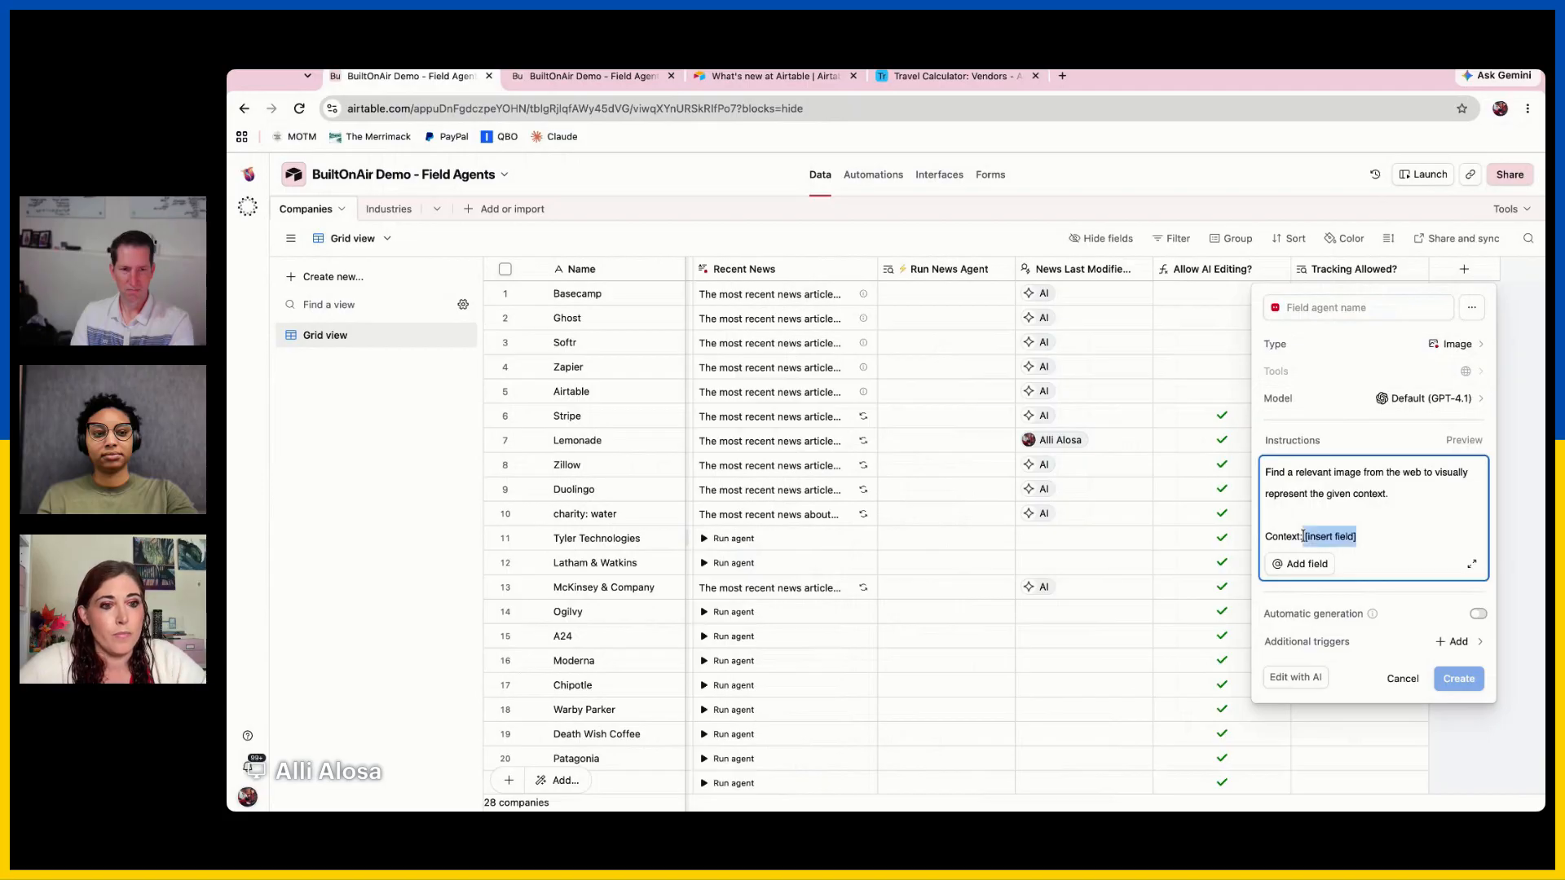
key("BackSpace")
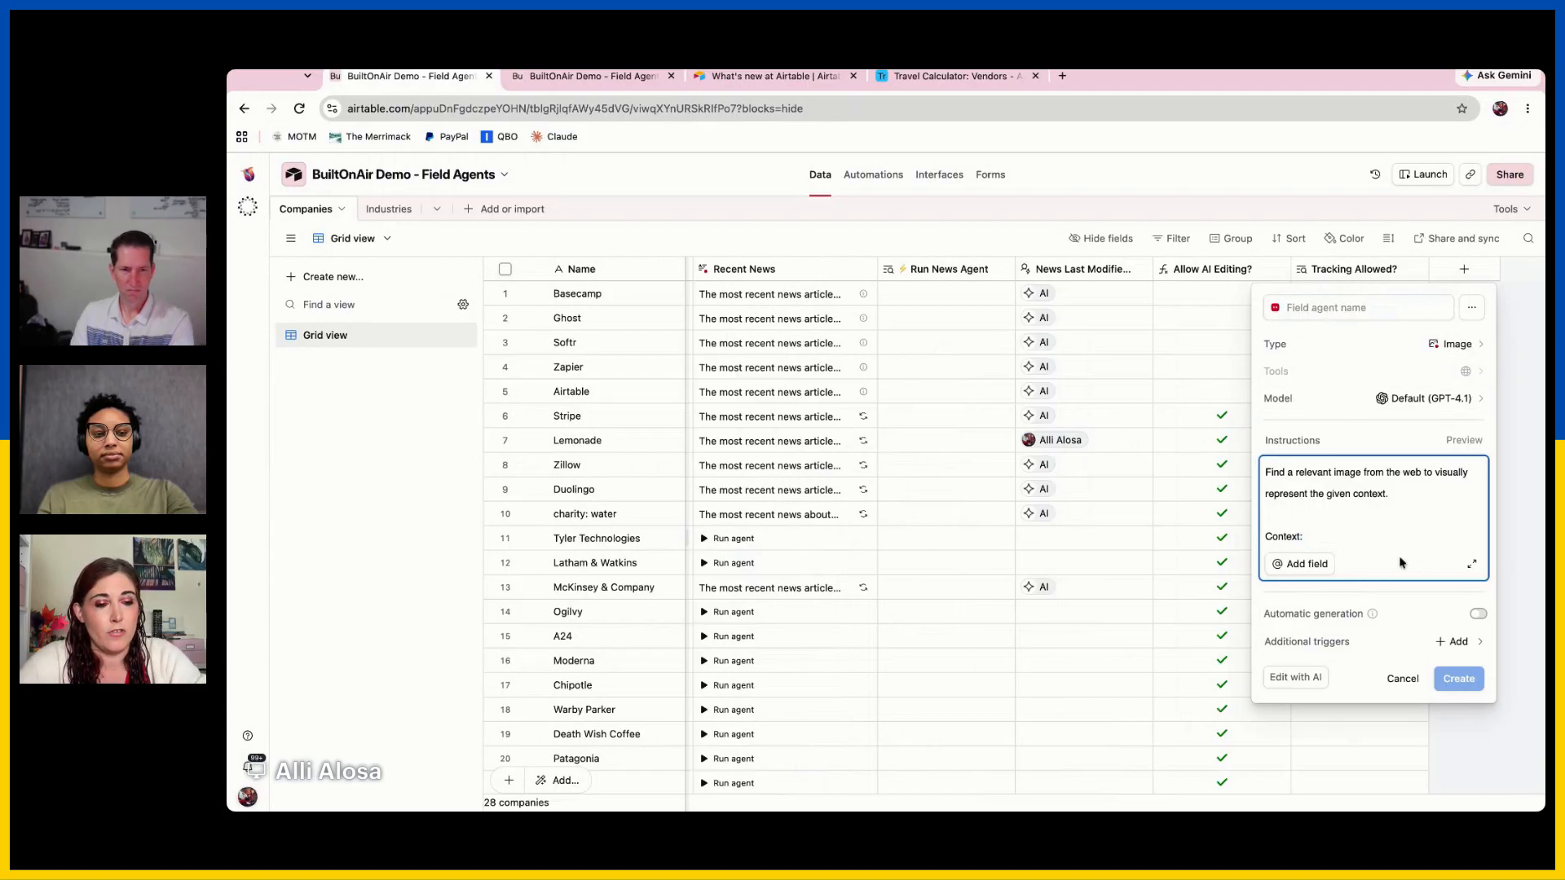
type("Fi")
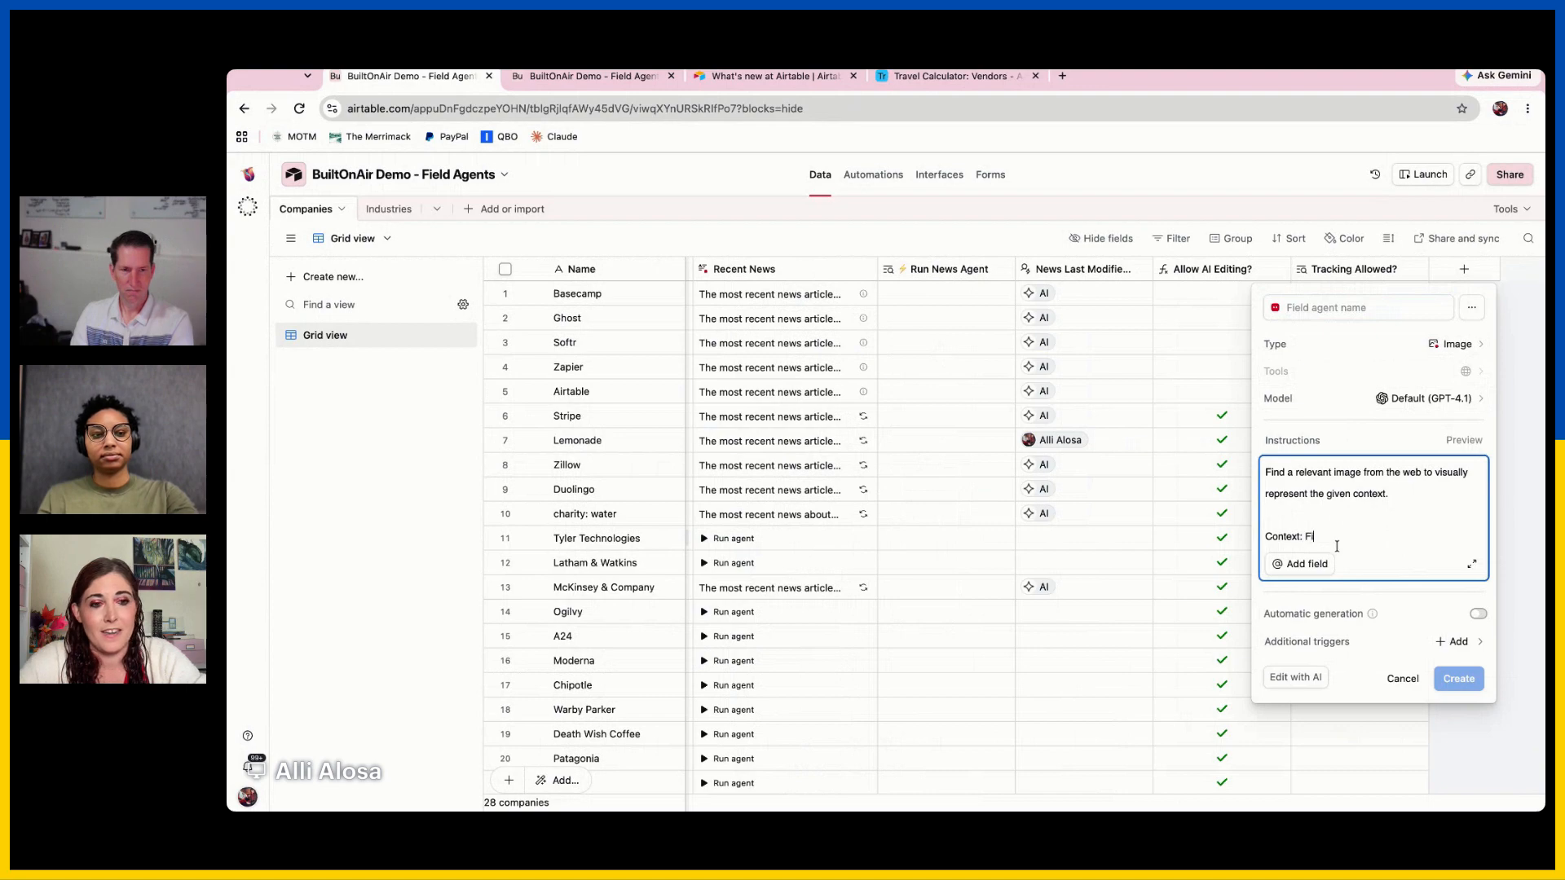
type("nd the logo of ")
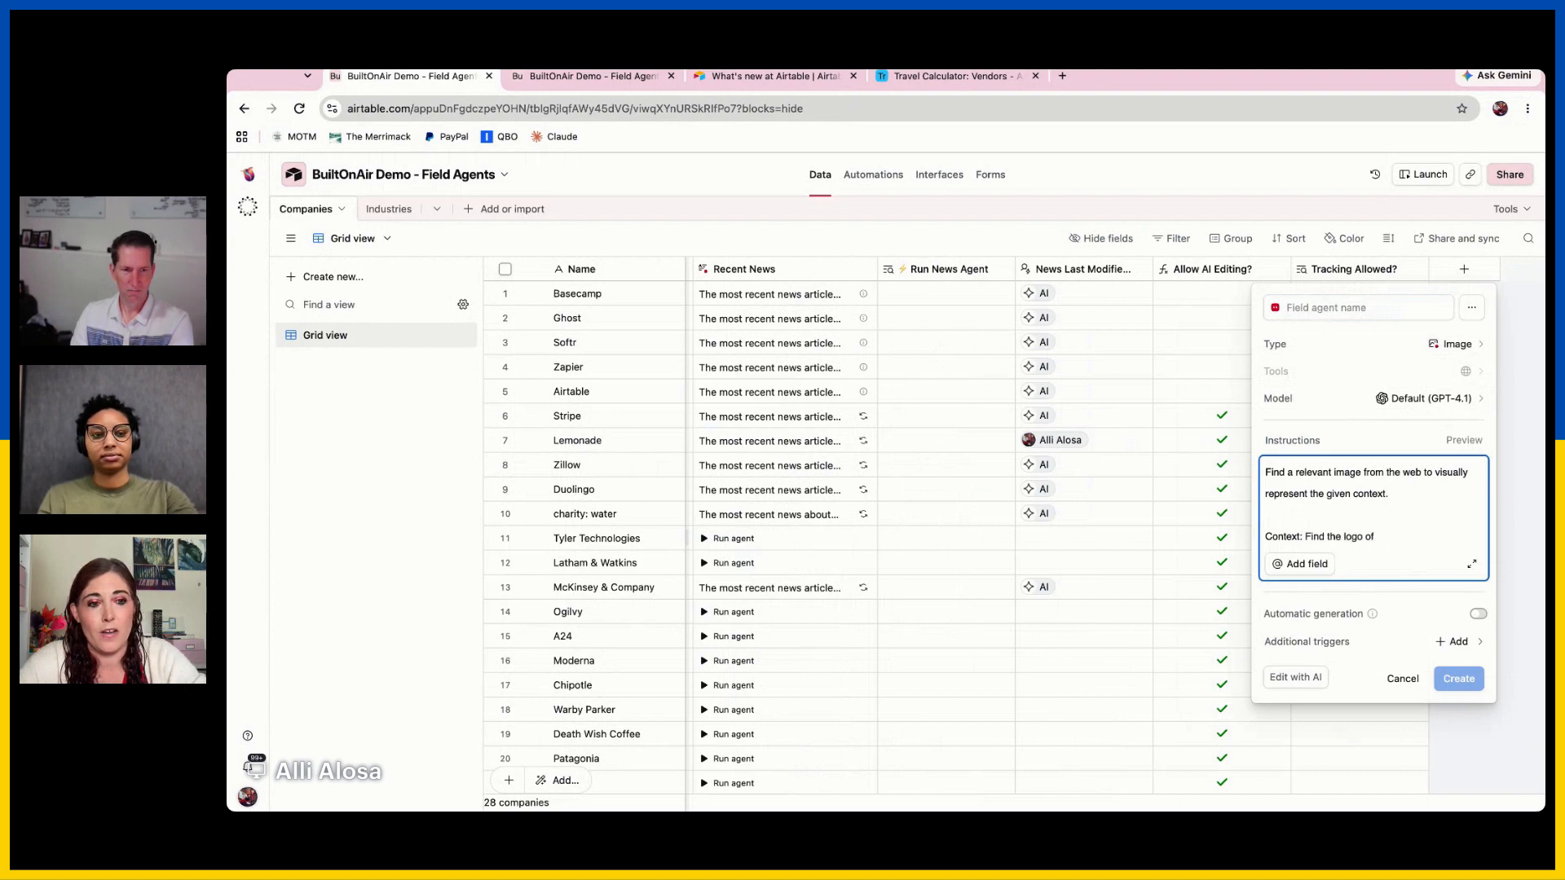
type("the company")
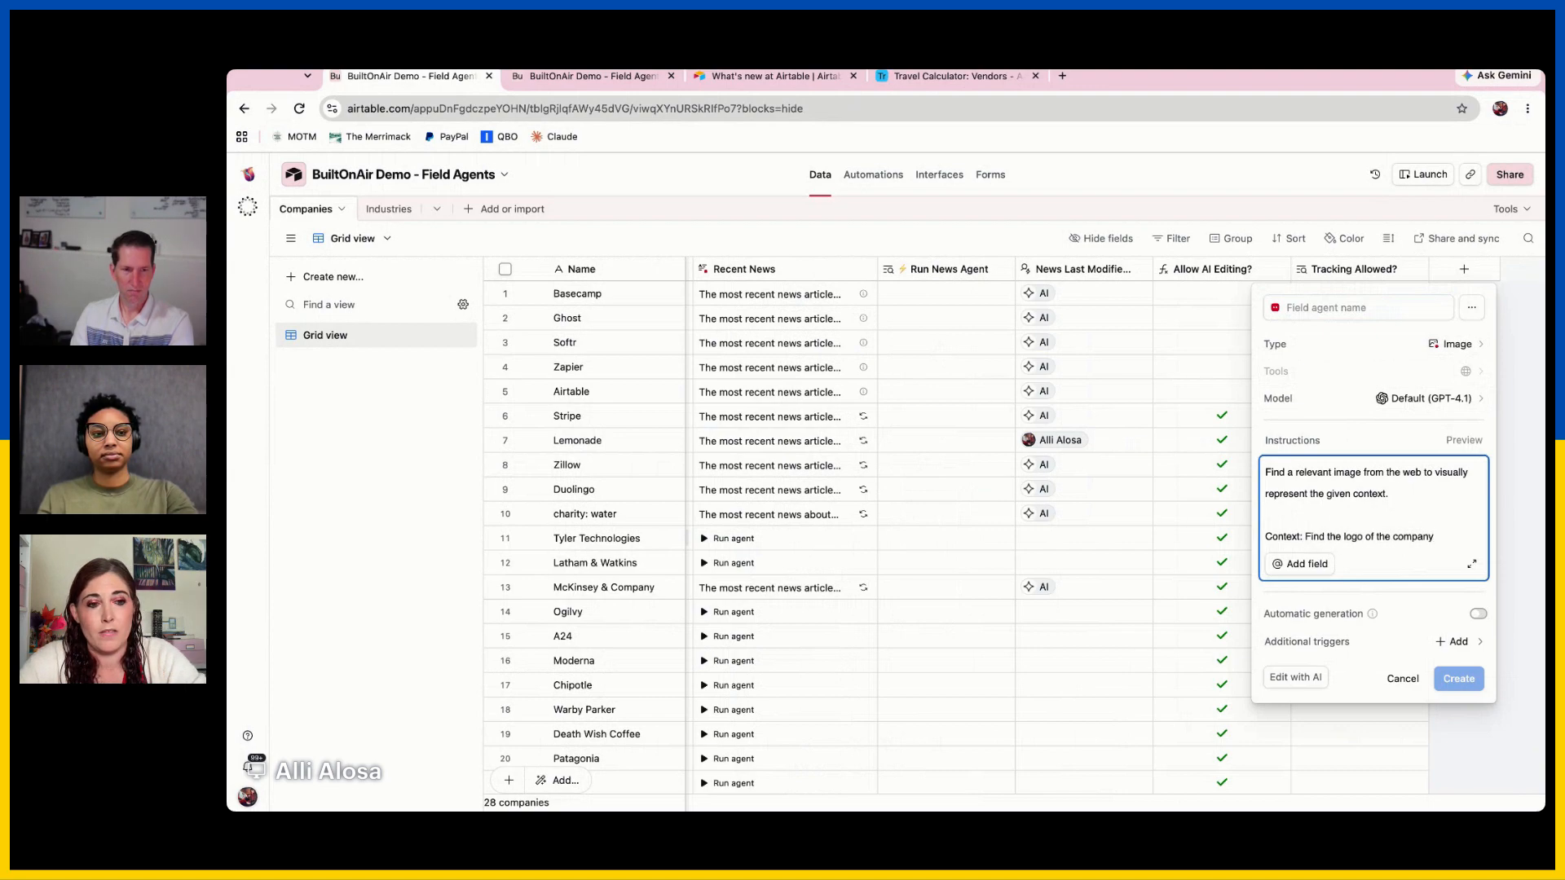
type("@")
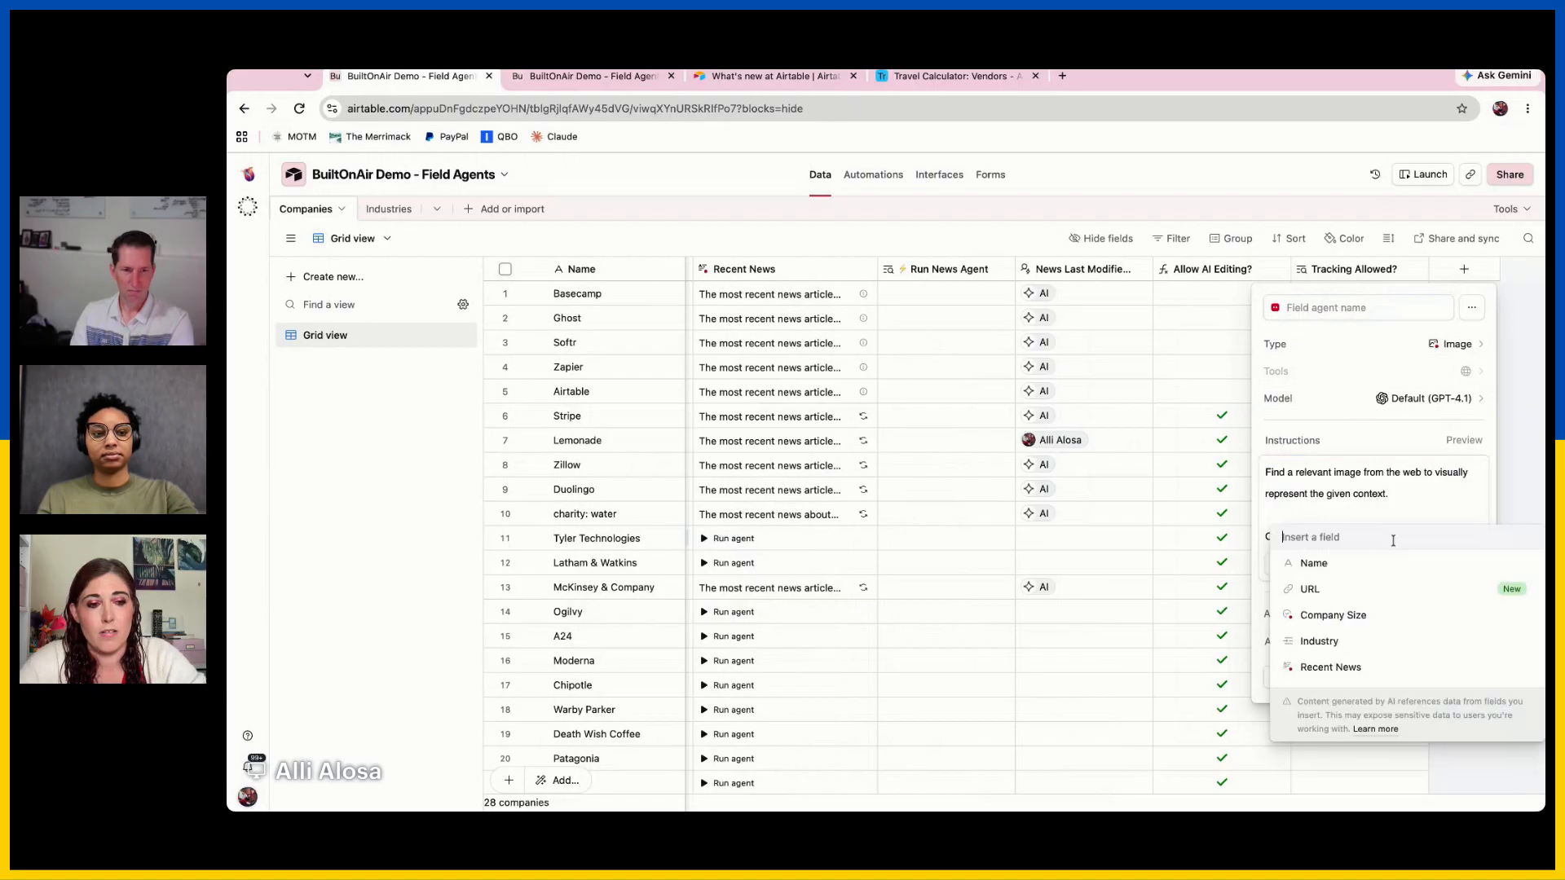
left_click(1394, 563)
type(".")
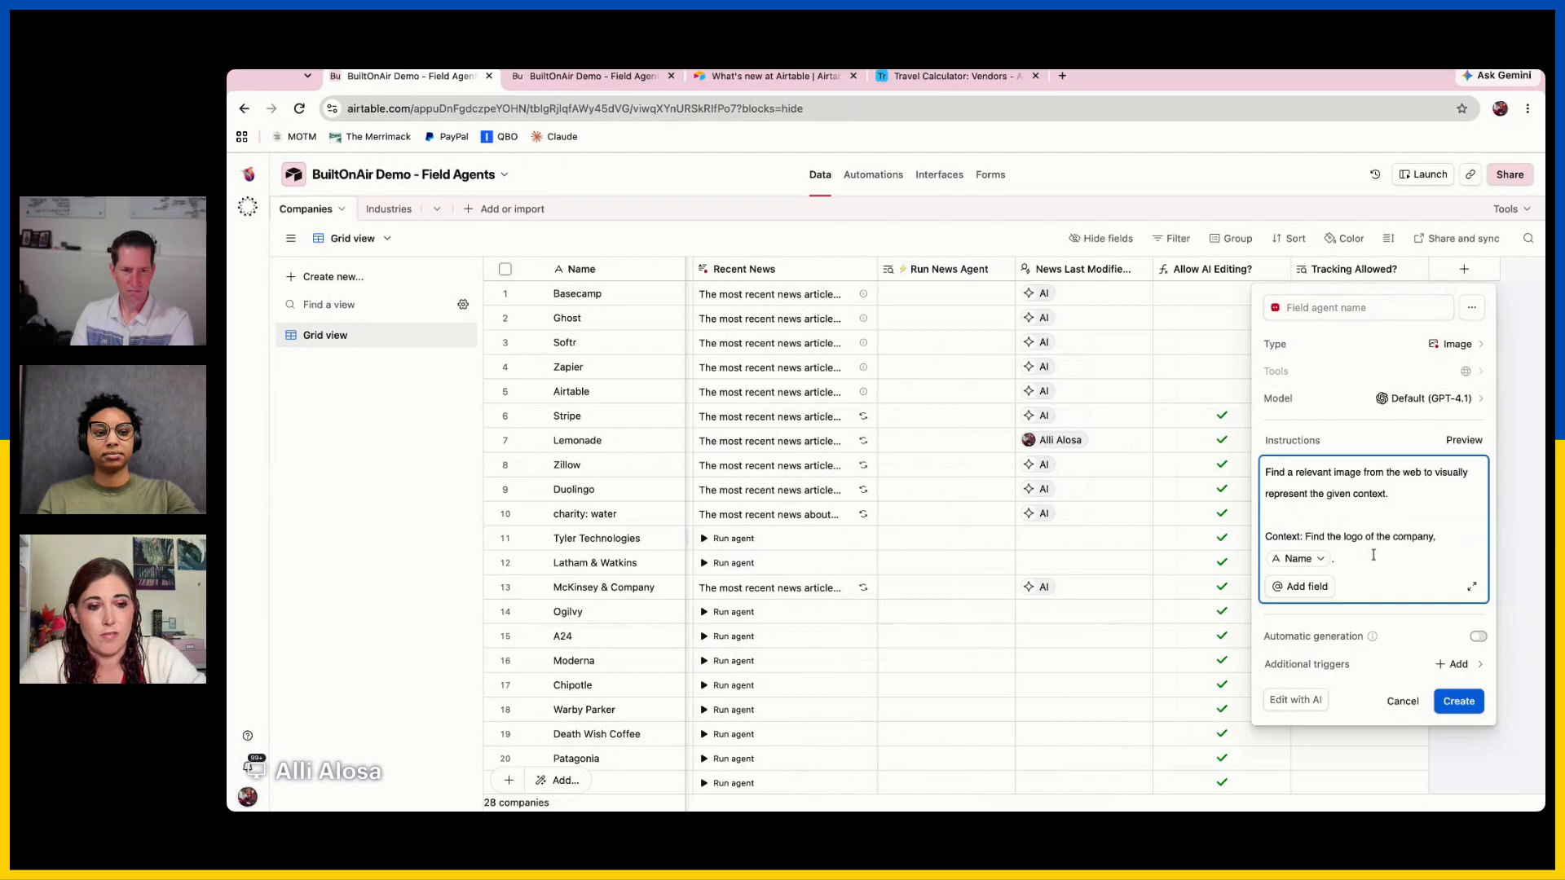
type(" Website:")
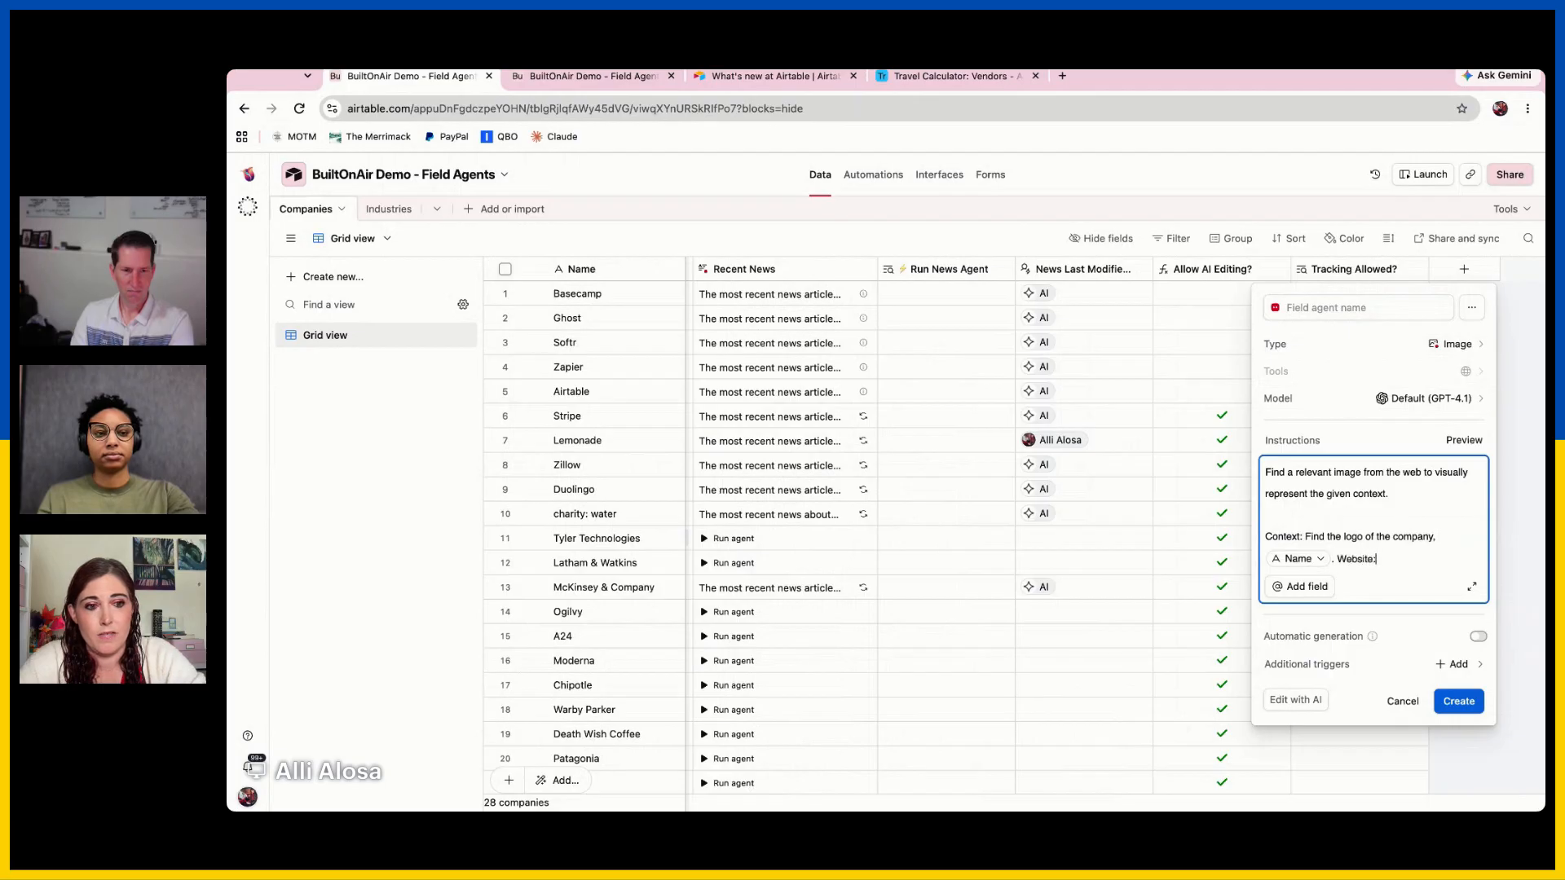
left_click(1416, 589)
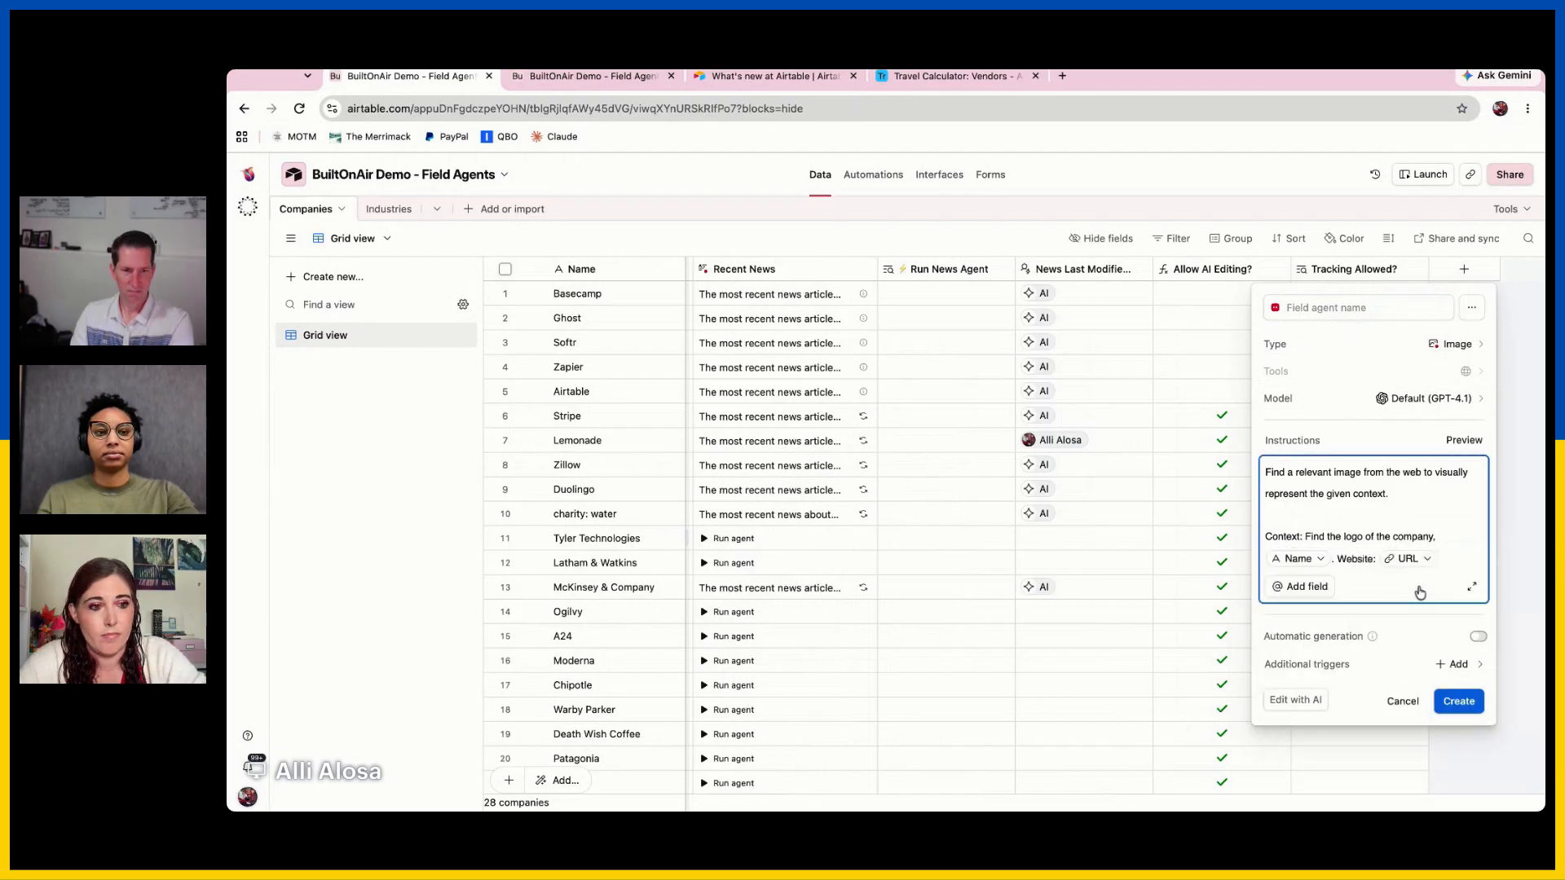
Check the image agent's required web tool, name the field agent Logo and create it
mouse_move(1472, 380)
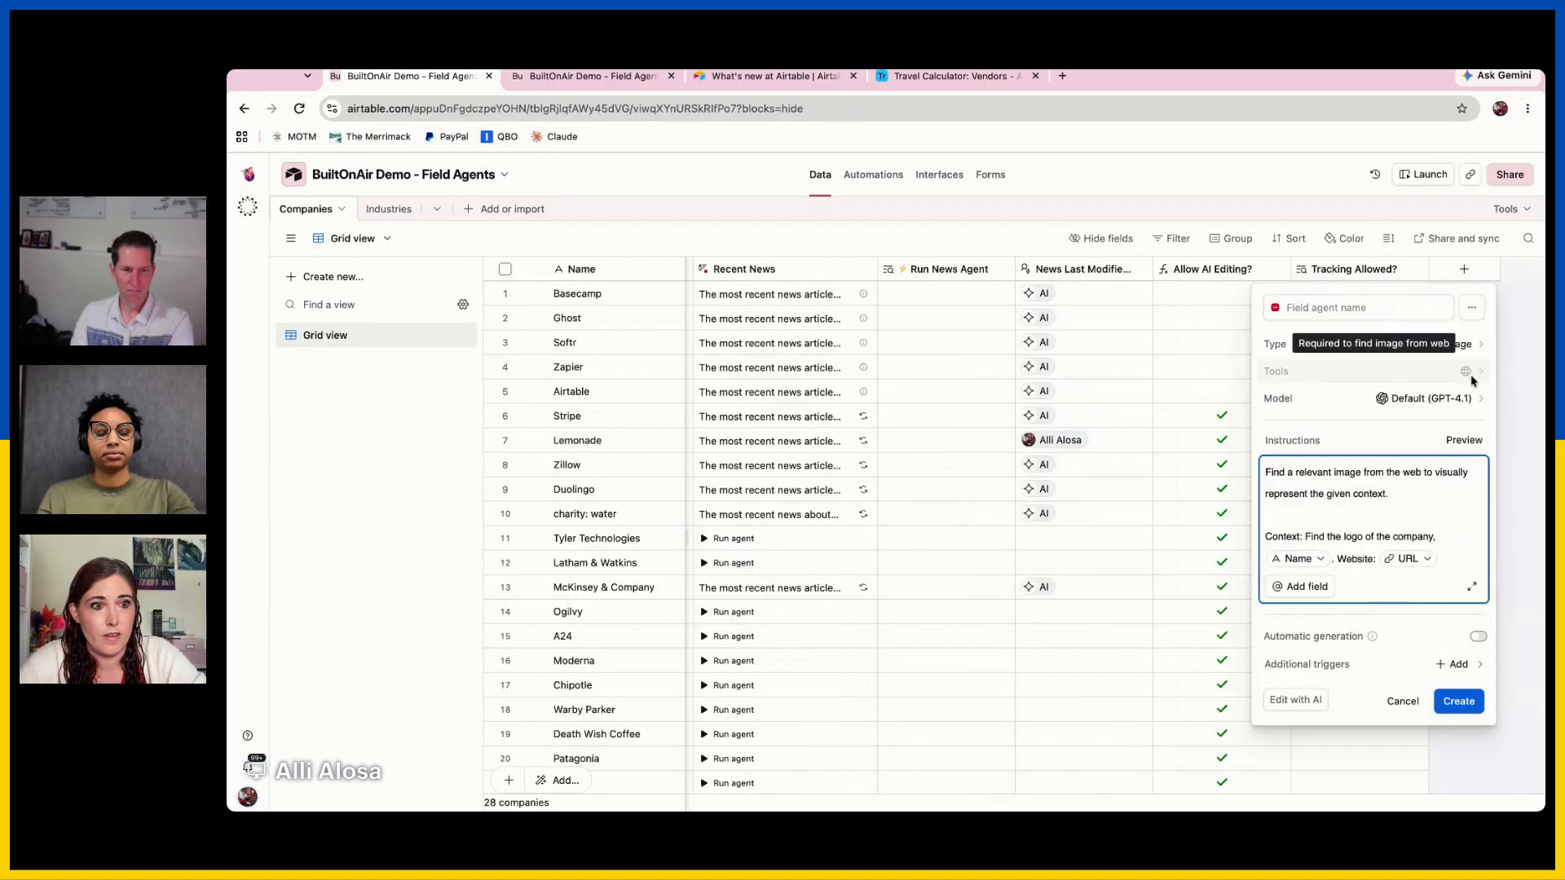
left_click(1467, 379)
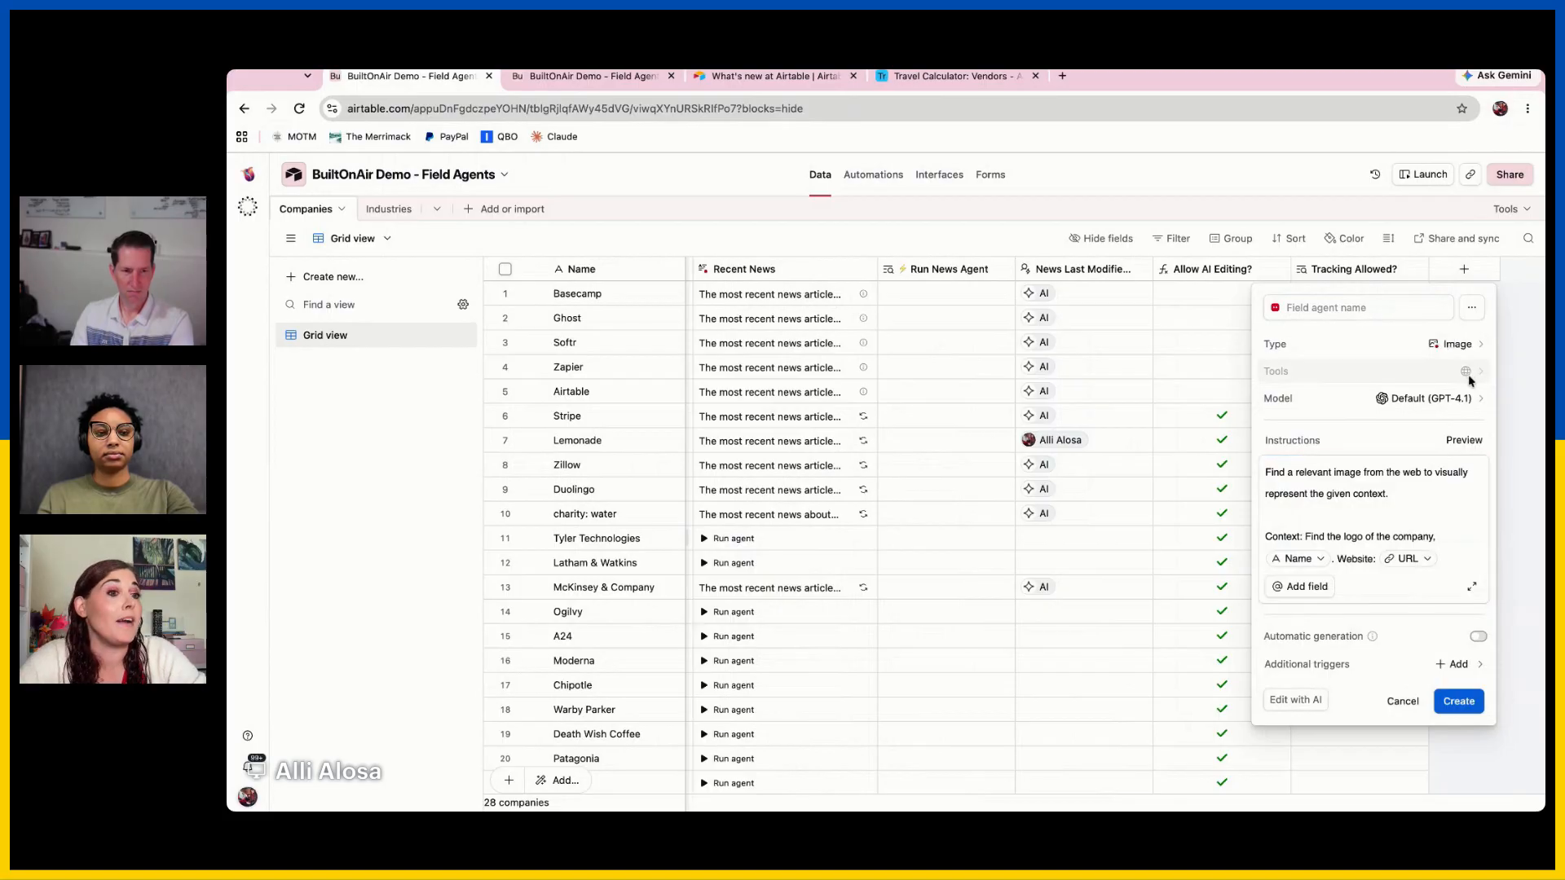
left_click(1348, 309)
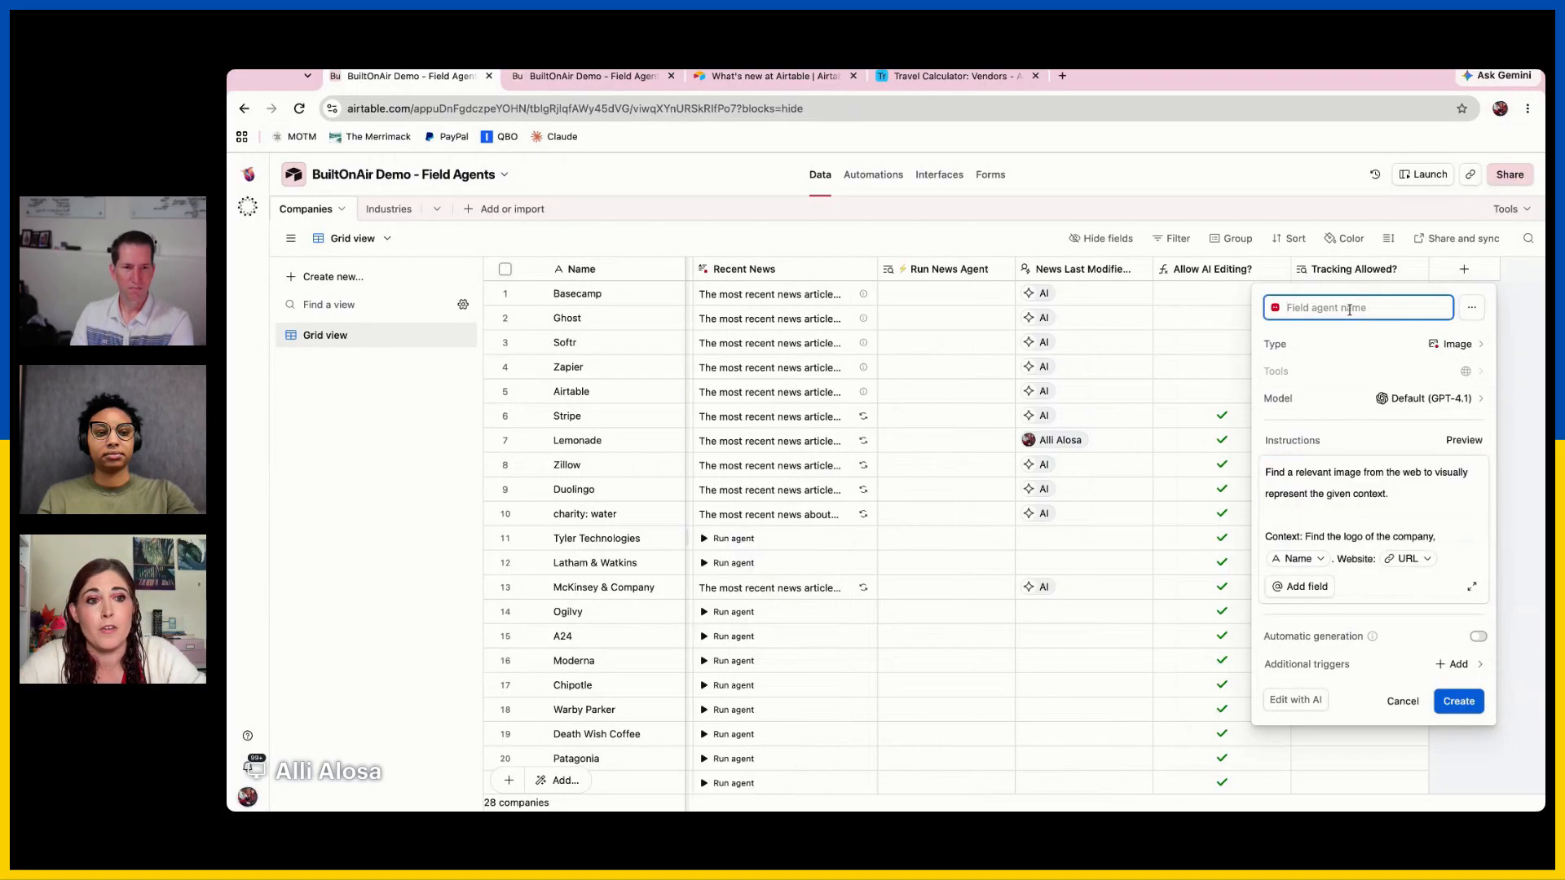
type("Logo")
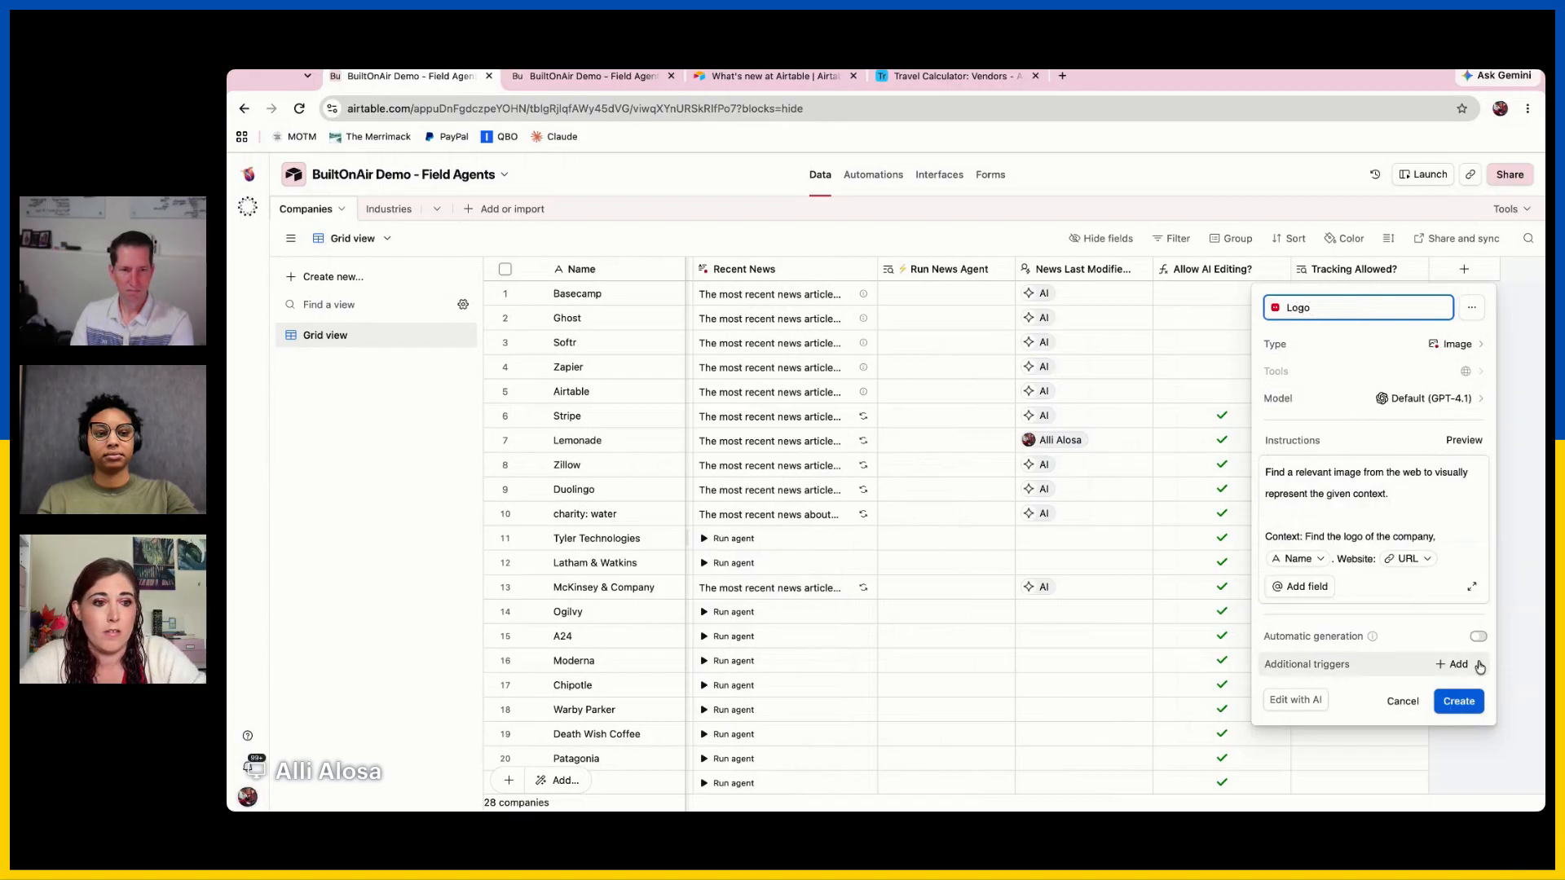
left_click(1463, 703)
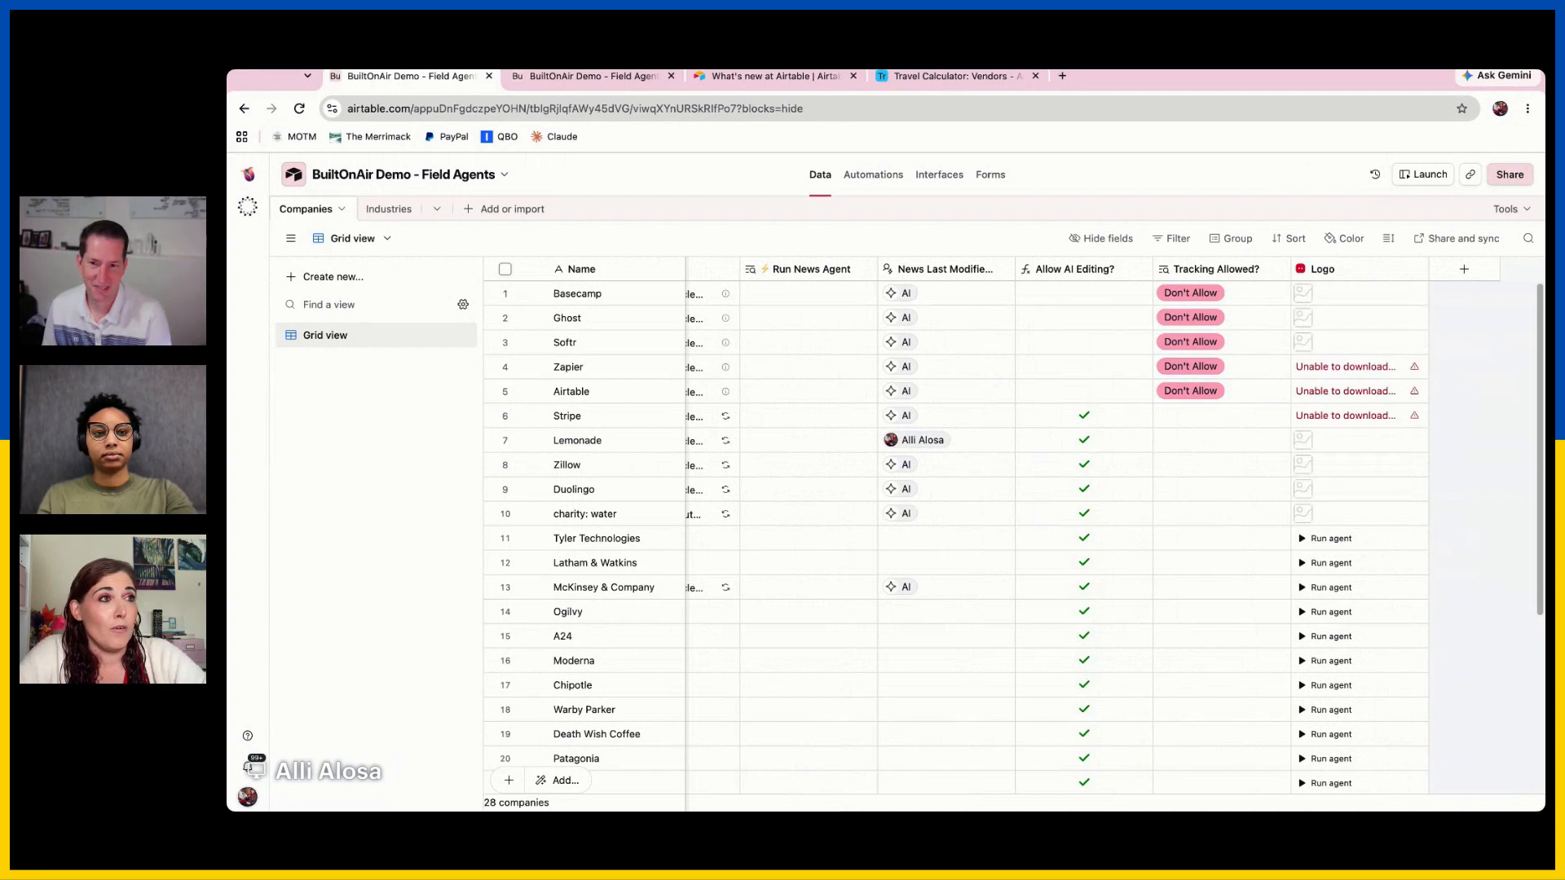
Inspect the failed Logo cells for Stripe and Airtable and rerun the agent for the Airtable record
left_click(1356, 418)
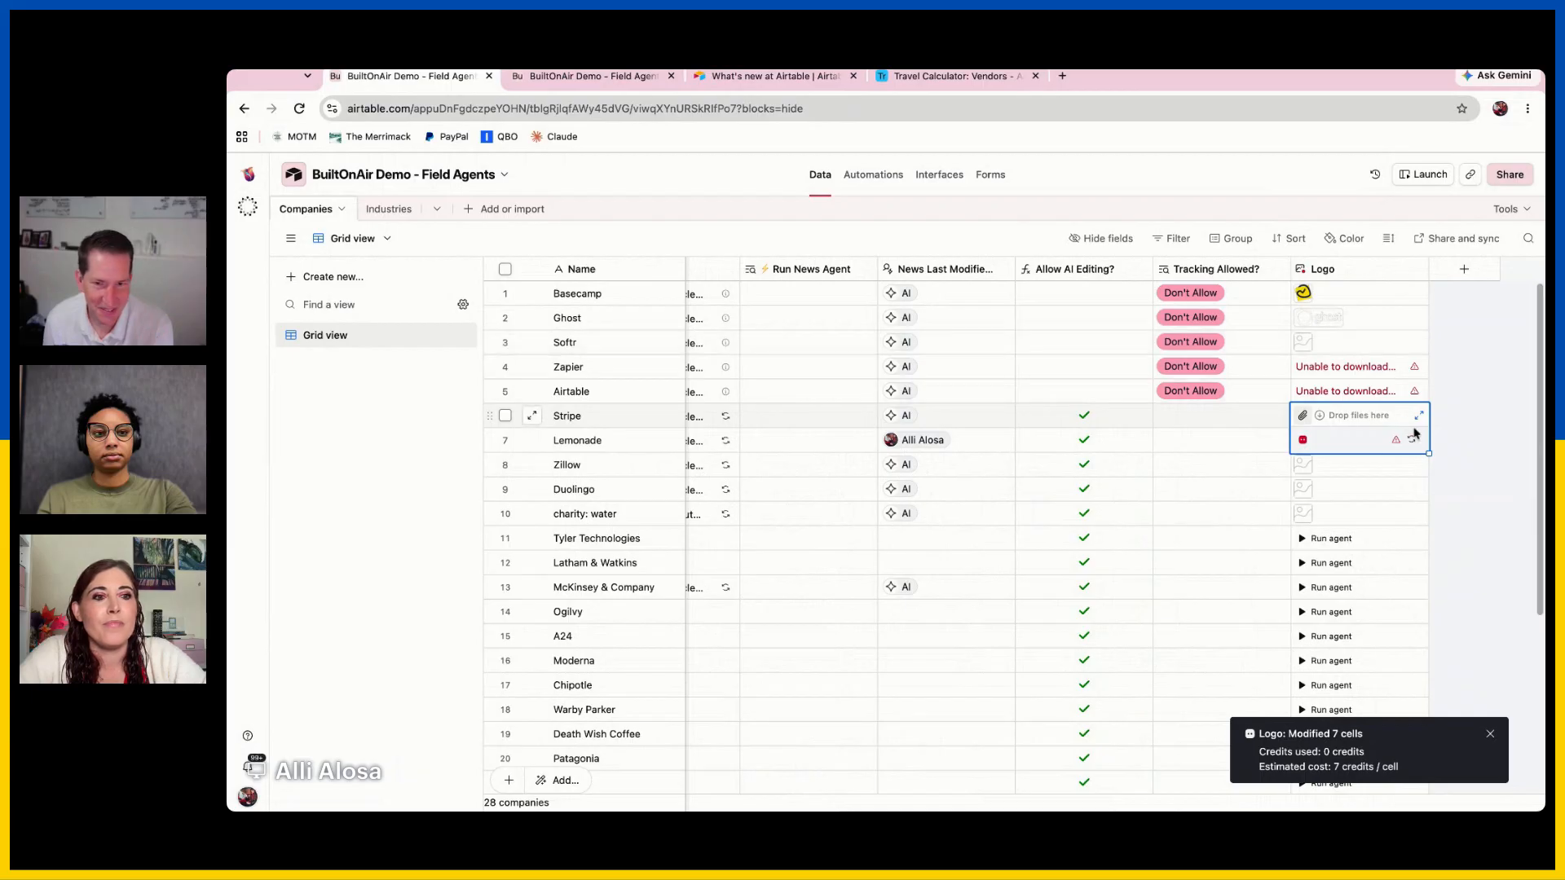
left_click(1359, 395)
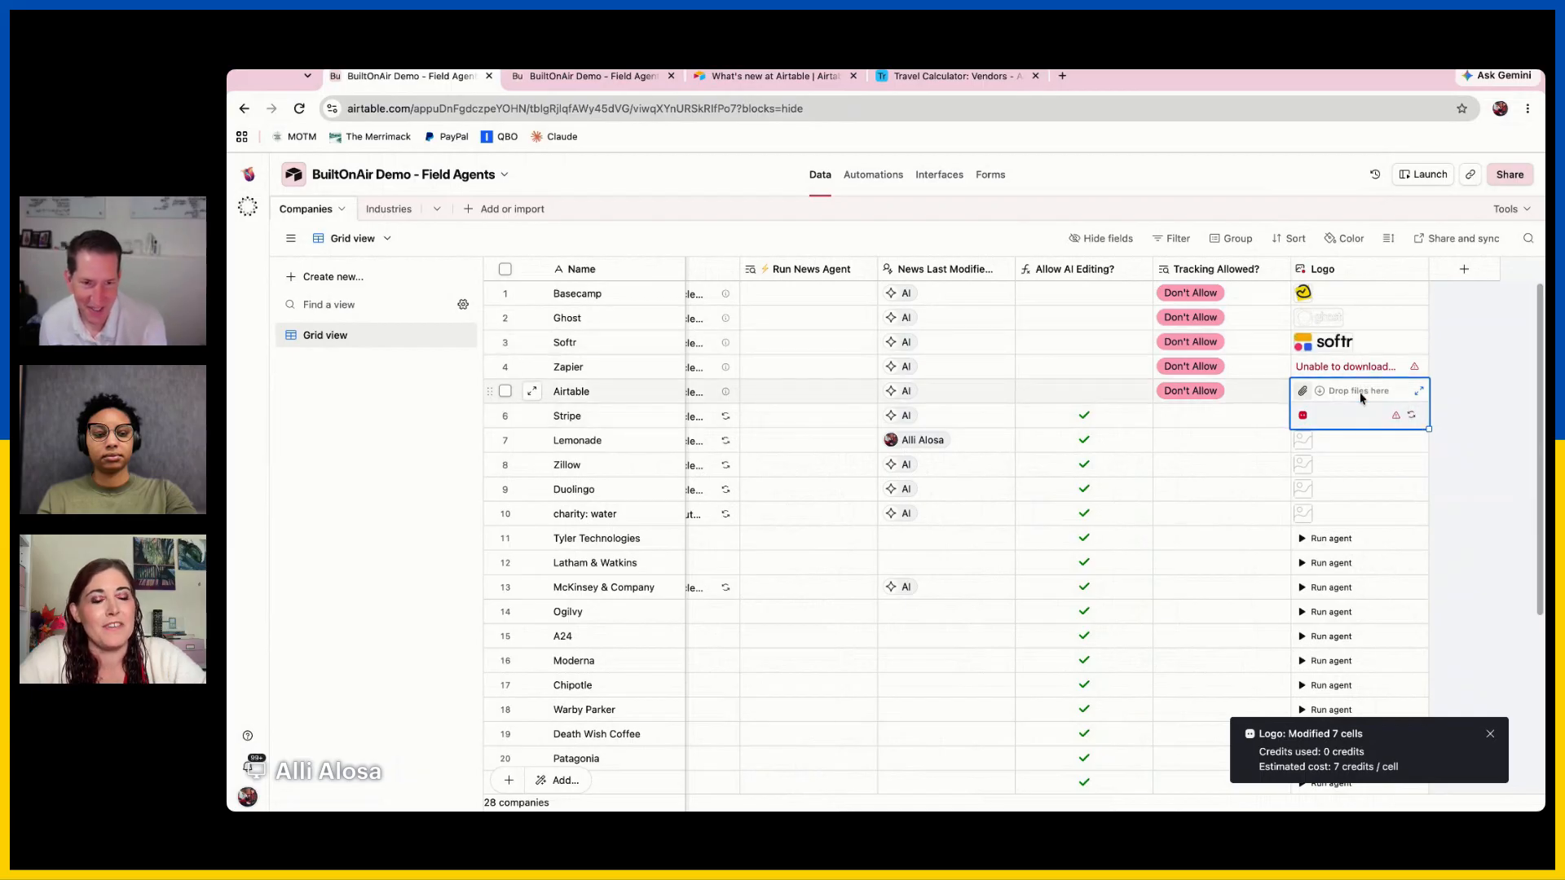
left_click(1413, 416)
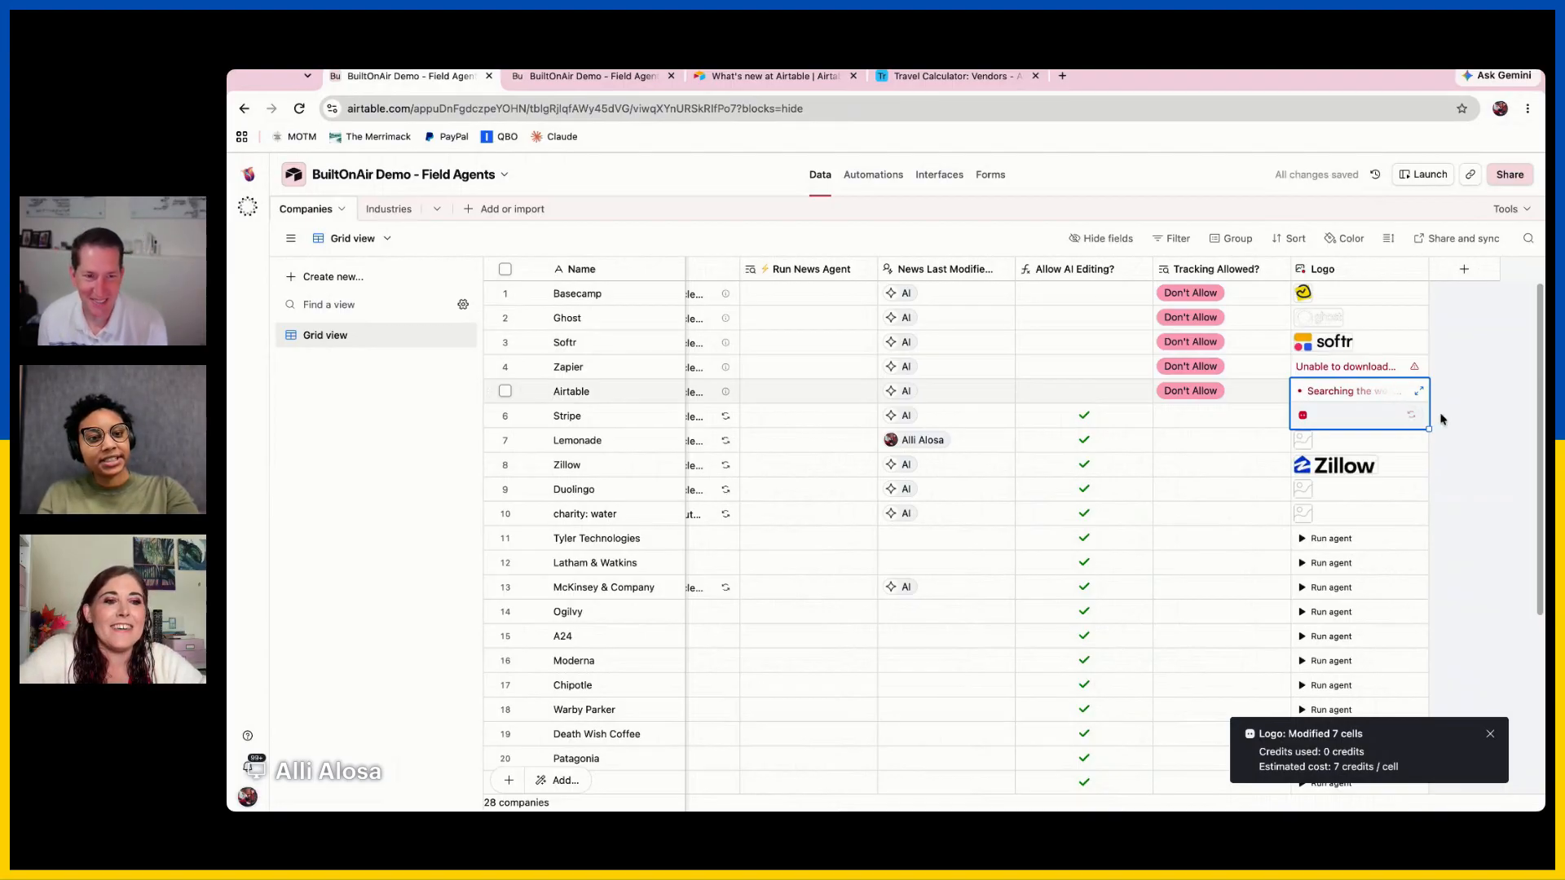
left_click(1459, 440)
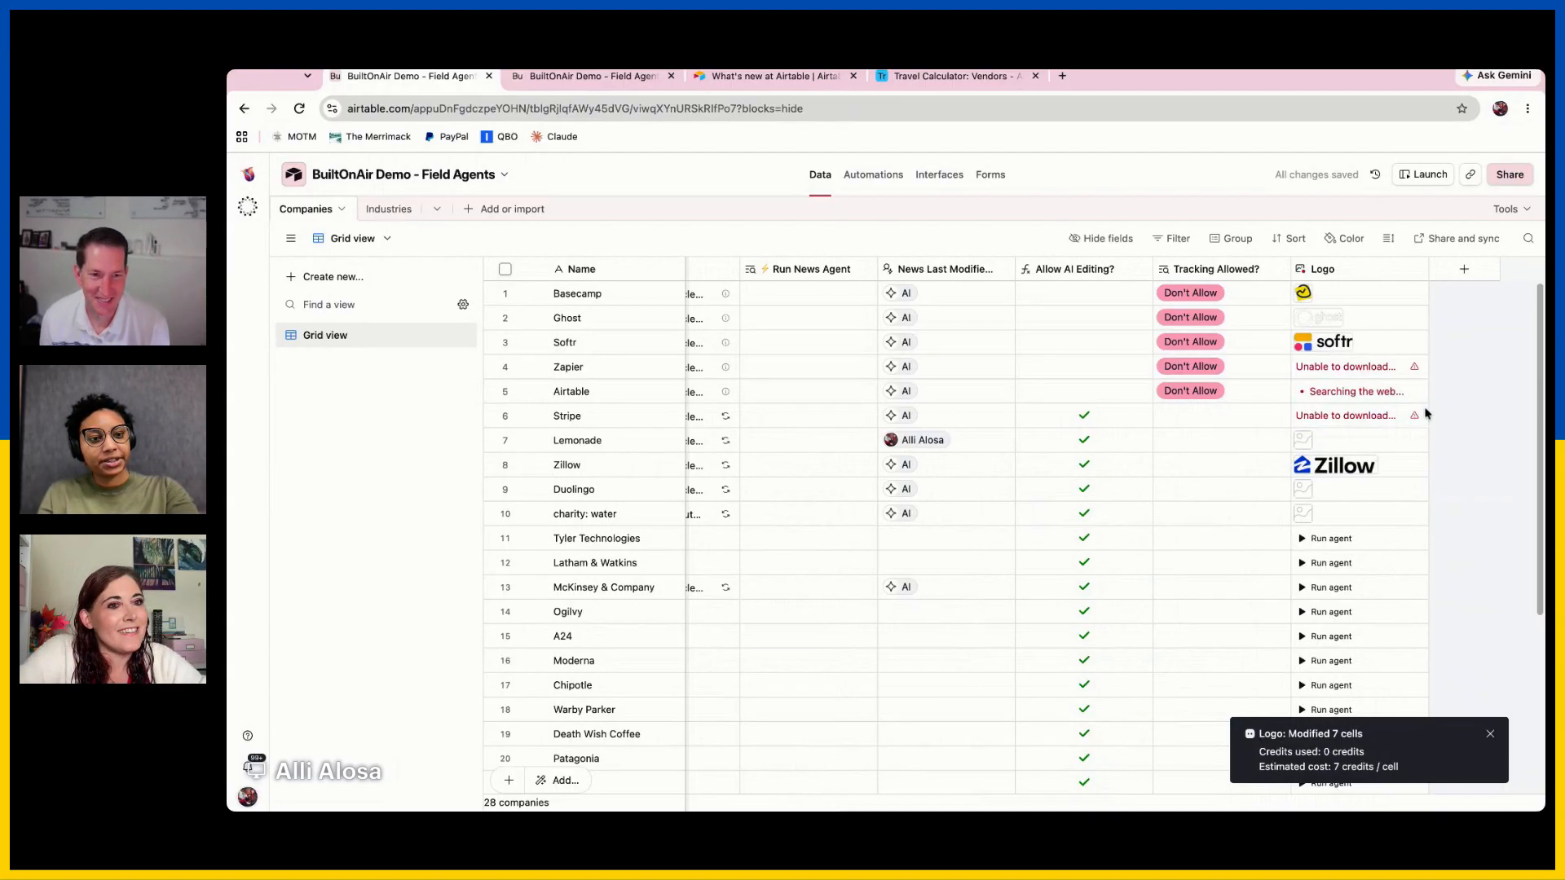
Widen the Logo column and select the Zapier record's Logo cell to inspect its error
left_click_drag(1428, 269, 1538, 269)
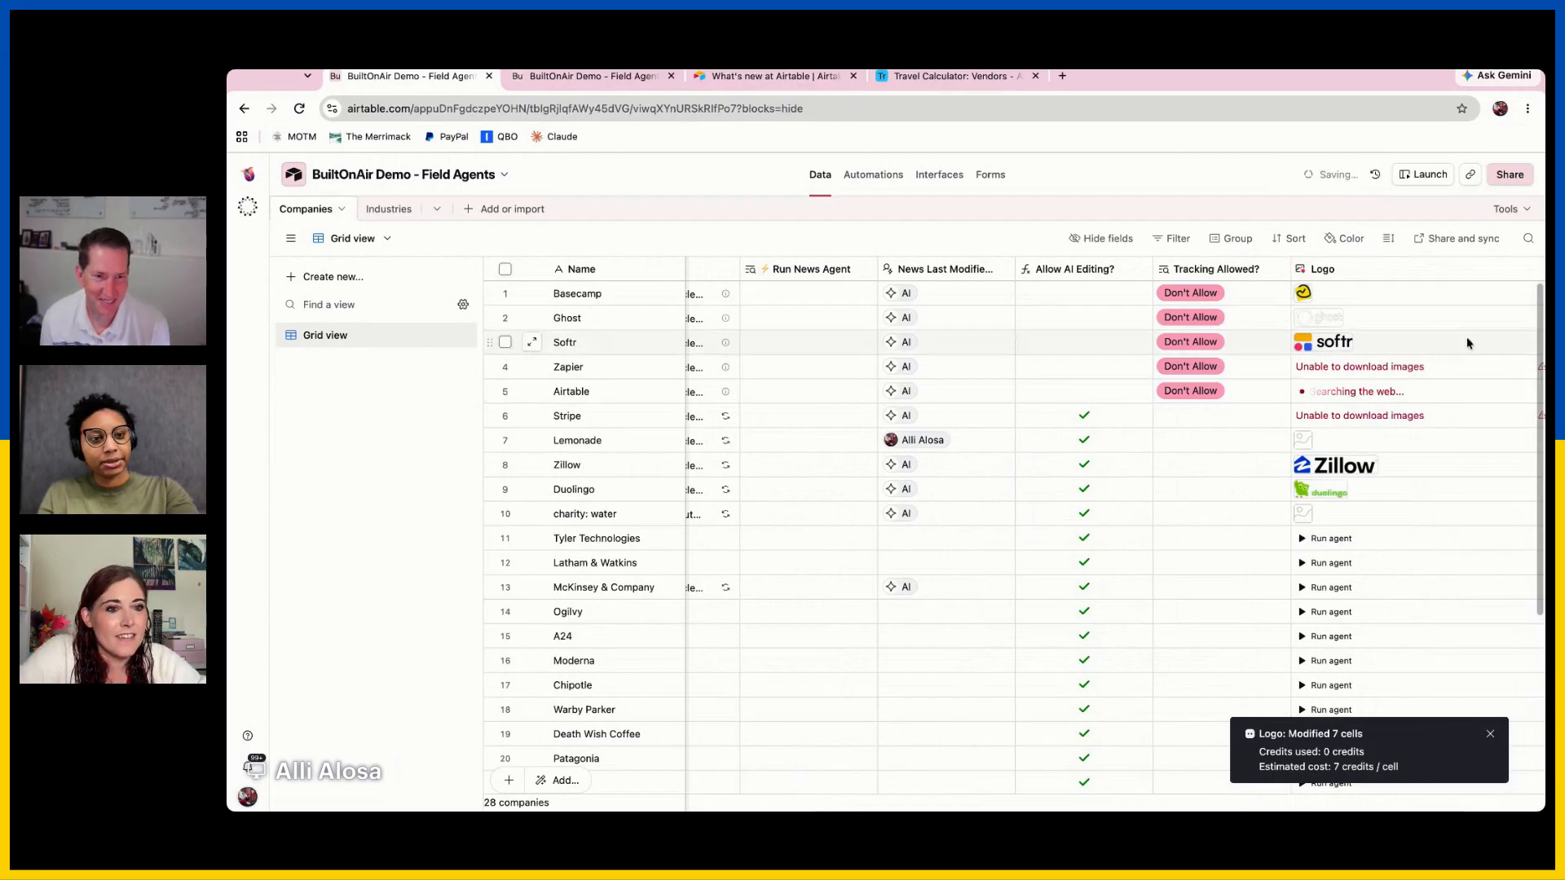
left_click(1457, 366)
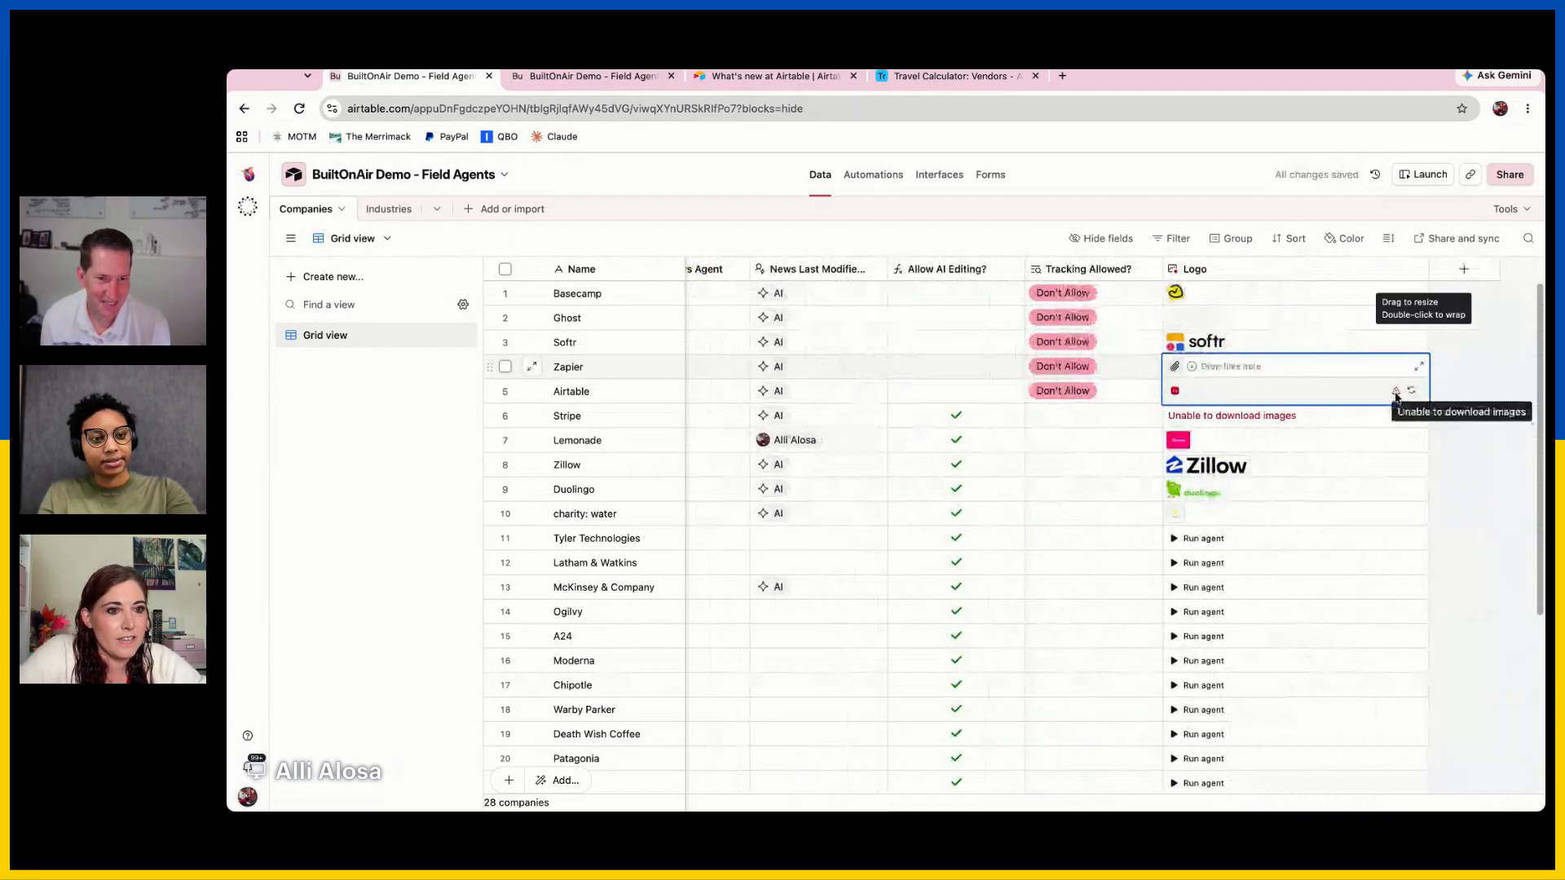
Check the errors in the Zapier and Airtable Logo cells and rerun the Logo agent for the Airtable record
left_click(1395, 397, "shift")
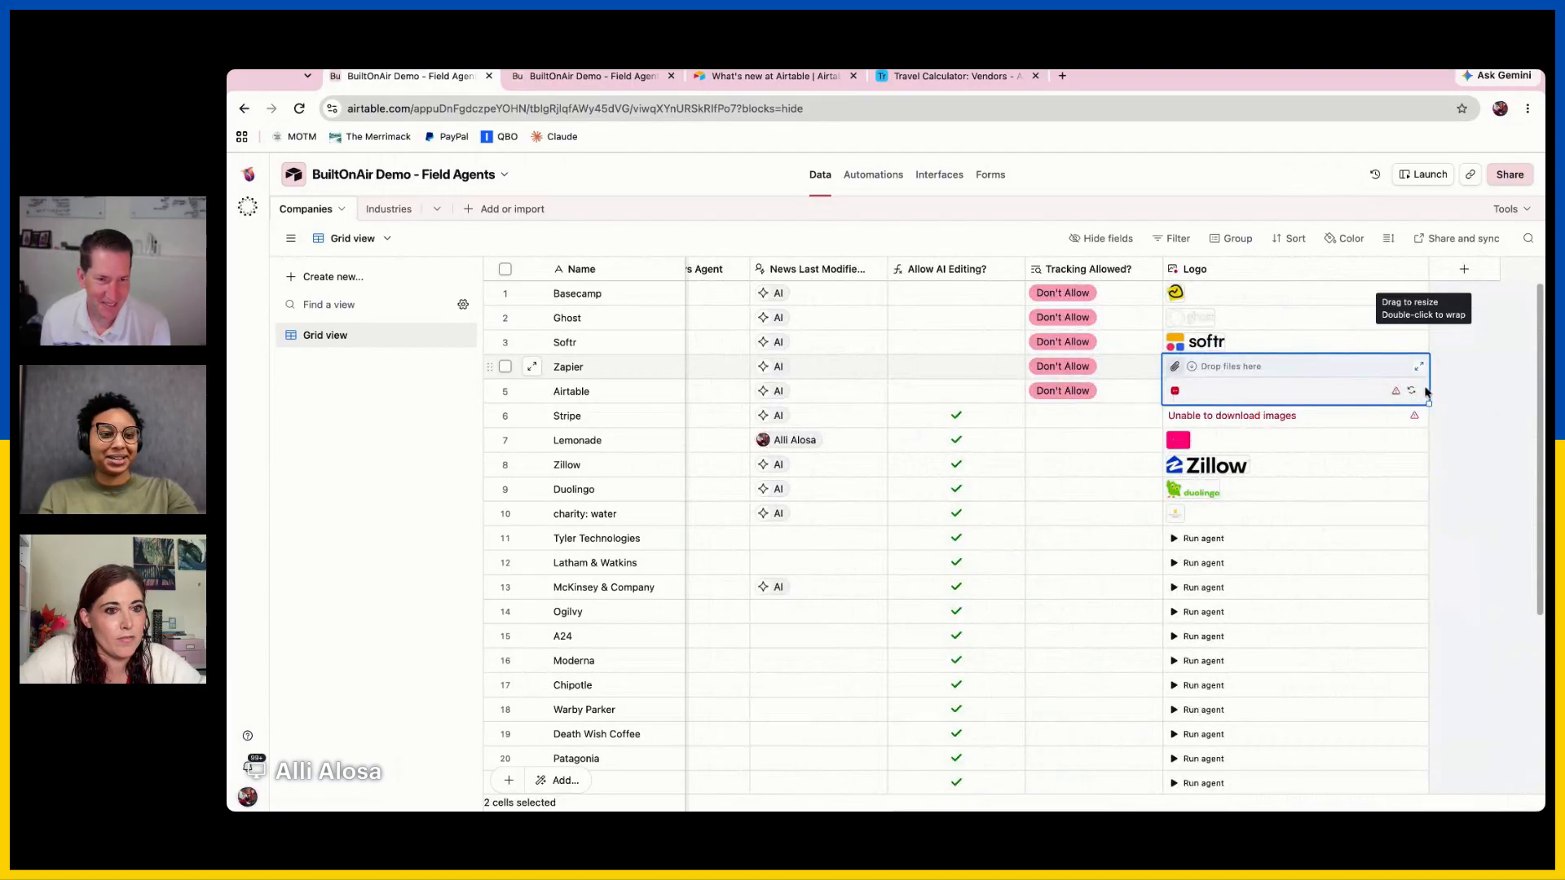
left_click(1477, 447)
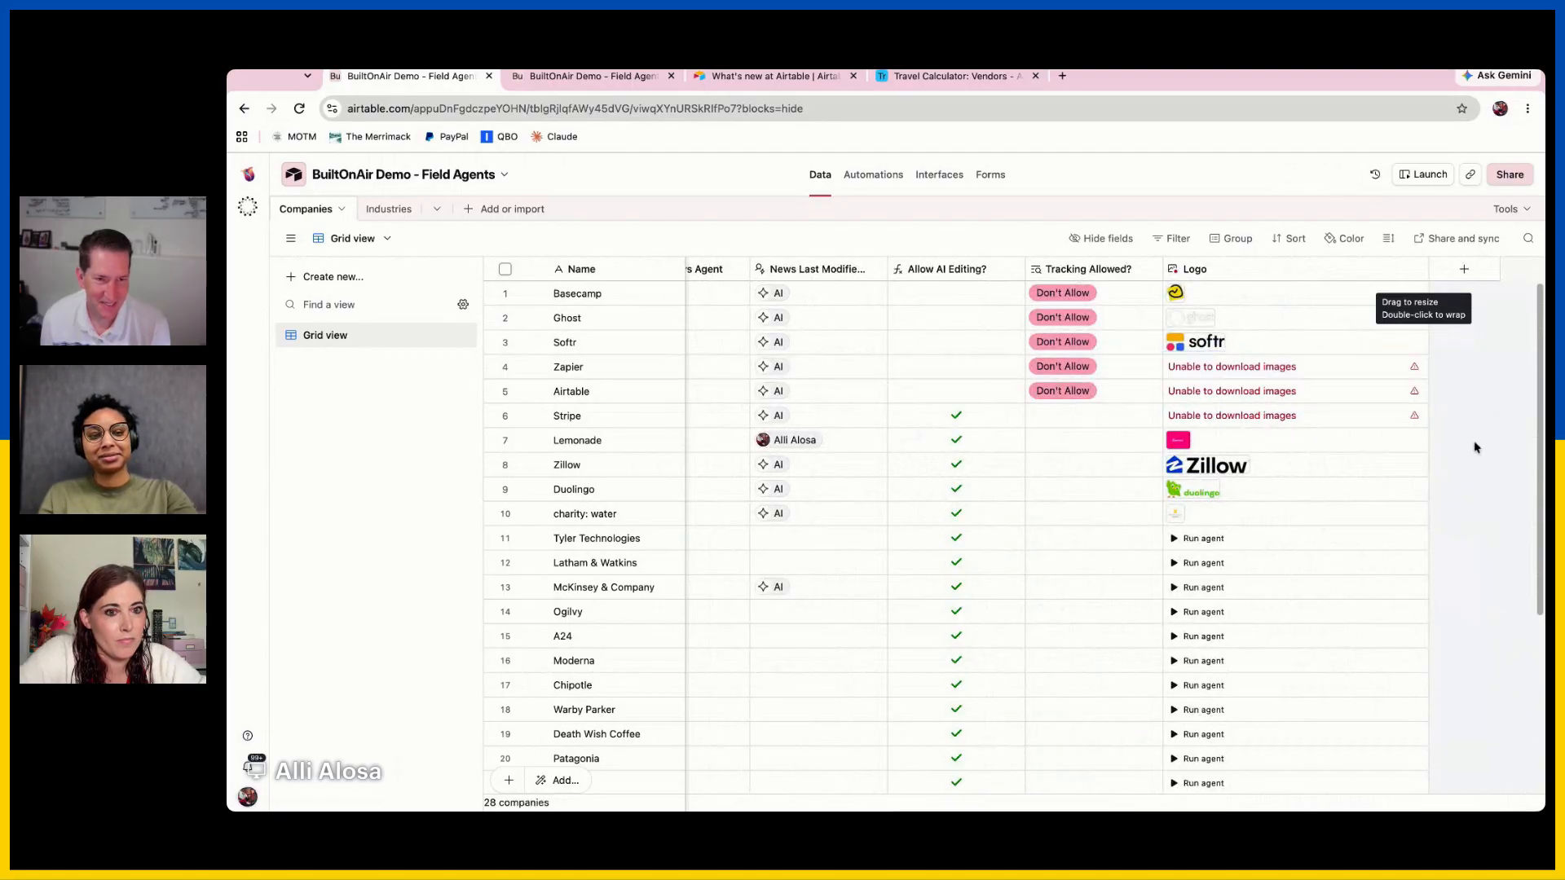
left_click(1338, 397)
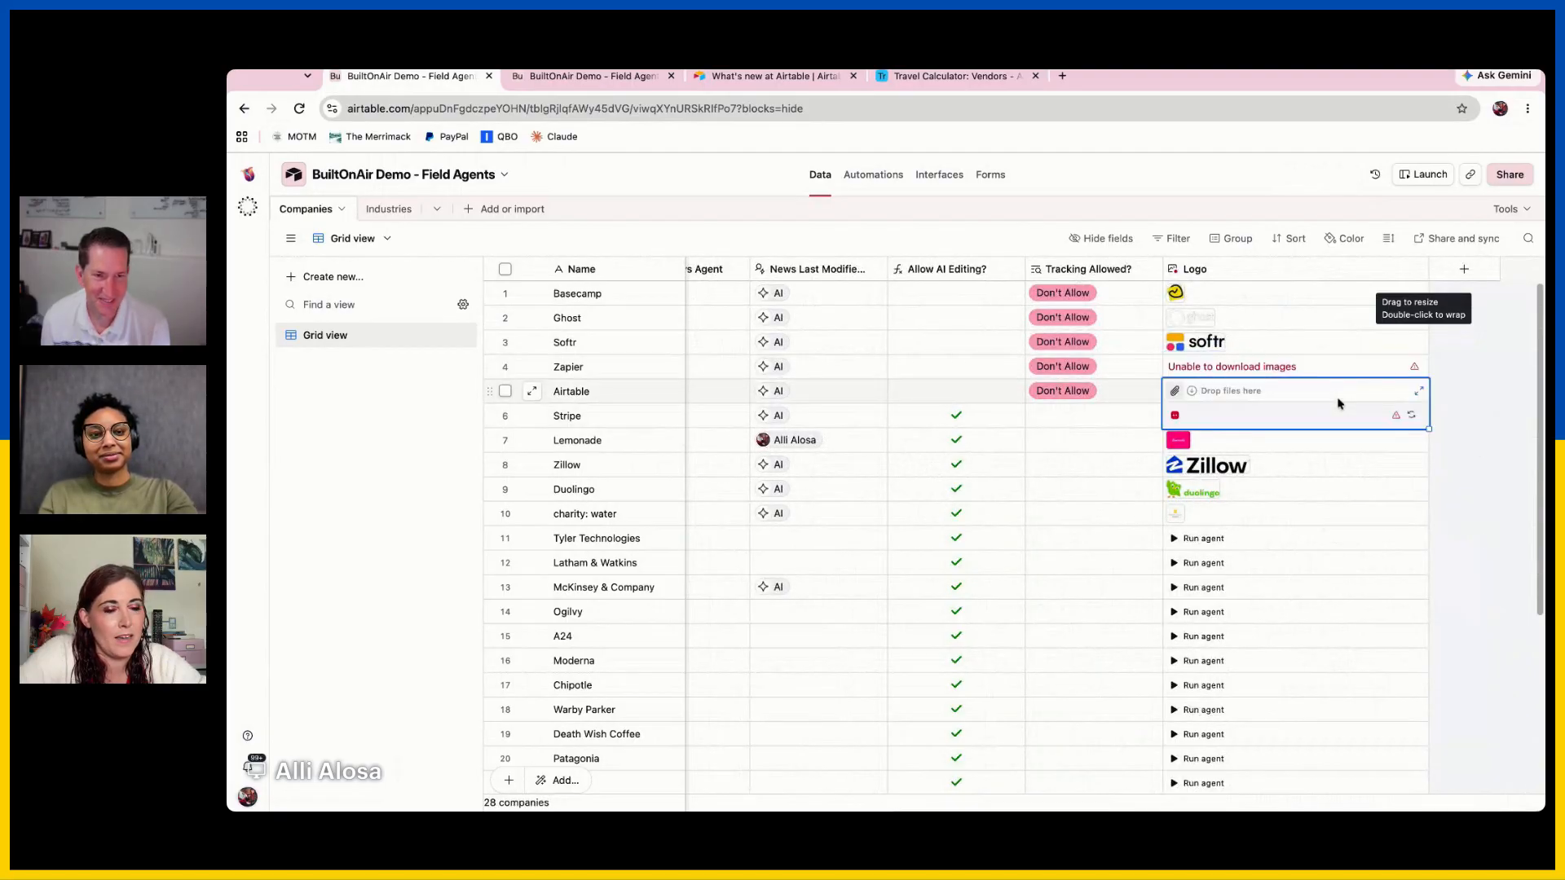
left_click(1411, 417)
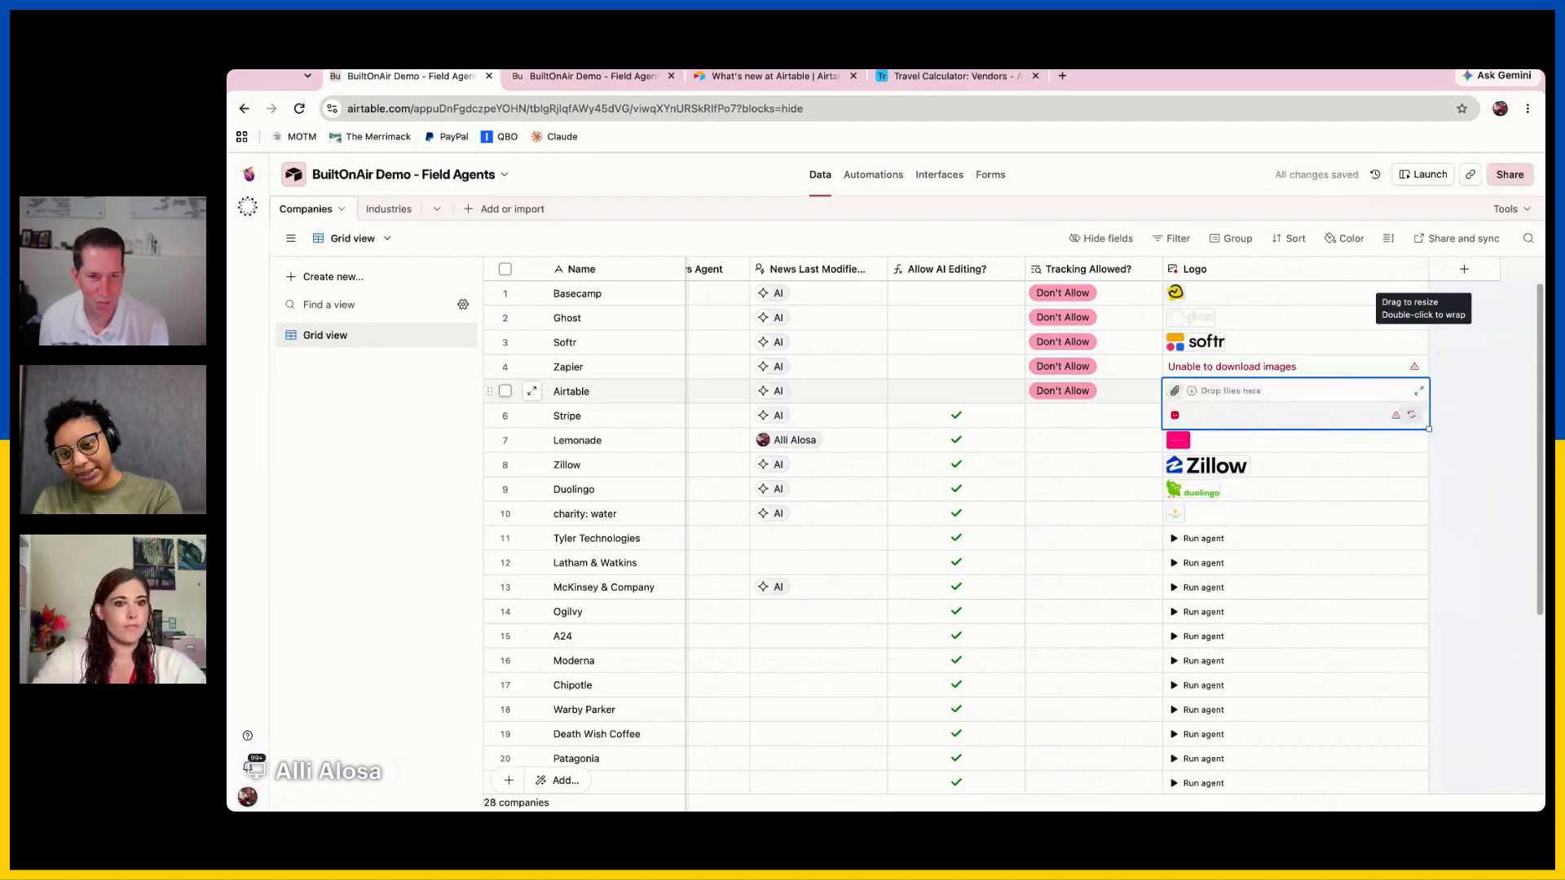
left_click(1441, 460)
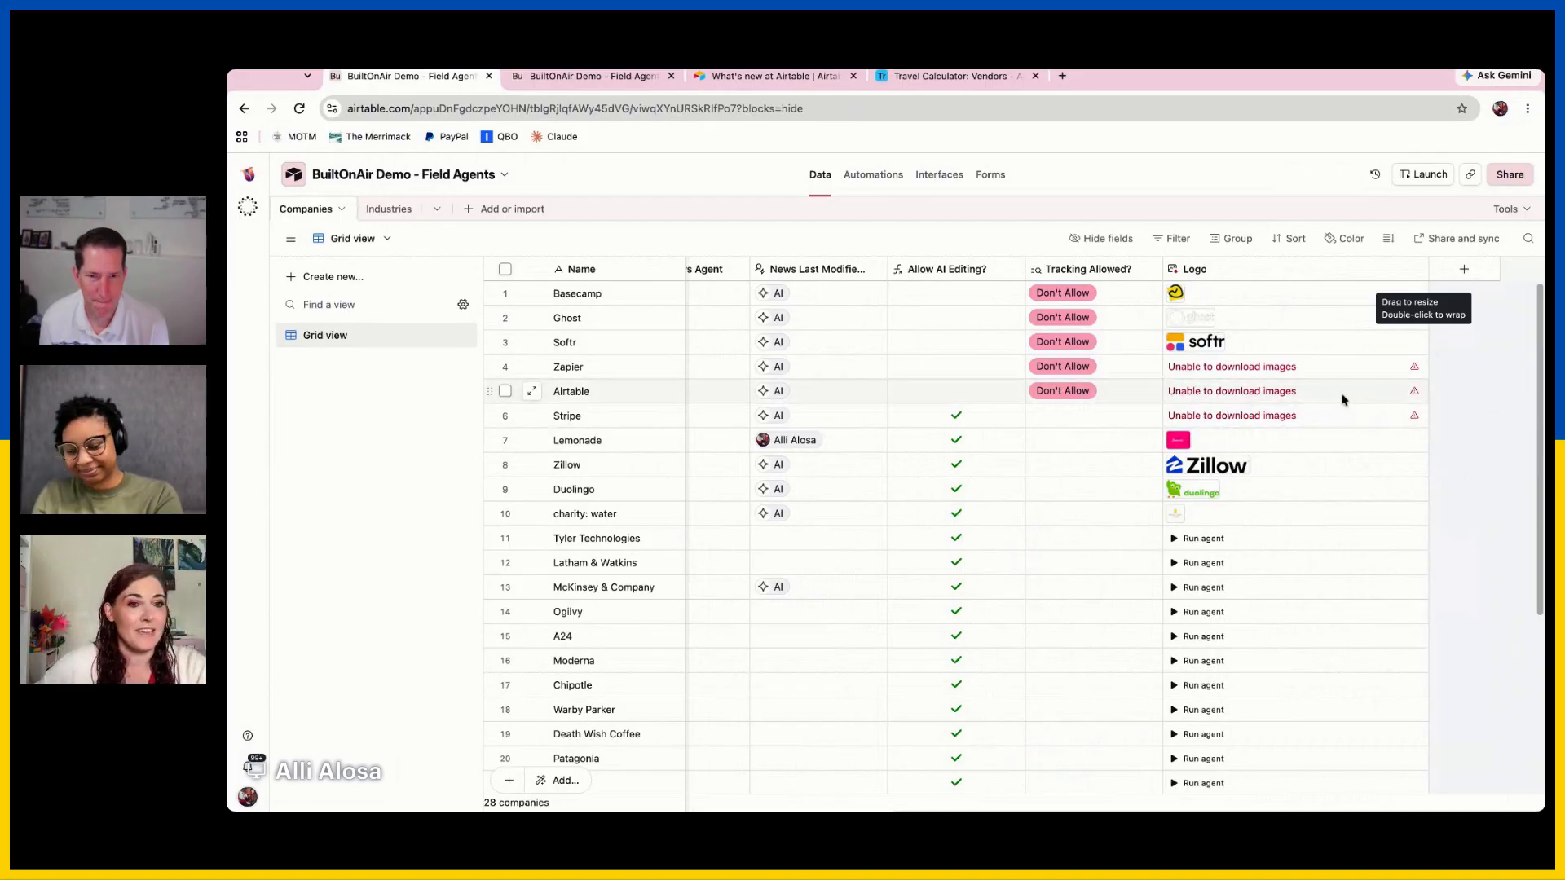
double_click(1213, 261)
left_click(1293, 546)
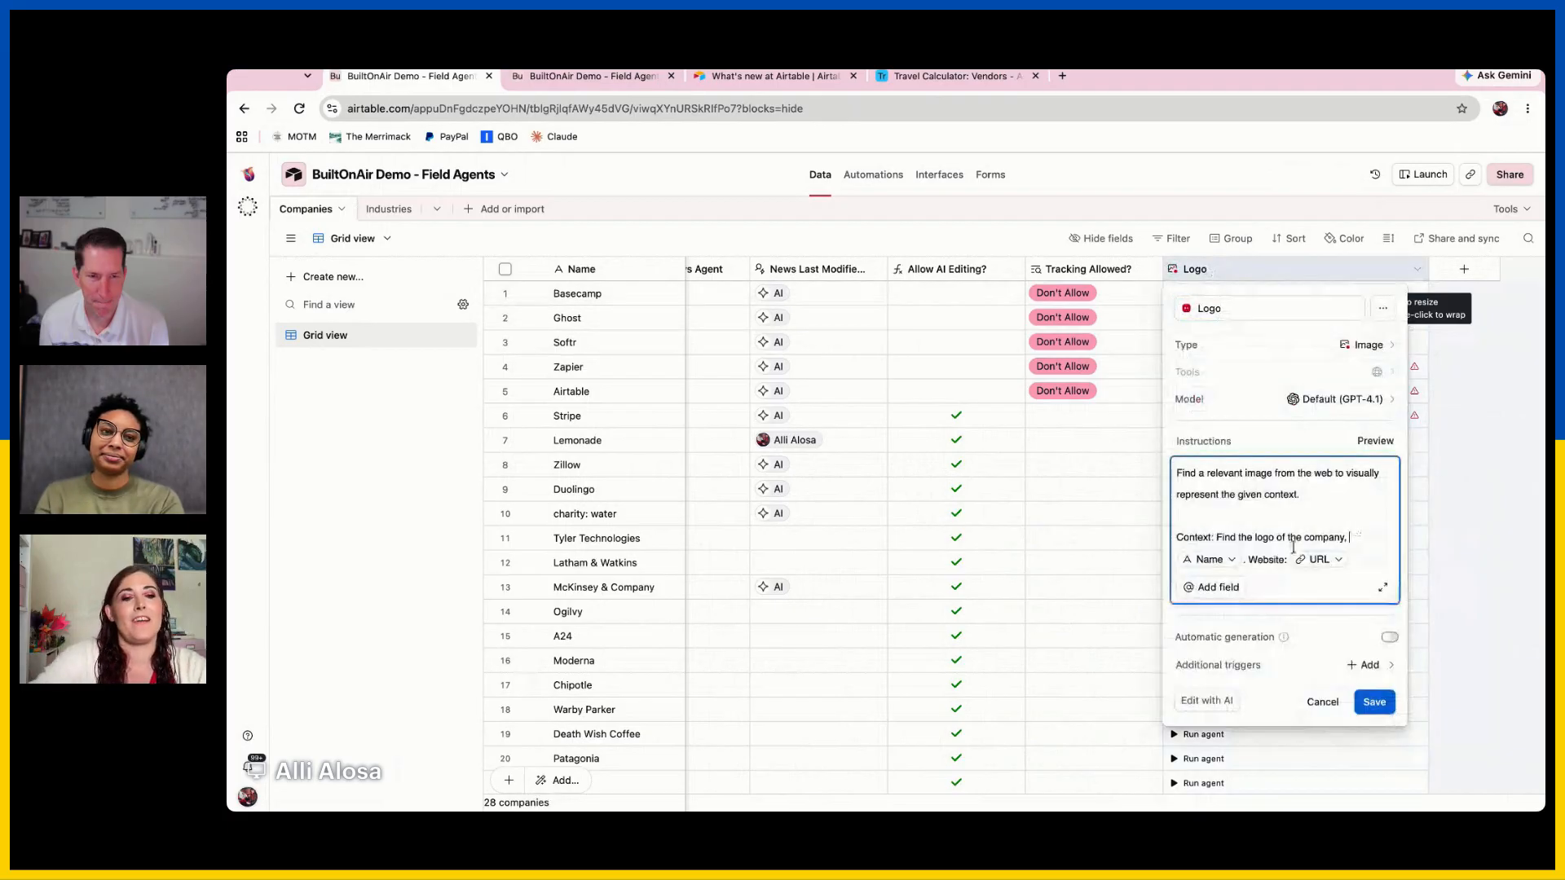
left_click(1255, 536)
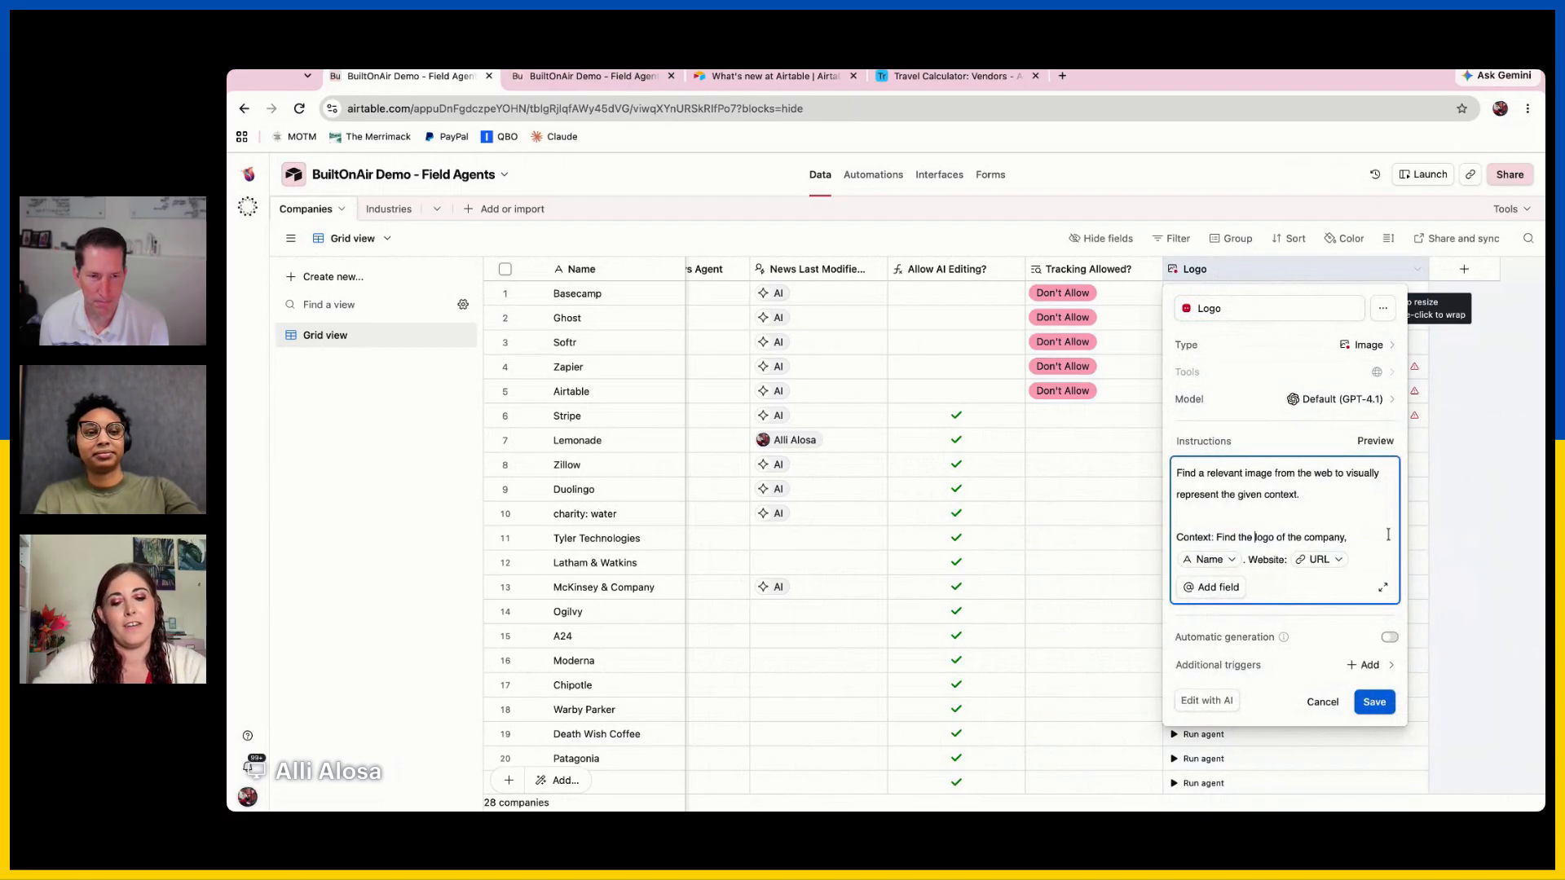
type("vertica")
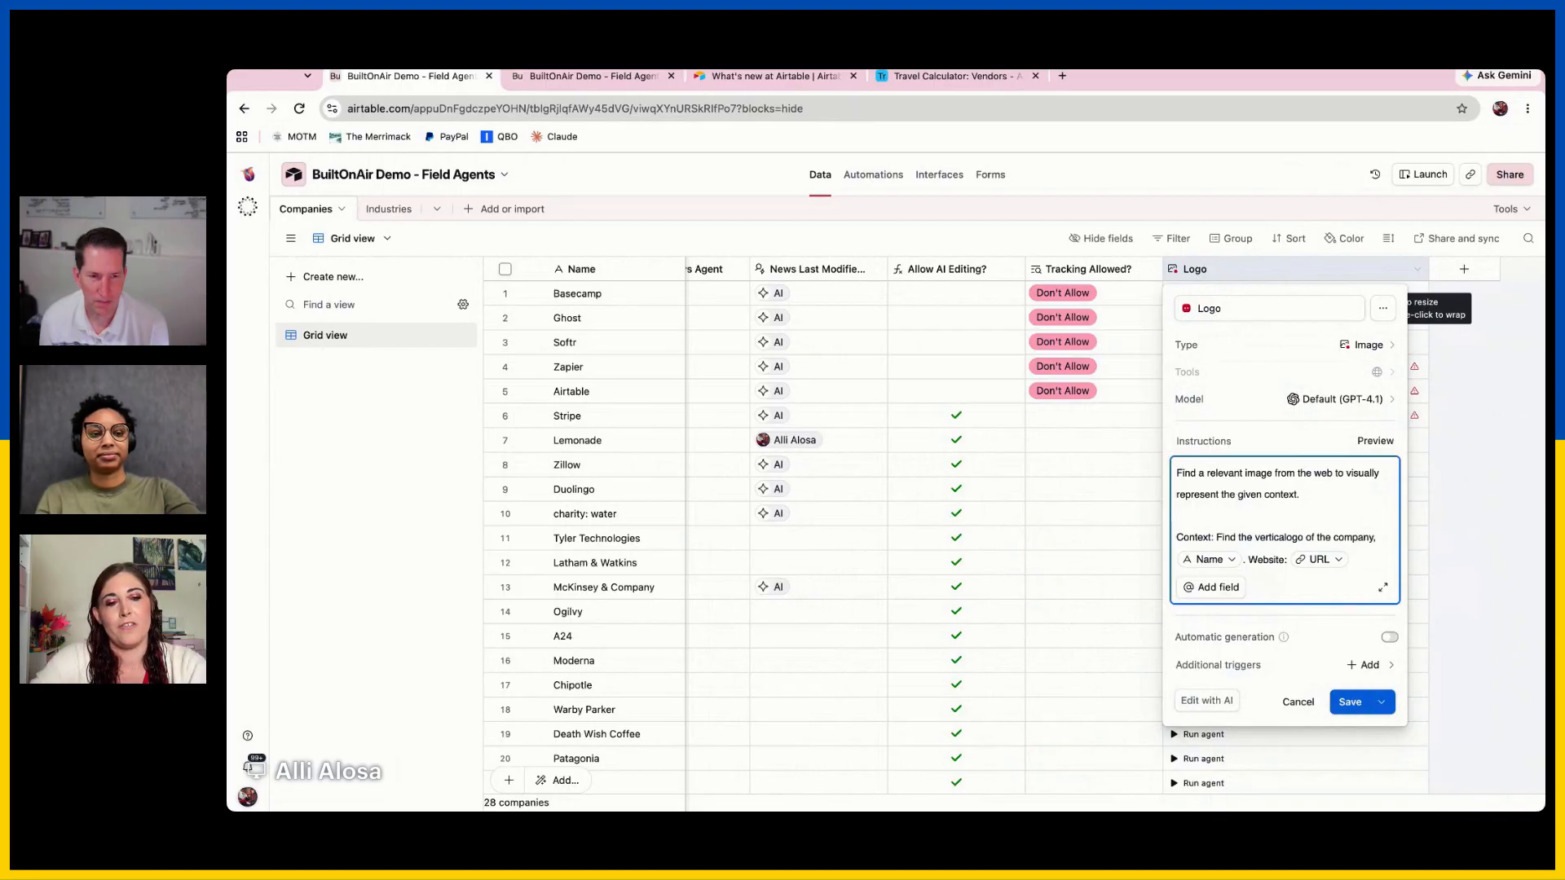
type("l example (where possible) l")
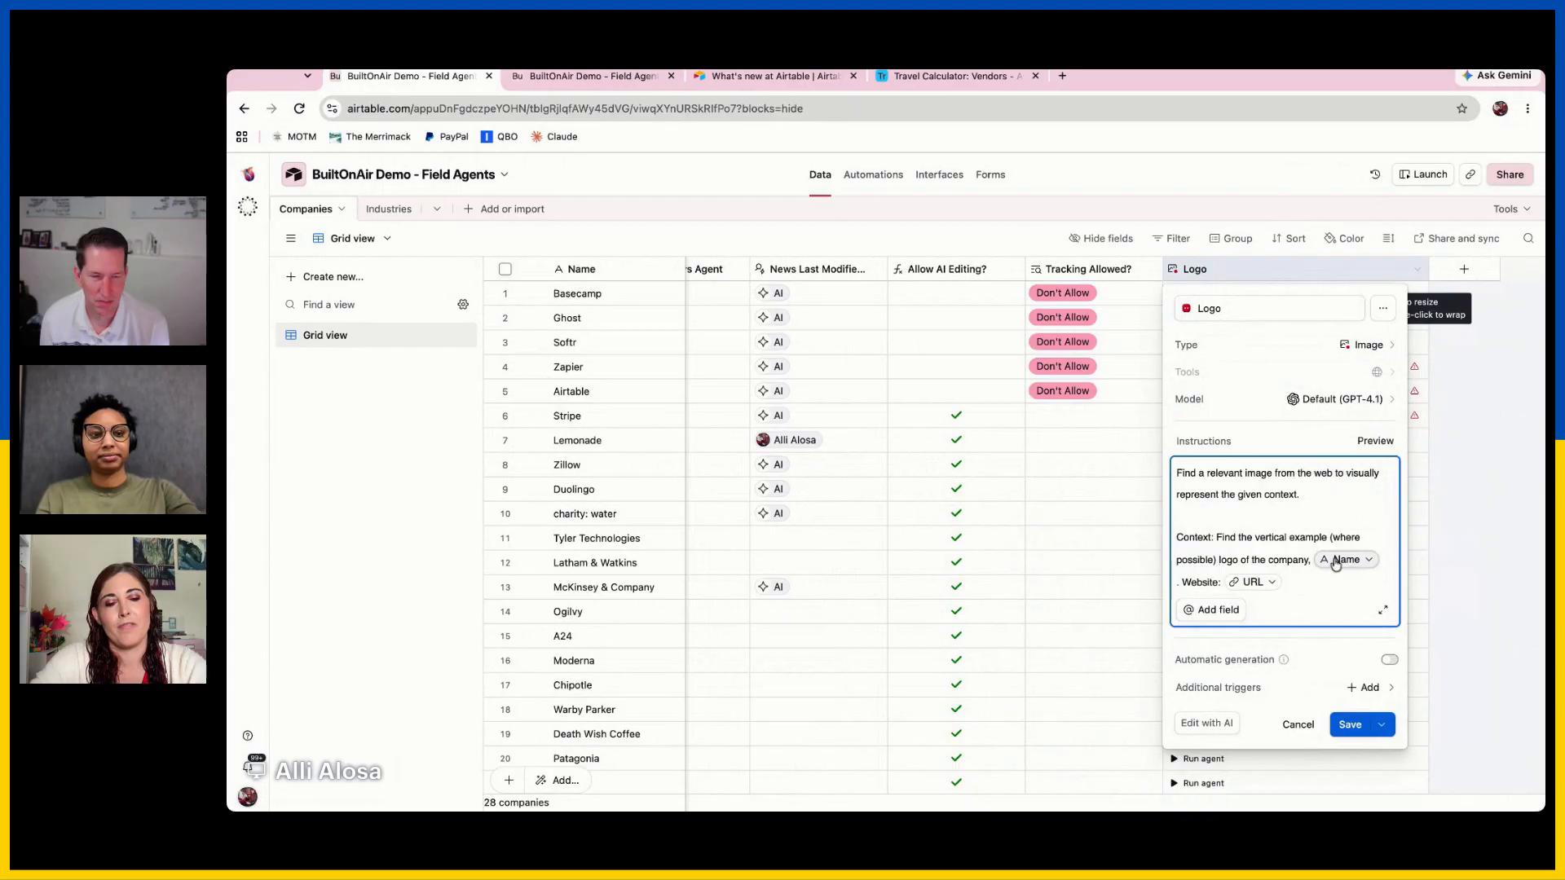
double_click(1304, 538)
type("version")
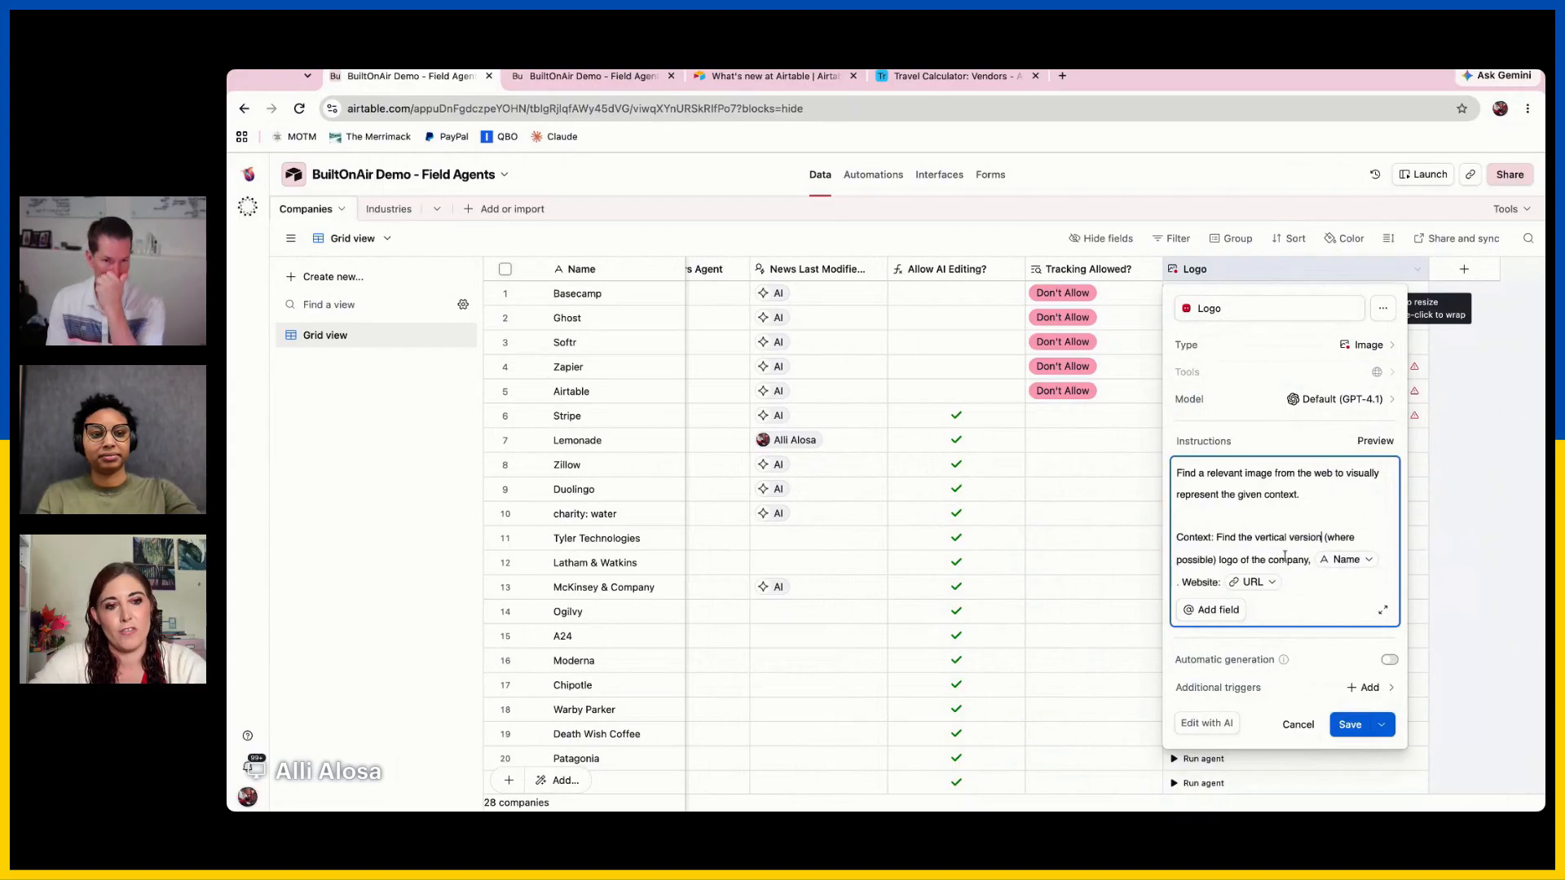
double_click(1221, 559)
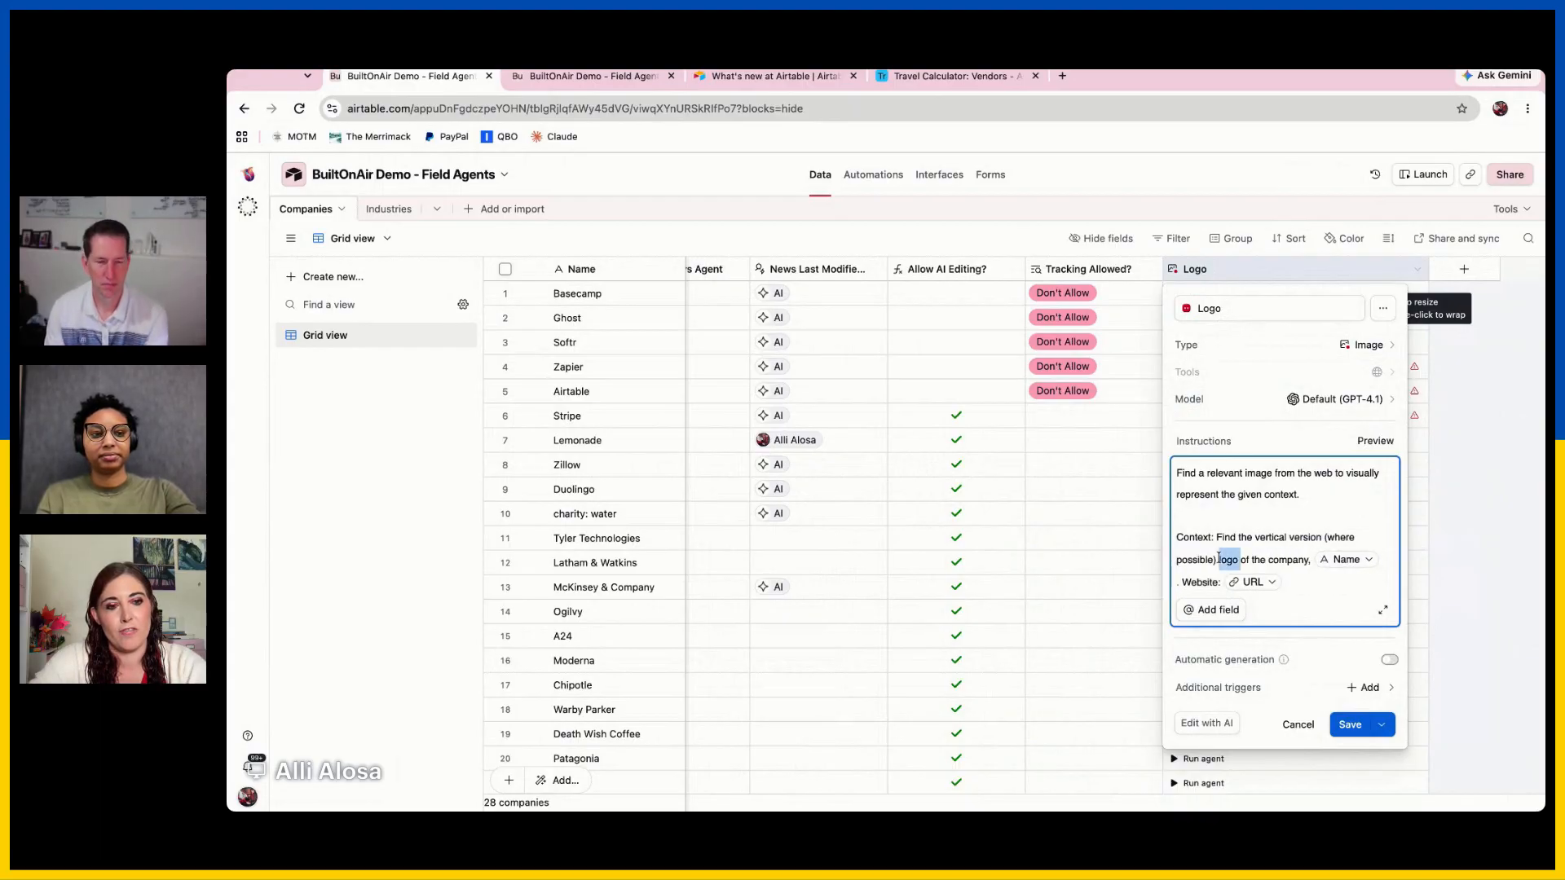
left_click(1288, 726)
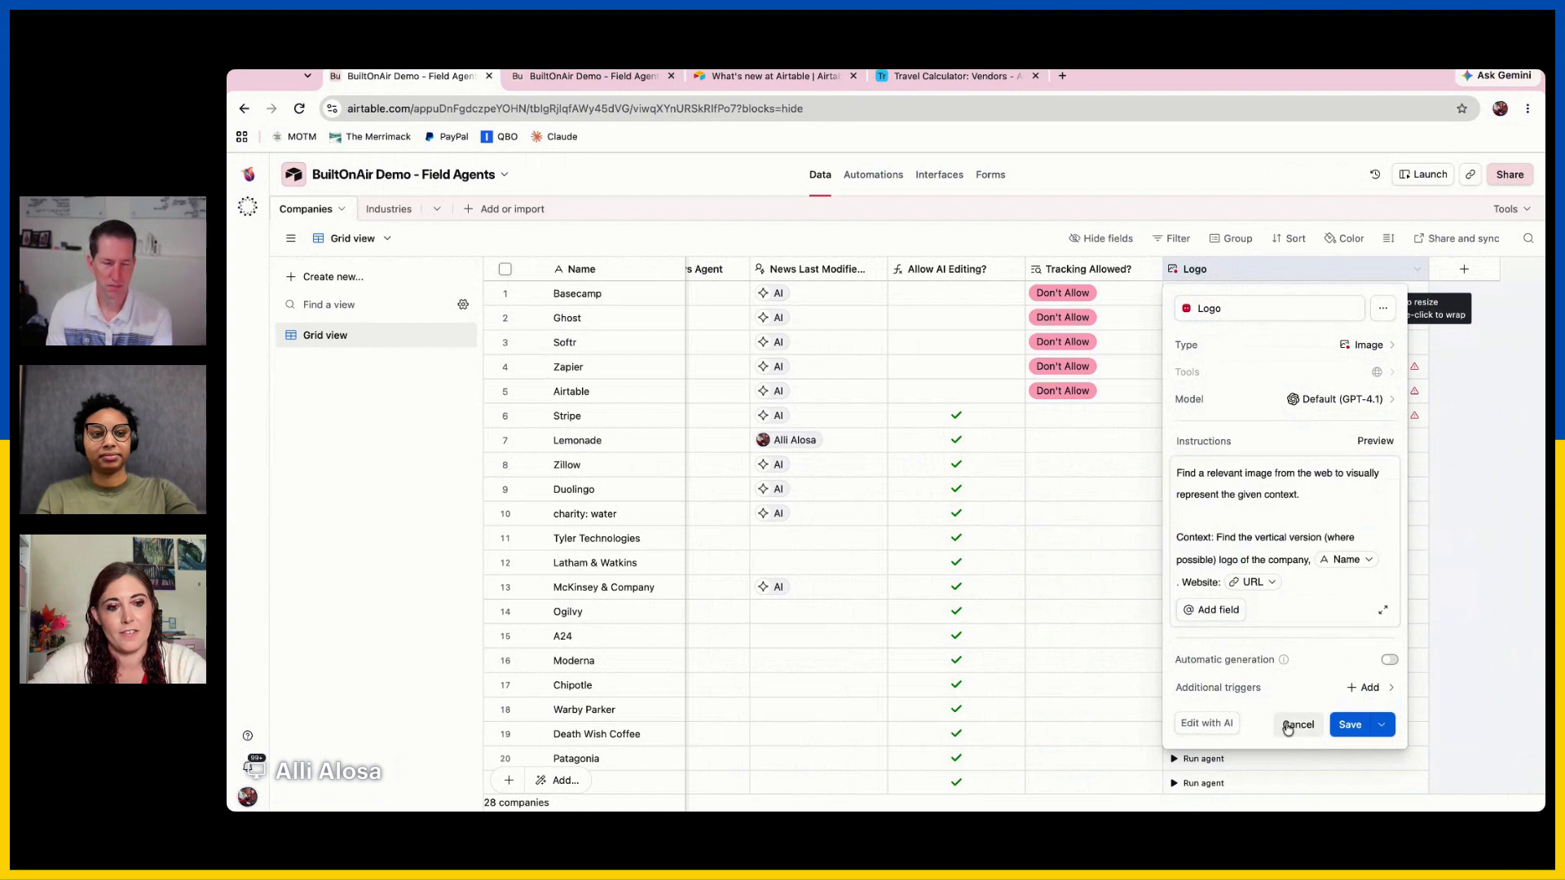
In the Logo agent's instructions, add "Find the vertical version of the logo where possible." after the Name field, put the Website text on its own line and save
double_click(1292, 267)
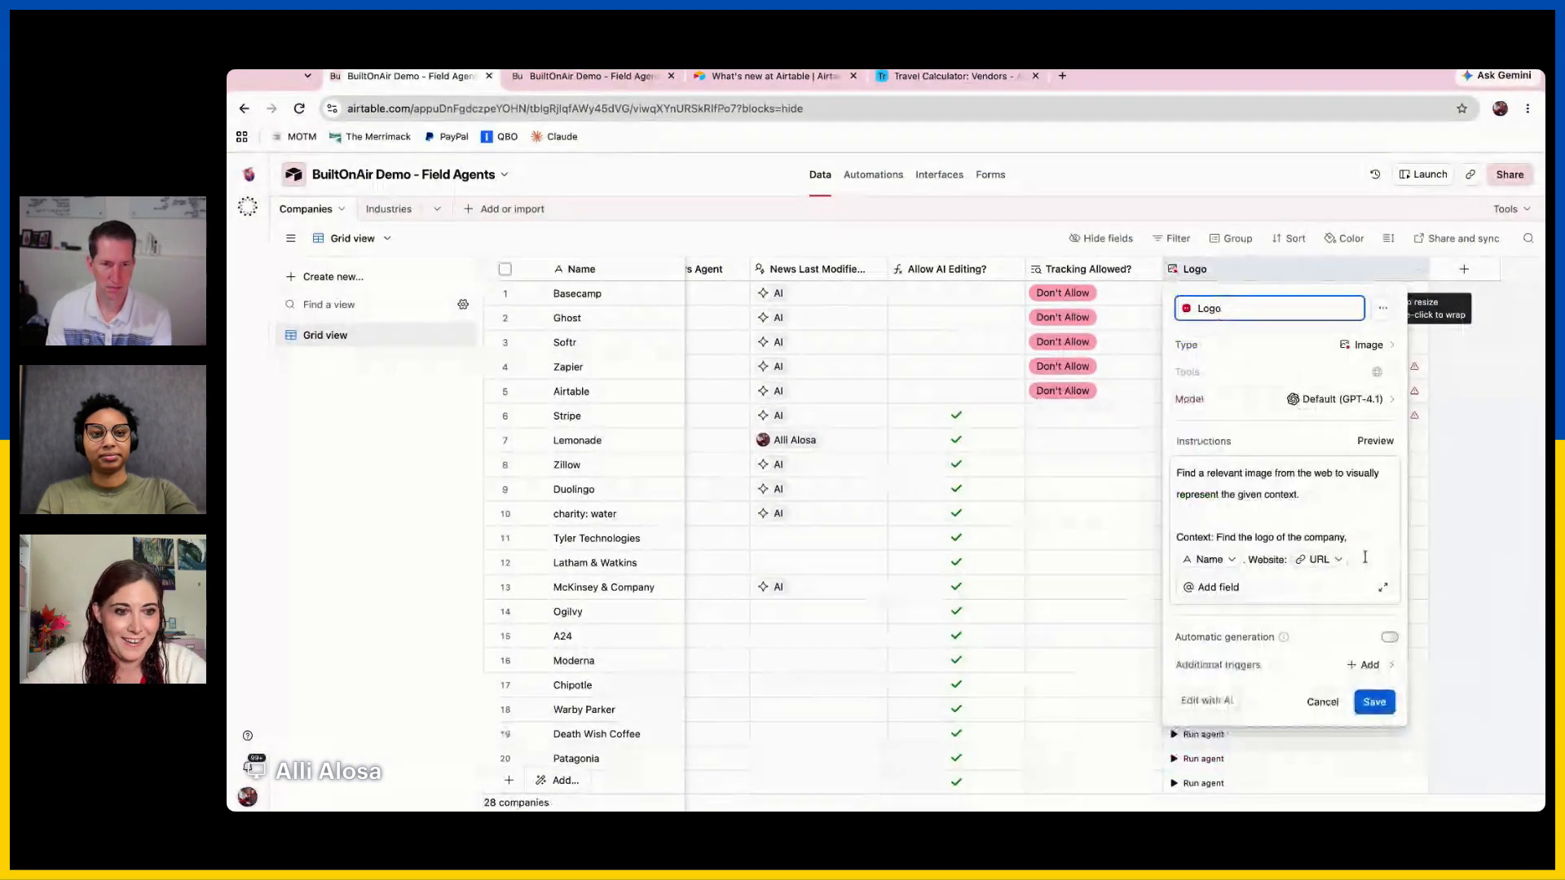
left_click(1247, 559)
key("Return")
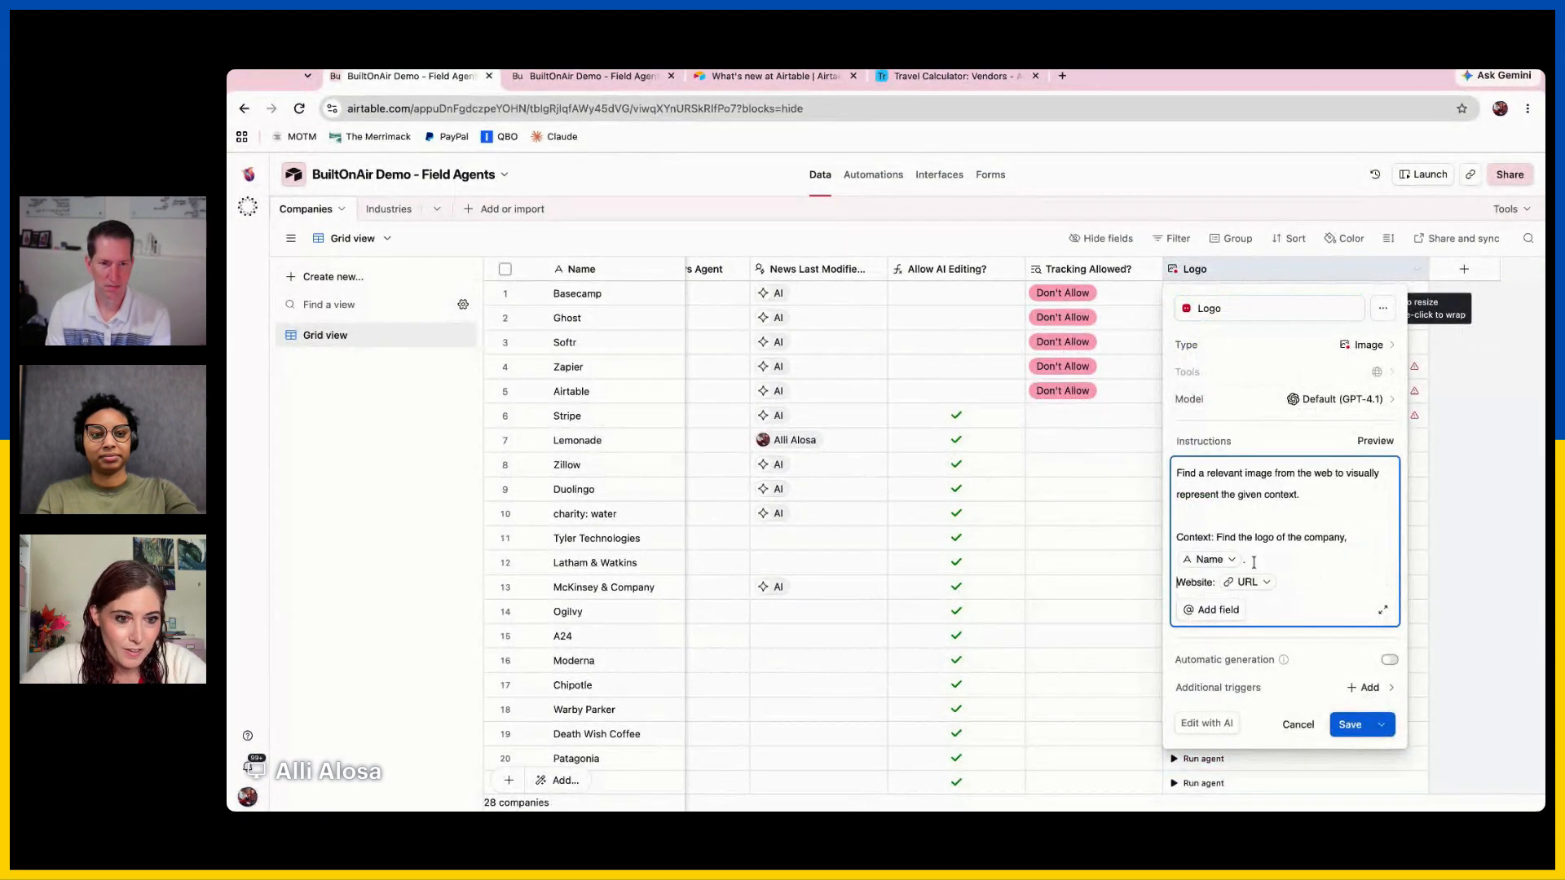
left_click(1254, 562)
type("Find the H")
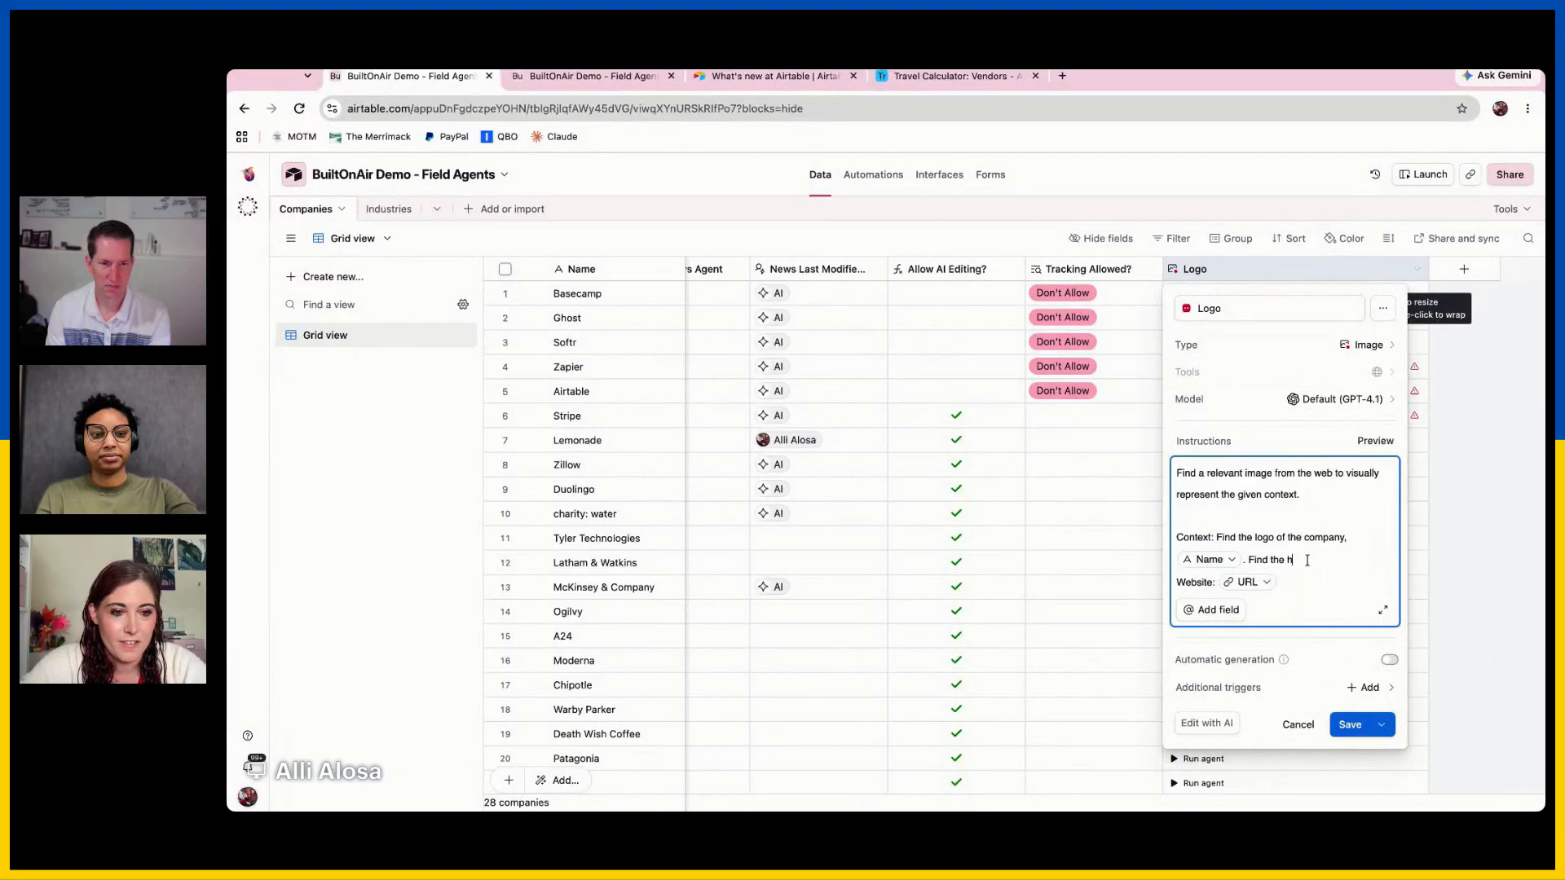
key("BackSpace")
type("vertical versio")
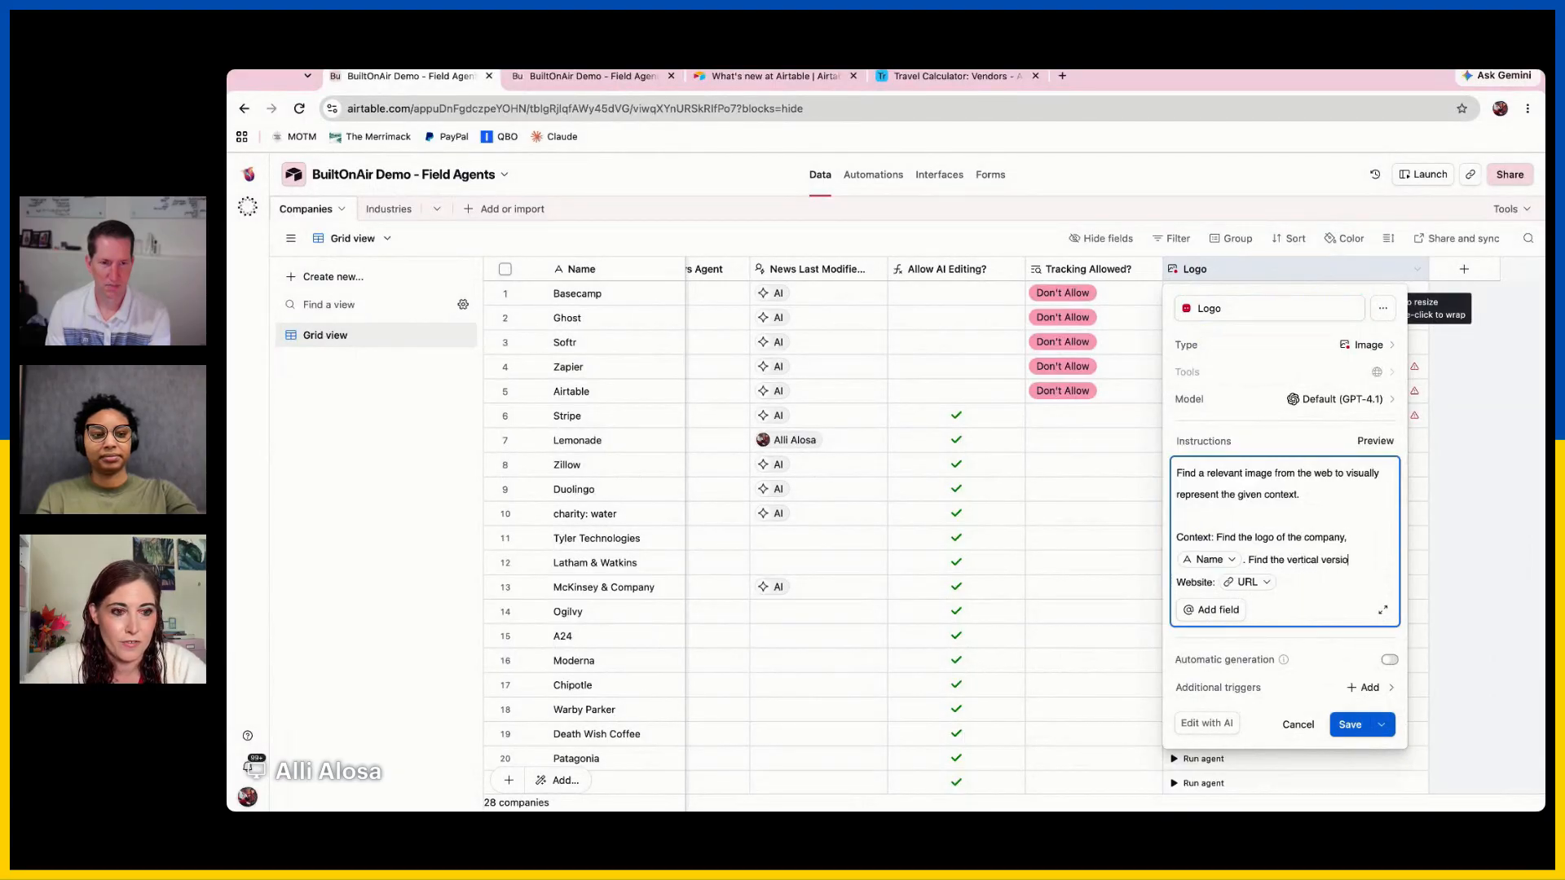
type("n of the logo v")
type("here ")
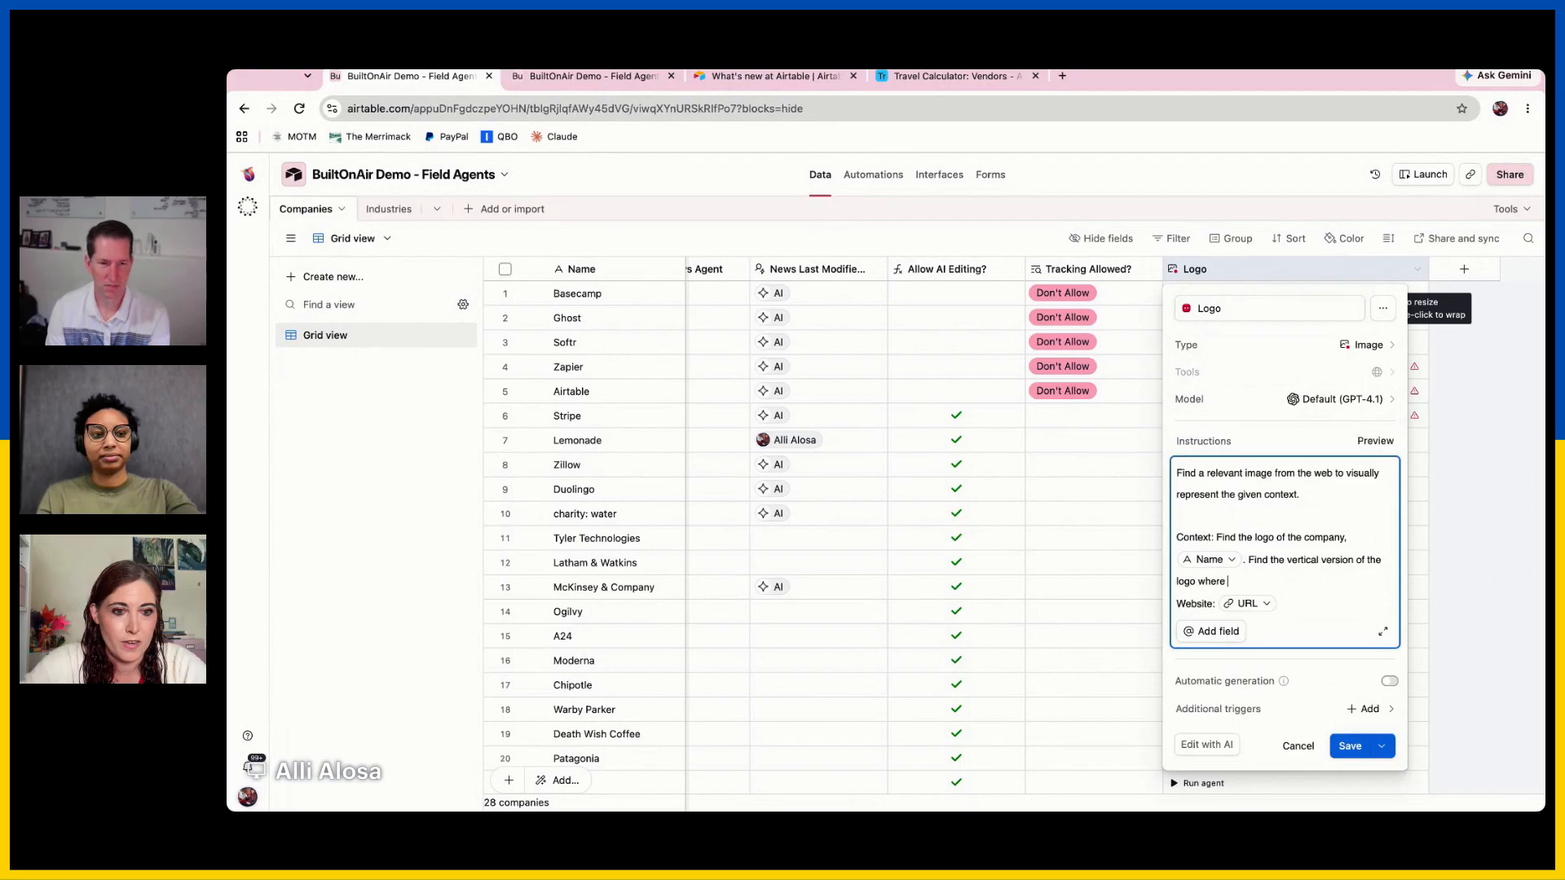
type("possible.")
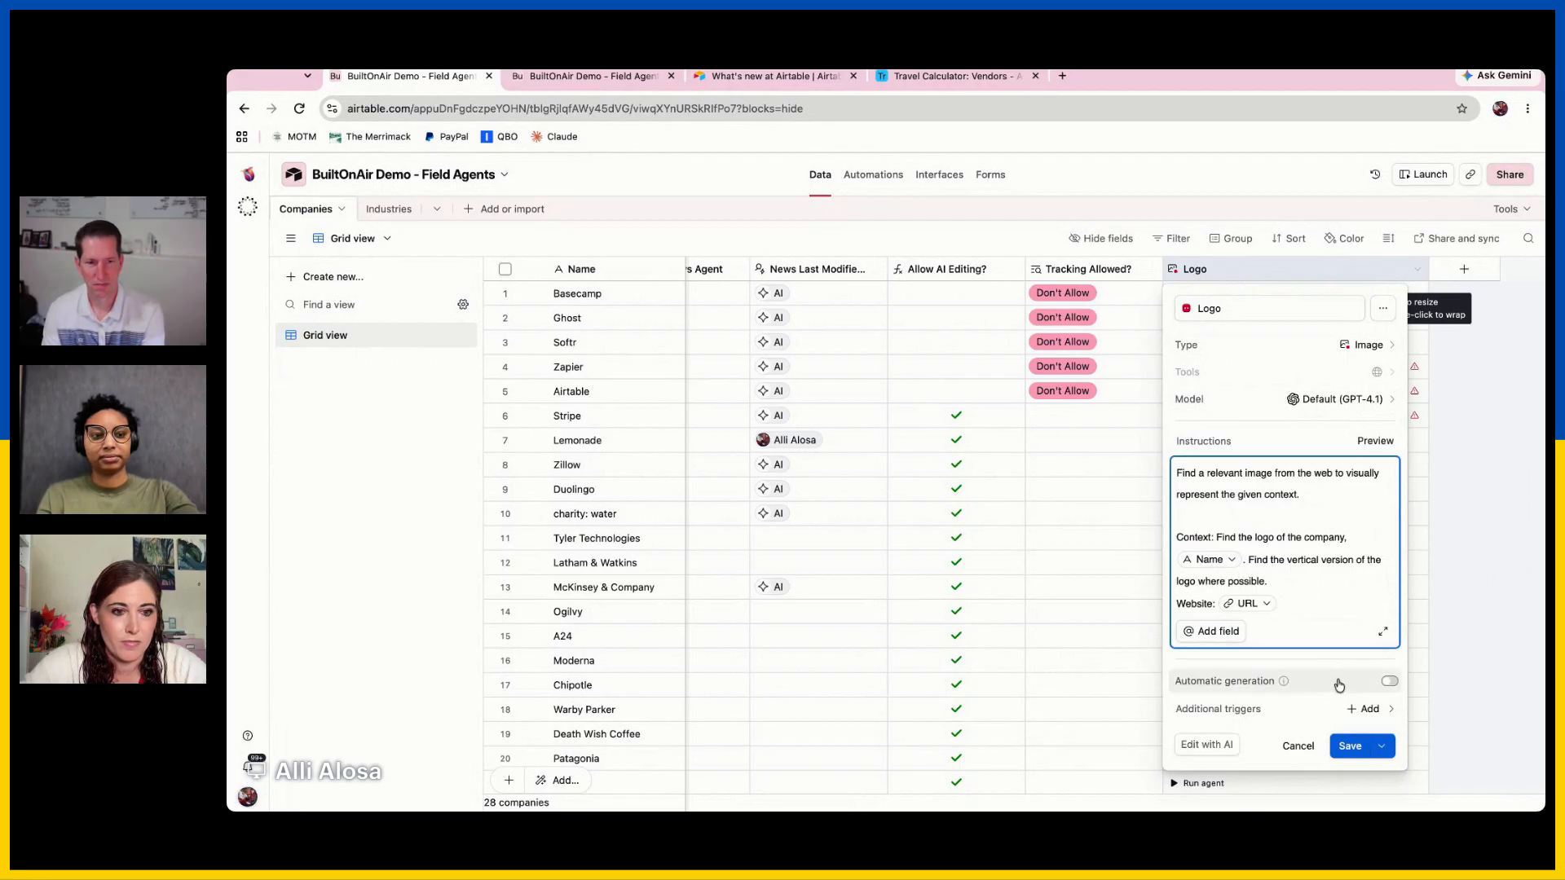
left_click(1353, 746)
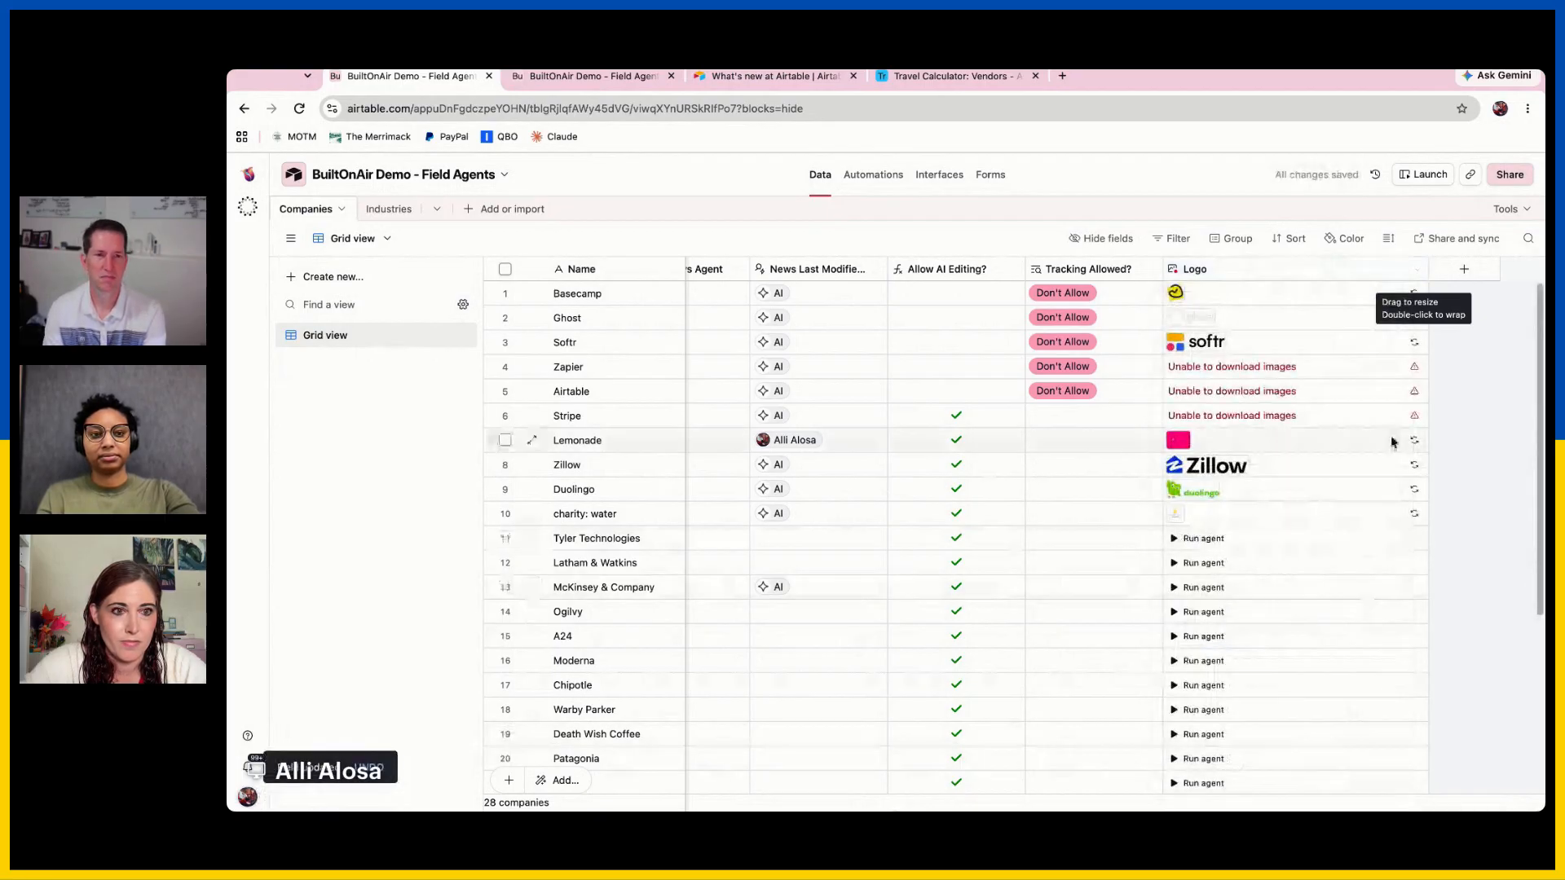
Run the Logo field agent on the 7 cells modified by agent
left_click(1417, 269)
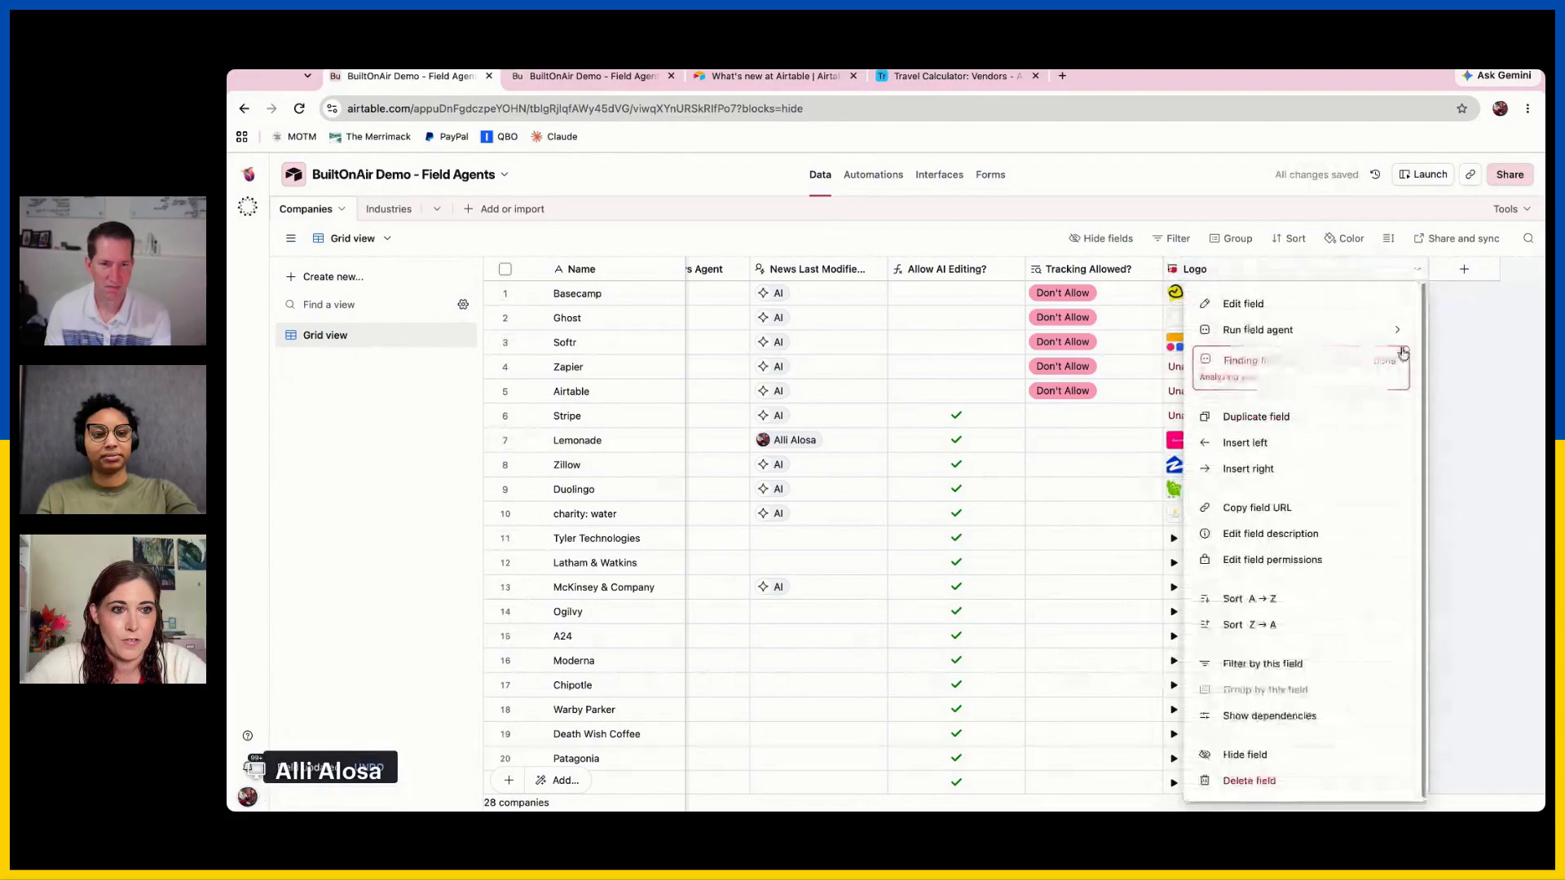
mouse_move(1396, 334)
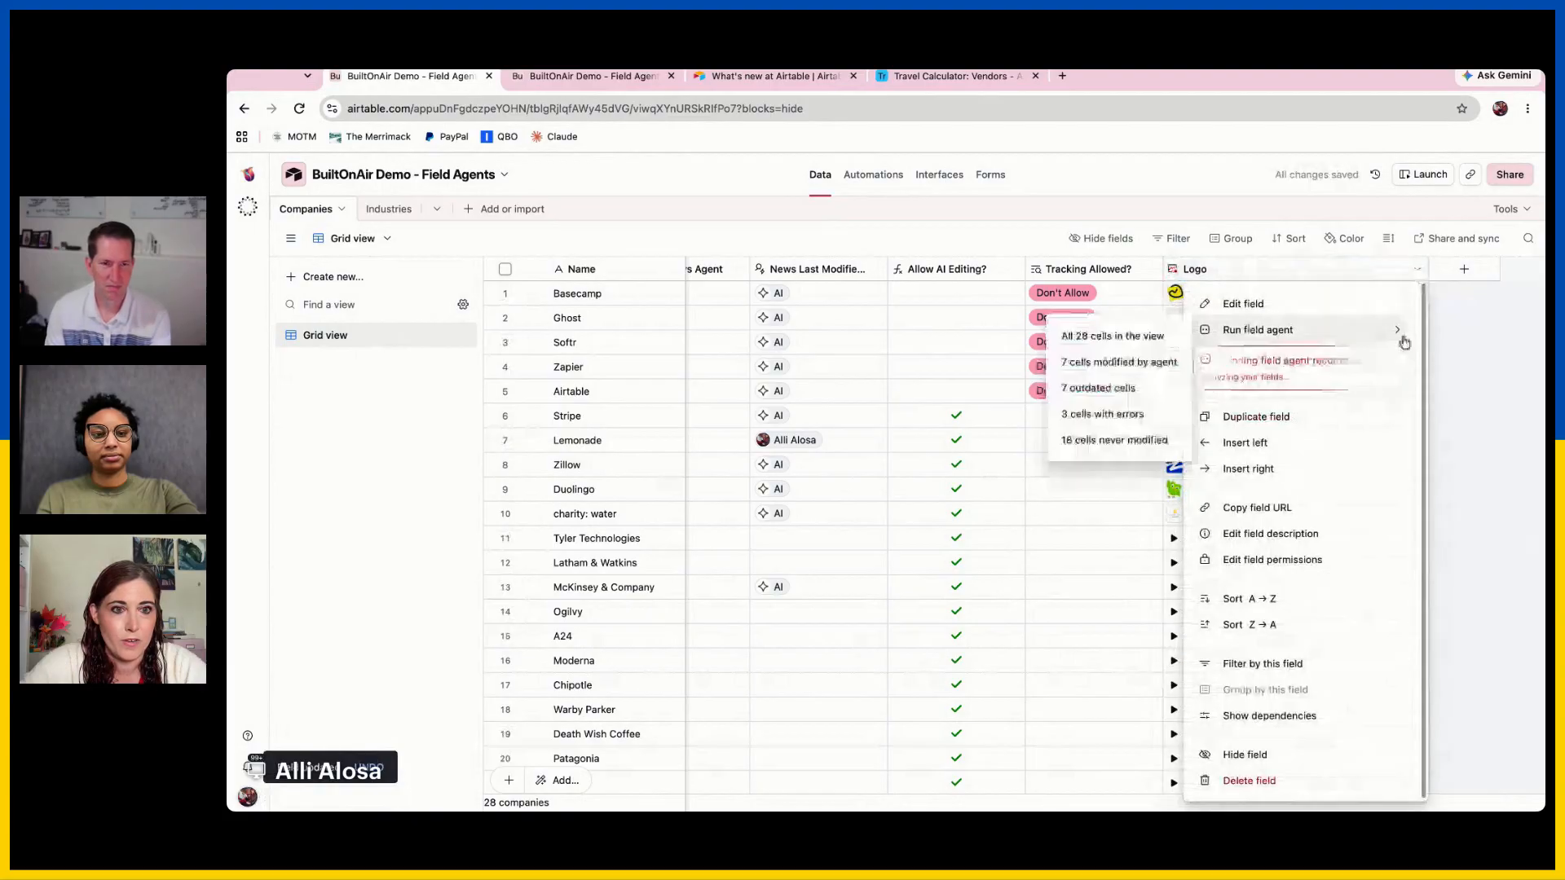
left_click(1121, 361)
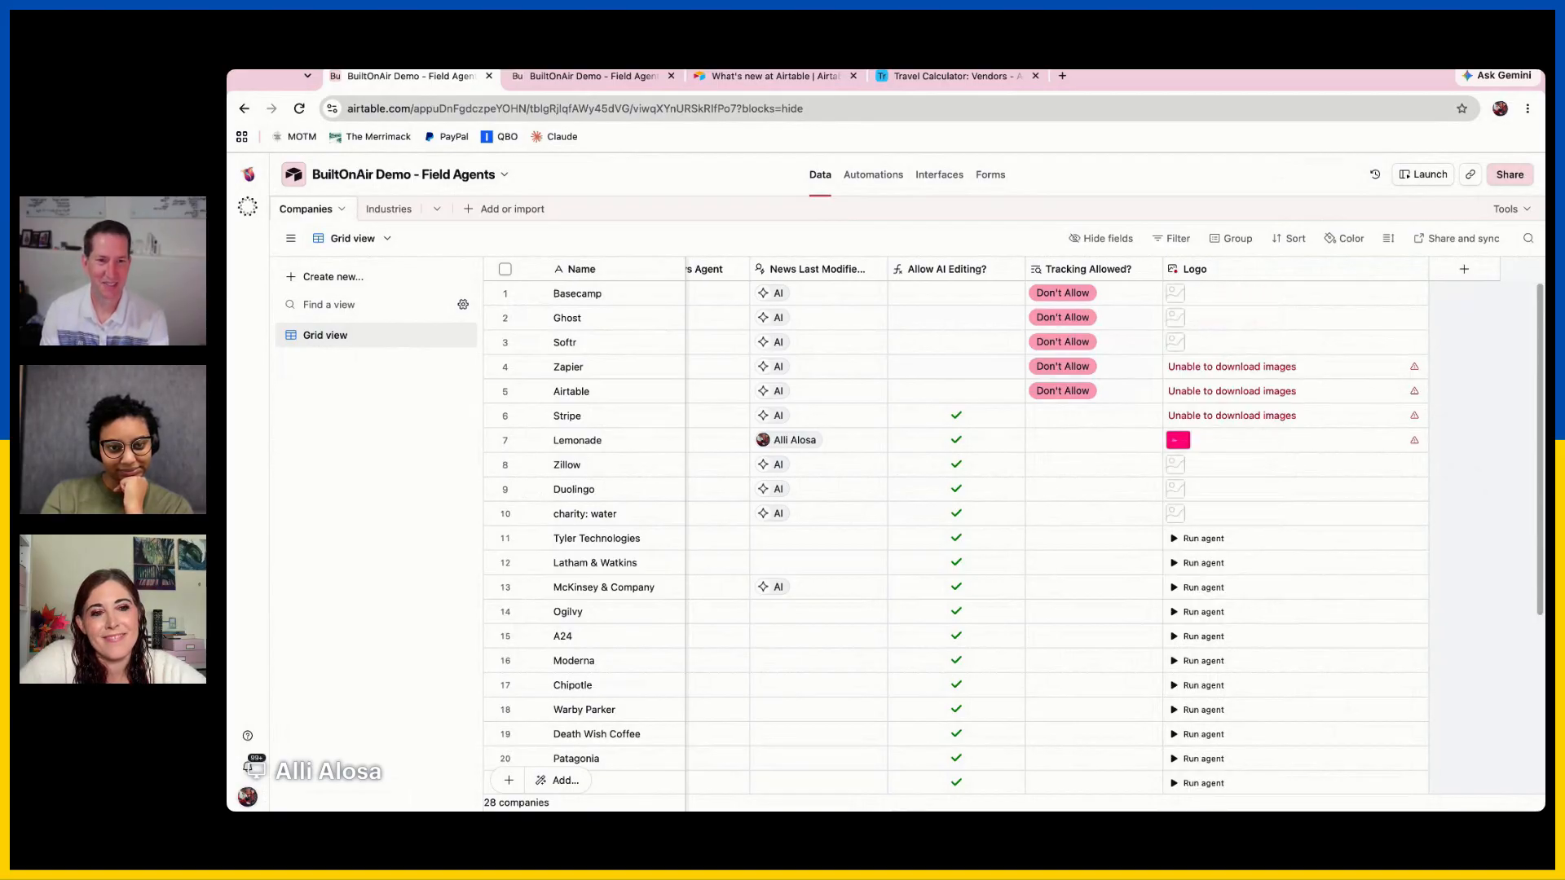
Preview the Logo images of the Lemonade, Softr and Zillow records at full size
left_click(1203, 432)
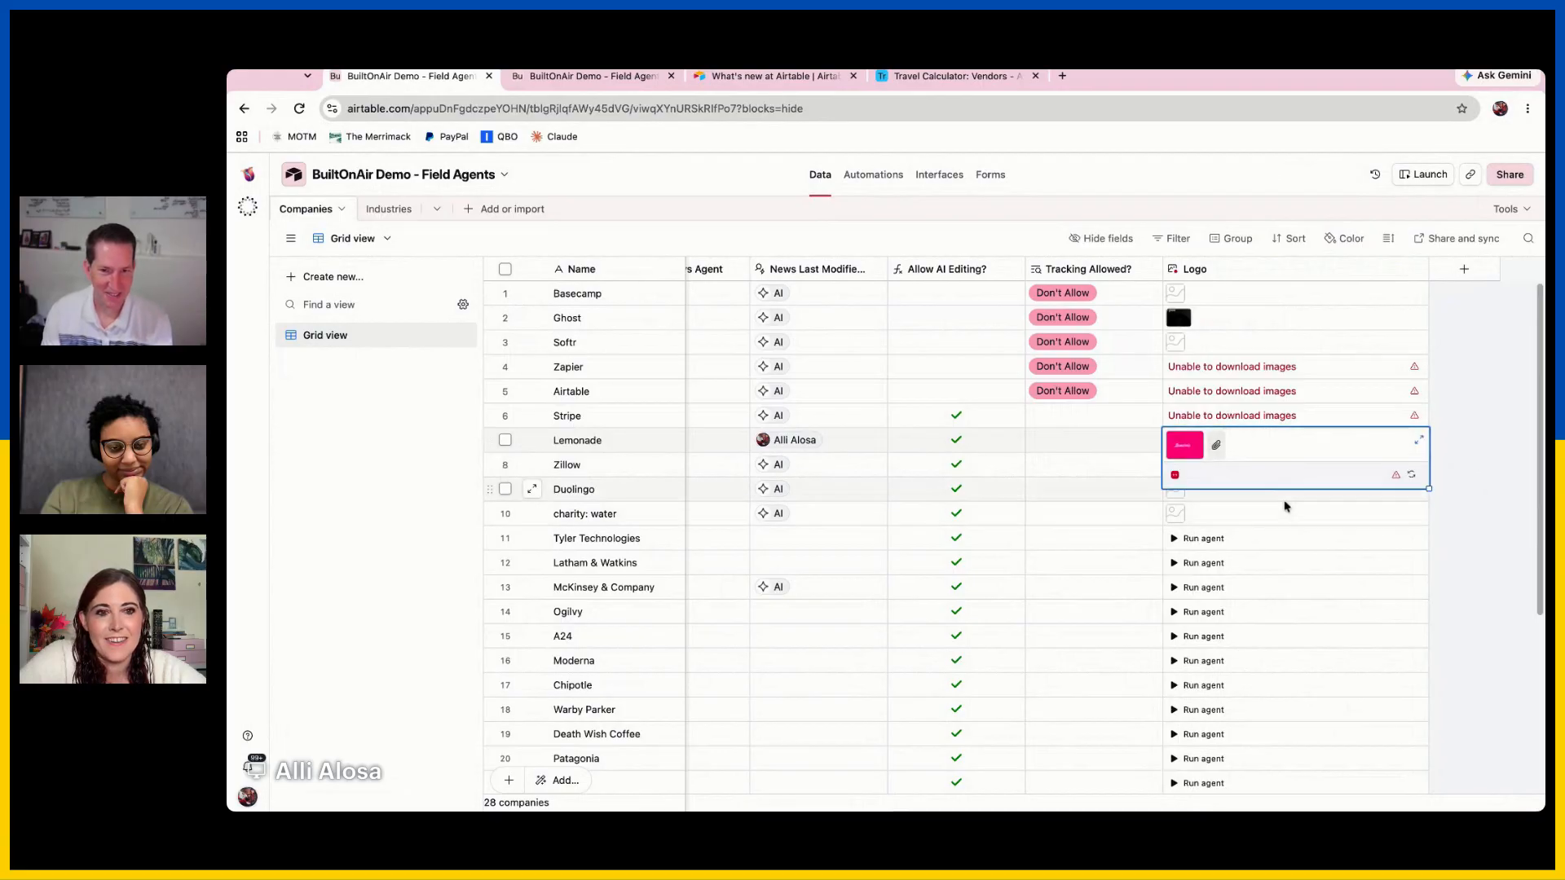
left_click(1184, 451)
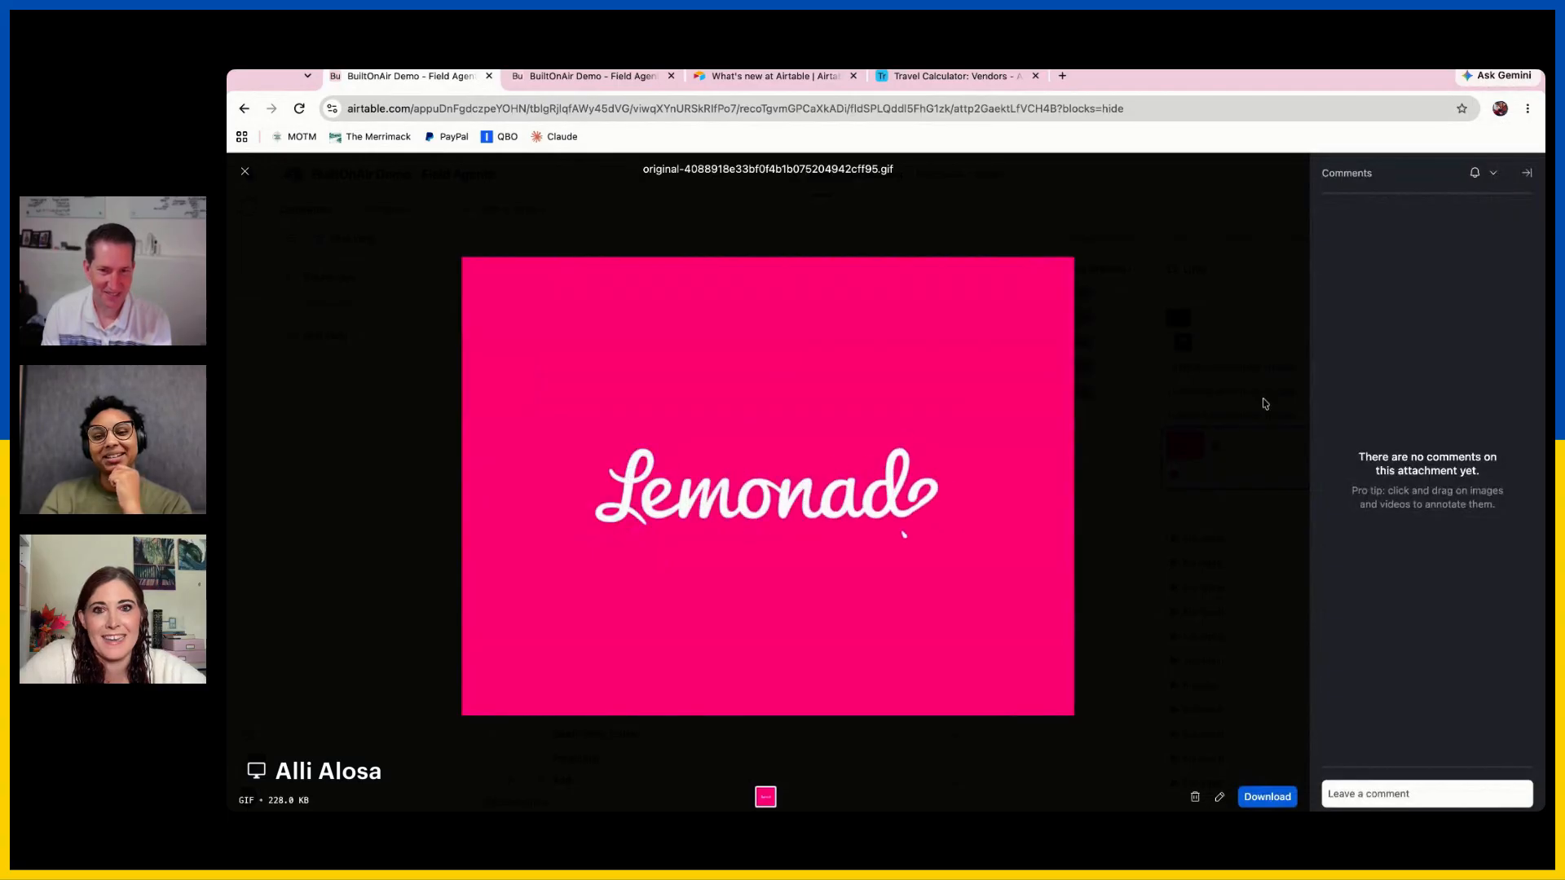
left_click(1287, 412)
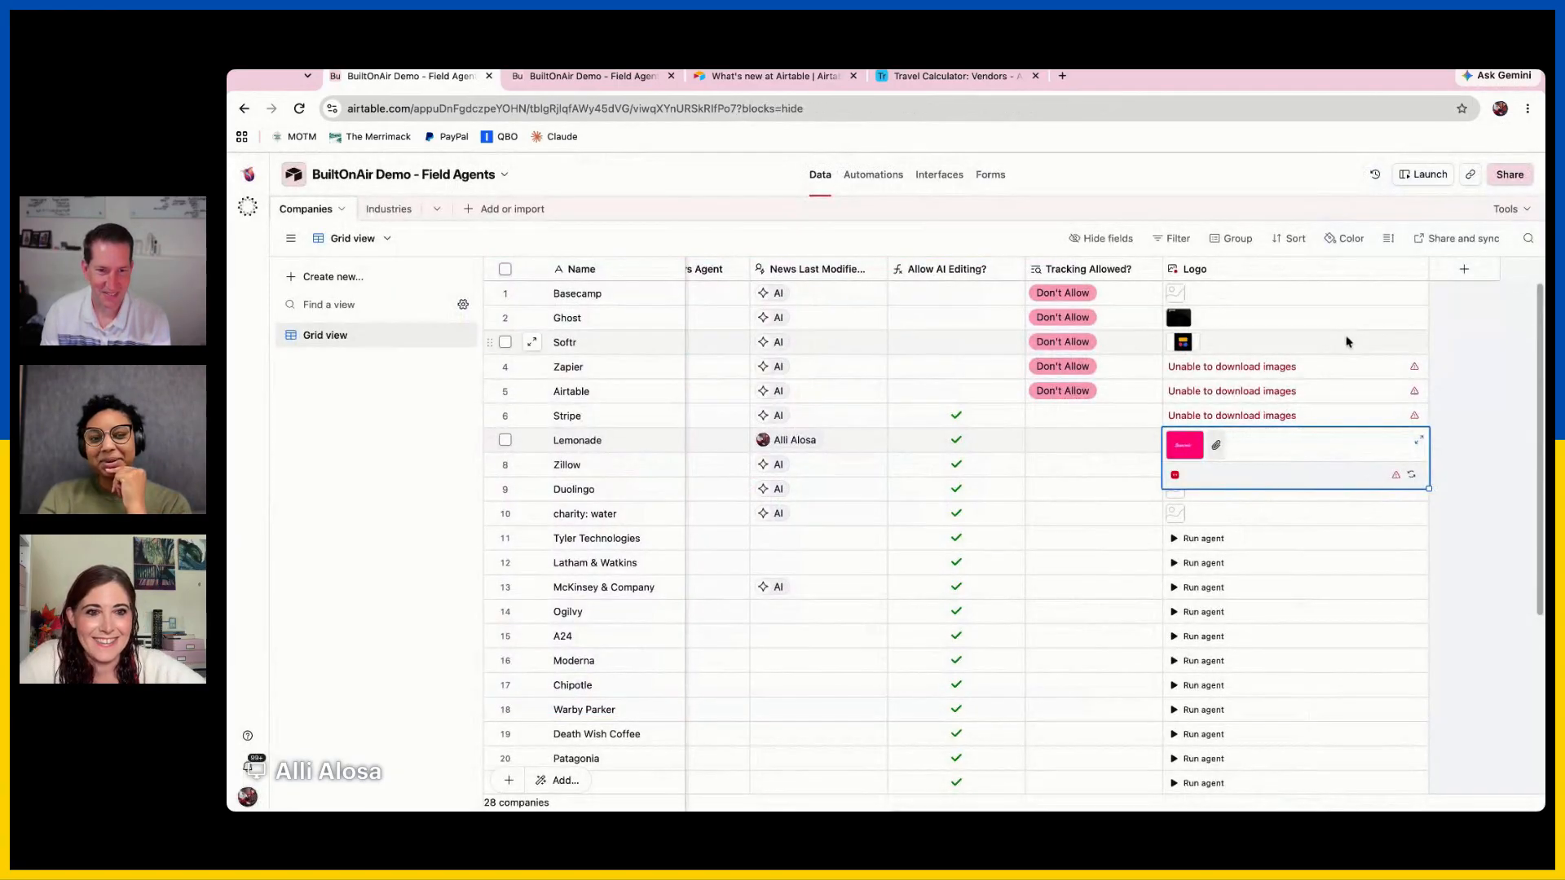
left_click(1188, 356)
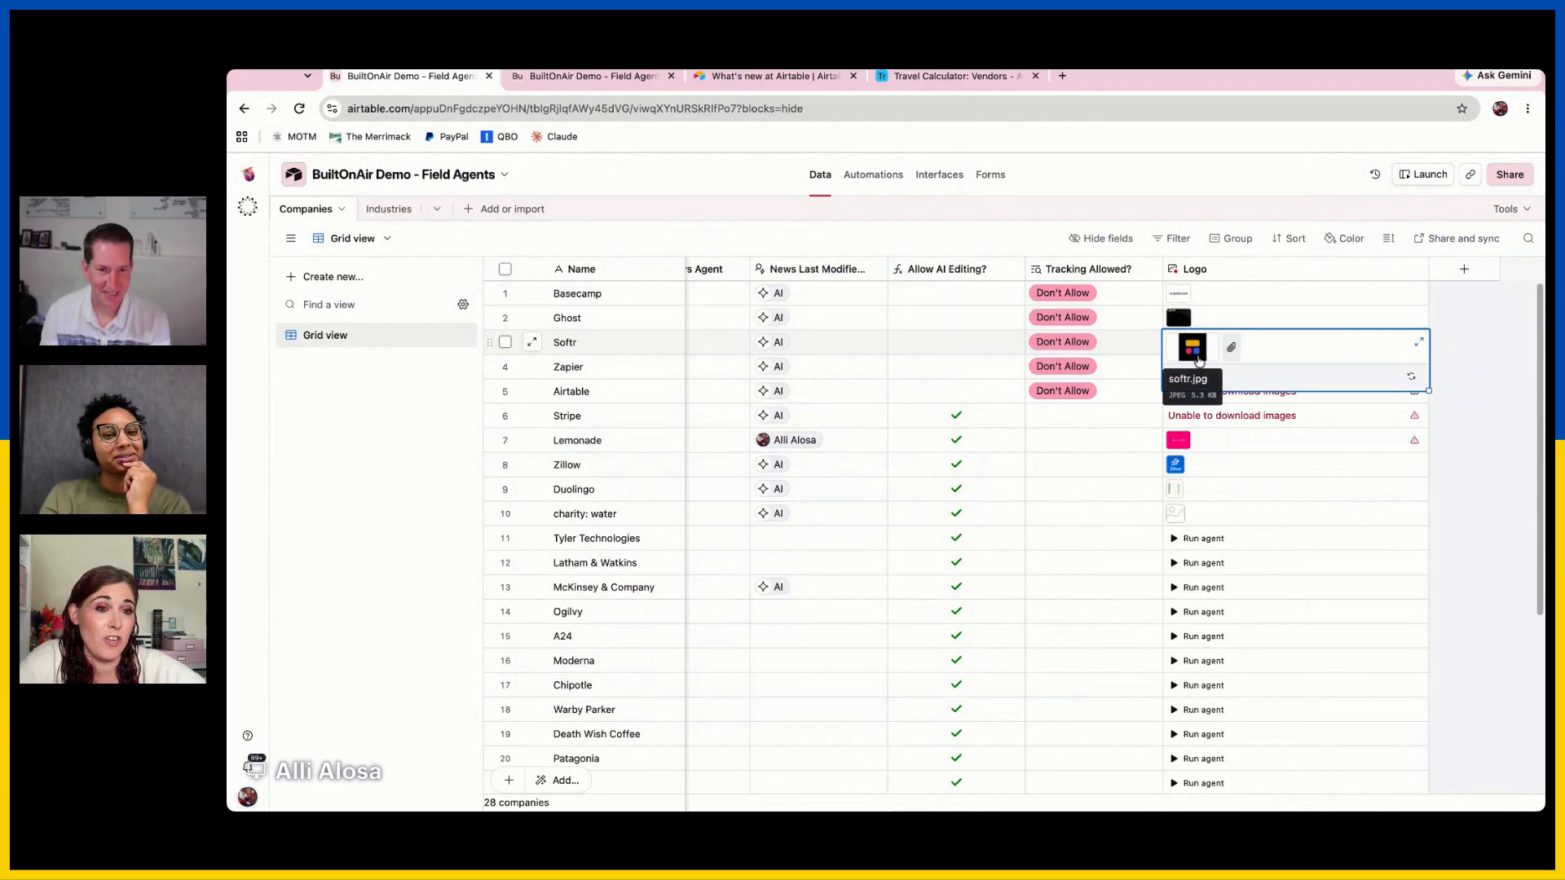
left_click(1193, 358)
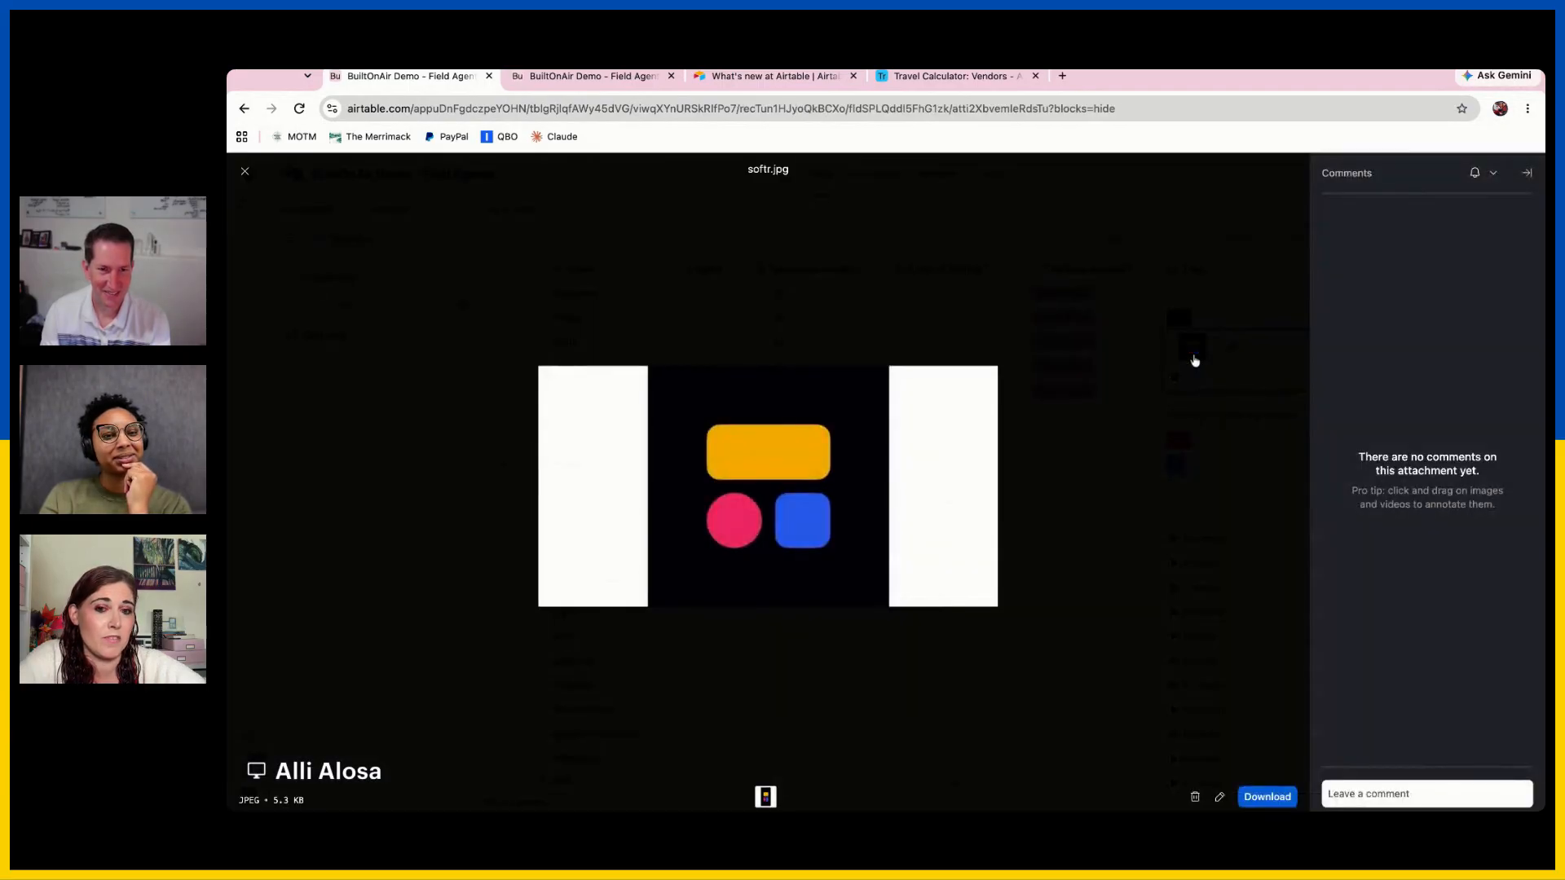
left_click(1223, 417)
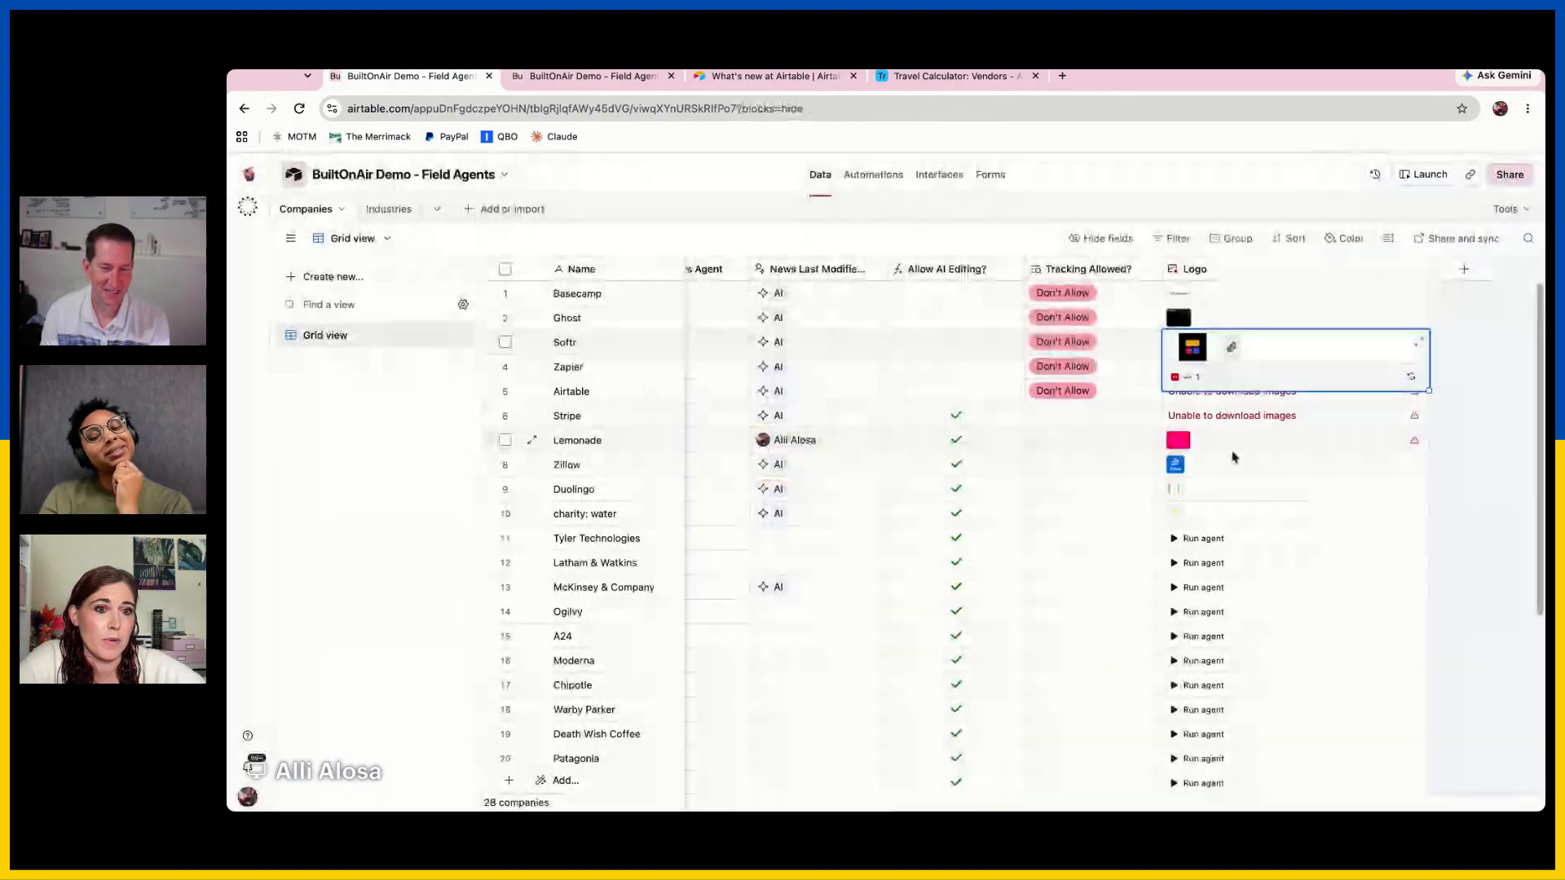
left_click(1183, 469)
left_click(1185, 476)
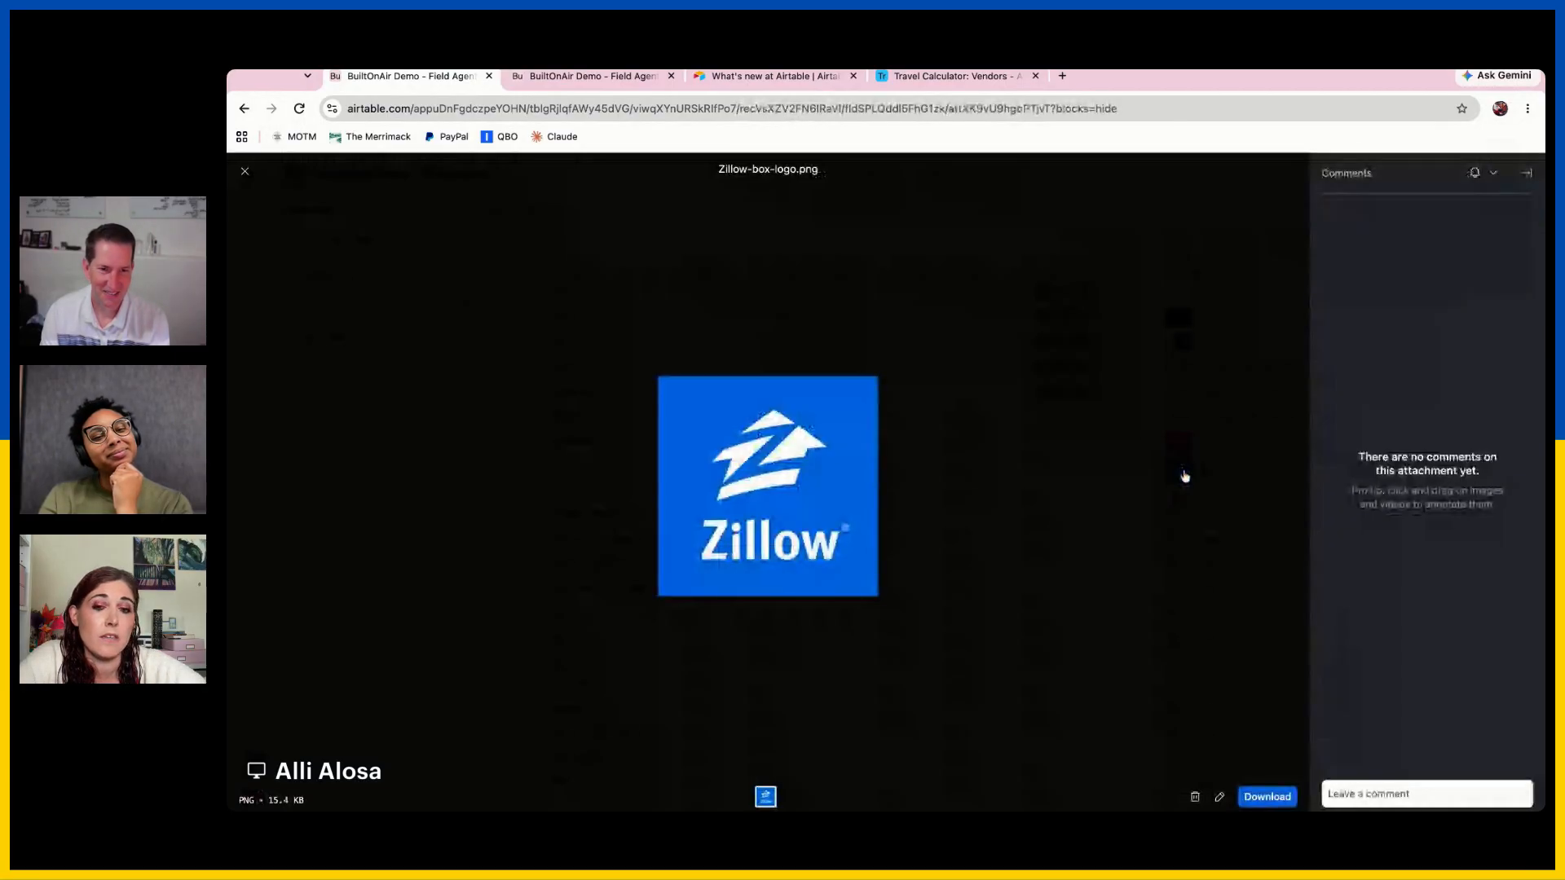
left_click(1240, 434)
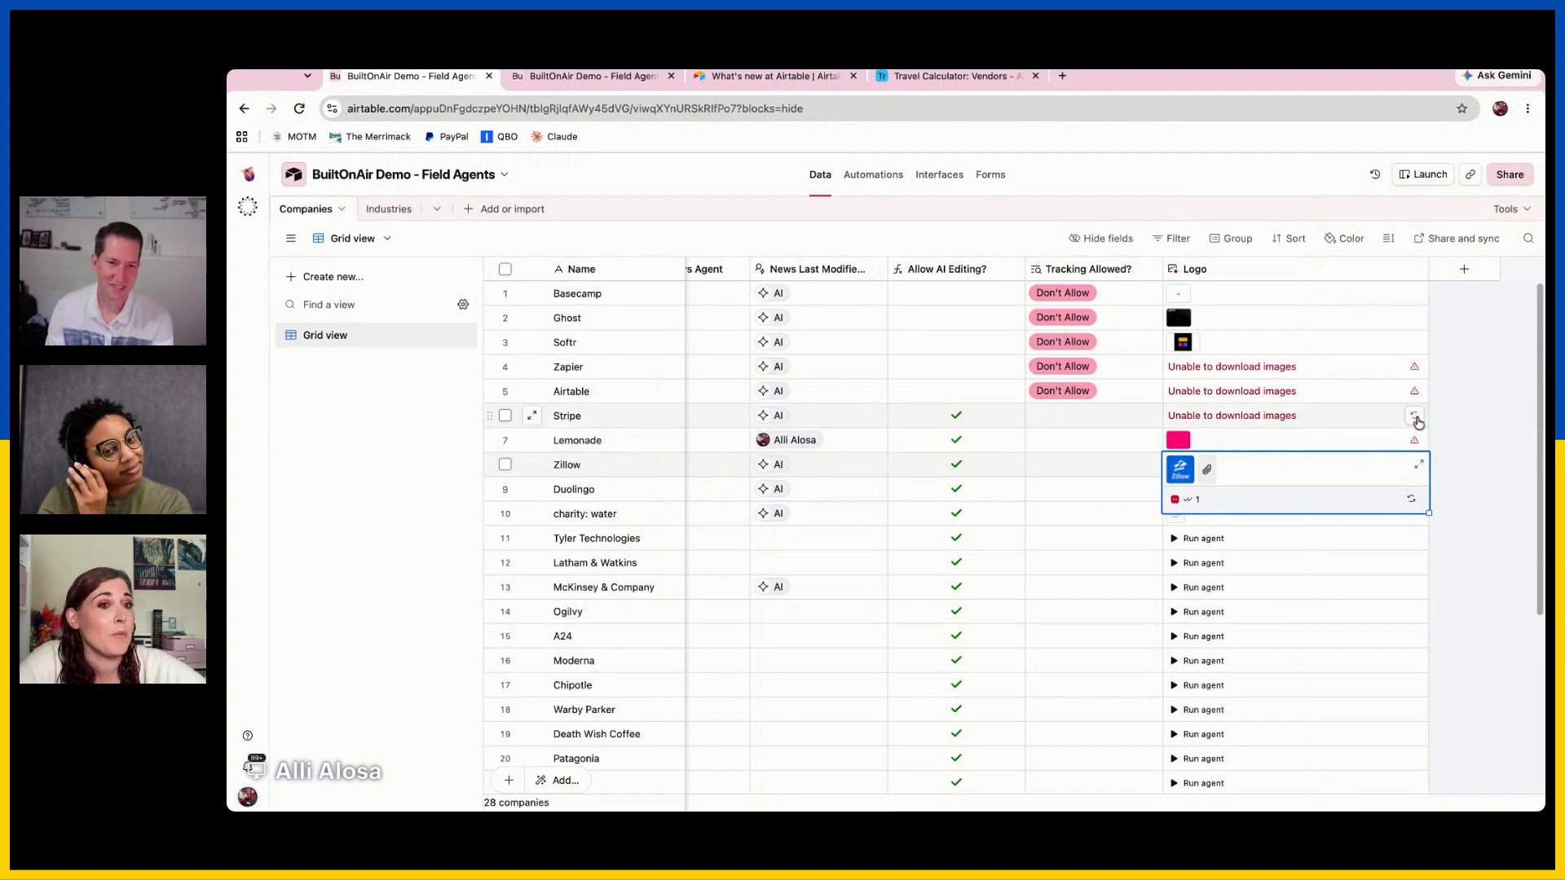
left_click(1451, 419)
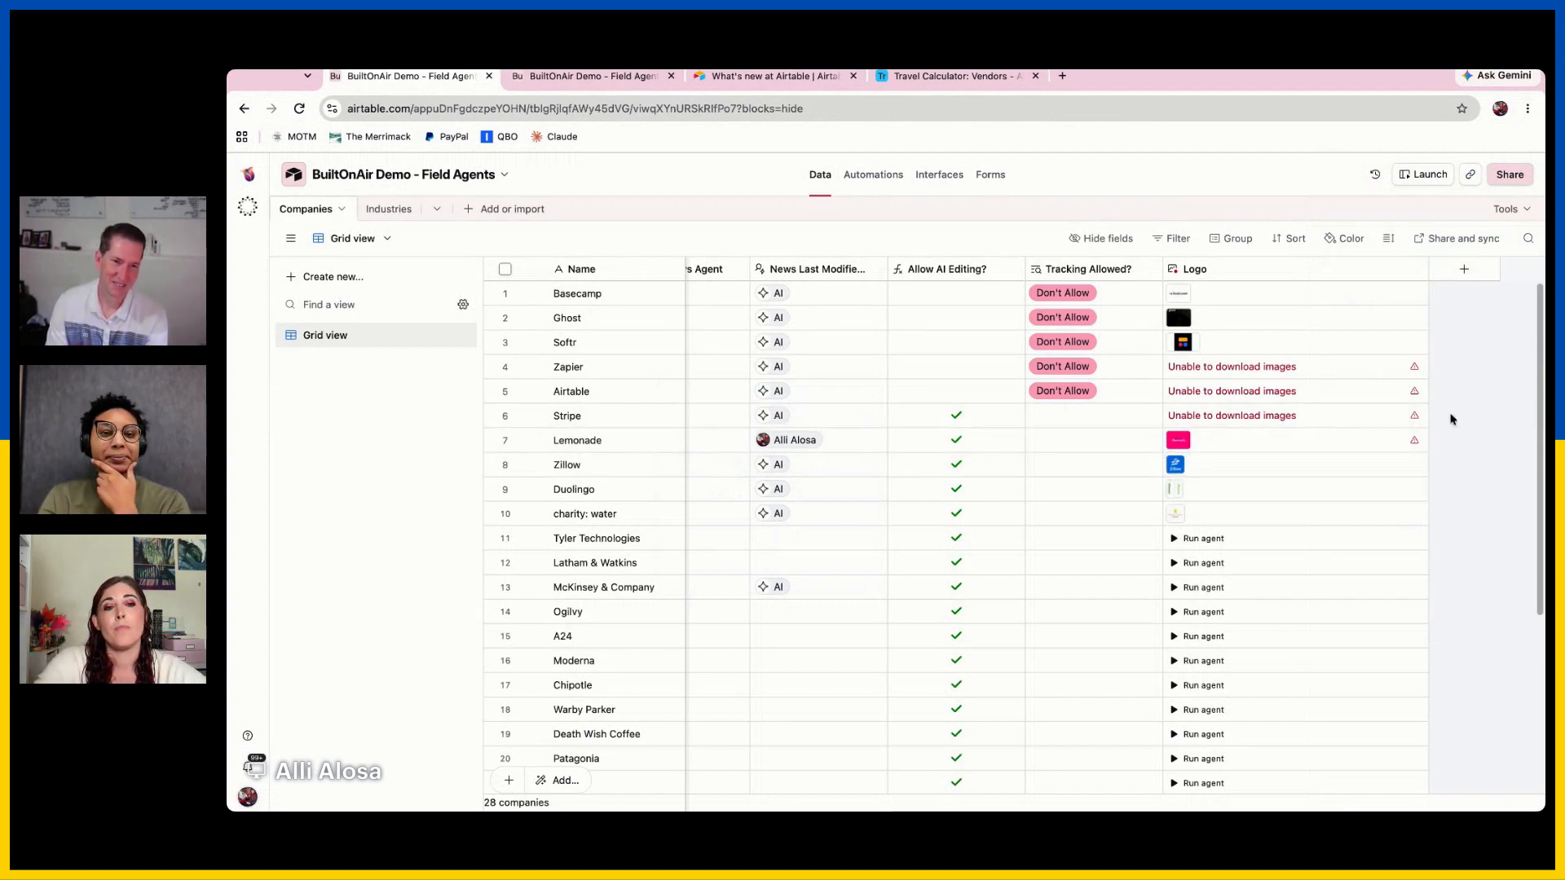
Narrow the Logo column and switch to the Travel Calculator base's Vendors table to review its fields through Amenities
scroll(1426, 264, "left", 2)
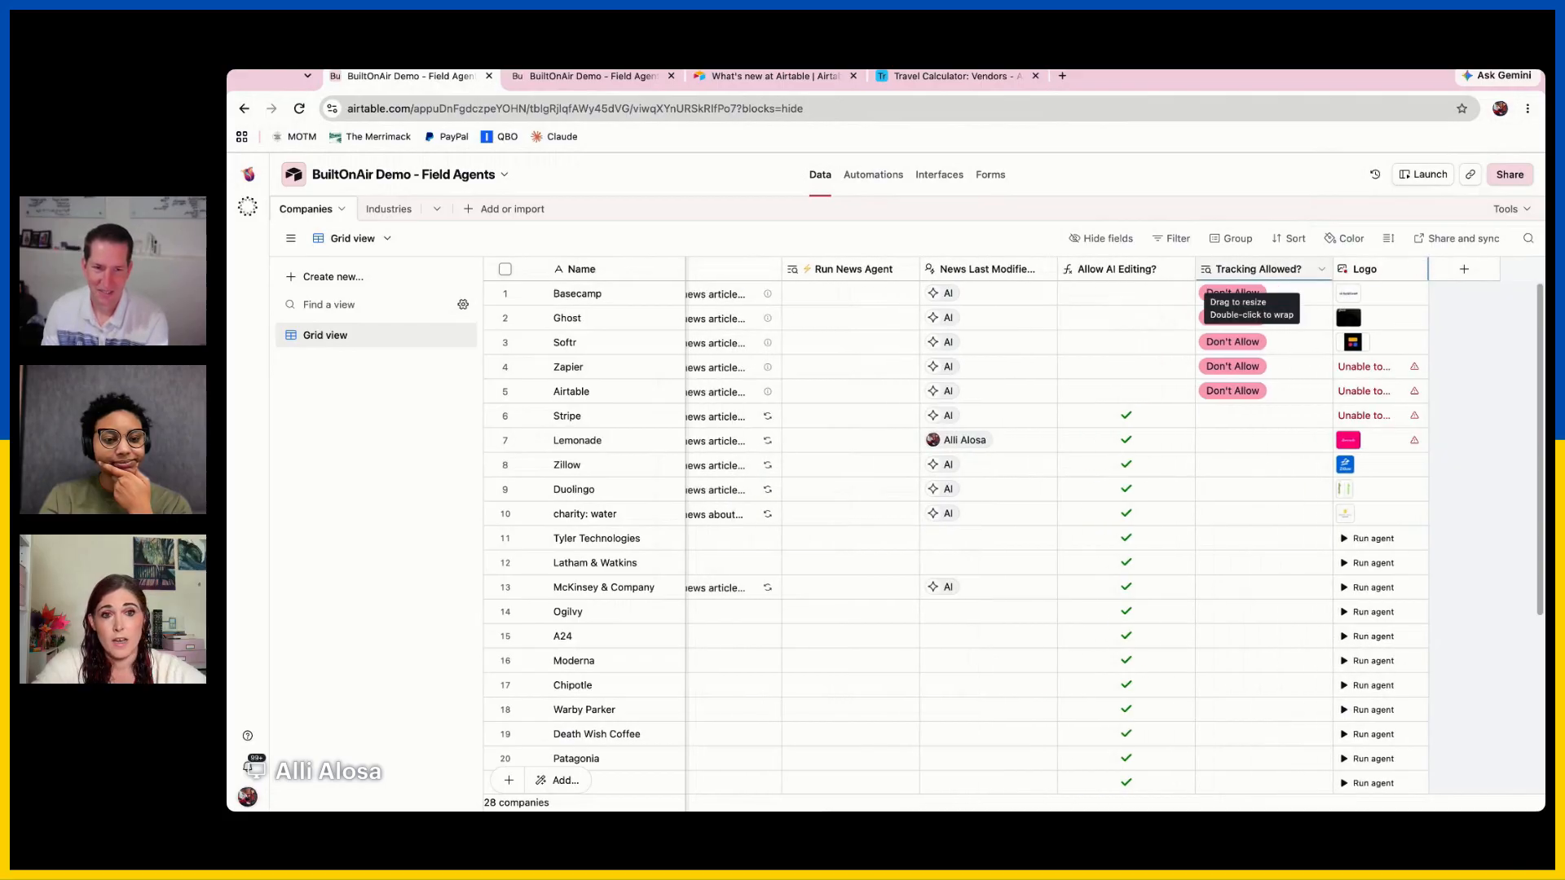
left_click(980, 78)
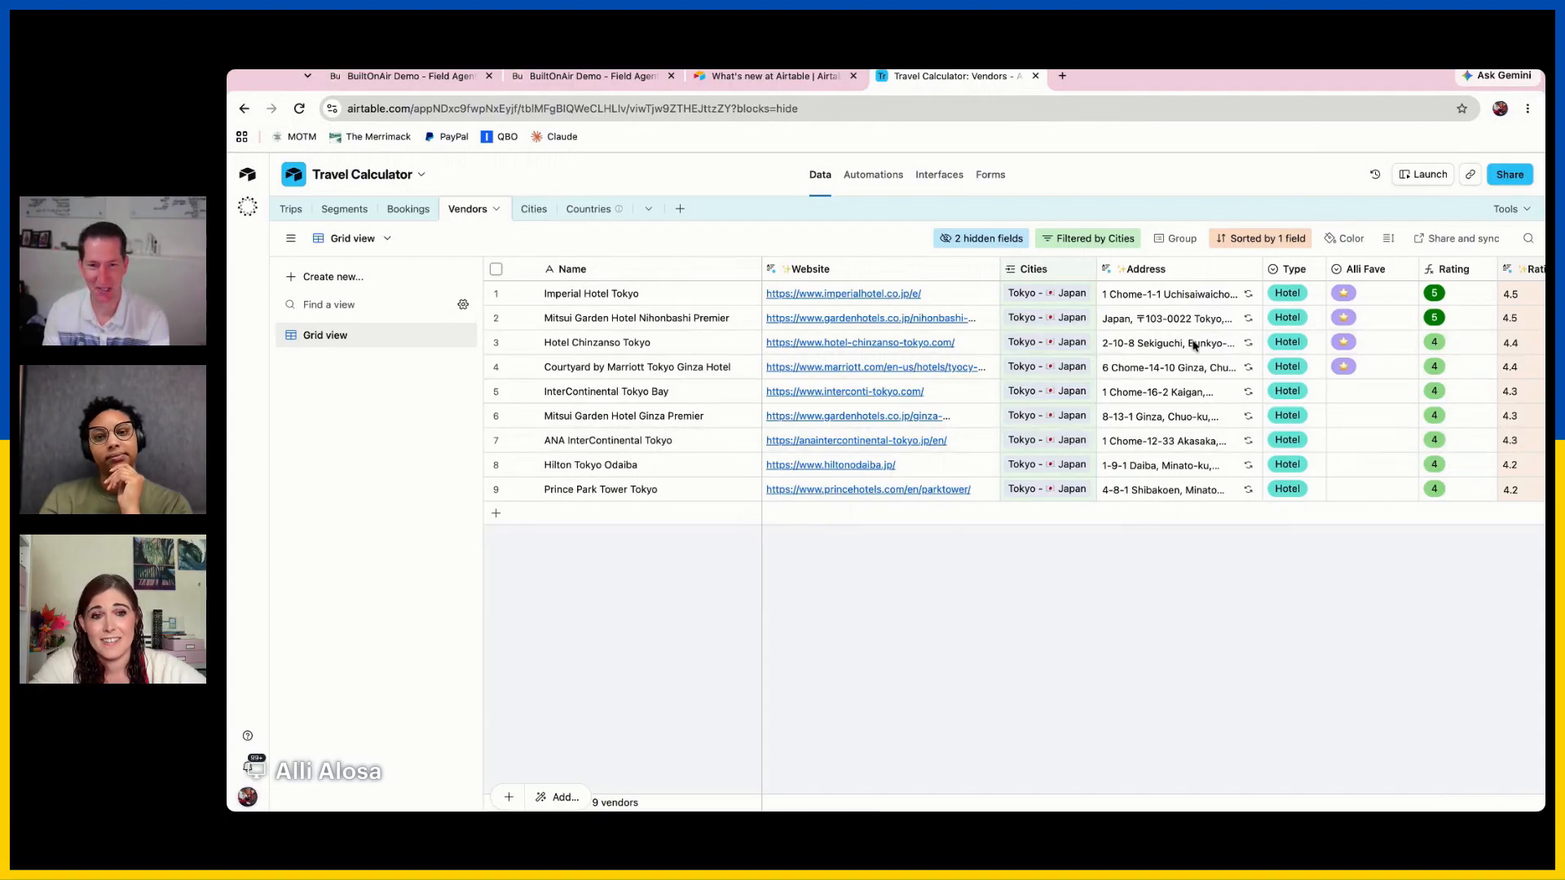
scroll(1193, 345, "right", 2)
scroll(1194, 344, "right", 5)
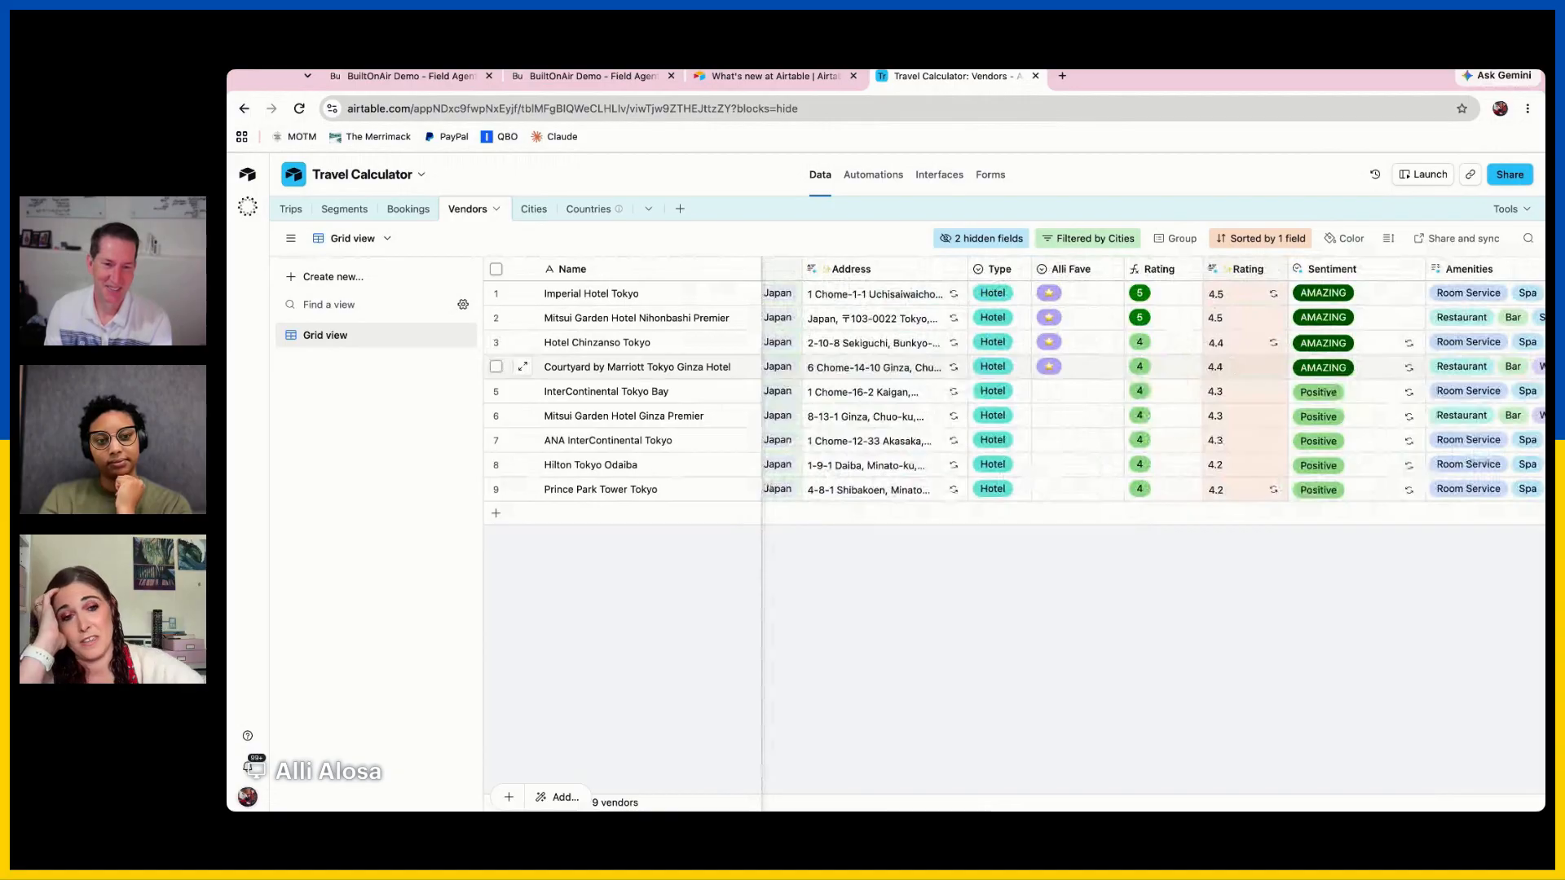
scroll(1193, 367, "right", 1)
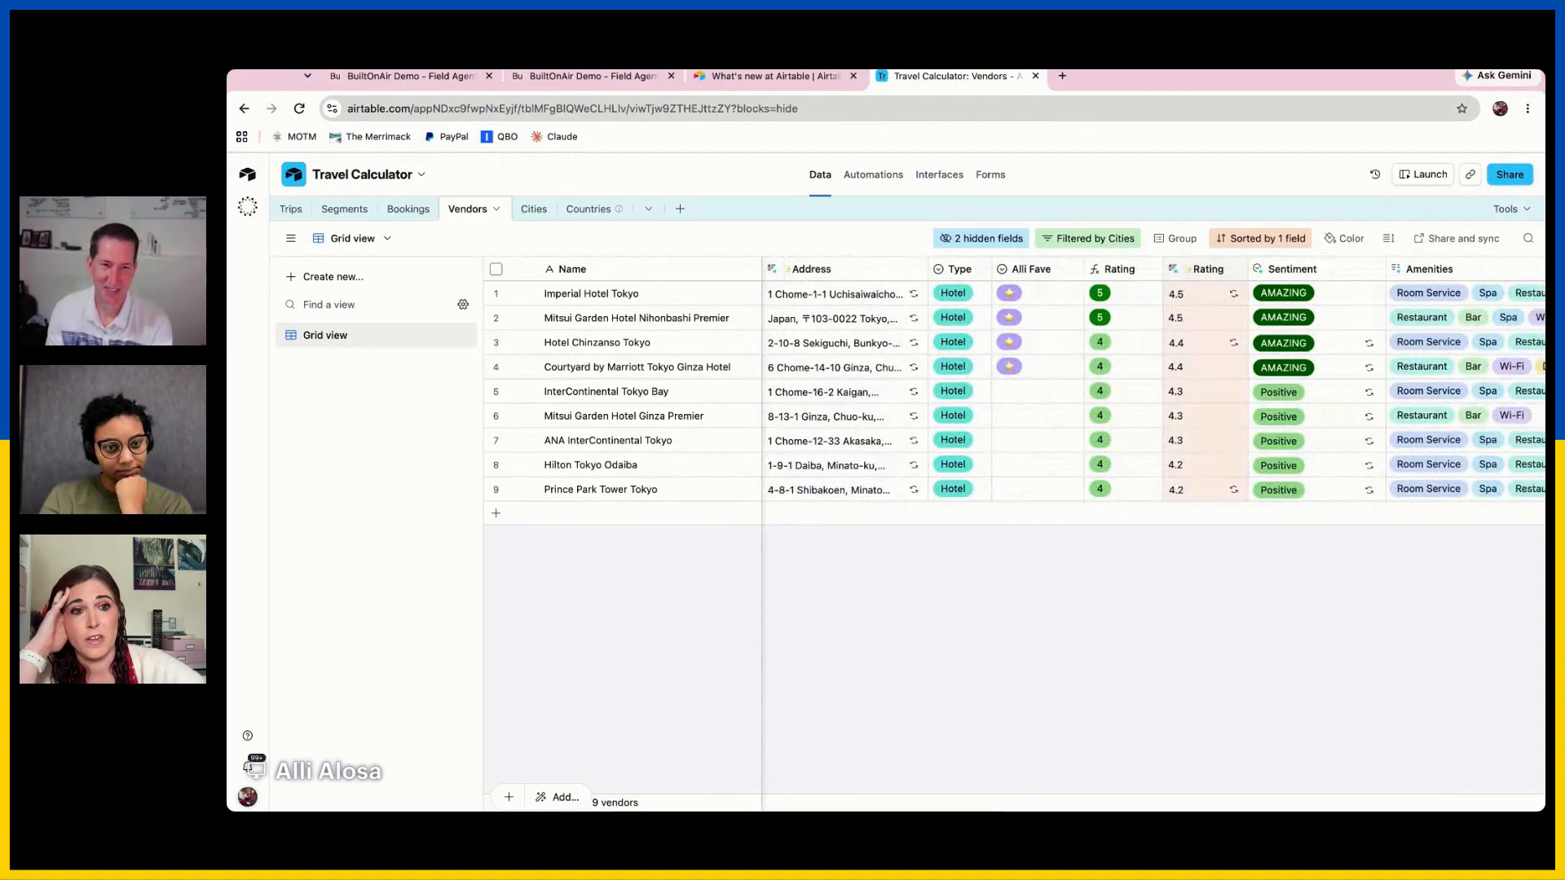
Examine the Vendors table's AI fields, from Sentiment through Amenities, Sentiment Description and Negatives?, and return to the Address field
scroll(1251, 375, "right", 2)
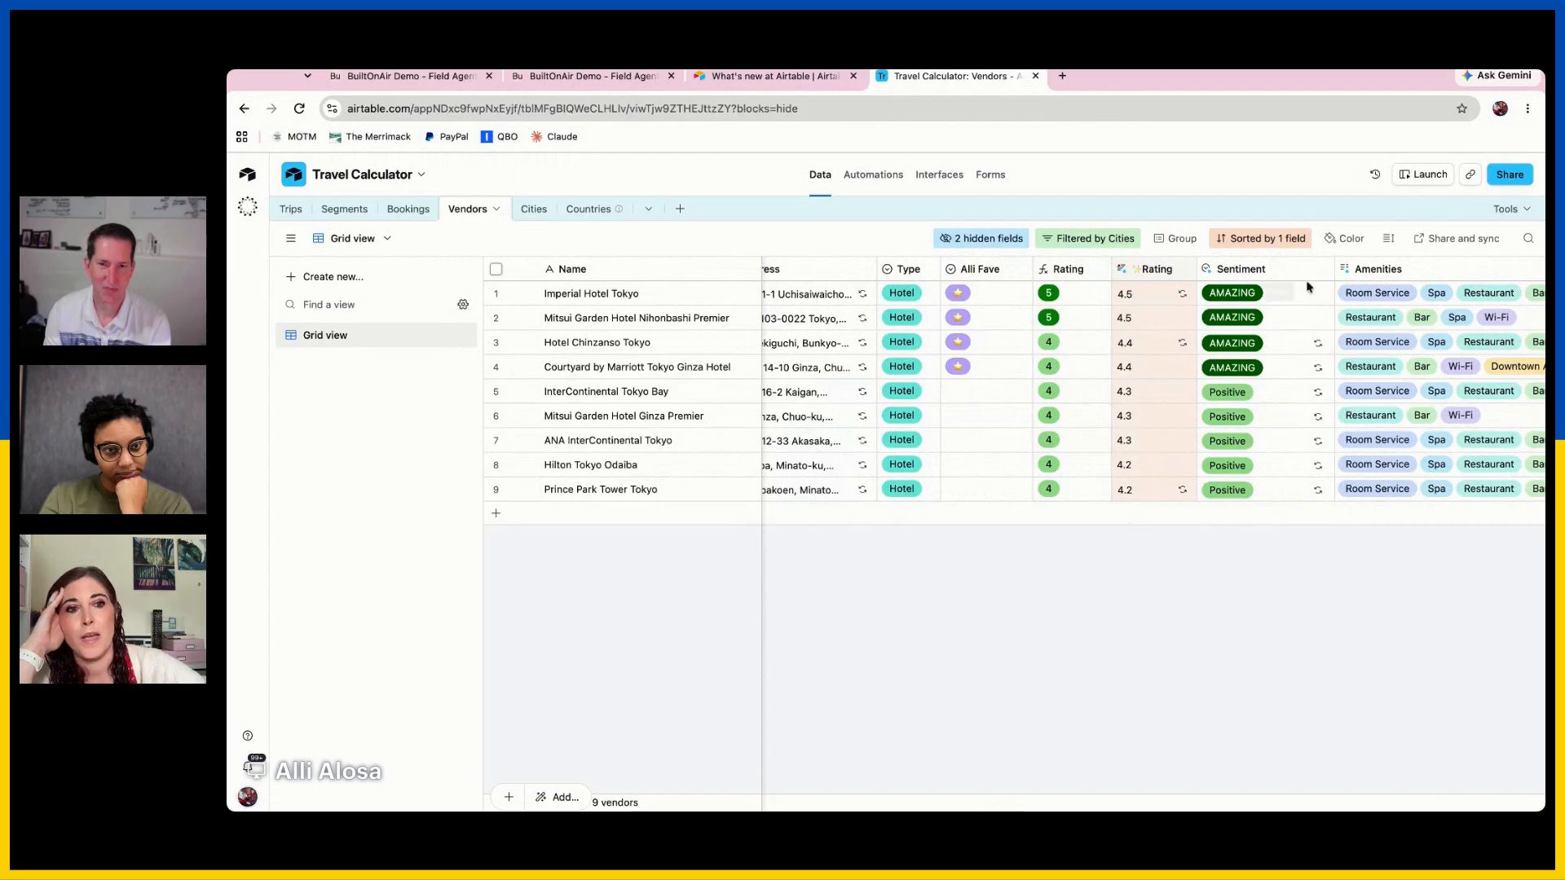
scroll(1402, 271, "right", 6)
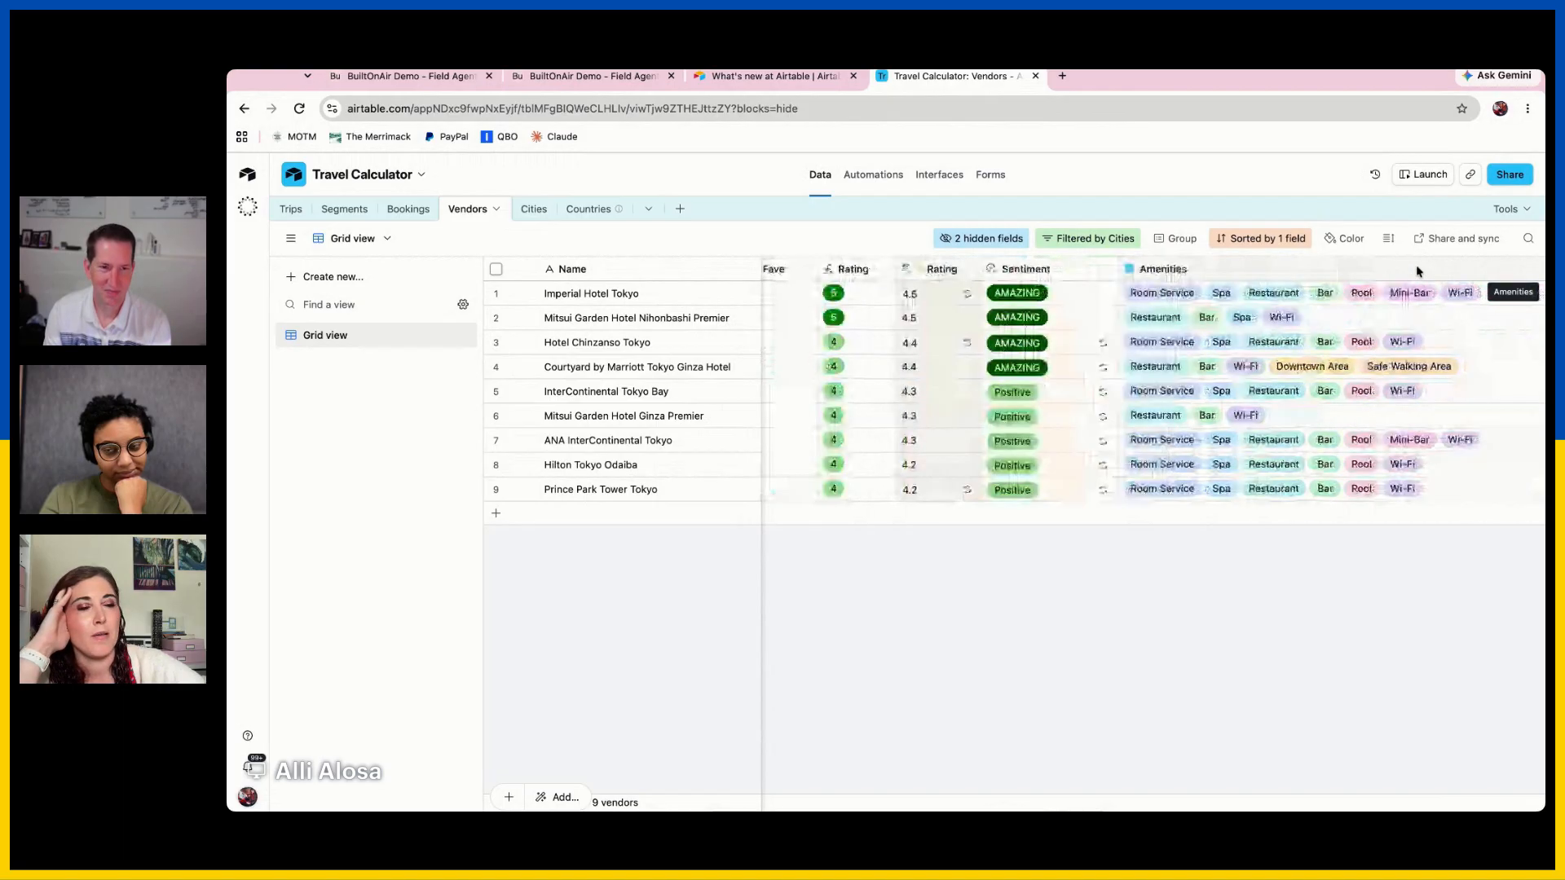
scroll(1418, 271, "right", 2)
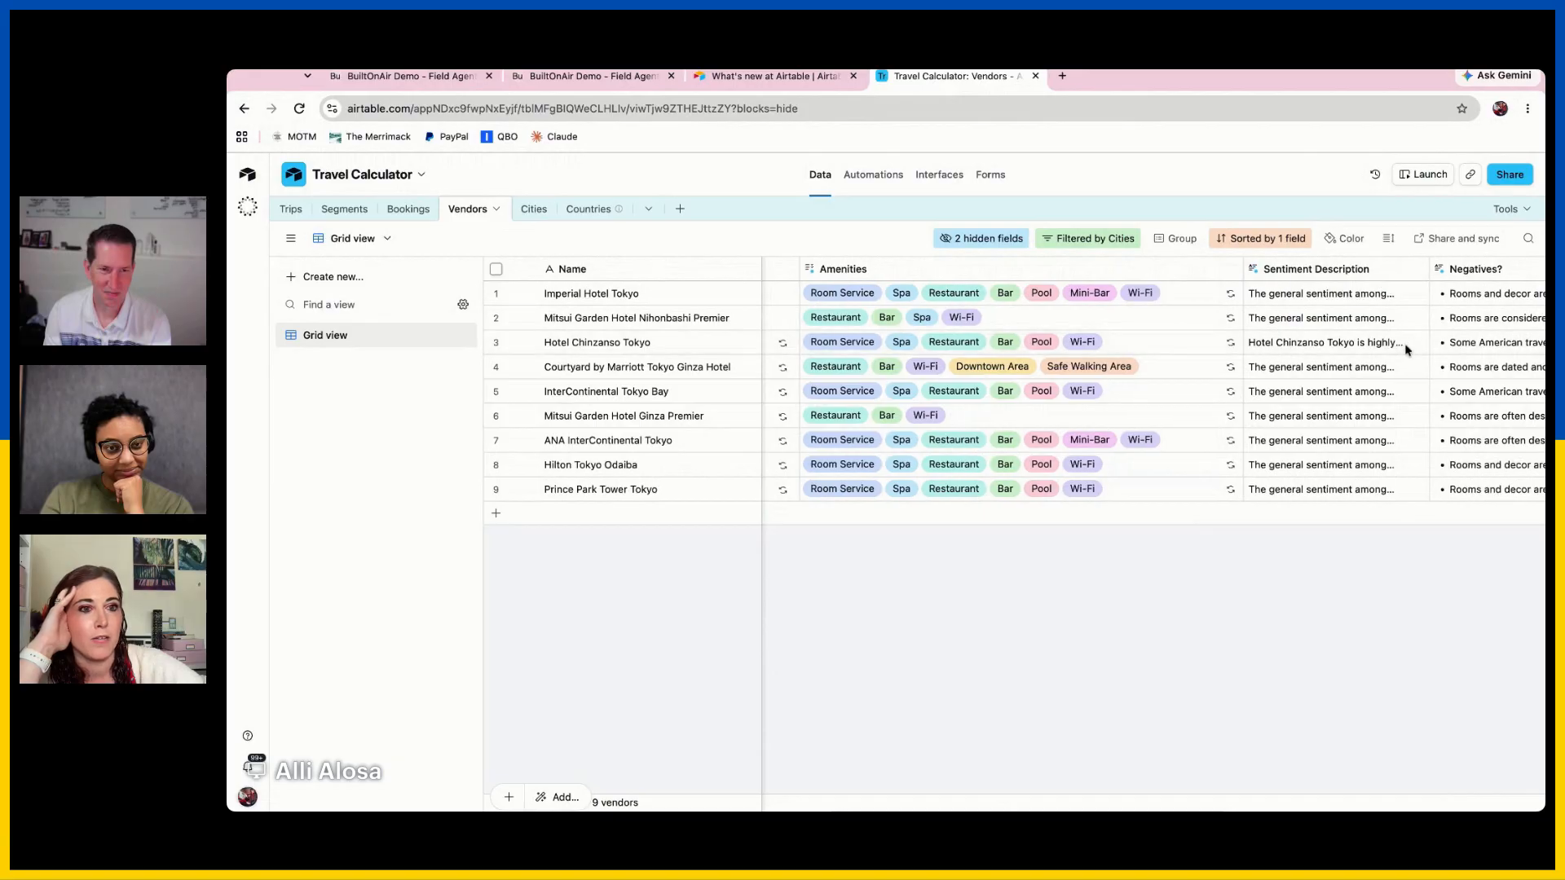
scroll(1402, 342, "right", 5)
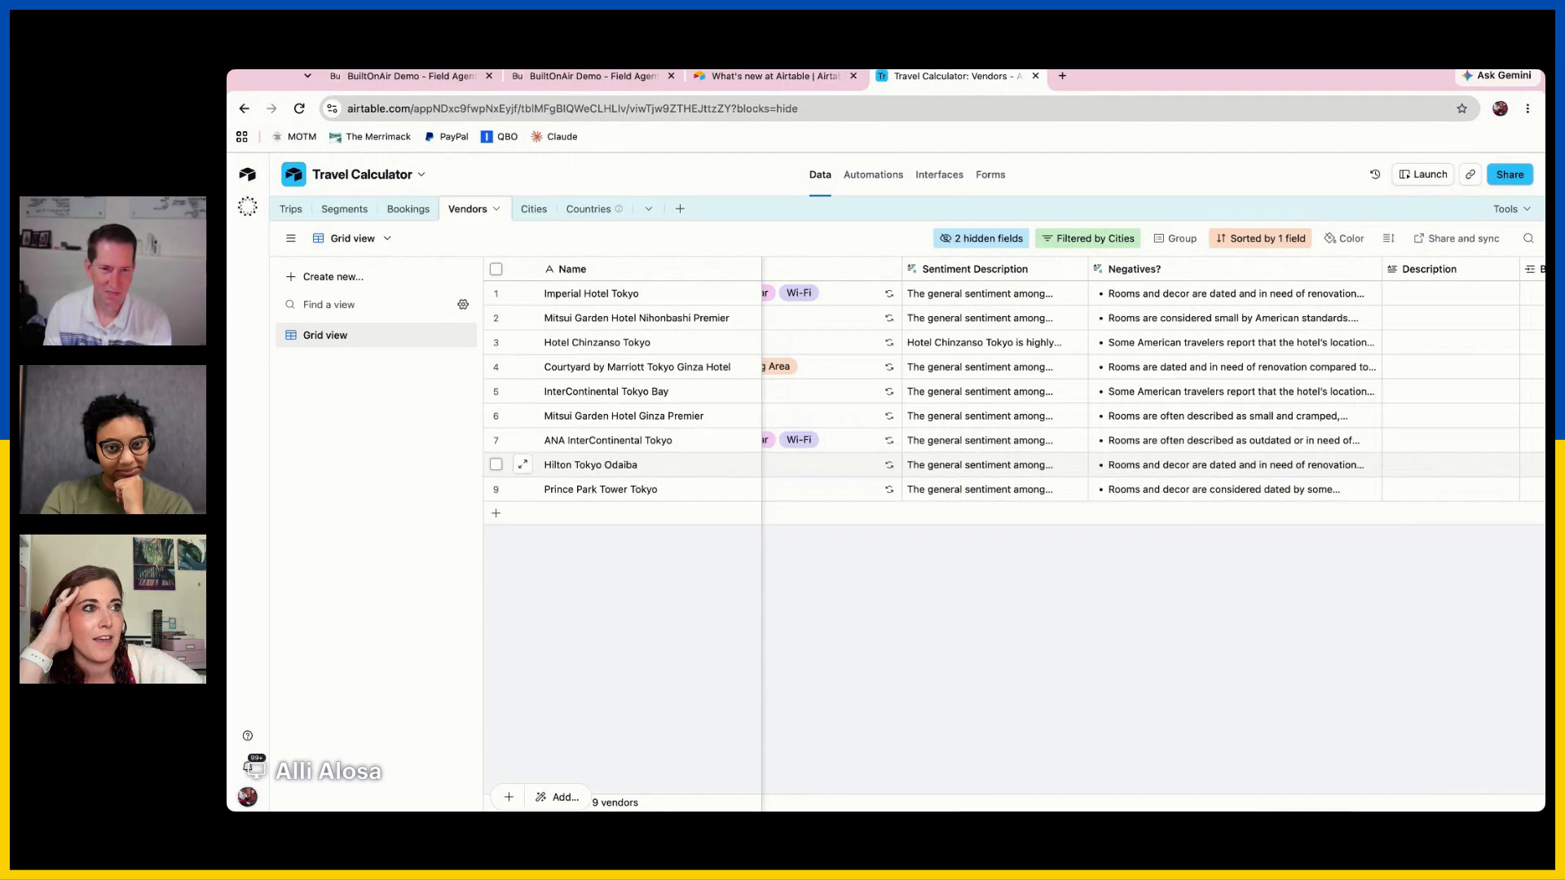
scroll(1141, 465, "left", 6)
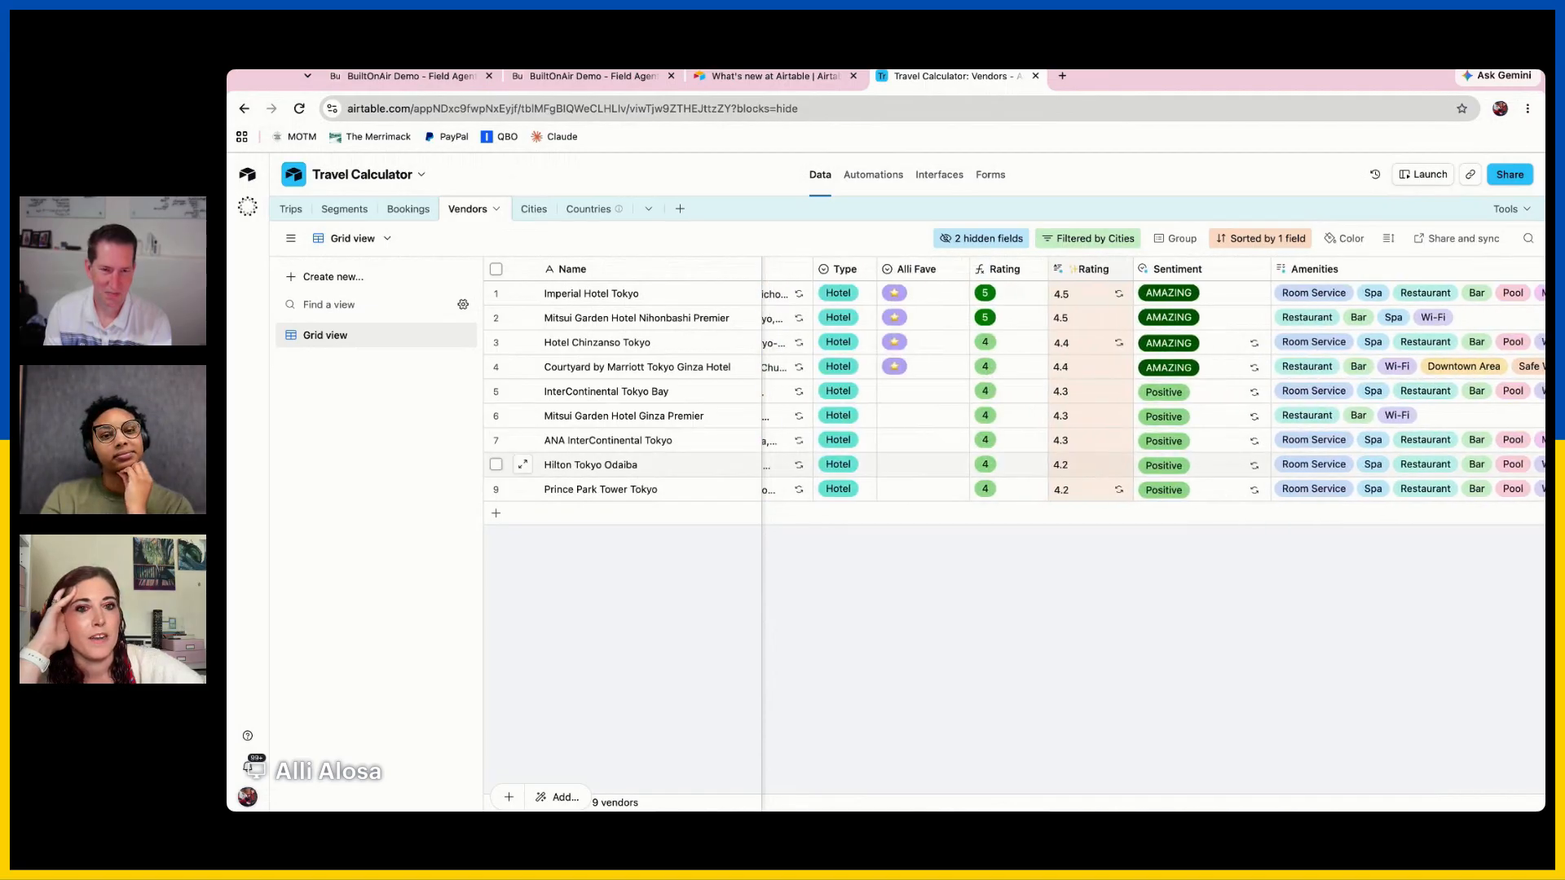
scroll(1126, 546, "left", 2)
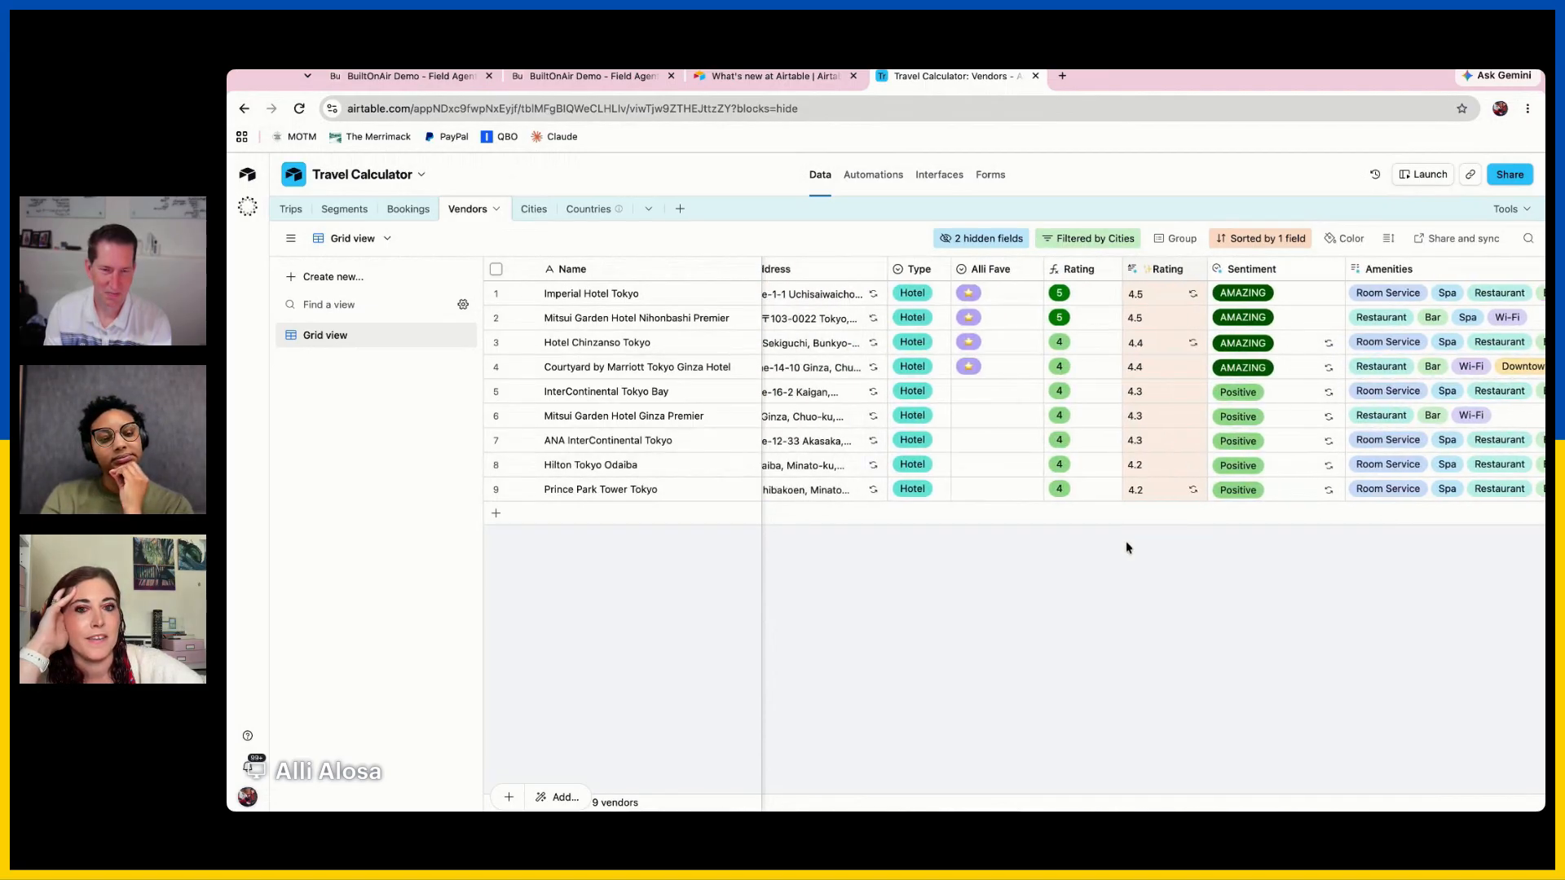
scroll(1126, 546, "left", 3)
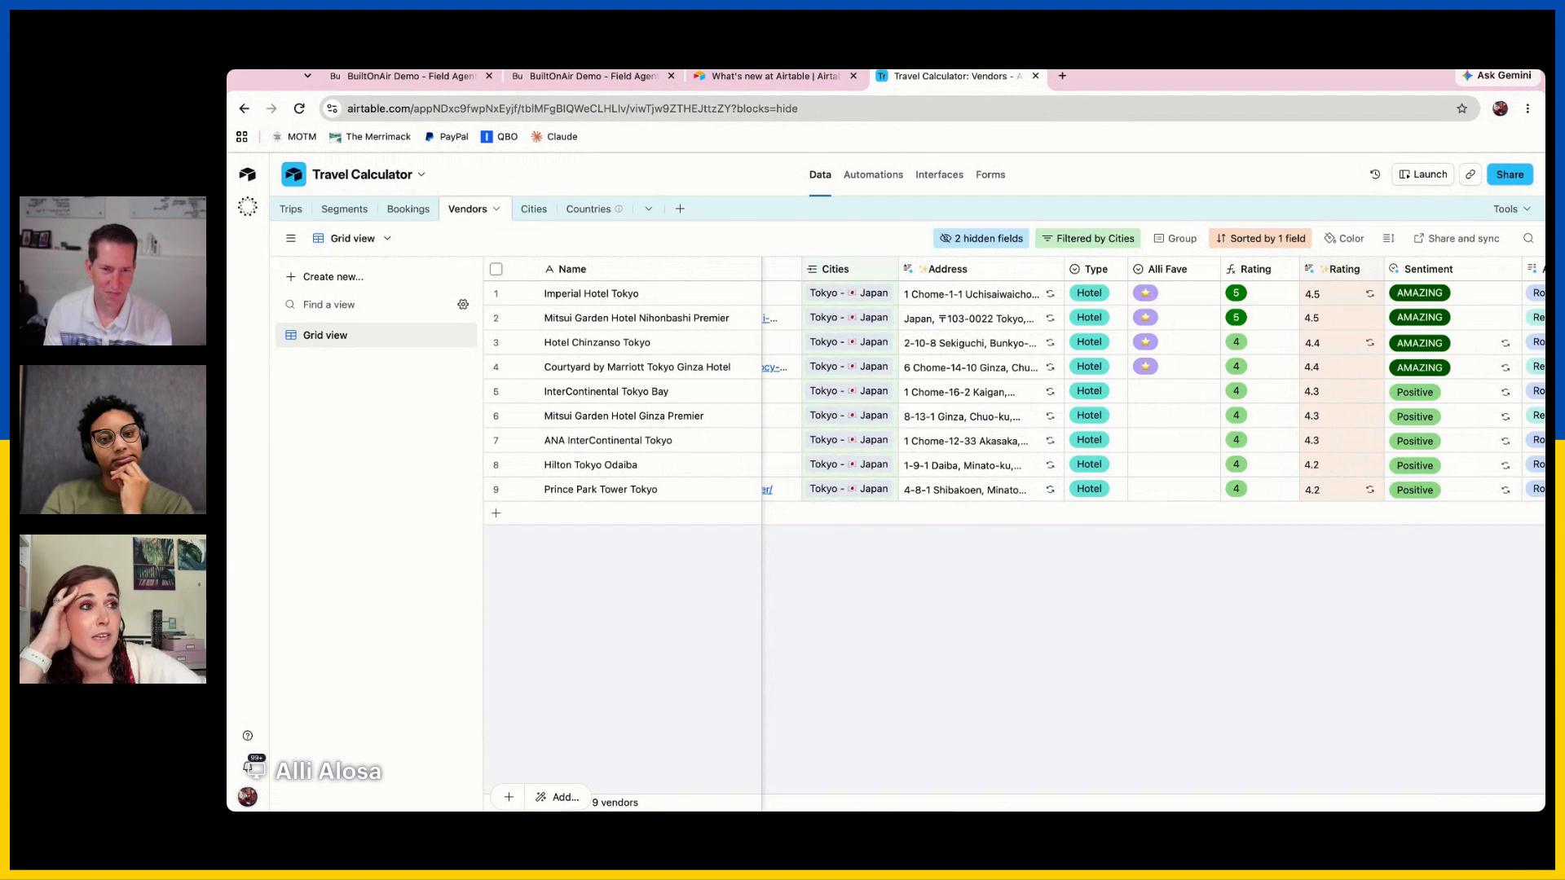
scroll(1126, 546, "left", 3)
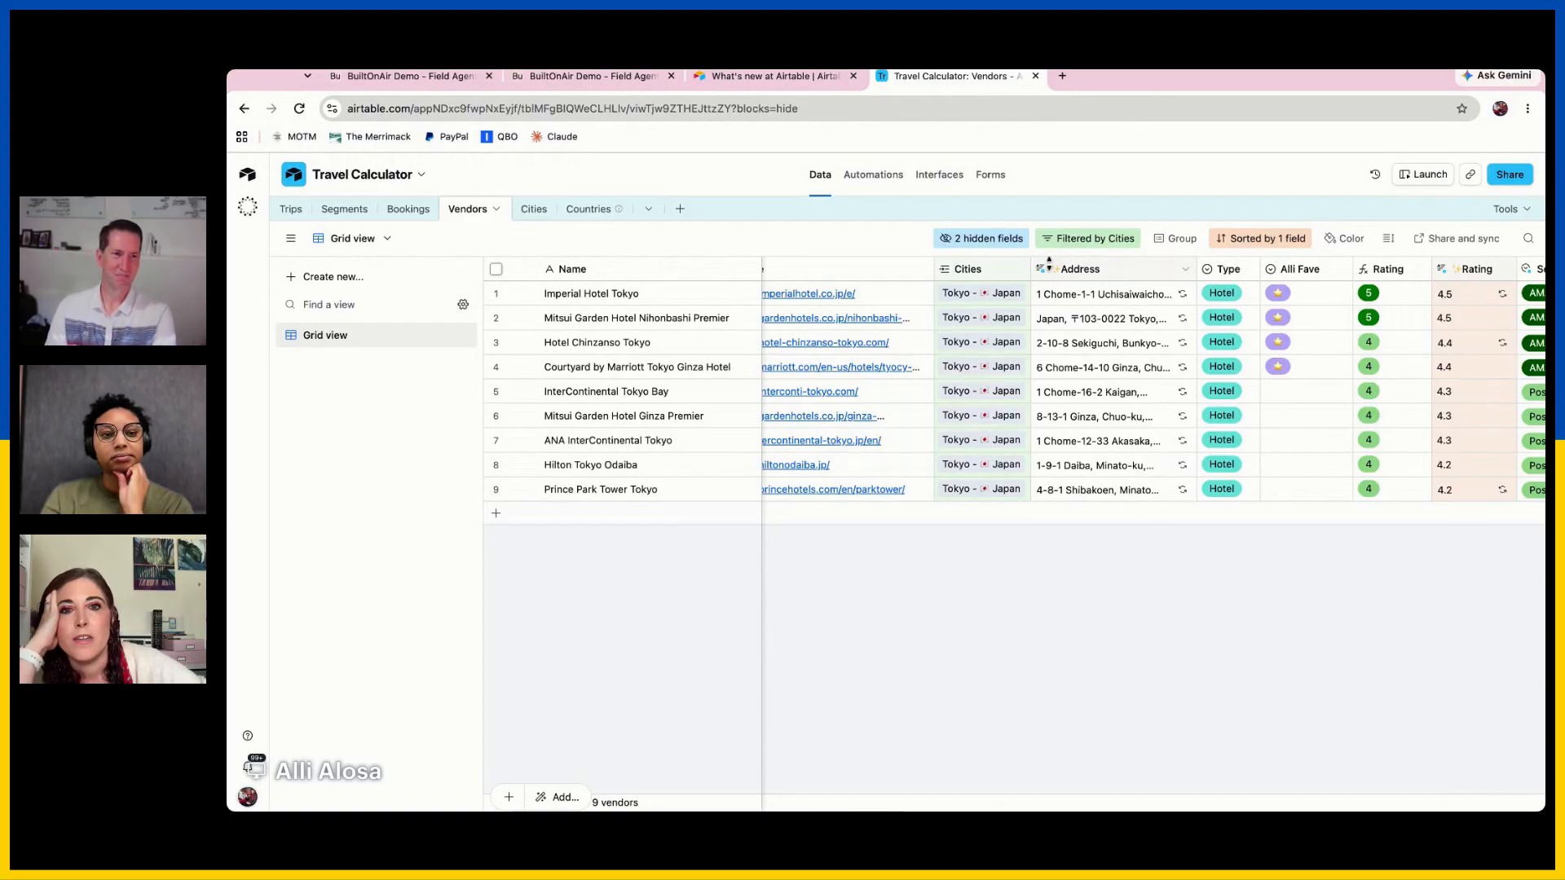
Return to the Companies table of the Field Agents demo base and browse the General section of the field agents catalog for a new field
left_click(587, 76)
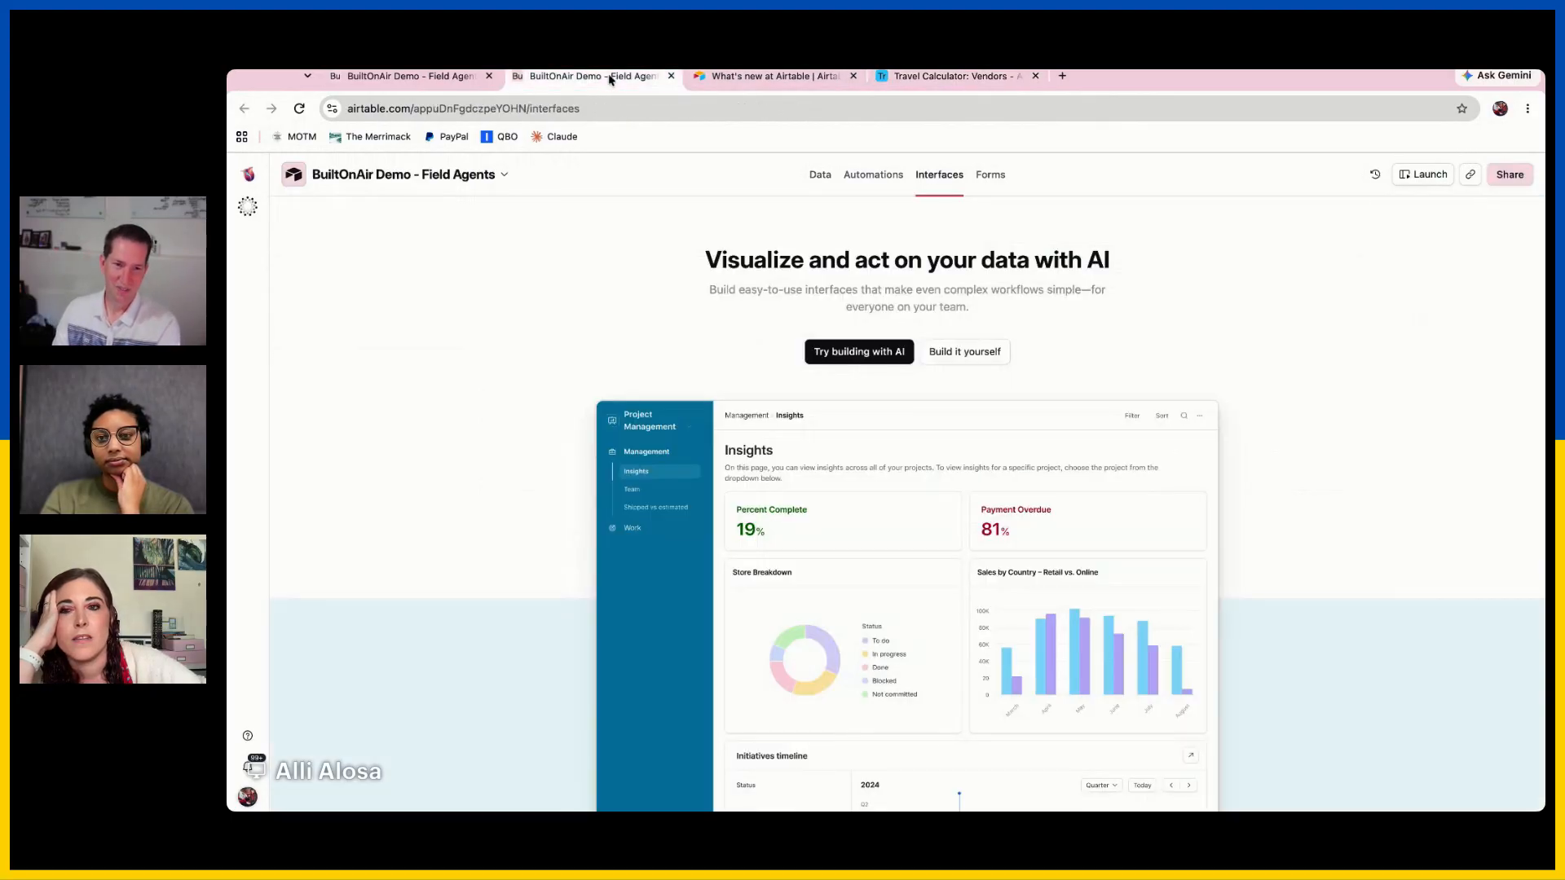
left_click(442, 78)
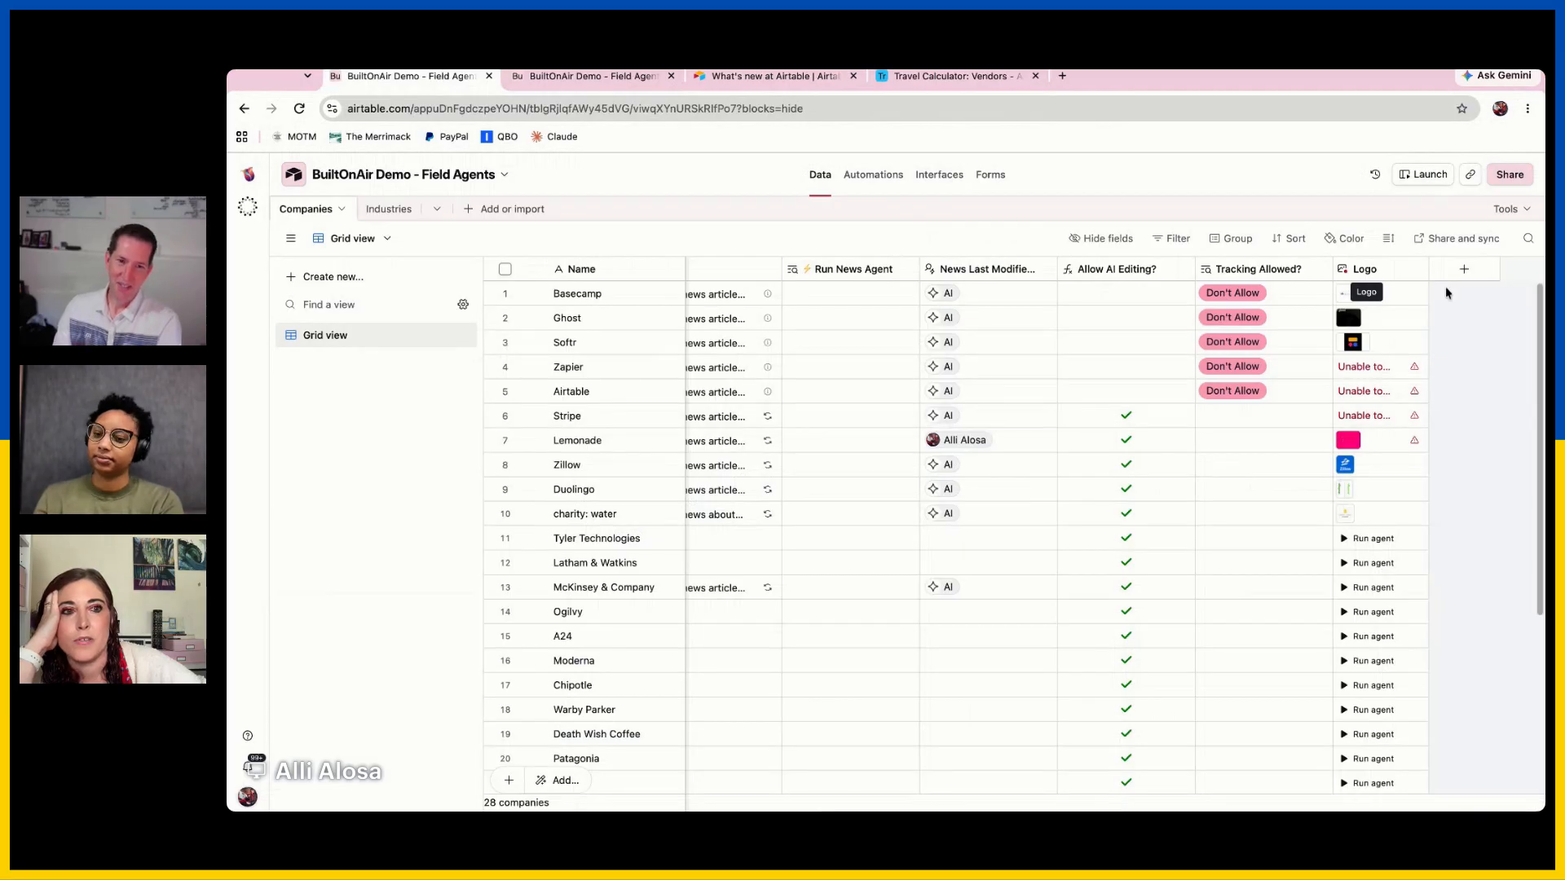
left_click(1462, 271)
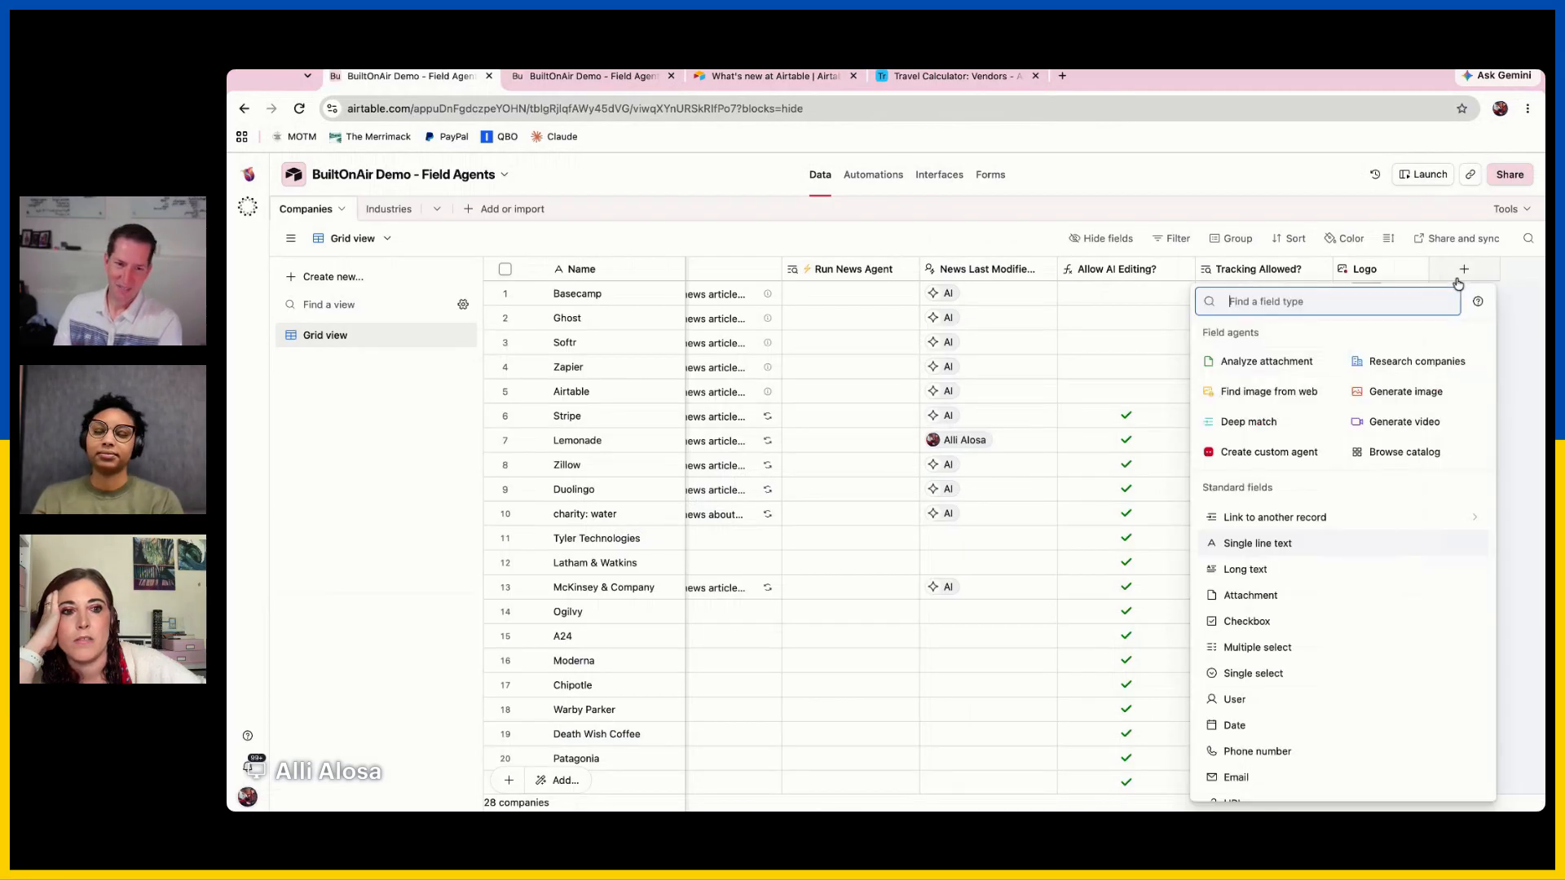
left_click(1393, 456)
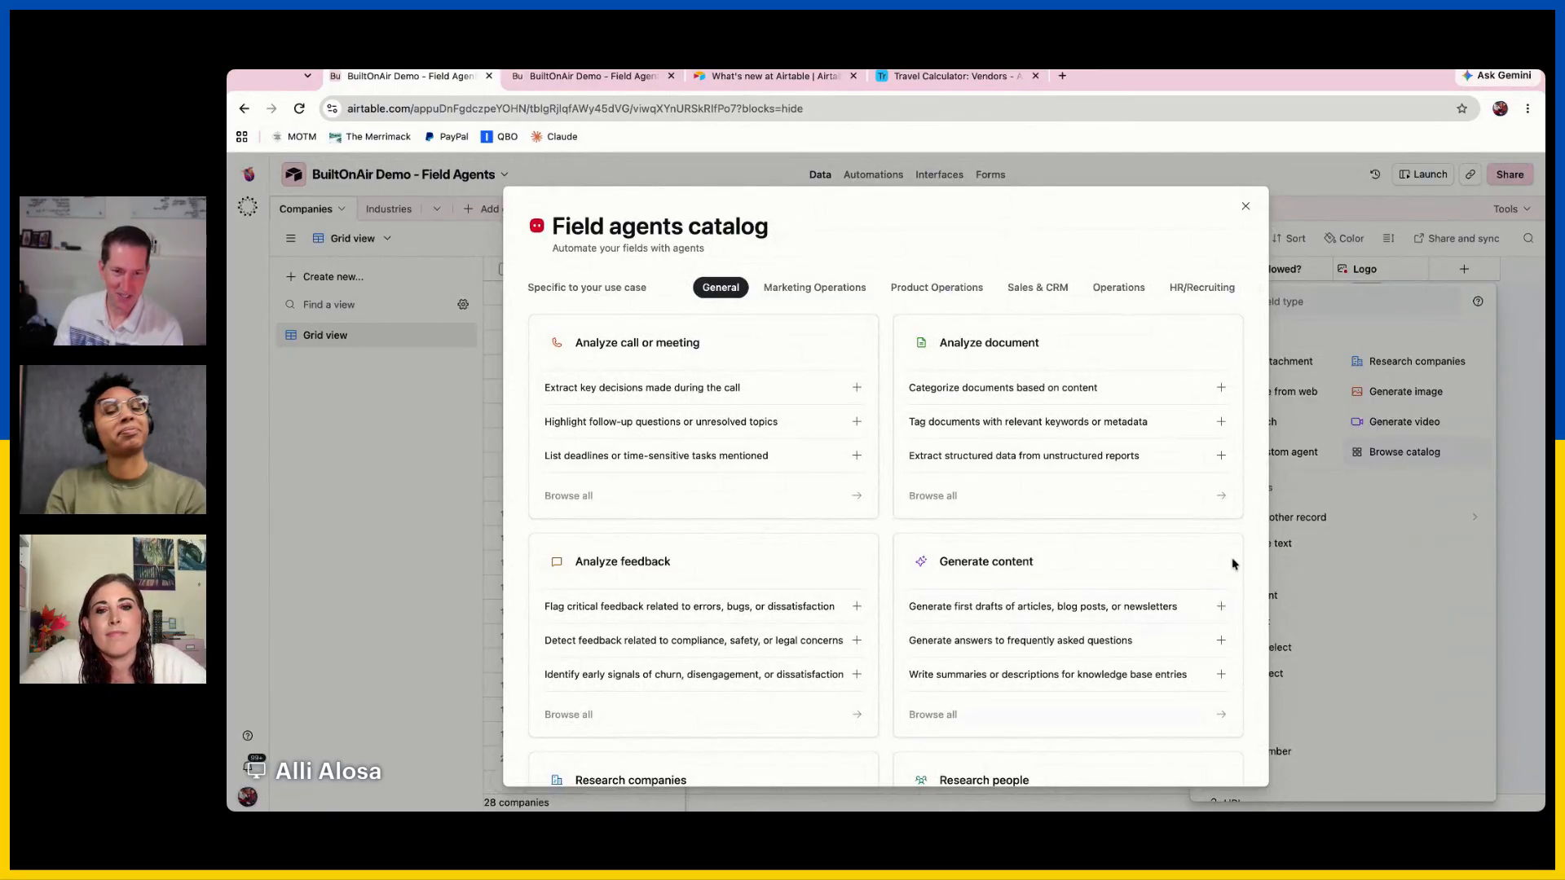
scroll(1234, 564, "down", 1)
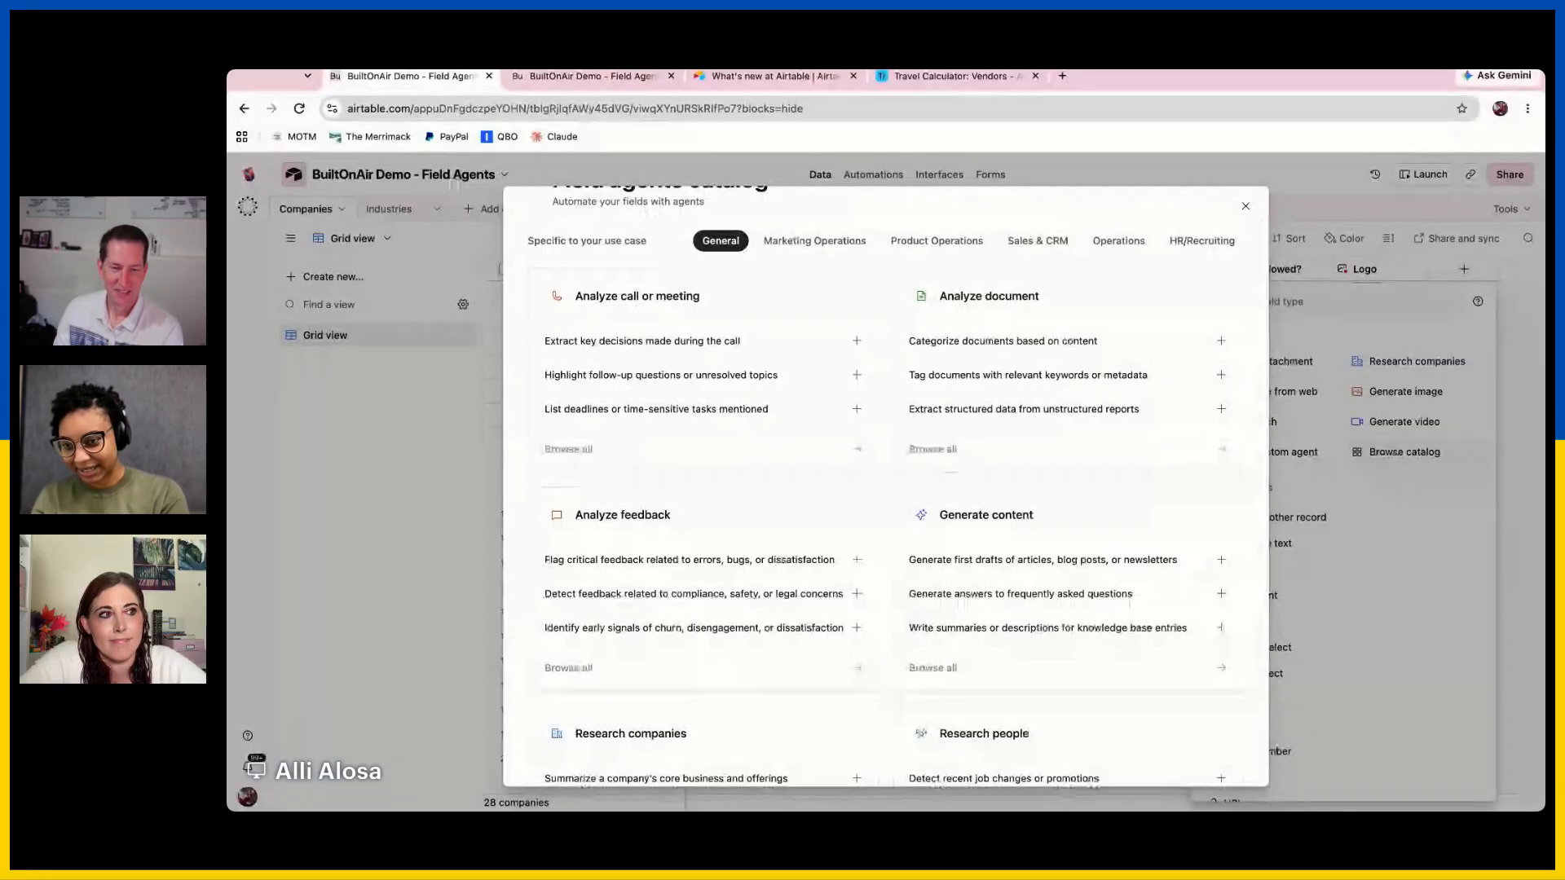